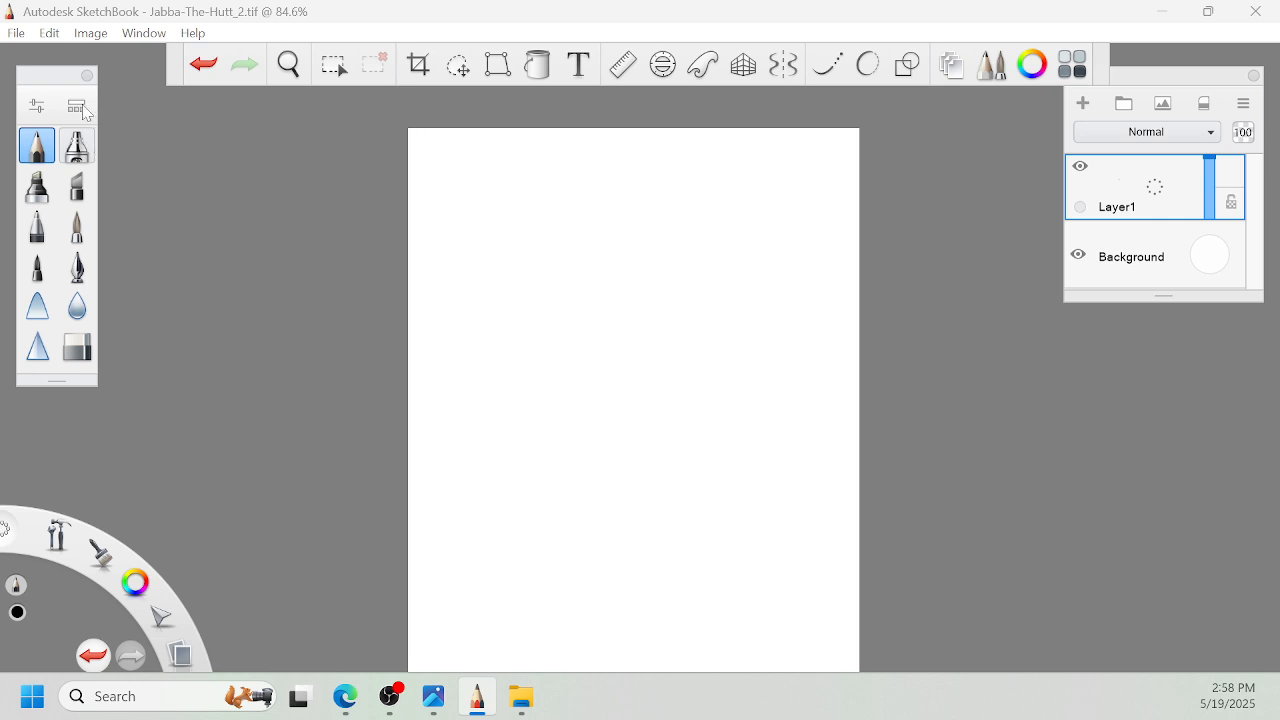
- Sketch overlapping light ovals for the head in the page's upper half and outline a long pointed left ear
key(alt+Tab)
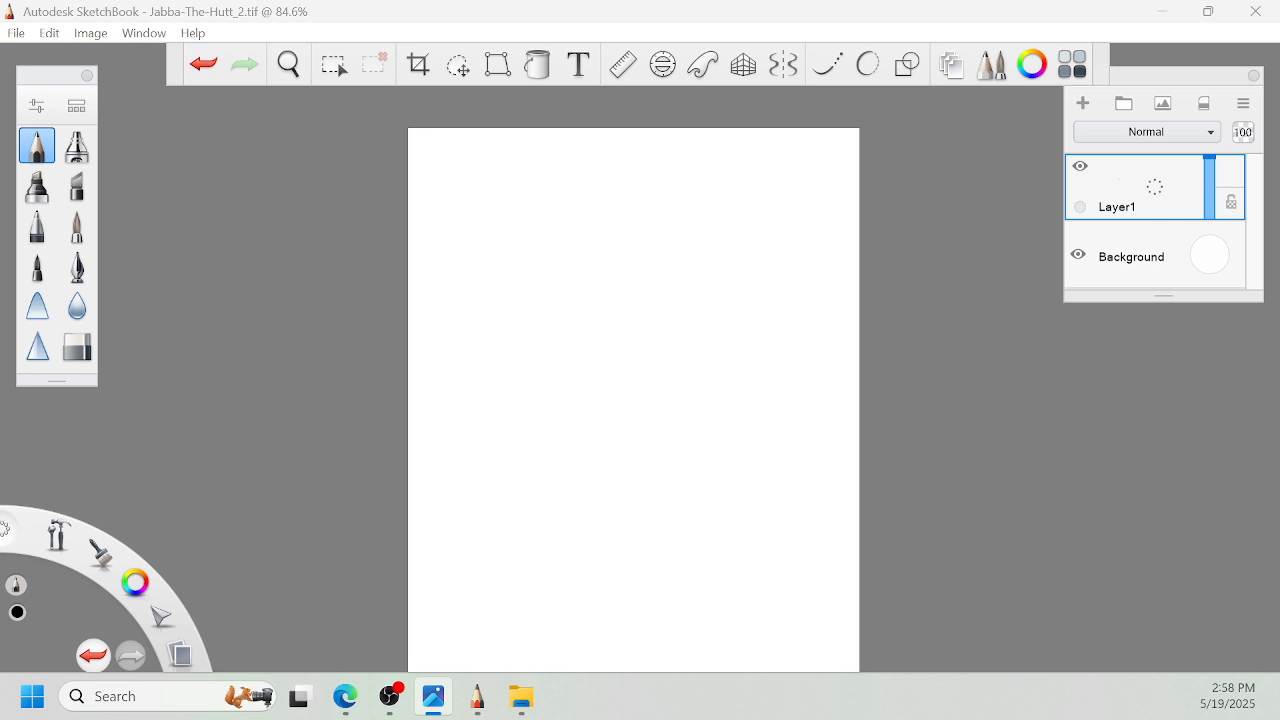
click(918, 228)
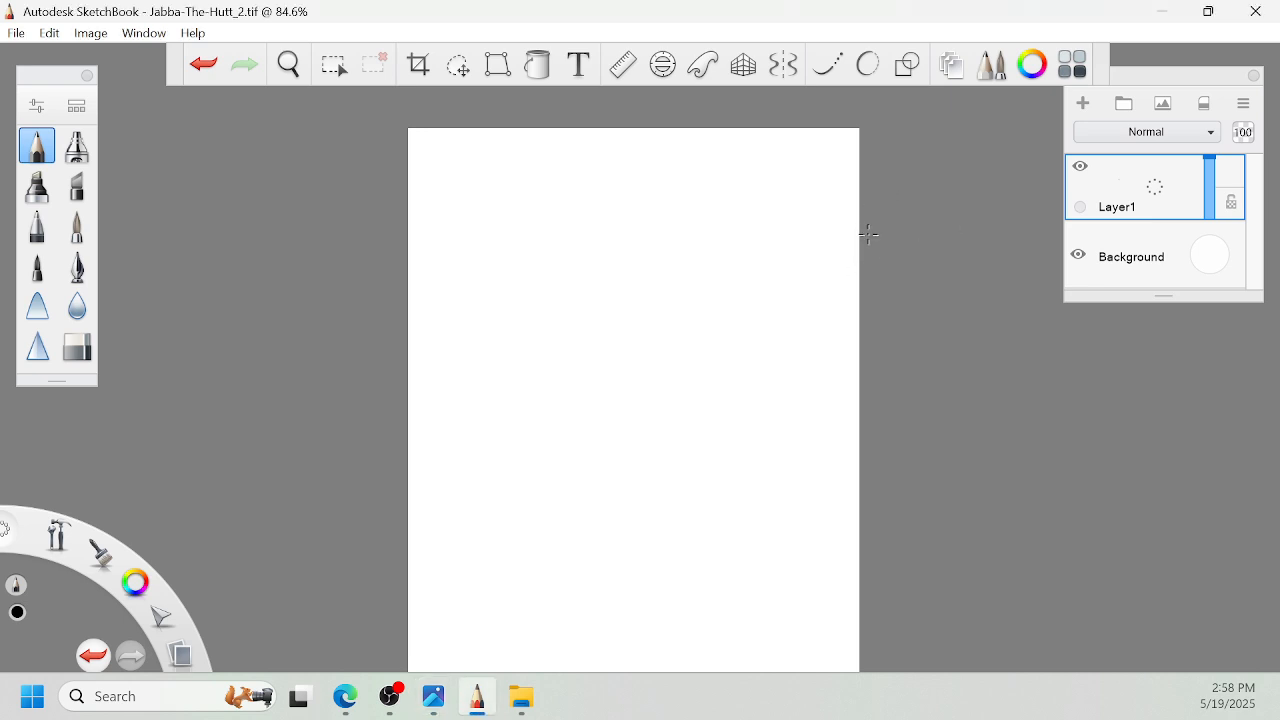
key(space)
drag(829, 270, 812, 297)
drag(872, 288, 885, 259)
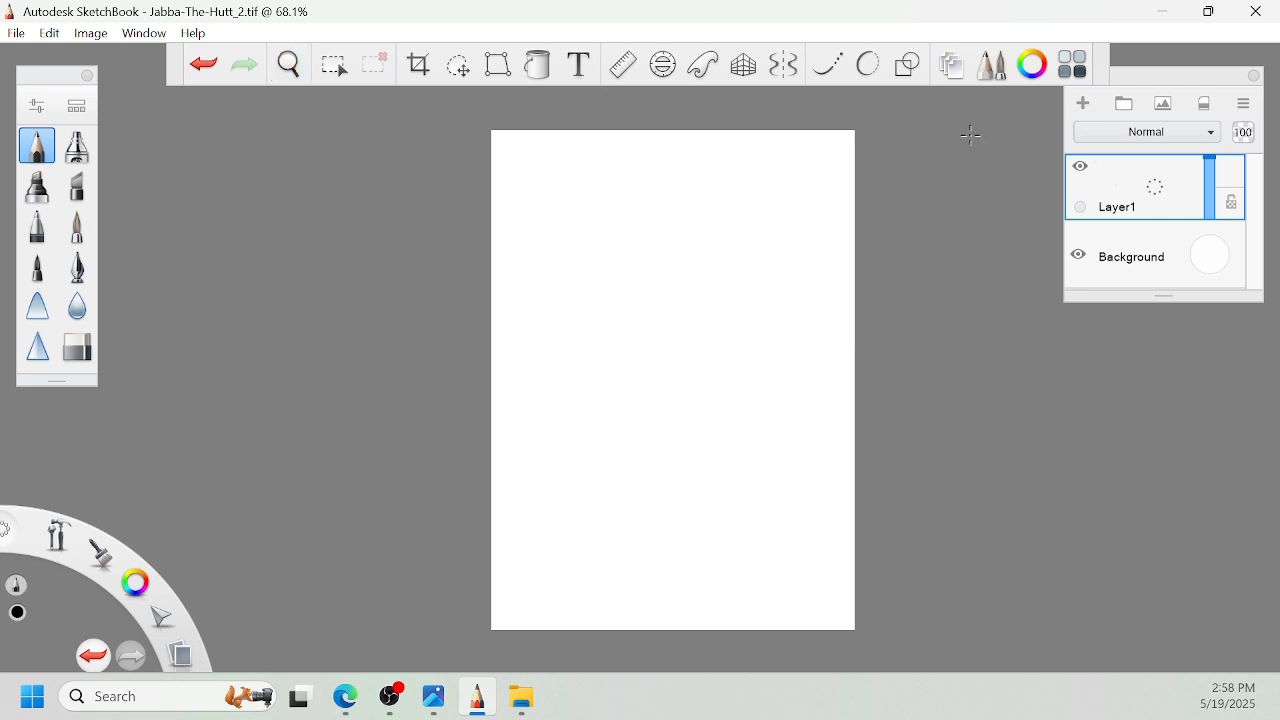
key(space)
mouse_move(808, 253)
mouse_down()
mouse_move(858, 243)
mouse_move(914, 255)
mouse_up()
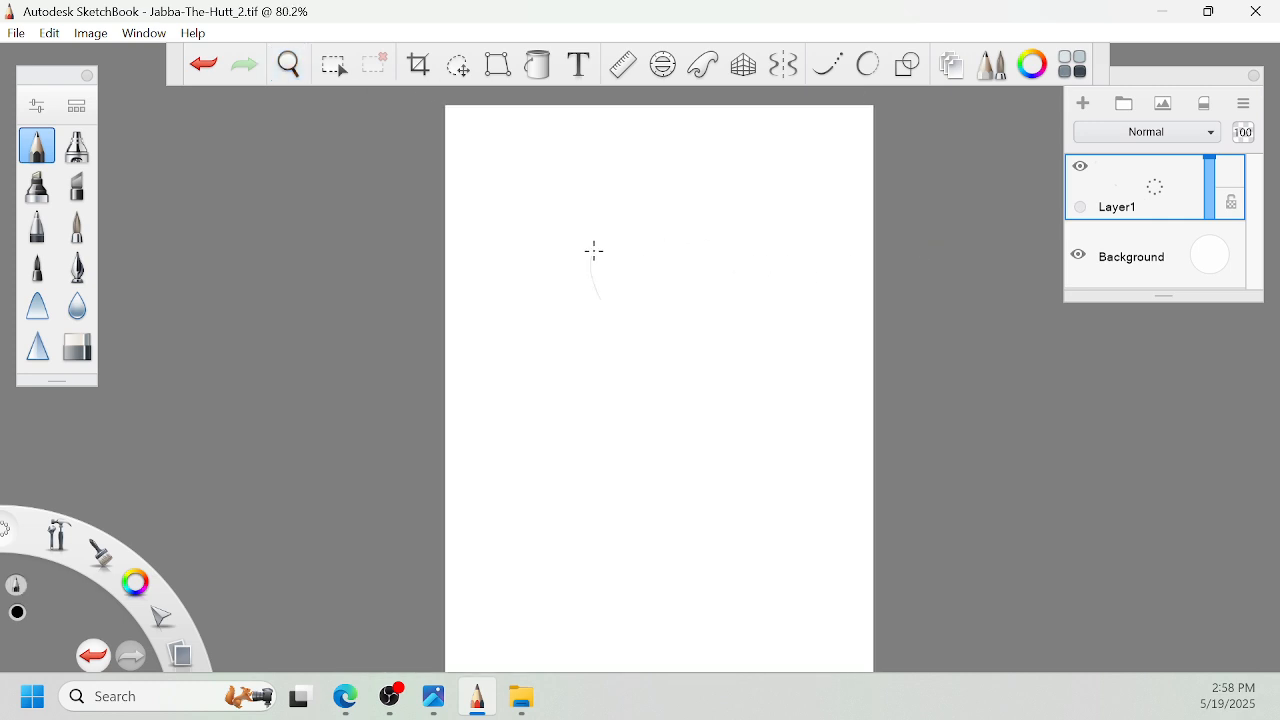
mouse_move(594, 251)
mouse_down()
mouse_move(636, 327)
mouse_move(688, 242)
mouse_move(656, 233)
mouse_move(613, 333)
mouse_move(718, 275)
mouse_move(663, 342)
mouse_move(733, 250)
mouse_move(738, 285)
mouse_move(573, 275)
mouse_move(712, 313)
mouse_up()
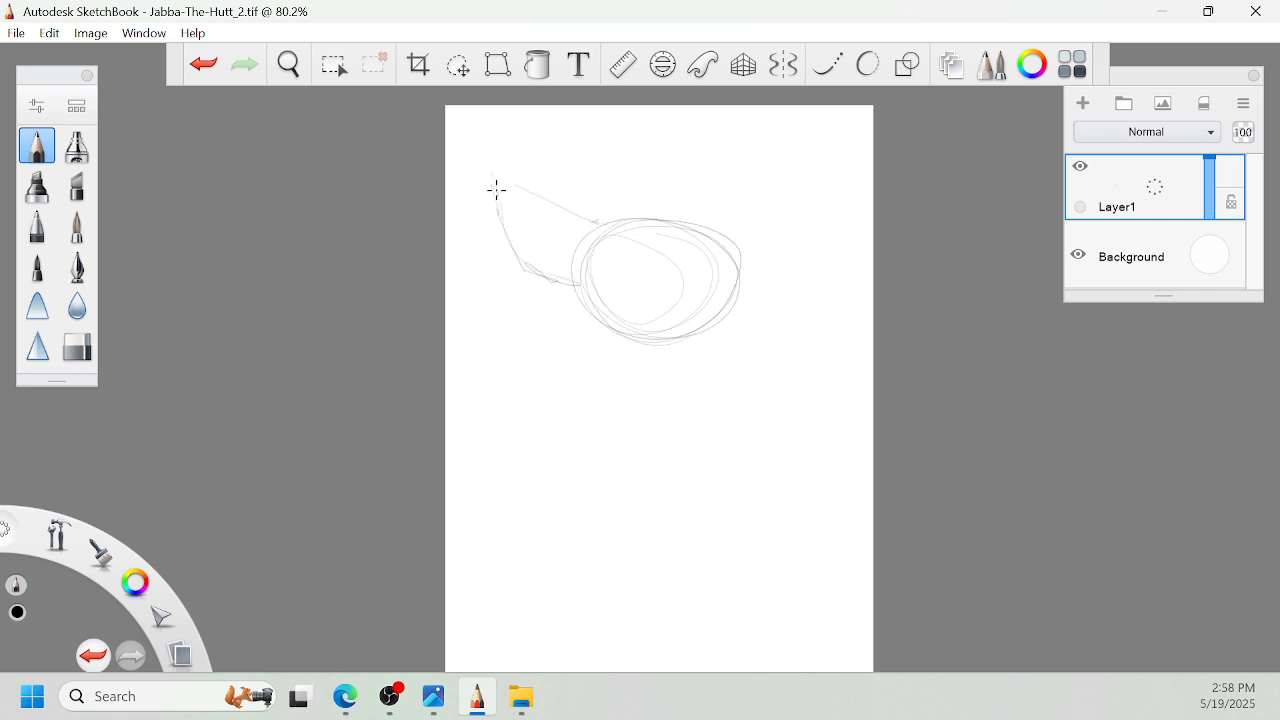
- Outline the pointed right ear and build up the top contour of the head with loose pencil strokes
key(space)
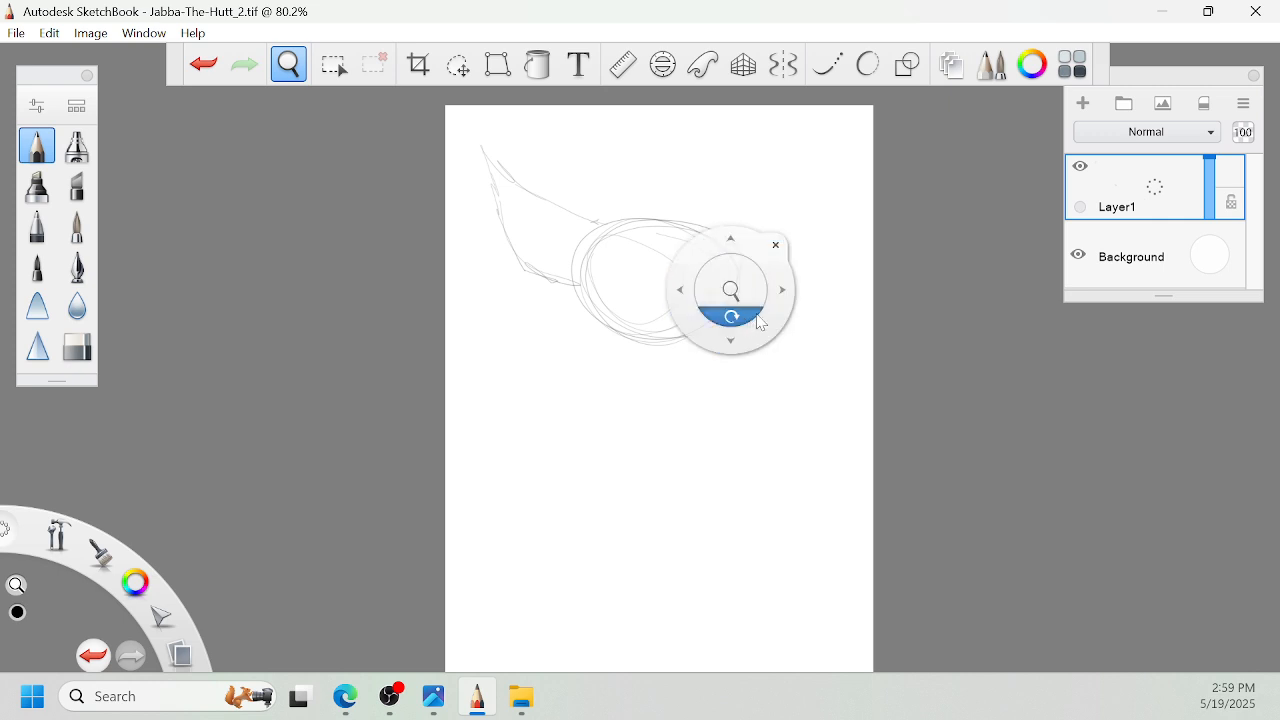
drag(754, 316, 741, 245)
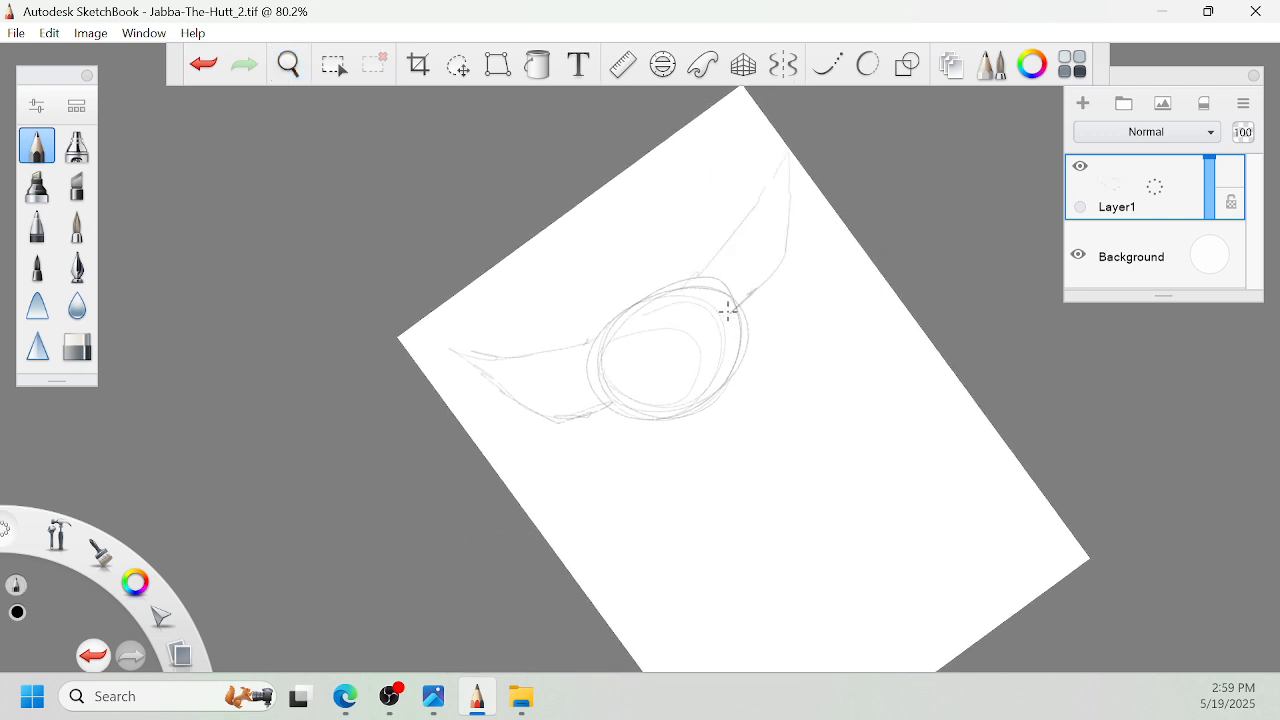
drag(702, 268, 655, 278)
key(space)
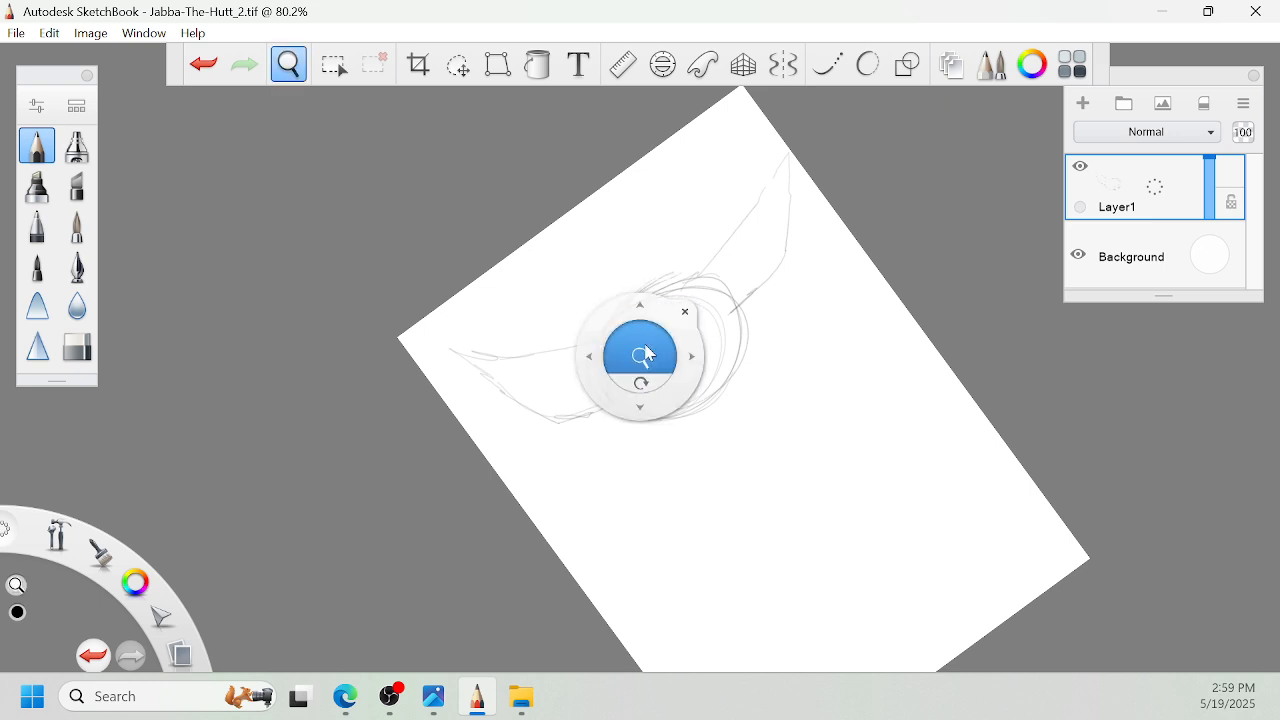
drag(657, 375, 852, 346)
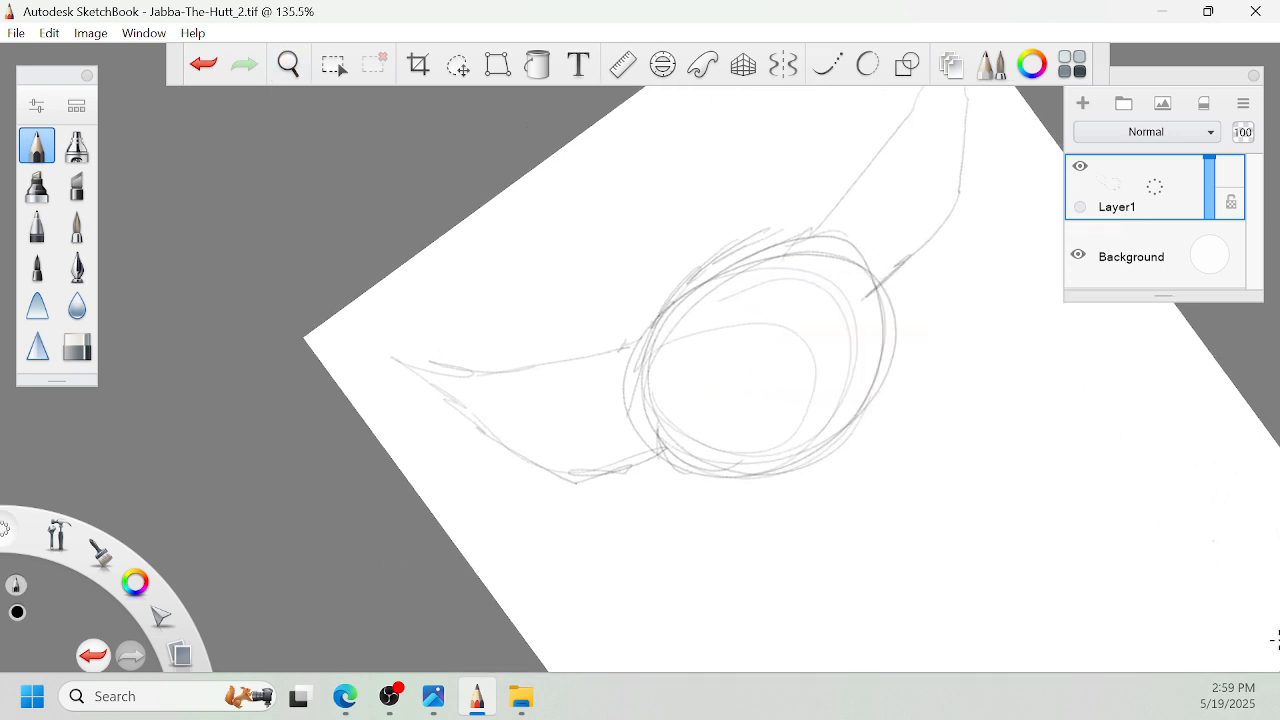
- Sketch the inner folds of both ears, add forehead construction lines and strengthen the crown of the head
key(alt+Tab)
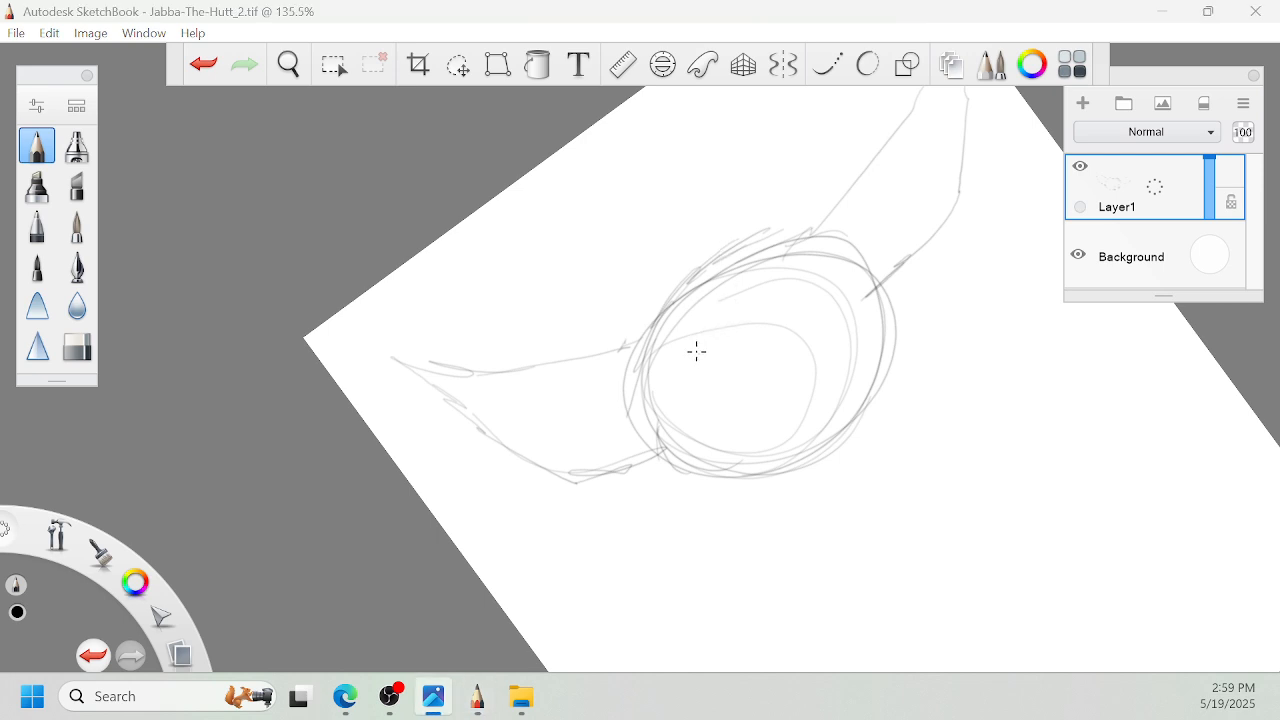
drag(748, 327, 722, 257)
mouse_move(726, 286)
mouse_down()
mouse_move(680, 276)
mouse_move(645, 340)
mouse_up()
mouse_move(702, 268)
mouse_down()
mouse_move(755, 228)
mouse_move(857, 204)
mouse_up()
key(space)
drag(959, 322, 987, 289)
mouse_move(899, 265)
mouse_down()
mouse_move(924, 157)
mouse_move(901, 281)
mouse_up()
mouse_move(682, 379)
mouse_down()
mouse_move(570, 370)
mouse_move(692, 396)
mouse_move(740, 444)
mouse_move(909, 340)
mouse_up()
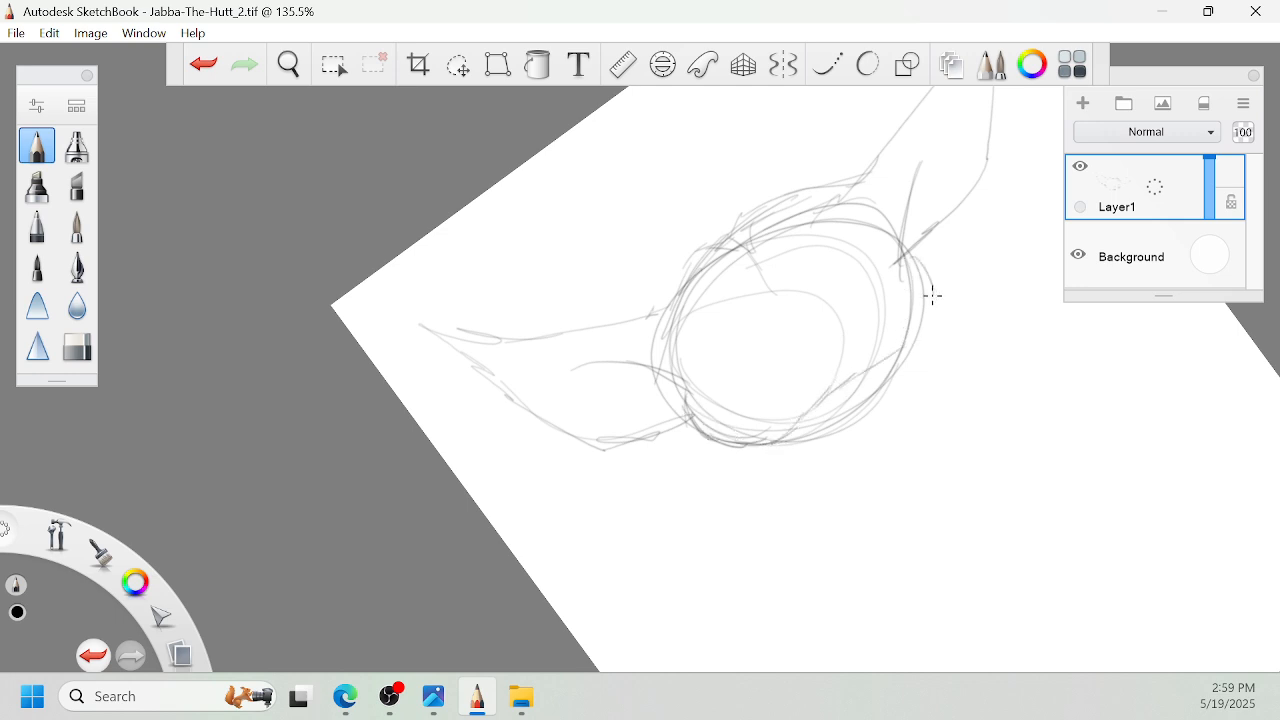
- Build up the right cheek and chin contour along the lower edge of the head
drag(932, 296, 930, 322)
mouse_move(922, 257)
mouse_down()
mouse_move(908, 359)
mouse_move(892, 350)
mouse_move(889, 308)
mouse_move(820, 361)
mouse_up()
key(space)
mouse_move(848, 306)
mouse_down()
mouse_move(820, 360)
mouse_move(837, 390)
mouse_move(904, 318)
mouse_move(842, 406)
mouse_up()
key(space)
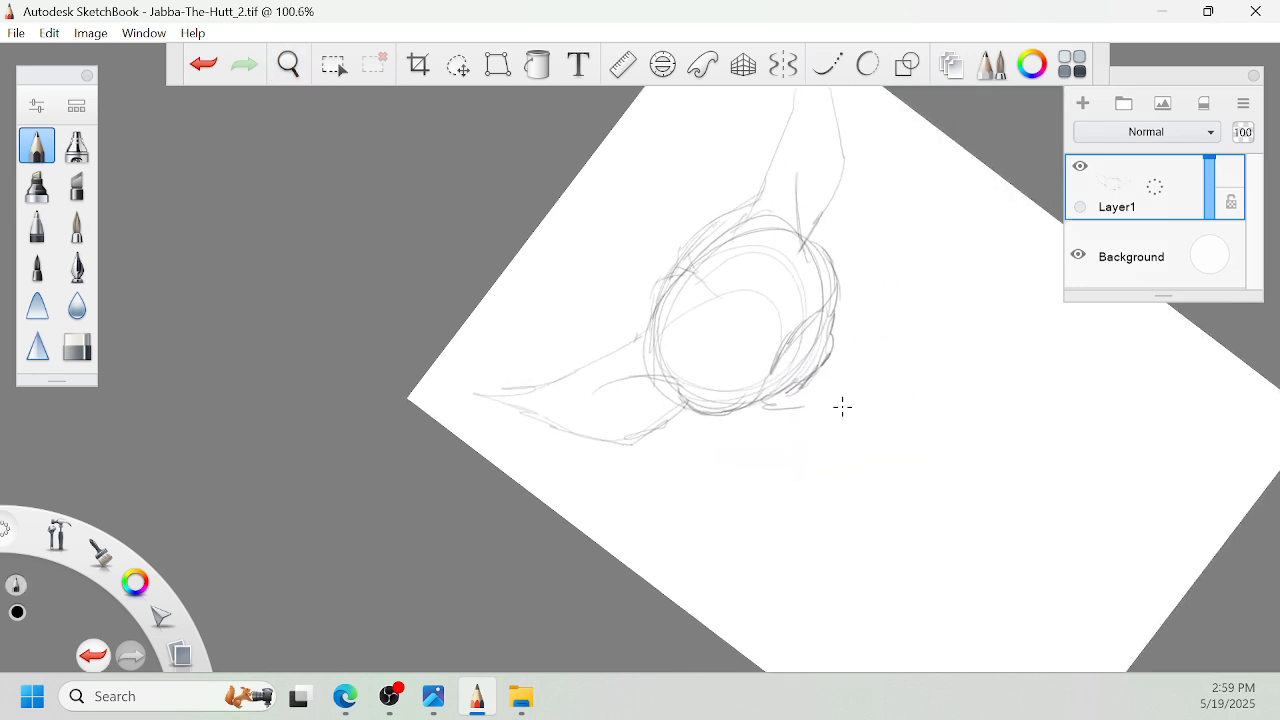
- Sketch the two overlapping flaps of the robe's wide collar beneath the head
drag(746, 465, 860, 415)
mouse_move(919, 316)
mouse_down()
mouse_move(863, 450)
mouse_move(891, 397)
mouse_up()
mouse_move(832, 366)
mouse_down()
mouse_move(827, 428)
mouse_move(856, 300)
mouse_move(818, 396)
mouse_up()
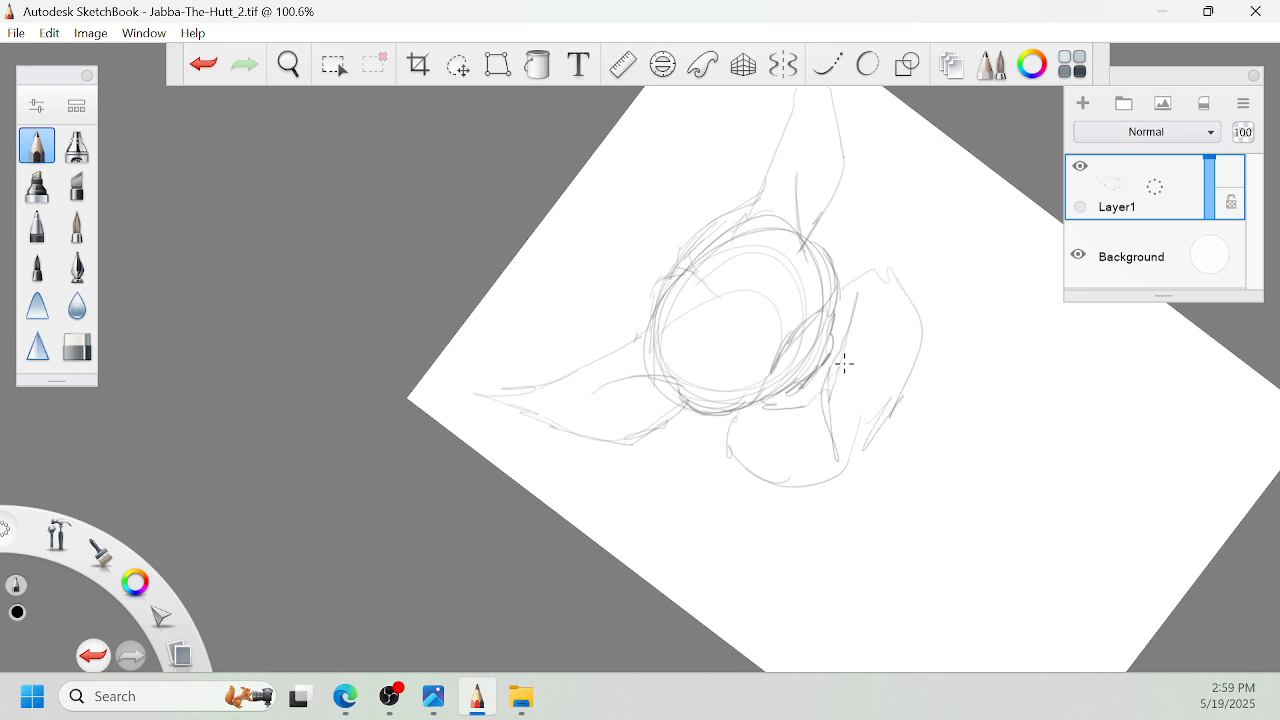
mouse_move(725, 415)
mouse_down()
mouse_move(760, 480)
mouse_move(850, 376)
mouse_move(848, 466)
mouse_up()
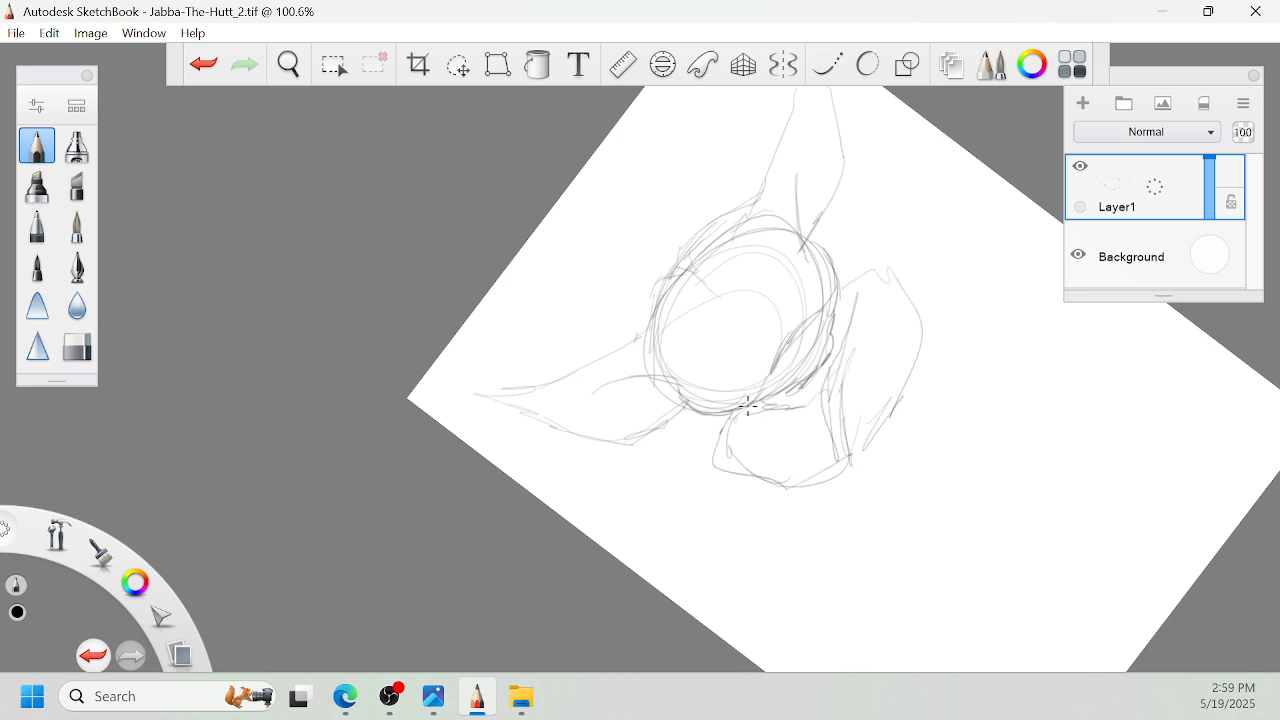
- Scale the sketch on Layer1 down slightly and reposition it on the page
key(space)
key(v)
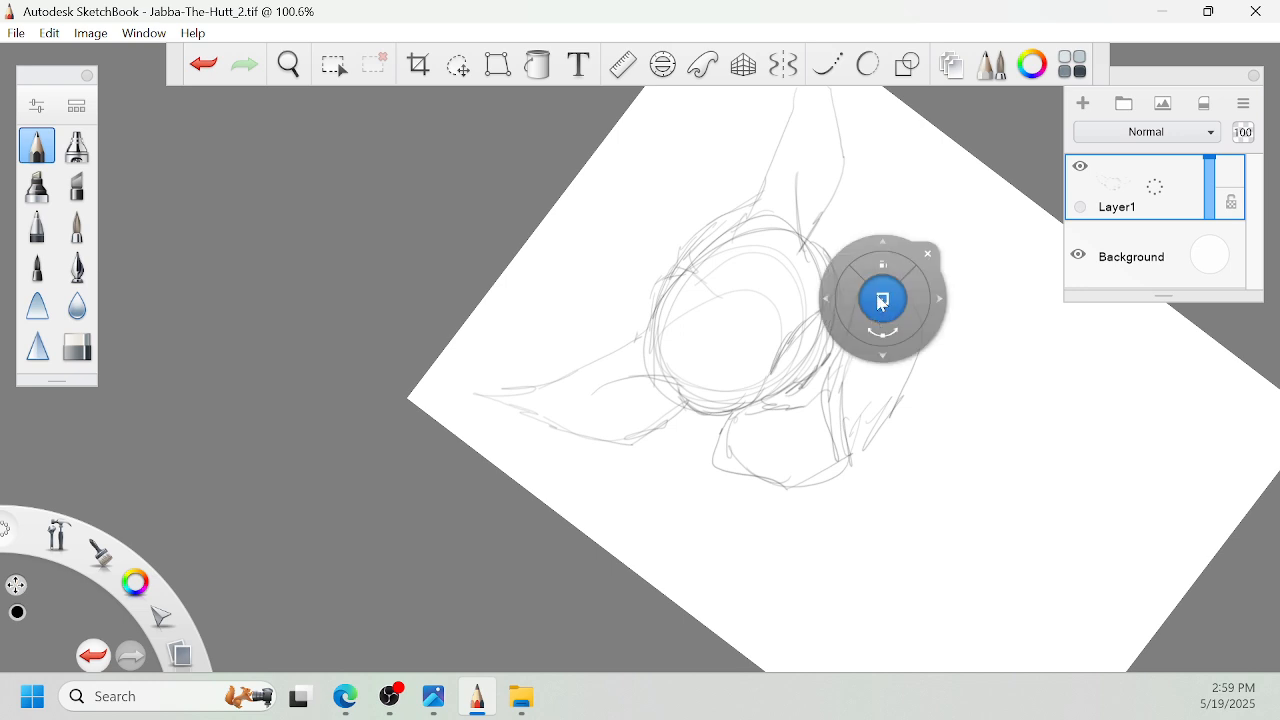
drag(883, 299, 874, 310)
drag(948, 342, 940, 349)
- Draw the two long lines of the robe's front opening running down from the collar
key(space)
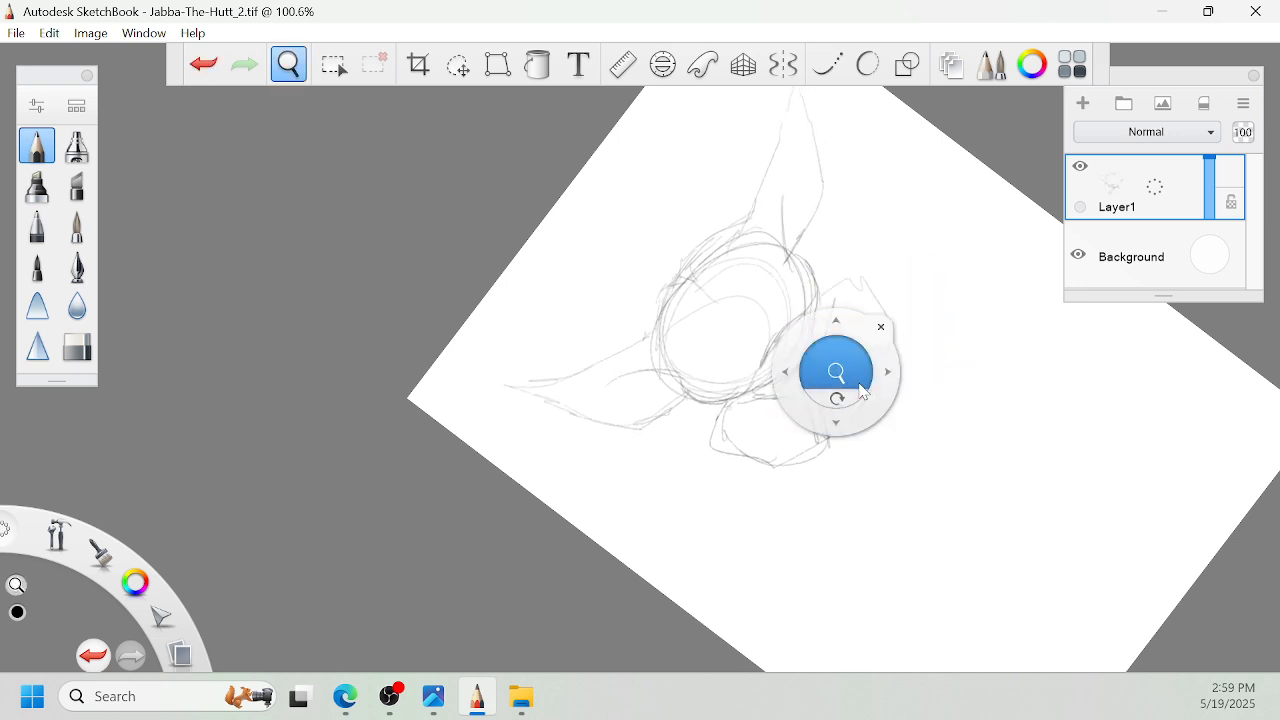
mouse_move(864, 378)
mouse_down()
mouse_move(843, 366)
mouse_move(820, 451)
mouse_move(887, 355)
mouse_up()
key(space)
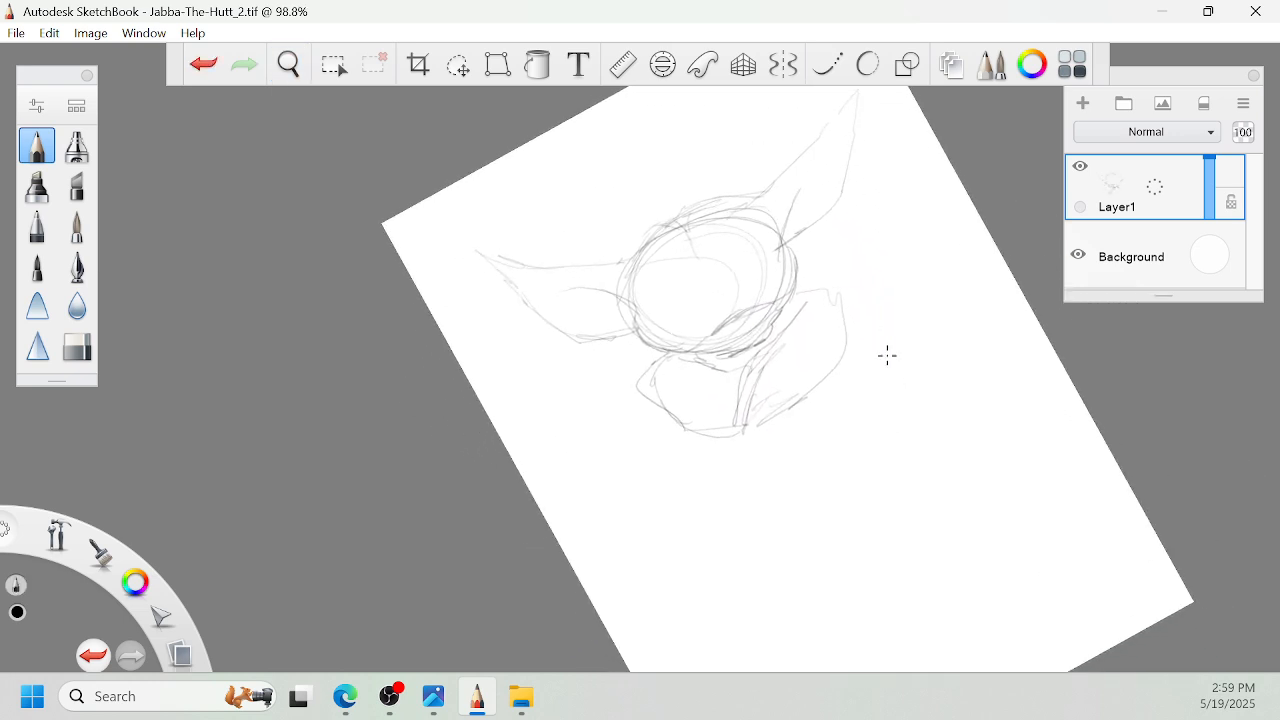
drag(765, 436, 835, 568)
drag(794, 418, 890, 564)
drag(871, 532, 910, 581)
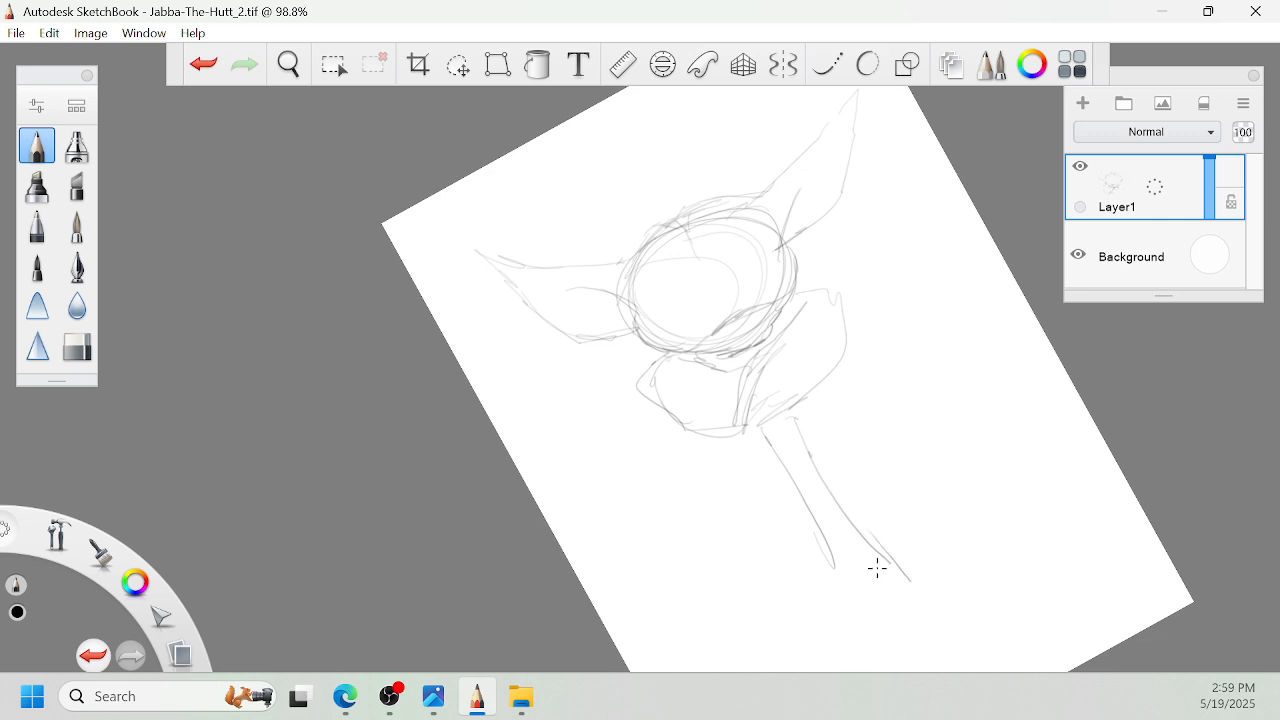
drag(832, 550, 860, 599)
- Sketch the left shoulder and the upper fold of the left sleeve below the collar
key(space)
drag(917, 483, 1007, 411)
mouse_move(742, 340)
mouse_down()
mouse_move(720, 393)
mouse_move(825, 415)
mouse_up()
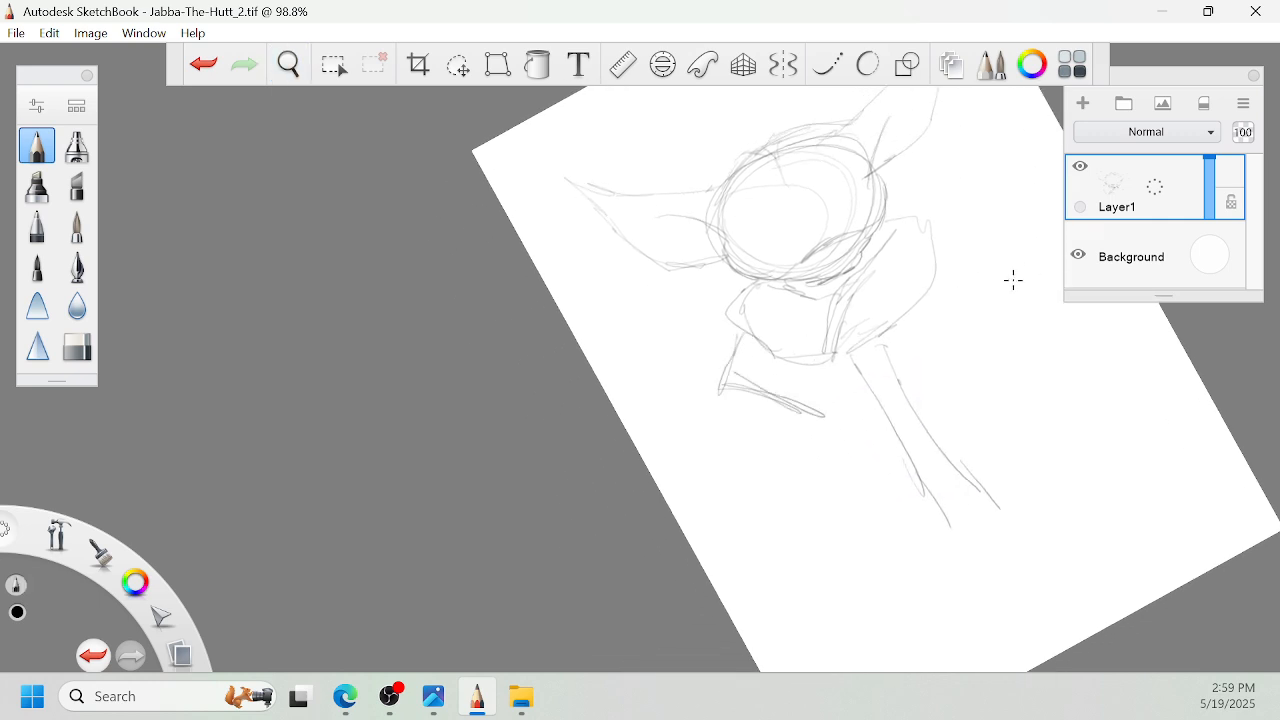
- Sketch the right shoulder, the right sleeve's folds and the right side of the robe
key(space)
drag(1013, 280, 1031, 334)
drag(893, 292, 892, 416)
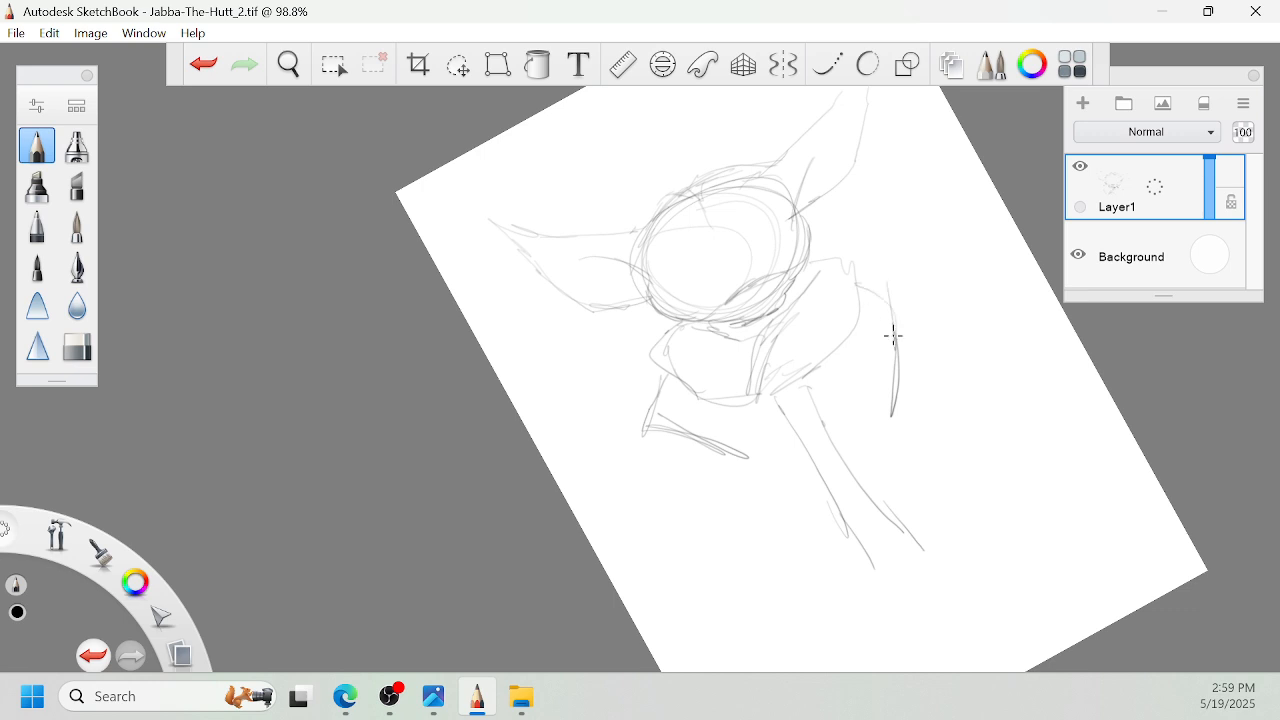
mouse_move(920, 345)
mouse_down()
mouse_move(908, 428)
mouse_move(886, 286)
mouse_up()
drag(982, 352, 960, 437)
key(space)
drag(992, 484, 986, 429)
mouse_move(954, 380)
mouse_down()
mouse_move(905, 352)
mouse_move(996, 442)
mouse_up()
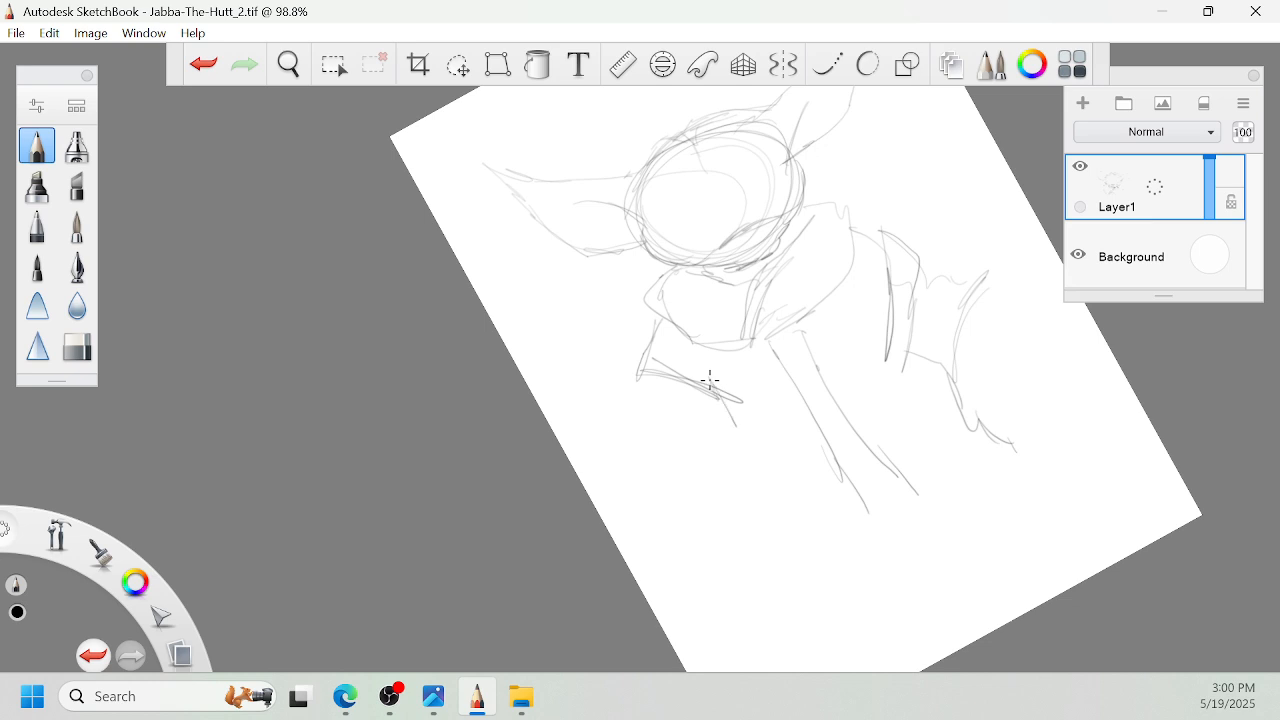
- Draw the left side of the robe and its curved lower hem
drag(710, 379, 776, 494)
key(space)
mouse_move(733, 414)
mouse_down()
mouse_move(756, 408)
mouse_move(803, 438)
mouse_move(942, 416)
mouse_move(956, 380)
mouse_move(931, 379)
mouse_move(833, 457)
mouse_up()
key(space)
key(space)
drag(851, 408, 921, 407)
drag(877, 443, 905, 494)
mouse_move(910, 415)
mouse_down()
mouse_move(902, 424)
mouse_move(1000, 404)
mouse_up()
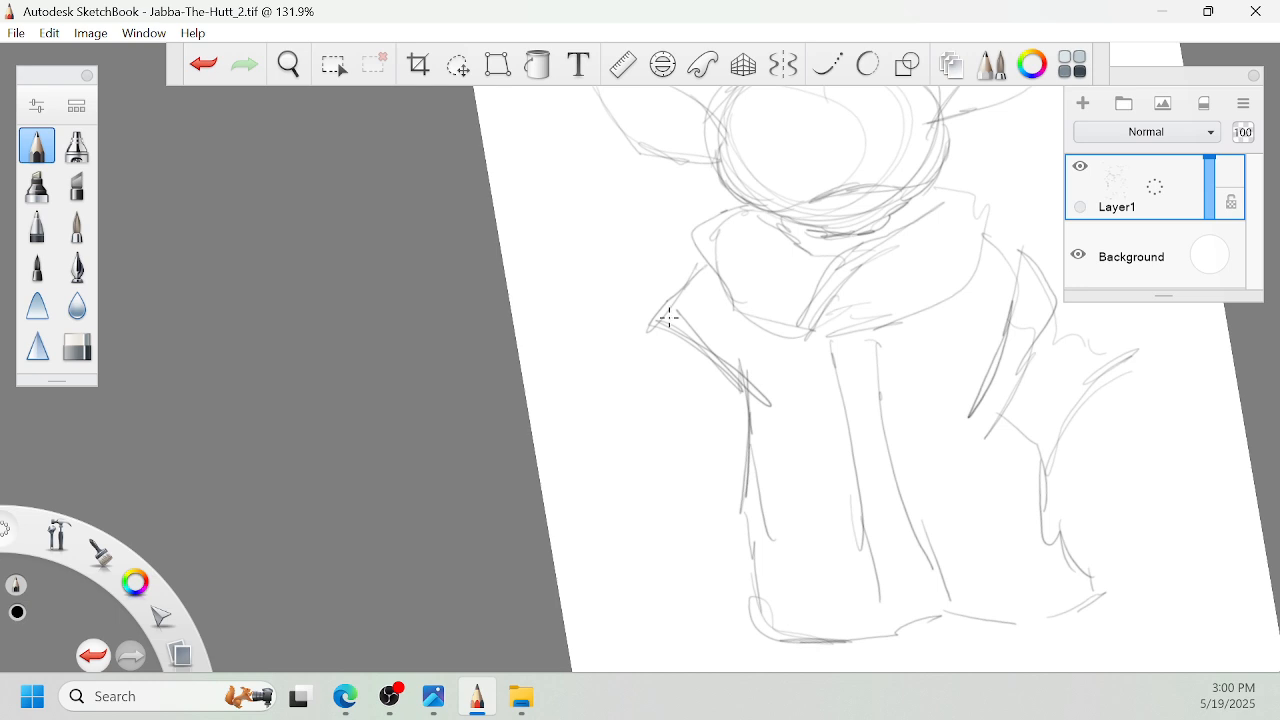
- Outline the left sleeve and its wide cuff
drag(656, 325, 648, 390)
key(space)
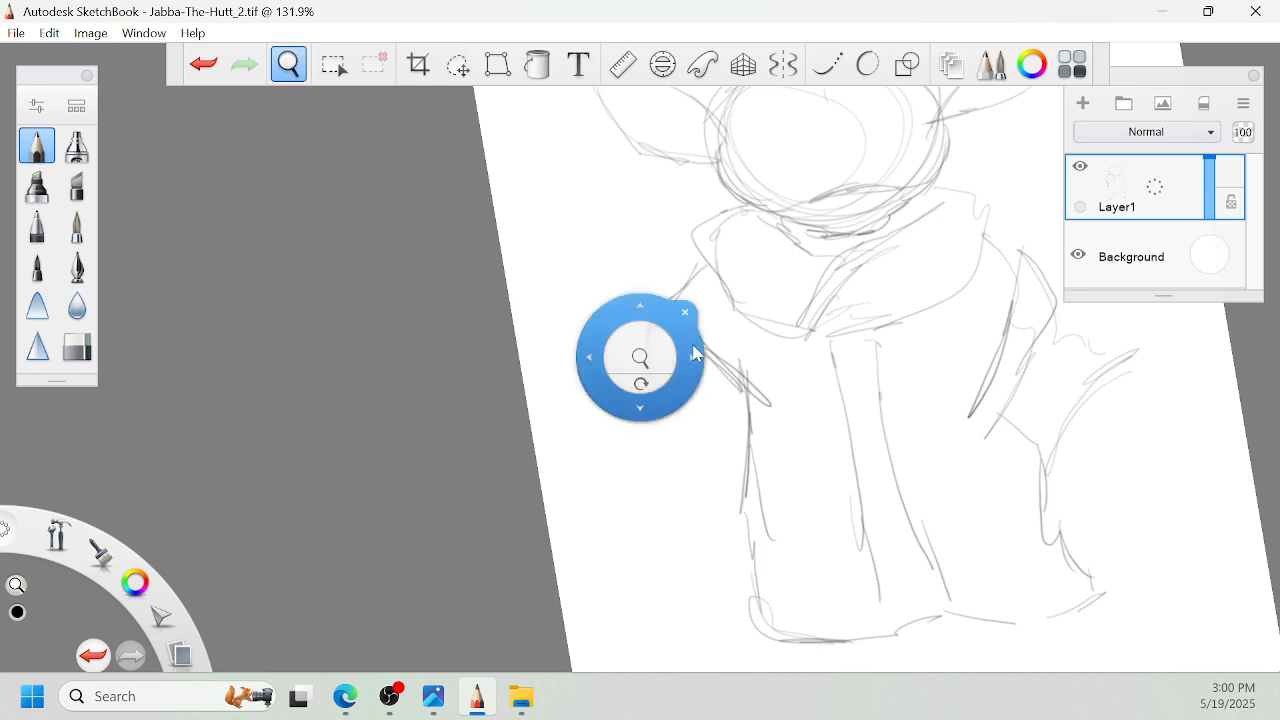
drag(694, 354, 672, 474)
drag(603, 392, 616, 461)
mouse_move(606, 400)
mouse_down()
mouse_move(615, 461)
mouse_move(645, 503)
mouse_up()
drag(620, 457, 657, 511)
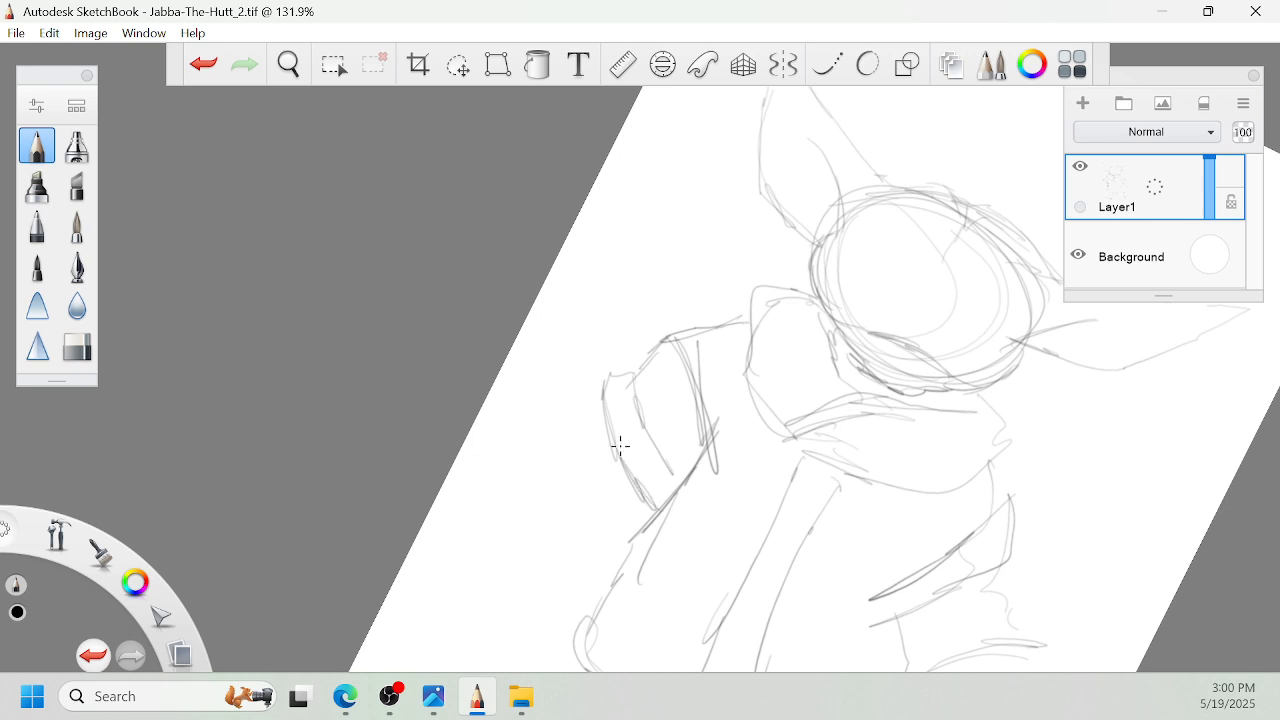
- Outline the cuff of the right sleeve and sketch an oval hand form below it
key(space)
mouse_move(700, 403)
mouse_down()
mouse_move(919, 260)
mouse_move(784, 359)
mouse_up()
drag(776, 270, 791, 307)
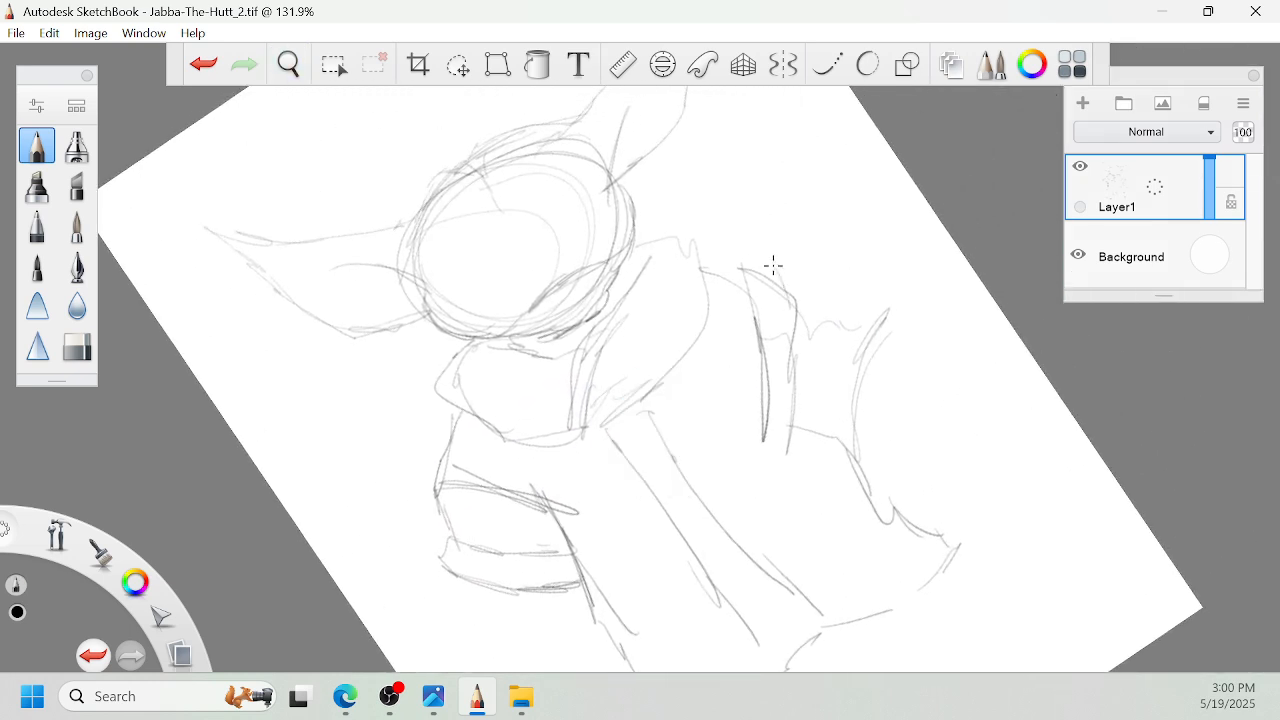
mouse_move(884, 318)
mouse_down()
mouse_move(863, 406)
mouse_move(852, 426)
mouse_move(838, 420)
mouse_up()
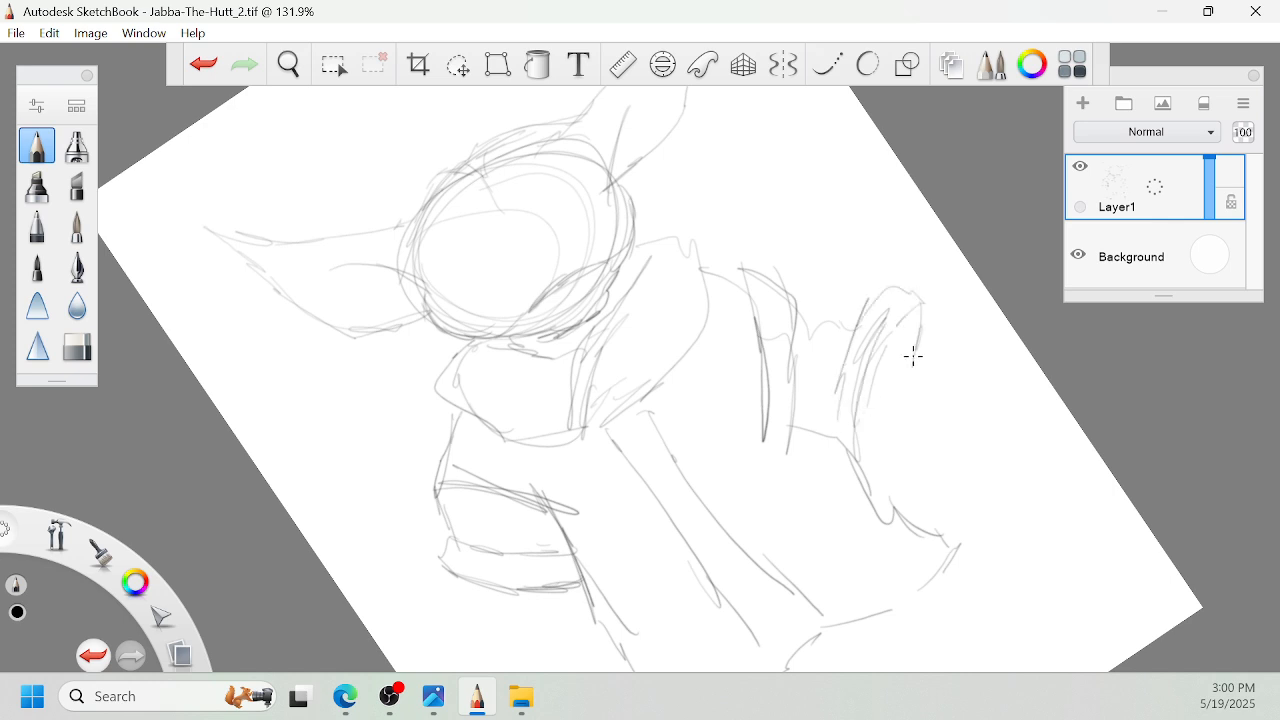
mouse_move(900, 368)
mouse_down()
mouse_move(926, 430)
mouse_move(866, 395)
mouse_move(880, 420)
mouse_up()
mouse_move(894, 291)
mouse_down()
mouse_move(766, 277)
mouse_move(732, 258)
mouse_move(623, 316)
mouse_up()
drag(659, 222, 634, 268)
- Draw two large oval eyes and a small nose on the face
key(space)
mouse_move(755, 327)
mouse_down()
mouse_move(899, 370)
mouse_move(886, 400)
mouse_move(872, 310)
mouse_up()
drag(808, 198, 935, 315)
drag(937, 333, 913, 357)
drag(642, 440, 652, 500)
mouse_move(707, 257)
mouse_down()
mouse_move(729, 280)
mouse_move(670, 290)
mouse_up()
drag(747, 372, 733, 406)
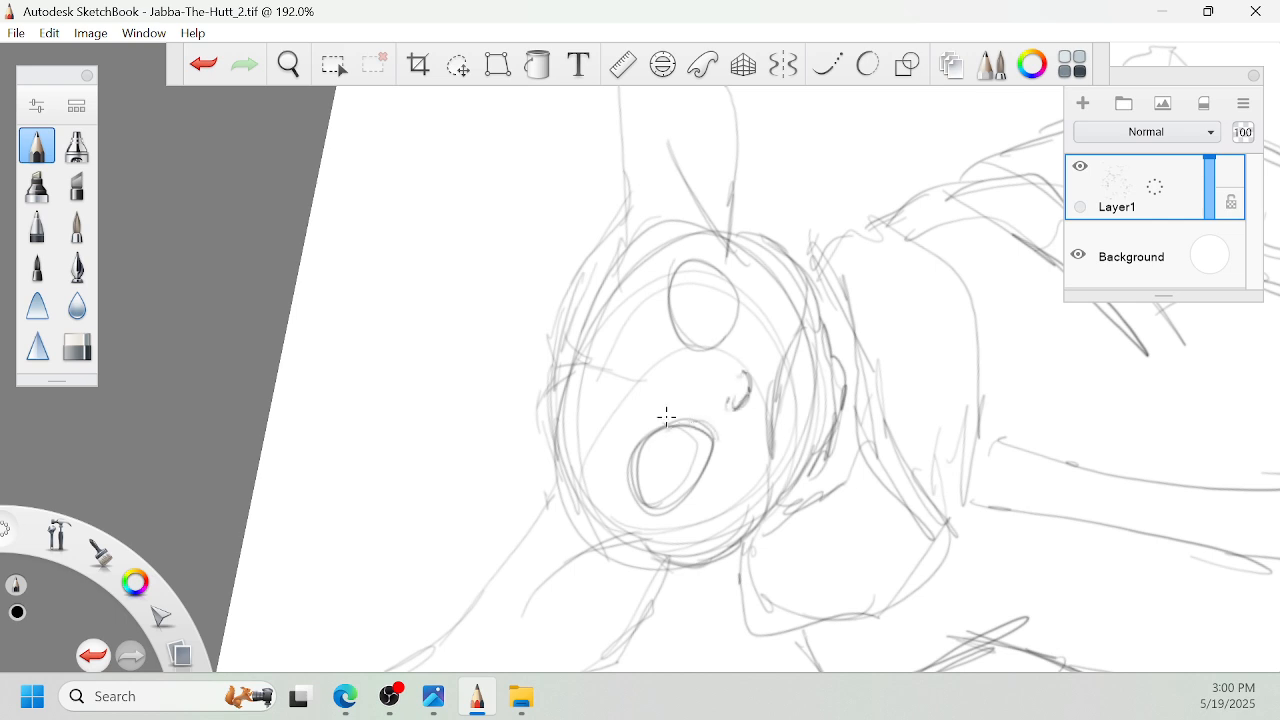
- Darken the outlines of both eyes and add short strokes at their inner corners
drag(634, 482, 685, 430)
drag(679, 342, 695, 345)
drag(710, 248, 736, 288)
- Strengthen the left ear's inner fold and the adjoining edge of the head
key(space)
mouse_move(703, 351)
mouse_down()
mouse_move(738, 403)
mouse_move(719, 454)
mouse_up()
mouse_move(718, 403)
mouse_down()
mouse_move(708, 472)
mouse_move(656, 459)
mouse_move(795, 397)
mouse_move(694, 443)
mouse_move(606, 526)
mouse_up()
key(space)
drag(588, 546, 636, 507)
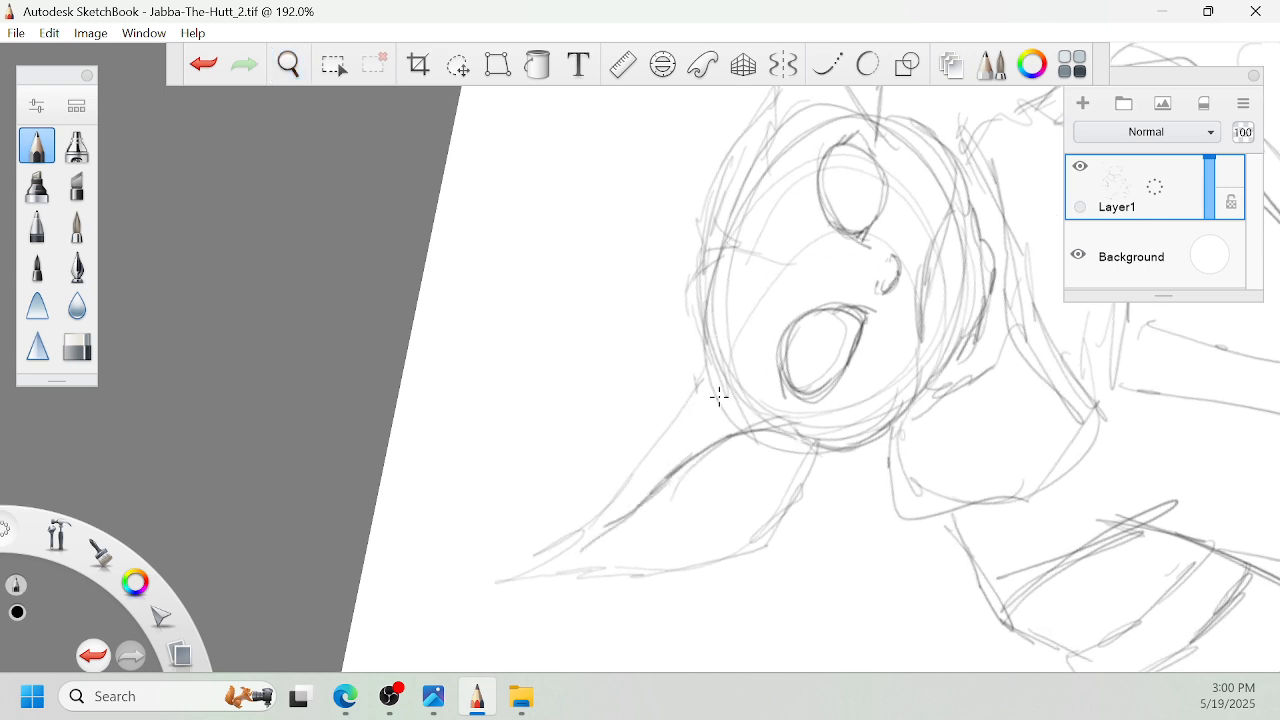
drag(818, 448, 908, 413)
- Darken the mouth line and the chin contour beneath it
key(space)
mouse_move(936, 293)
mouse_down()
mouse_move(843, 334)
mouse_move(852, 270)
mouse_up()
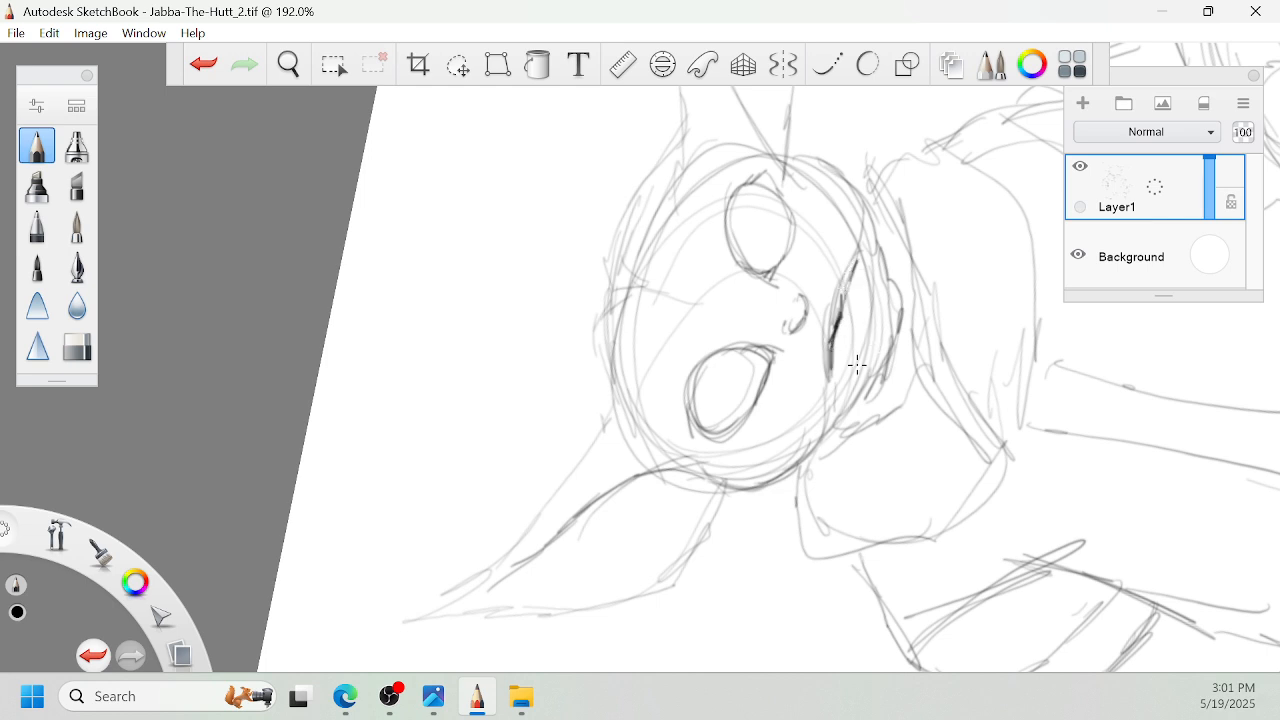
mouse_move(857, 364)
mouse_down()
mouse_move(880, 328)
mouse_move(884, 280)
mouse_up()
mouse_move(874, 340)
mouse_down()
mouse_move(884, 278)
mouse_move(852, 370)
mouse_move(857, 352)
mouse_move(906, 370)
mouse_up()
- Redraw the crown contour of the head between the two ears with firmer strokes
key(space)
mouse_move(650, 356)
mouse_down()
mouse_move(662, 422)
mouse_move(665, 407)
mouse_move(717, 478)
mouse_move(723, 397)
mouse_up()
key(space)
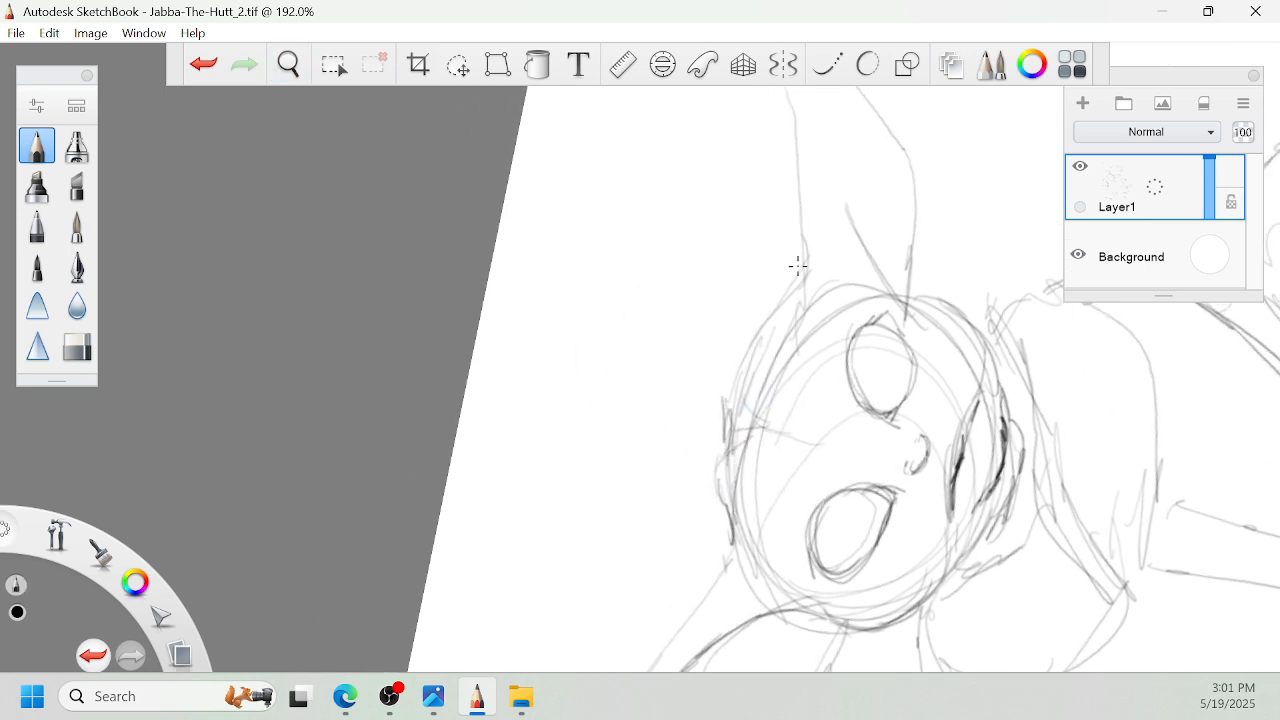
drag(798, 267, 725, 402)
- Darken the right ear's inner fold and redraw both of its outer edges up to the tip
key(space)
drag(928, 175, 950, 279)
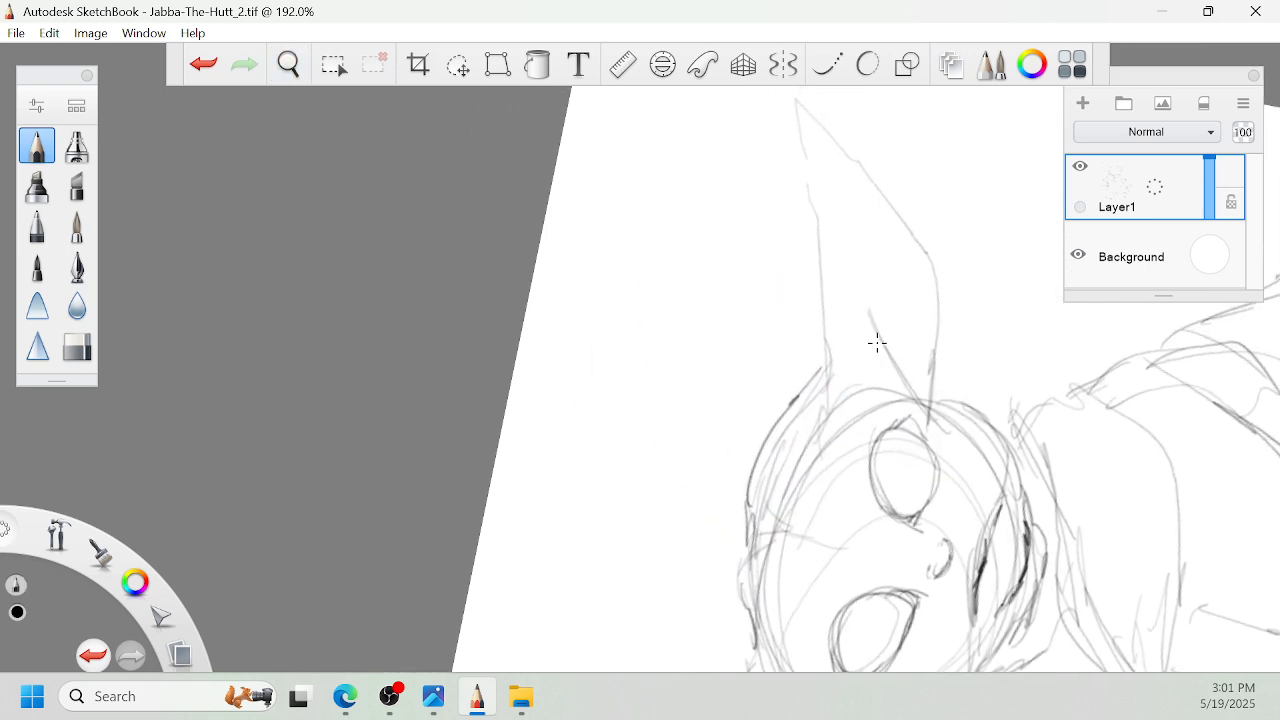
drag(890, 395, 857, 266)
drag(872, 340, 844, 198)
key(space)
drag(893, 230, 901, 294)
drag(855, 267, 849, 237)
drag(858, 296, 813, 165)
drag(843, 252, 814, 166)
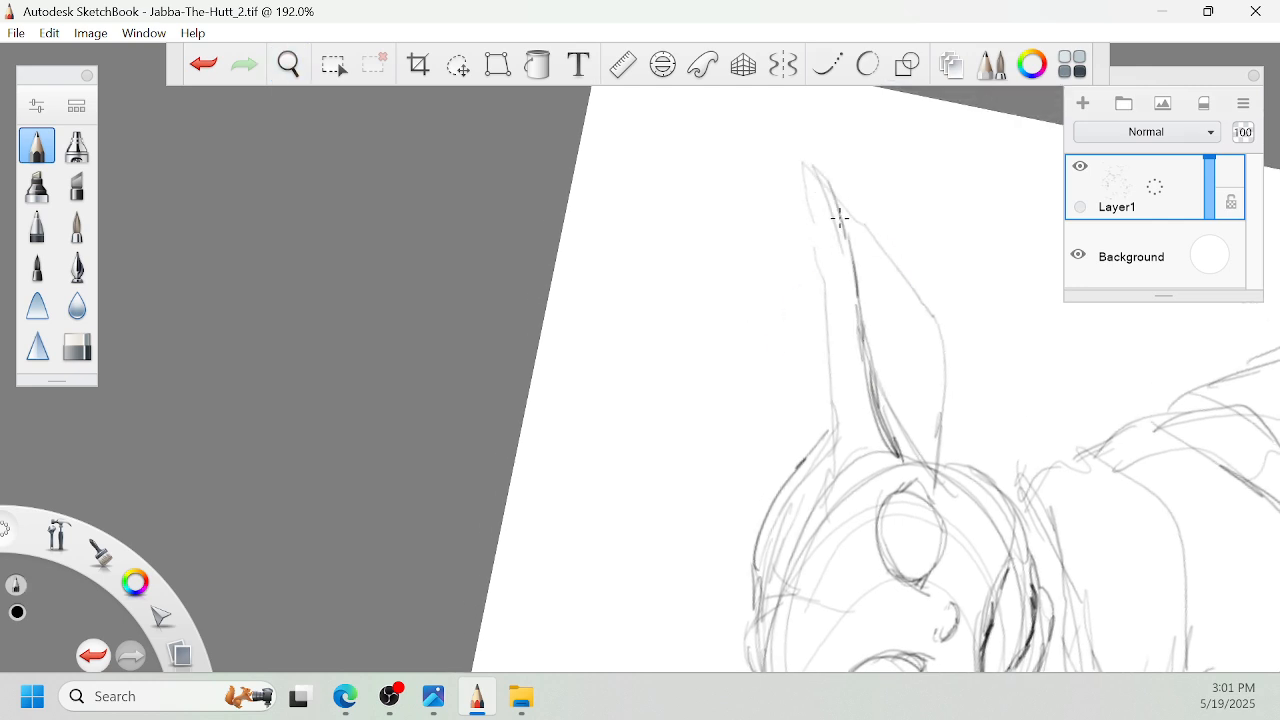
mouse_move(840, 217)
mouse_down()
mouse_move(936, 322)
mouse_move(940, 430)
mouse_up()
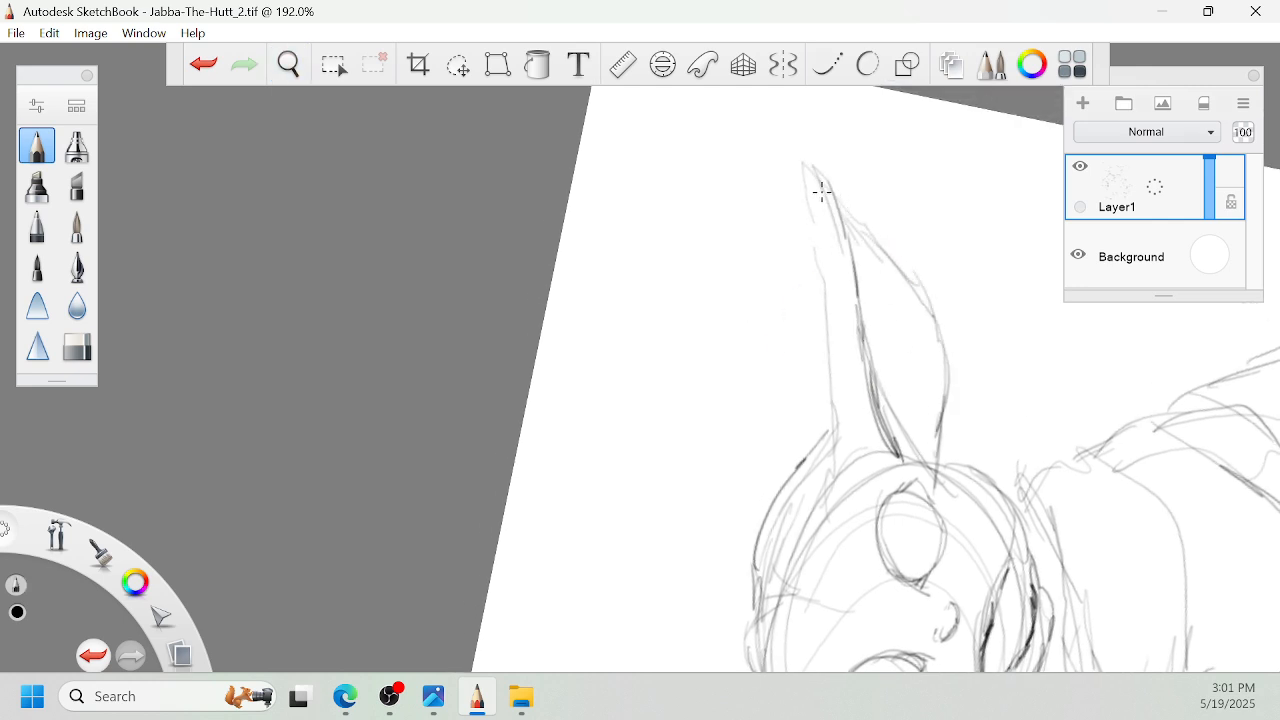
mouse_move(806, 158)
mouse_down()
mouse_move(846, 214)
mouse_move(823, 272)
mouse_move(843, 470)
mouse_up()
key(space)
drag(983, 520, 953, 410)
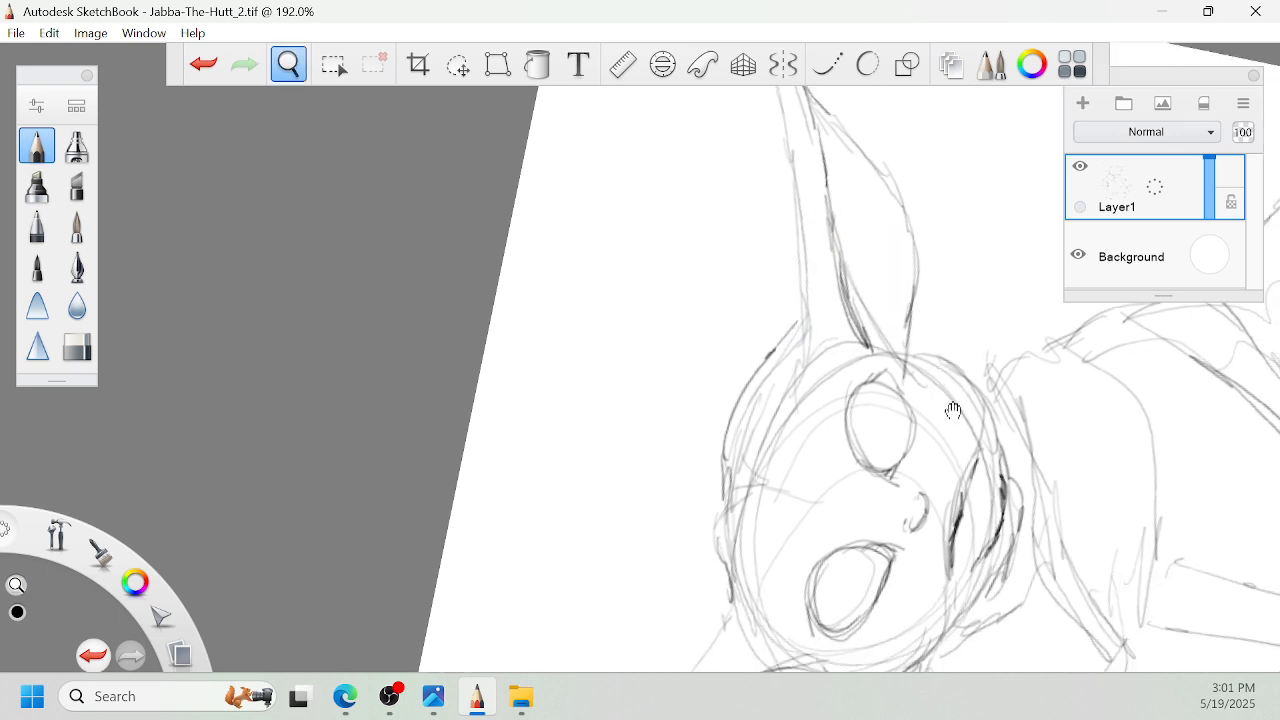
key(space)
drag(950, 332, 957, 347)
drag(971, 416, 748, 500)
drag(786, 484, 944, 179)
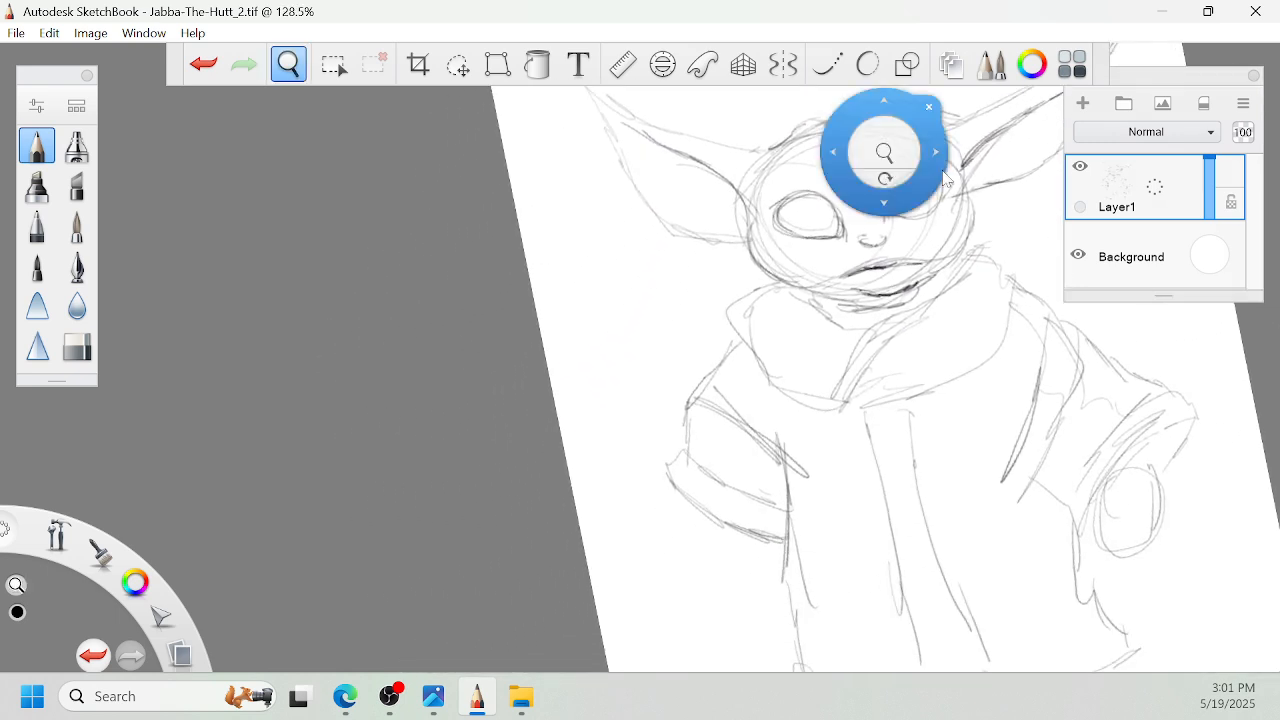
- Sketch the left hand's outer contour and its first fingers emerging below the left sleeve cuff
drag(928, 298, 940, 222)
drag(870, 358, 872, 386)
drag(694, 438, 674, 556)
drag(682, 513, 691, 567)
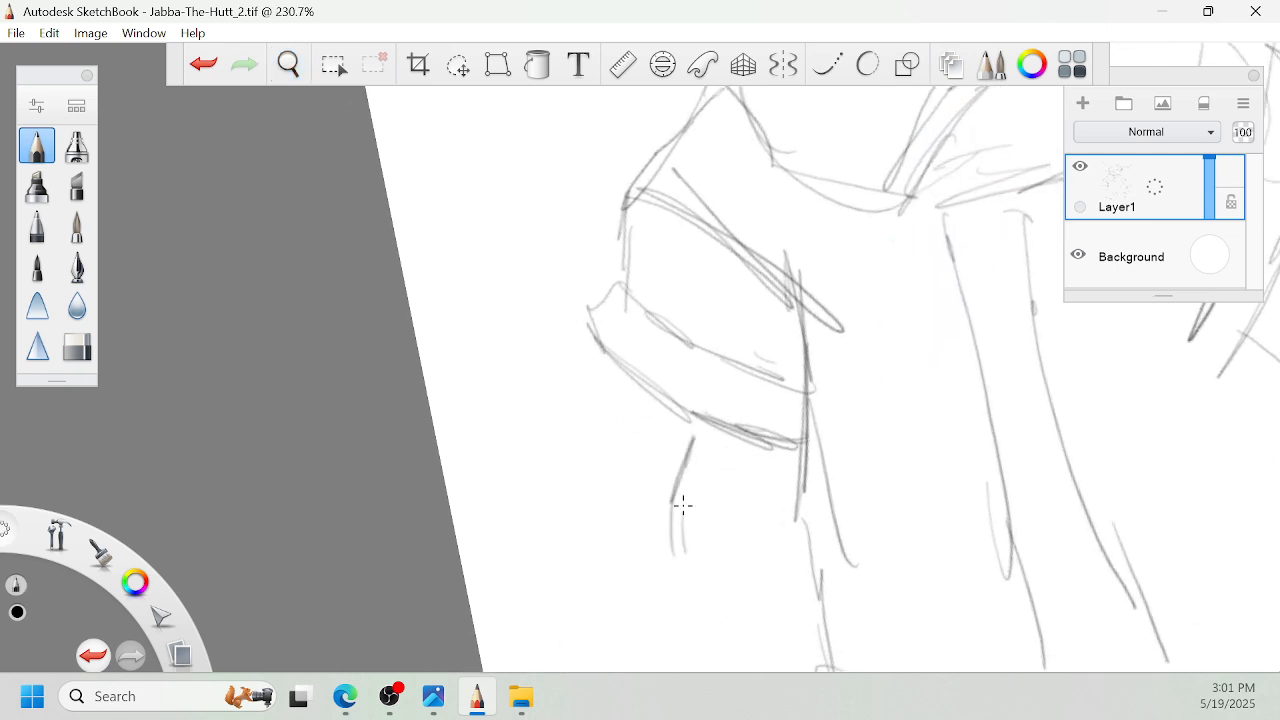
drag(818, 468, 831, 394)
drag(726, 445, 749, 468)
drag(732, 435, 777, 473)
drag(752, 396, 767, 421)
mouse_move(766, 411)
mouse_down()
mouse_move(794, 461)
mouse_move(748, 464)
mouse_move(717, 506)
mouse_move(760, 532)
mouse_move(732, 540)
mouse_up()
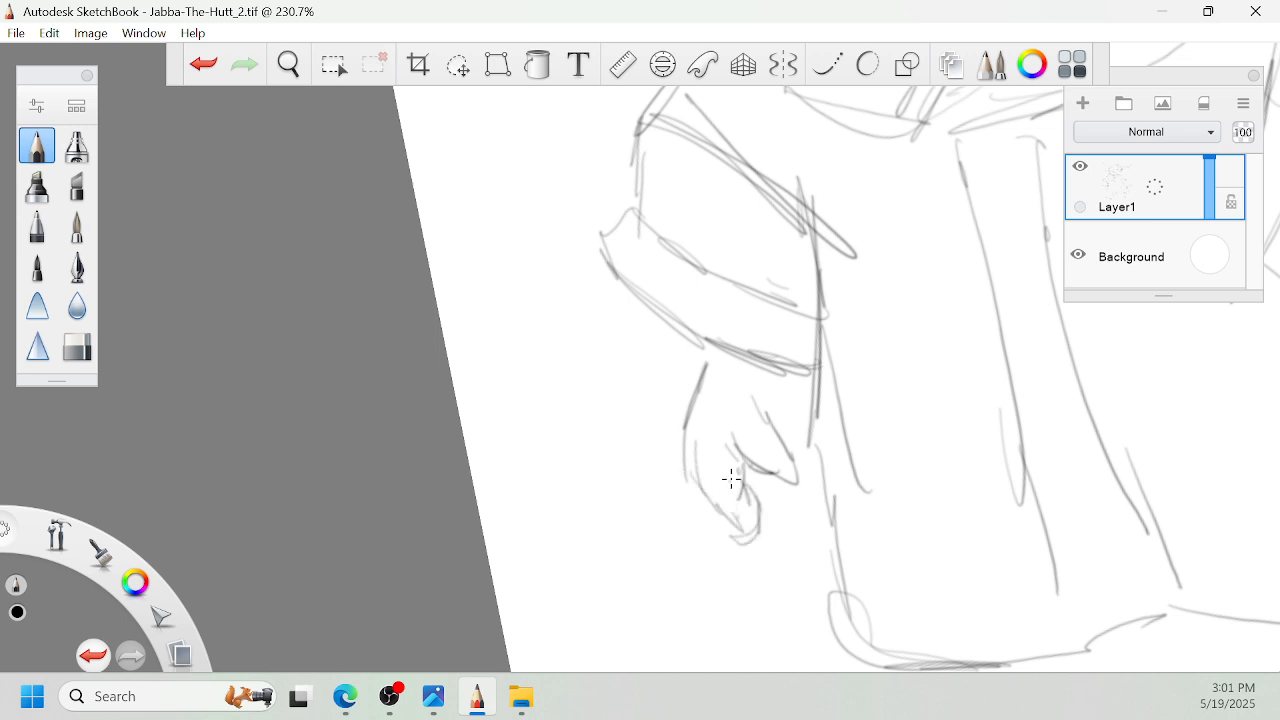
- Add the remaining pointed fingers to the left hand and draw its inner wrist line up to the cuff
mouse_move(731, 479)
mouse_down()
mouse_move(710, 452)
mouse_move(781, 498)
mouse_up()
mouse_move(763, 462)
mouse_down()
mouse_move(778, 493)
mouse_move(726, 508)
mouse_up()
drag(745, 533, 727, 506)
drag(772, 470, 786, 506)
drag(764, 442, 788, 464)
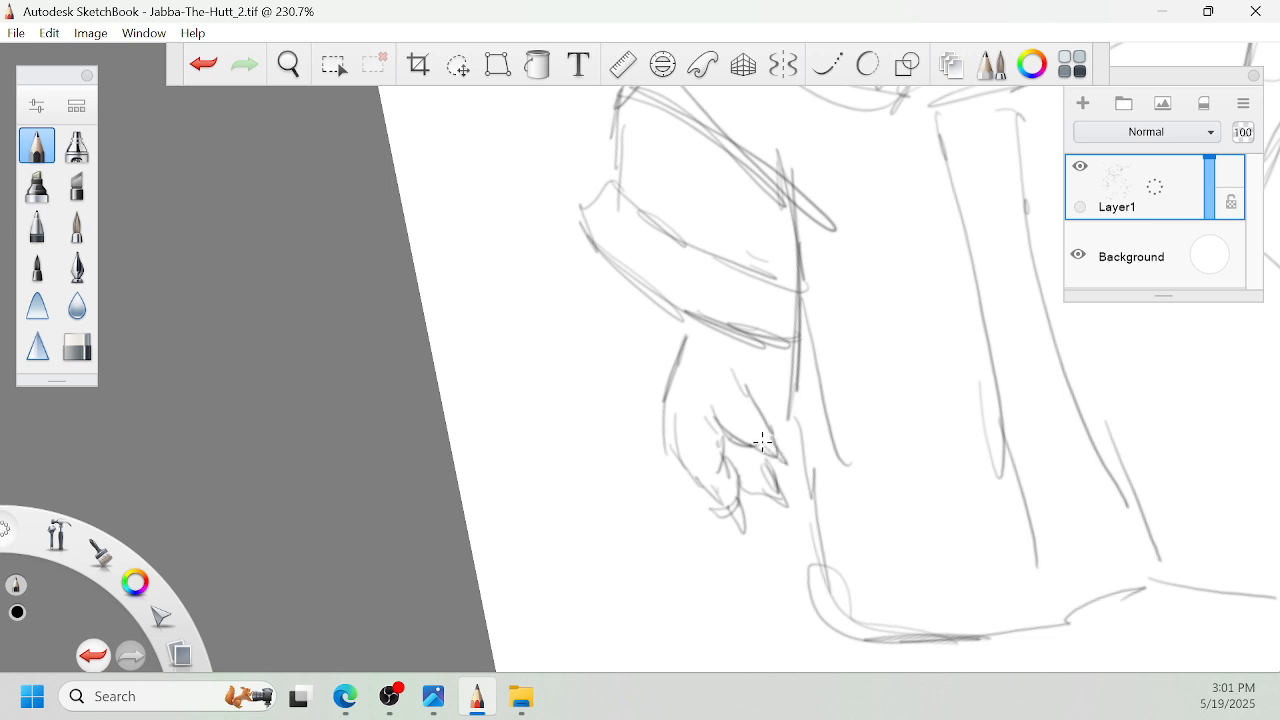
drag(776, 406, 787, 346)
- Sketch small fold loops at the middle of the robe's bottom hem and redraw the adjoining hem line
key(space)
drag(1203, 163, 851, 331)
drag(844, 427, 831, 384)
drag(416, 480, 424, 607)
key(space)
drag(710, 548, 755, 424)
drag(466, 434, 484, 560)
key(space)
mouse_move(804, 404)
mouse_down()
mouse_move(762, 345)
mouse_move(744, 284)
mouse_up()
drag(781, 432, 902, 395)
key(space)
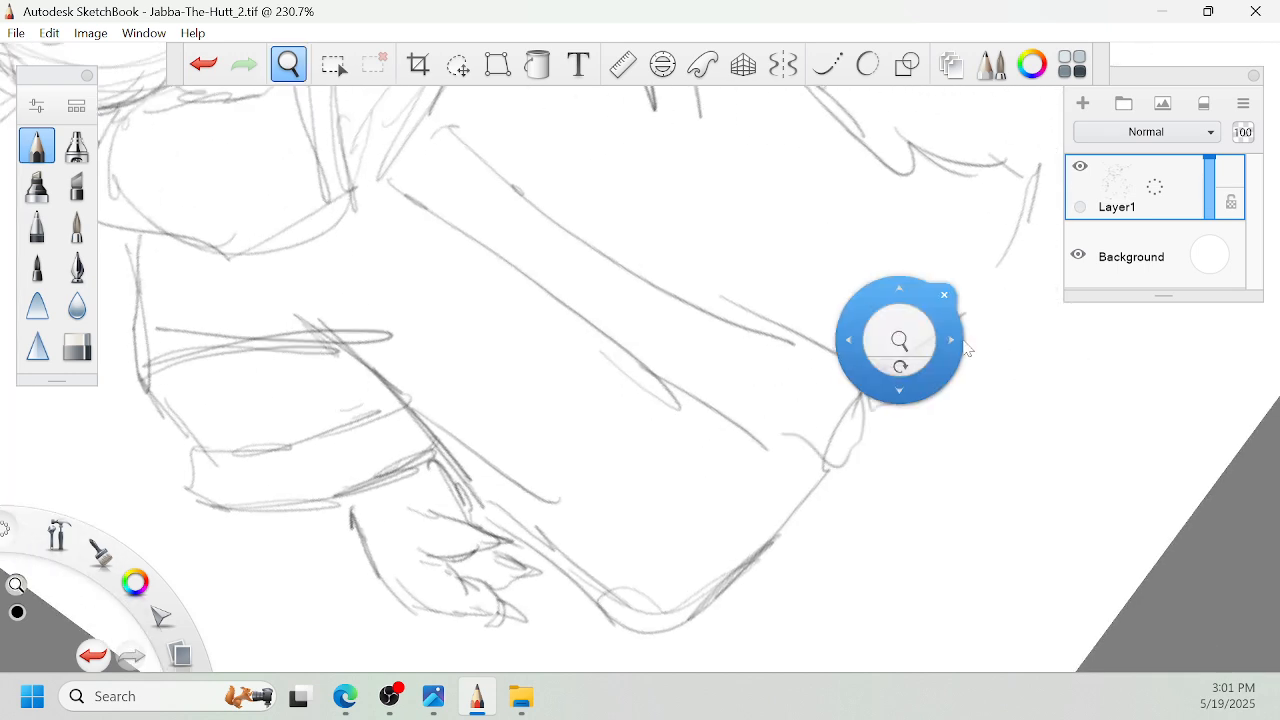
drag(892, 285, 844, 365)
drag(838, 437, 919, 361)
key(space)
- Sketch the right hand's fingers over the circle guide at the right sleeve opening and refine the hand's outer contour
drag(921, 264, 896, 411)
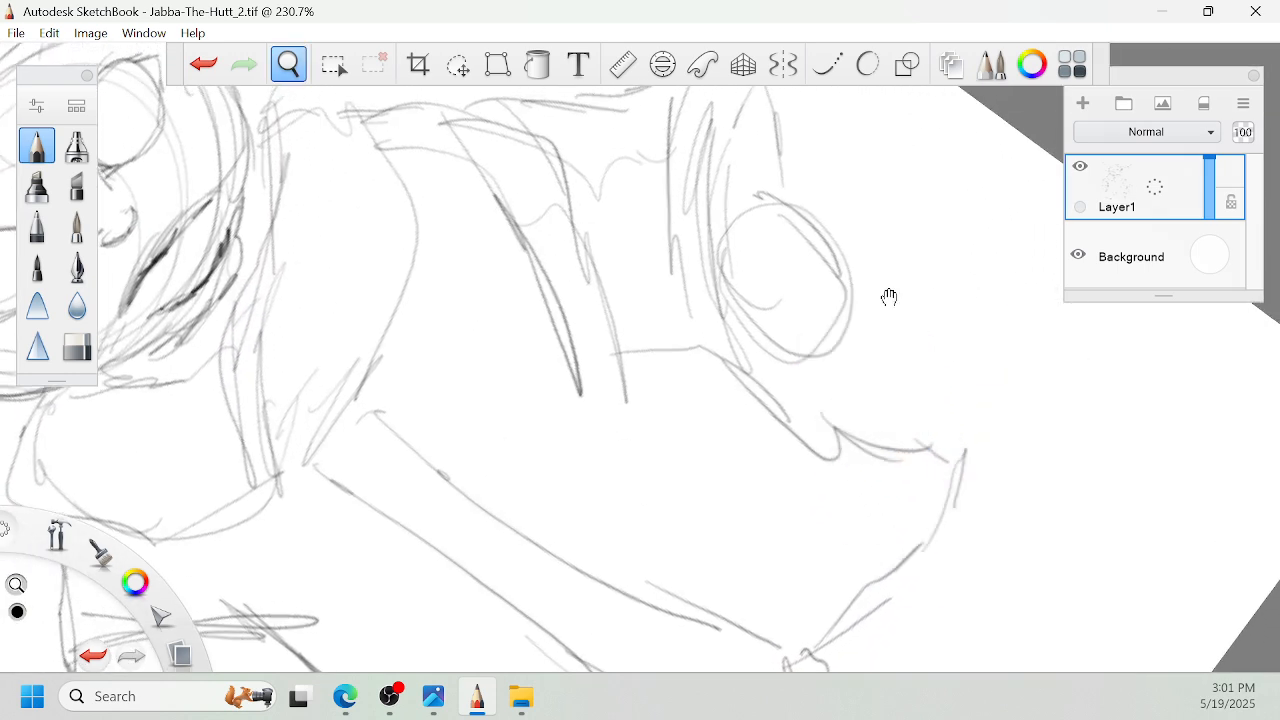
drag(889, 297, 934, 366)
drag(759, 272, 787, 170)
mouse_move(764, 302)
mouse_down()
mouse_move(774, 252)
mouse_move(770, 358)
mouse_up()
mouse_move(770, 356)
mouse_down()
mouse_move(778, 407)
mouse_move(806, 404)
mouse_up()
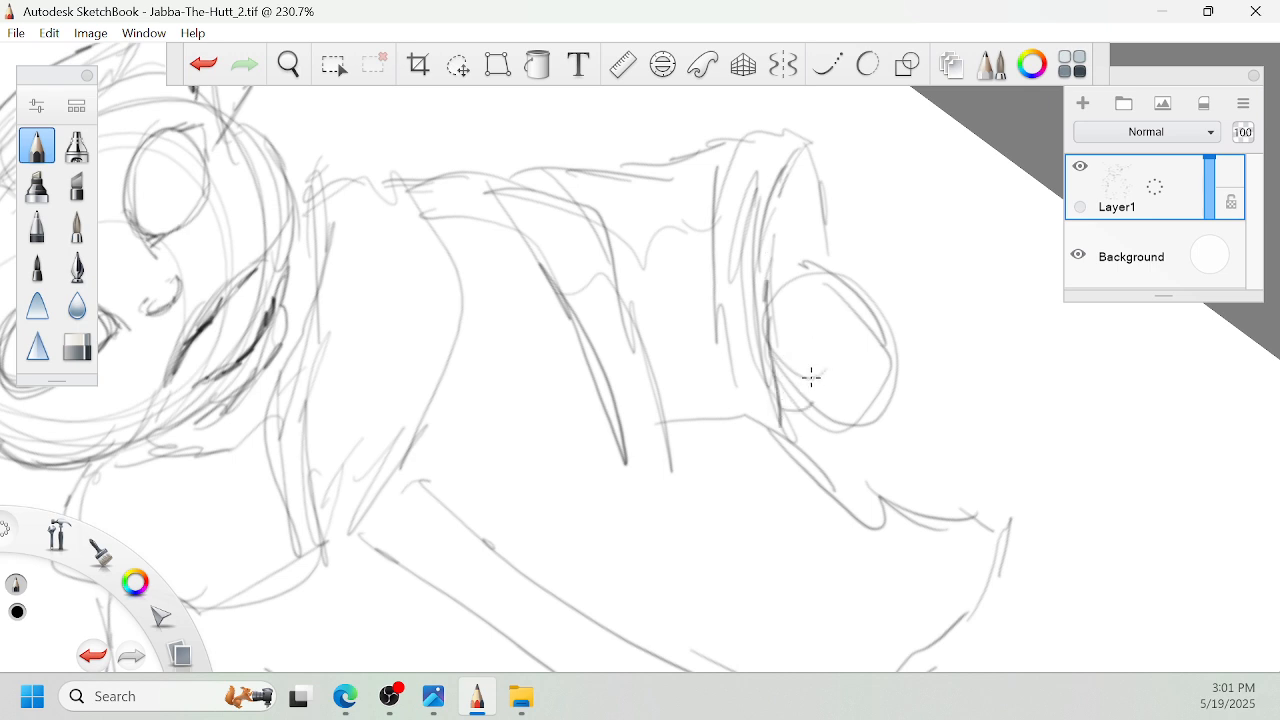
drag(835, 396, 783, 345)
drag(849, 371, 861, 384)
drag(910, 420, 880, 347)
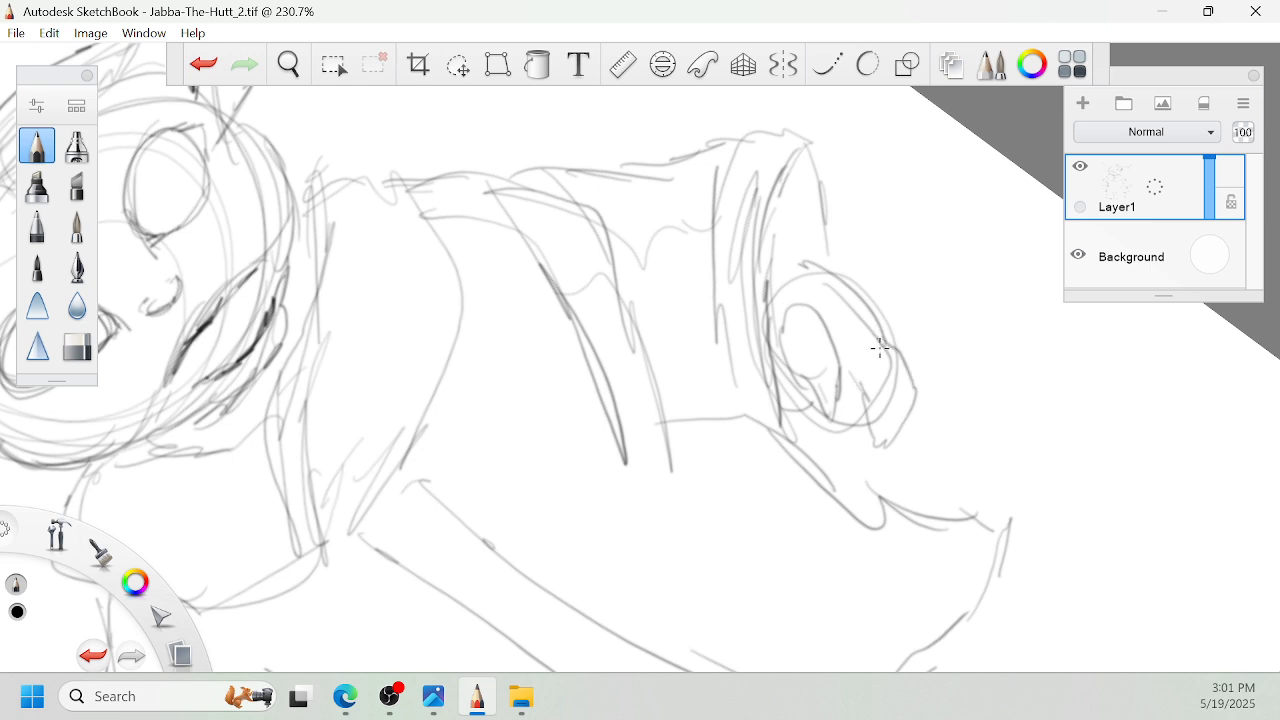
drag(827, 412, 832, 456)
drag(834, 462, 850, 456)
drag(843, 284, 889, 330)
key(space)
- Sketch two small pointed foot tips beneath the robe's bottom hem
mouse_move(757, 284)
mouse_down()
mouse_move(690, 350)
mouse_move(783, 366)
mouse_up()
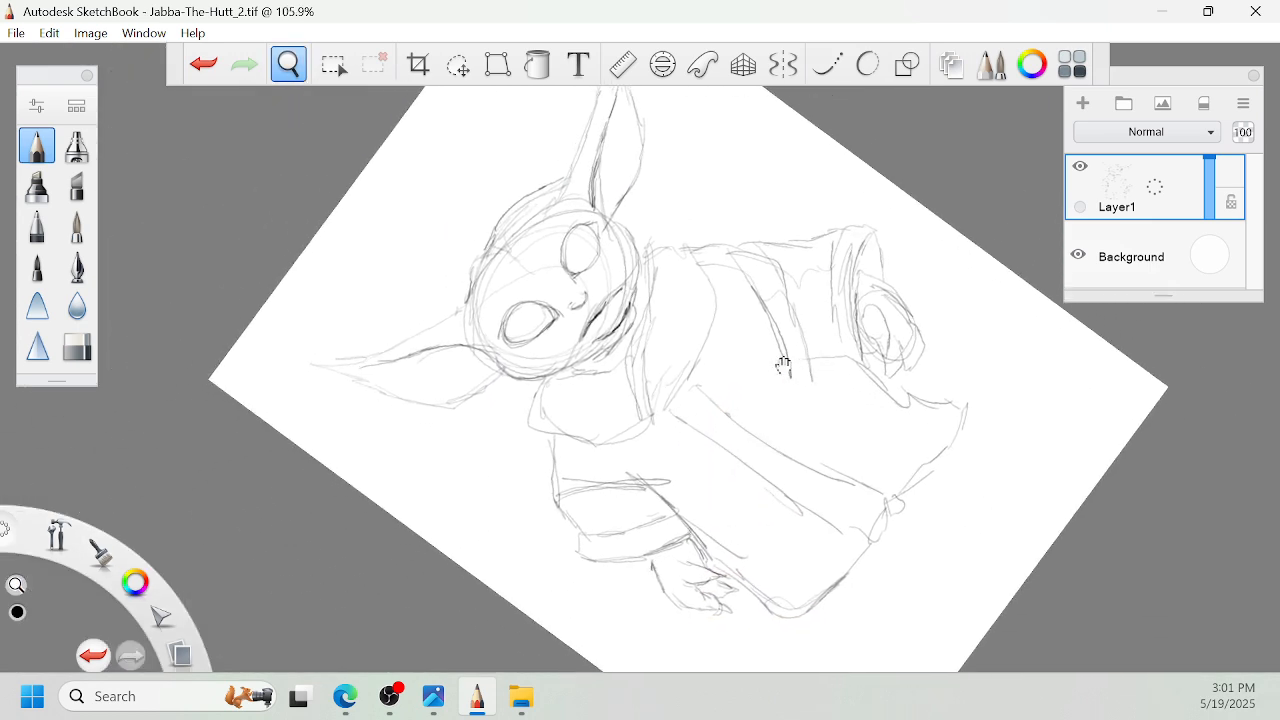
key(space)
drag(841, 655, 880, 553)
drag(853, 510, 812, 512)
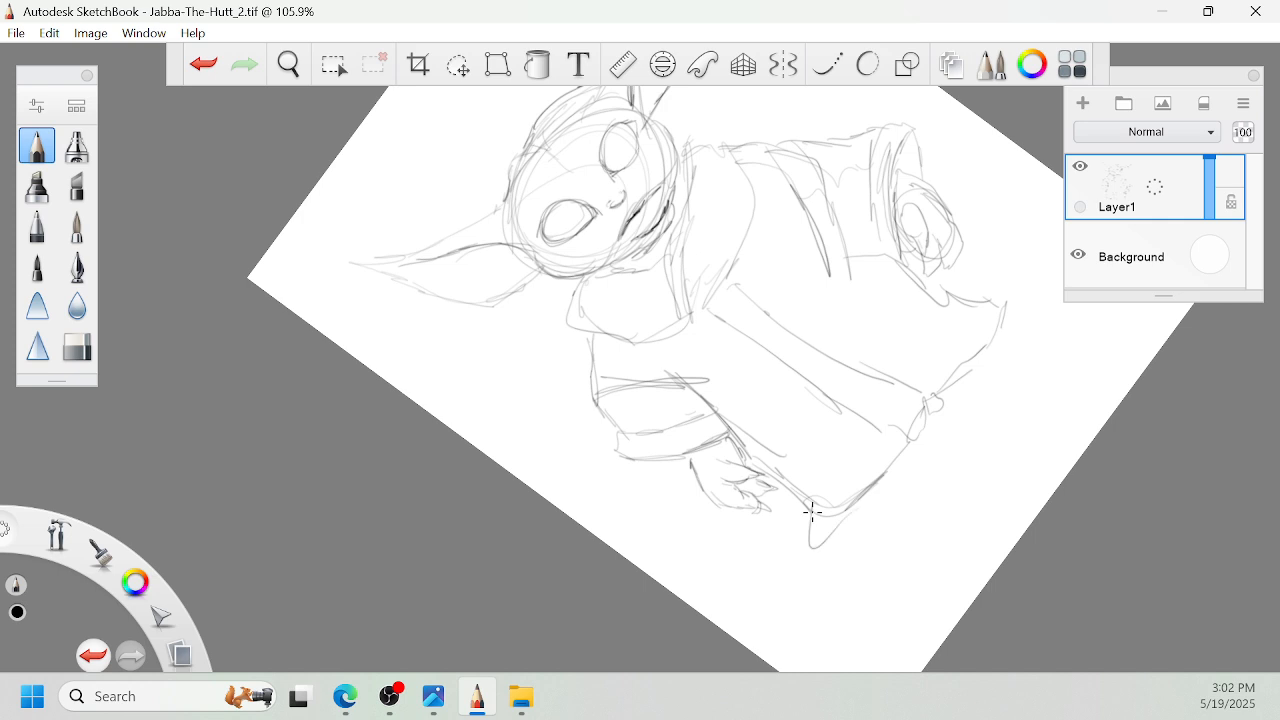
drag(918, 460, 930, 430)
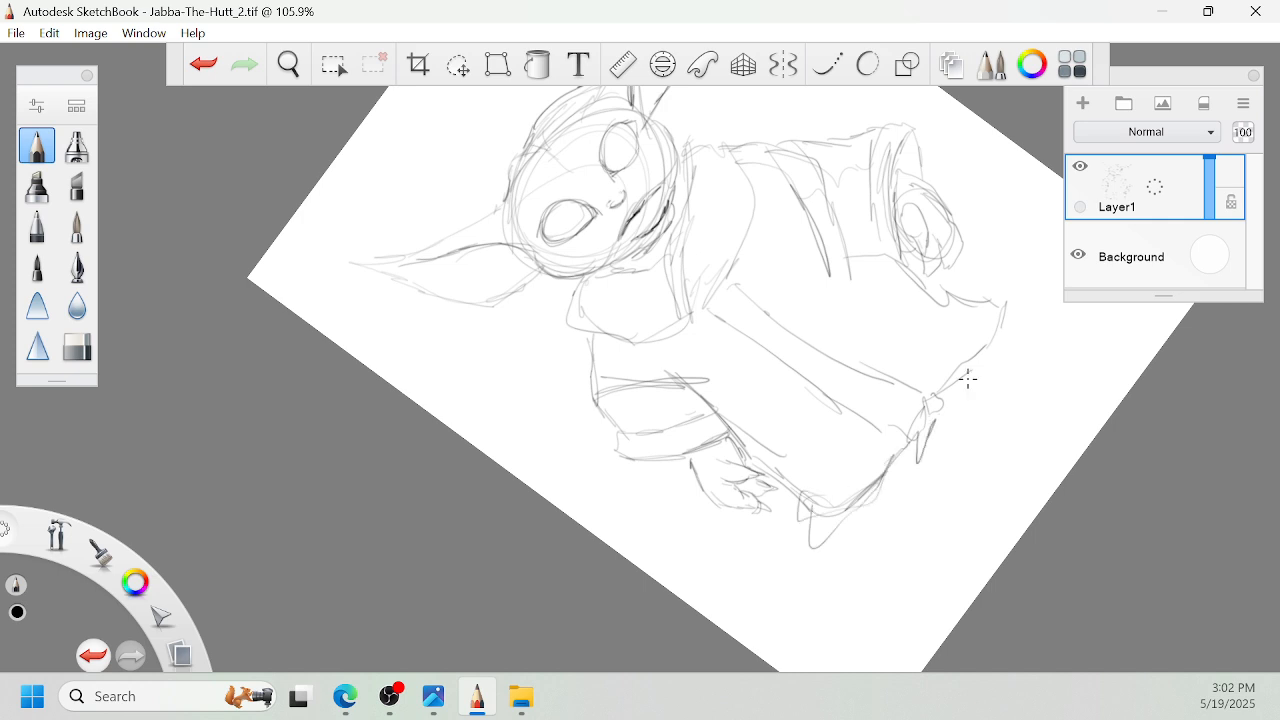
- Lower Layer1's opacity to 33, add a new layer above it, and choose the ink pen brush
key(space)
drag(978, 316, 956, 452)
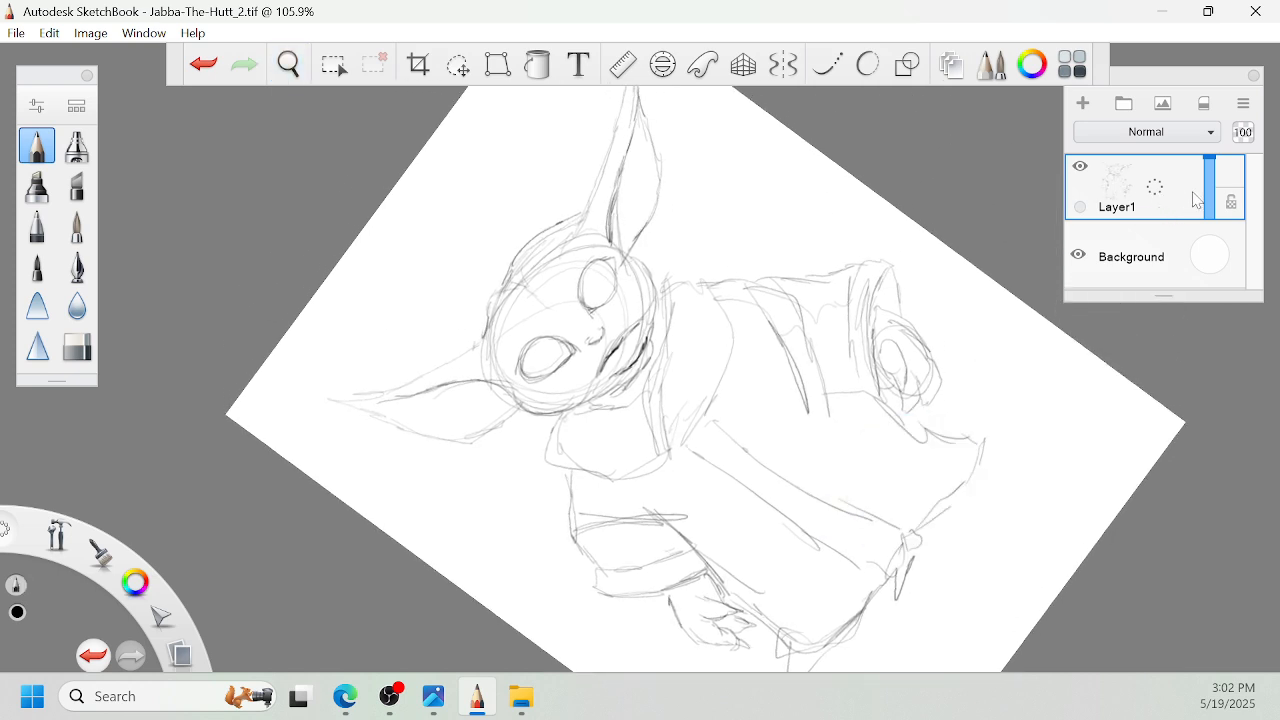
drag(1215, 167, 1217, 204)
click(1160, 185)
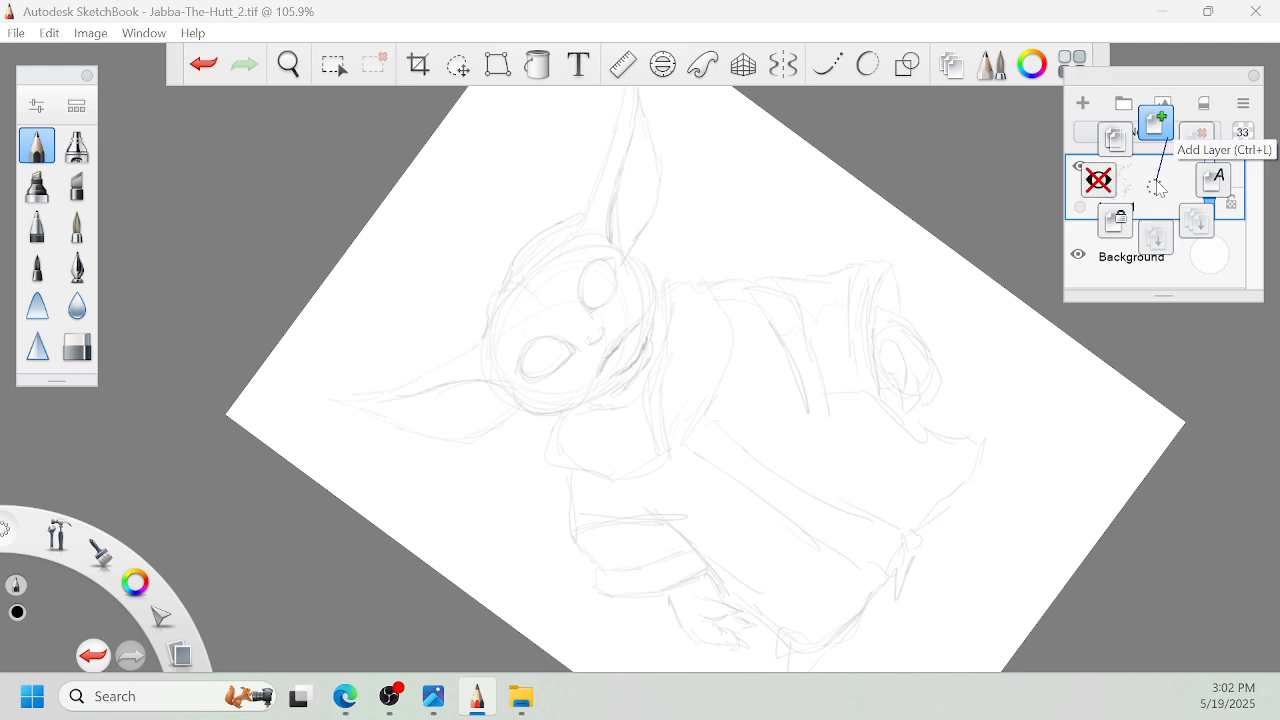
click(1157, 124)
click(77, 266)
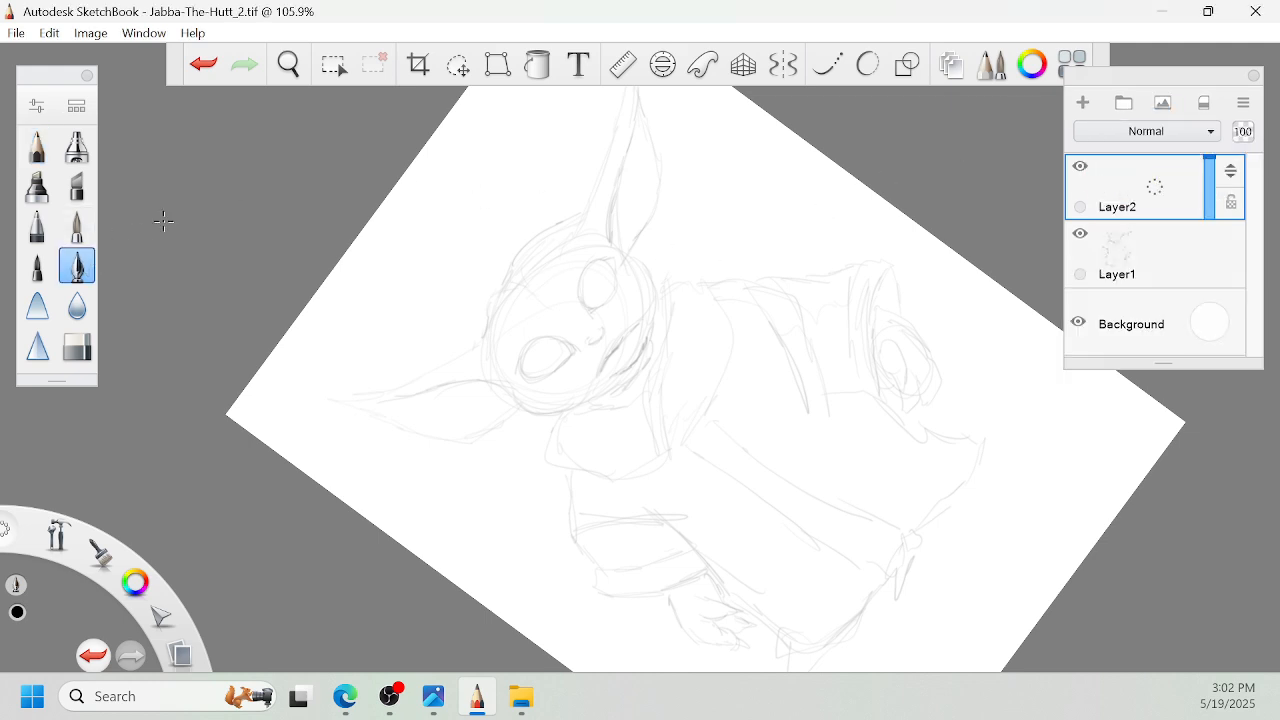
- Ink the left eye's upper lid line on Layer2 over the faded sketch
key(space)
drag(758, 362, 762, 360)
drag(675, 420, 917, 403)
mouse_move(1050, 374)
mouse_down()
mouse_move(919, 397)
mouse_move(773, 369)
mouse_move(922, 367)
mouse_move(969, 317)
mouse_up()
drag(836, 390, 926, 370)
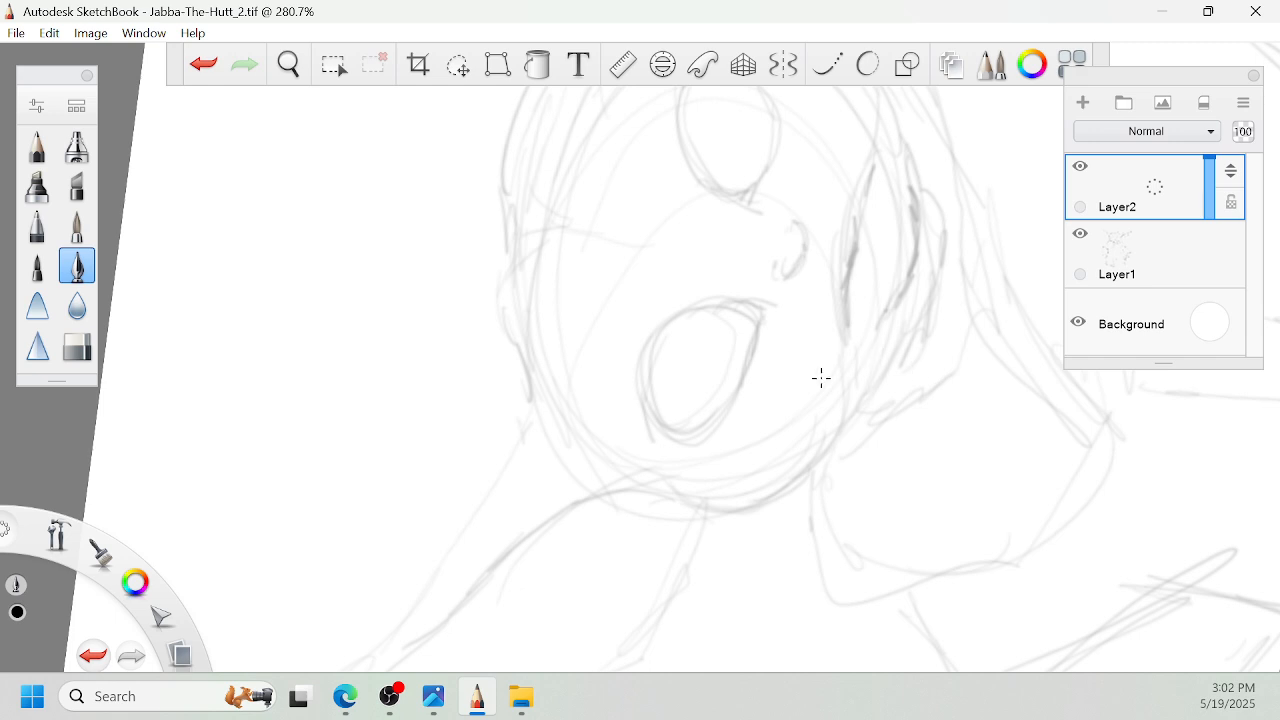
drag(644, 404, 655, 438)
mouse_move(640, 362)
mouse_down()
mouse_move(646, 410)
mouse_move(686, 383)
mouse_up()
key(space)
mouse_move(635, 321)
mouse_down()
mouse_move(638, 288)
mouse_move(645, 322)
mouse_move(632, 305)
mouse_move(648, 279)
mouse_move(636, 323)
mouse_move(652, 265)
mouse_move(646, 277)
mouse_move(682, 247)
mouse_move(637, 298)
mouse_move(693, 226)
mouse_move(640, 290)
mouse_move(648, 330)
mouse_up()
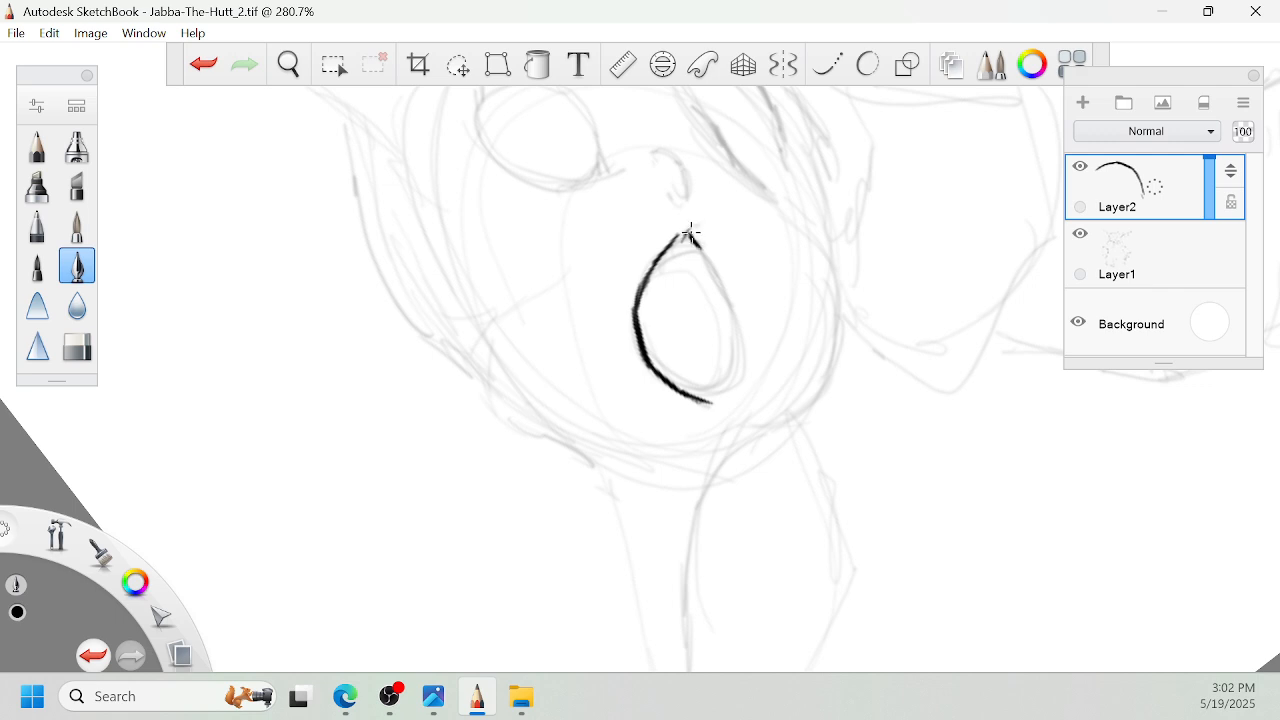
- Ink the left eye's lower lid to close the almond-shaped outline
drag(703, 246, 715, 283)
drag(718, 376, 740, 344)
mouse_move(717, 262)
mouse_down()
mouse_move(729, 298)
mouse_move(714, 387)
mouse_move(741, 343)
mouse_up()
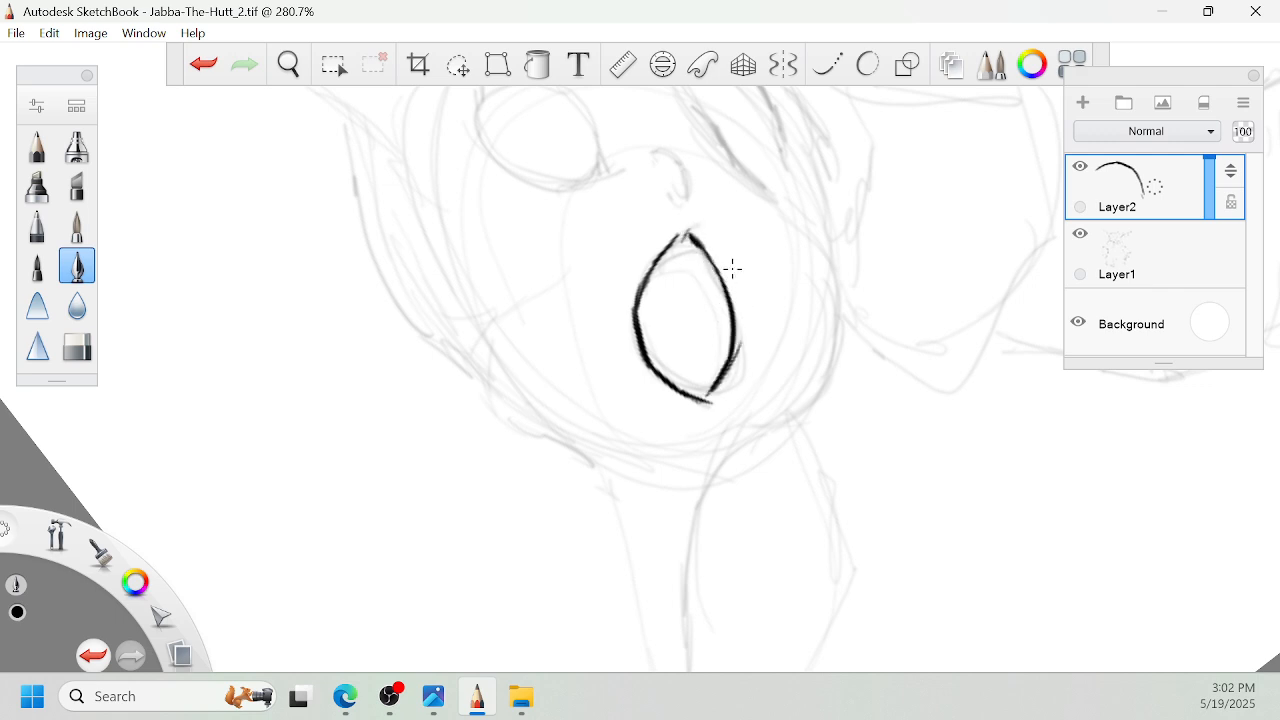
- Ink short crease lines above and below the left eye, following the curve of its lids
mouse_move(684, 222)
mouse_down()
mouse_move(620, 263)
mouse_move(712, 232)
mouse_up()
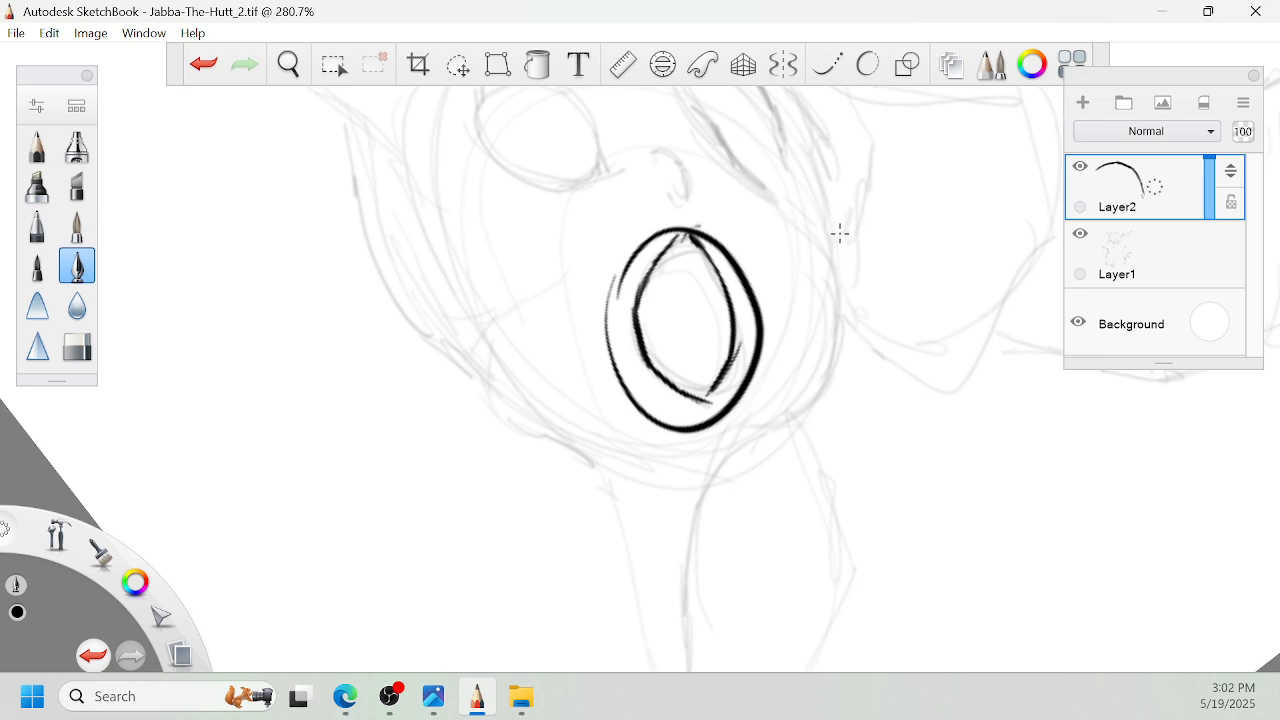
key(ctrl+z)
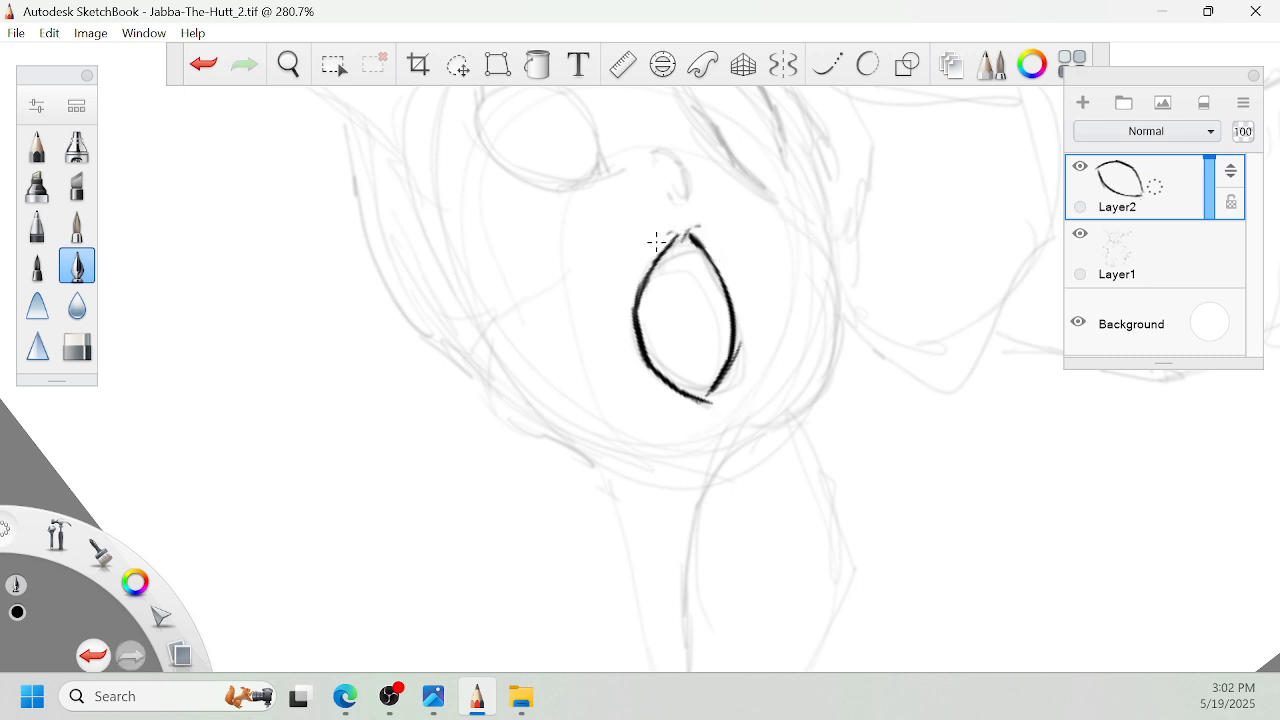
mouse_move(645, 250)
mouse_down()
mouse_move(616, 313)
mouse_move(624, 277)
mouse_move(614, 370)
mouse_up()
drag(626, 306, 612, 372)
drag(734, 258, 750, 358)
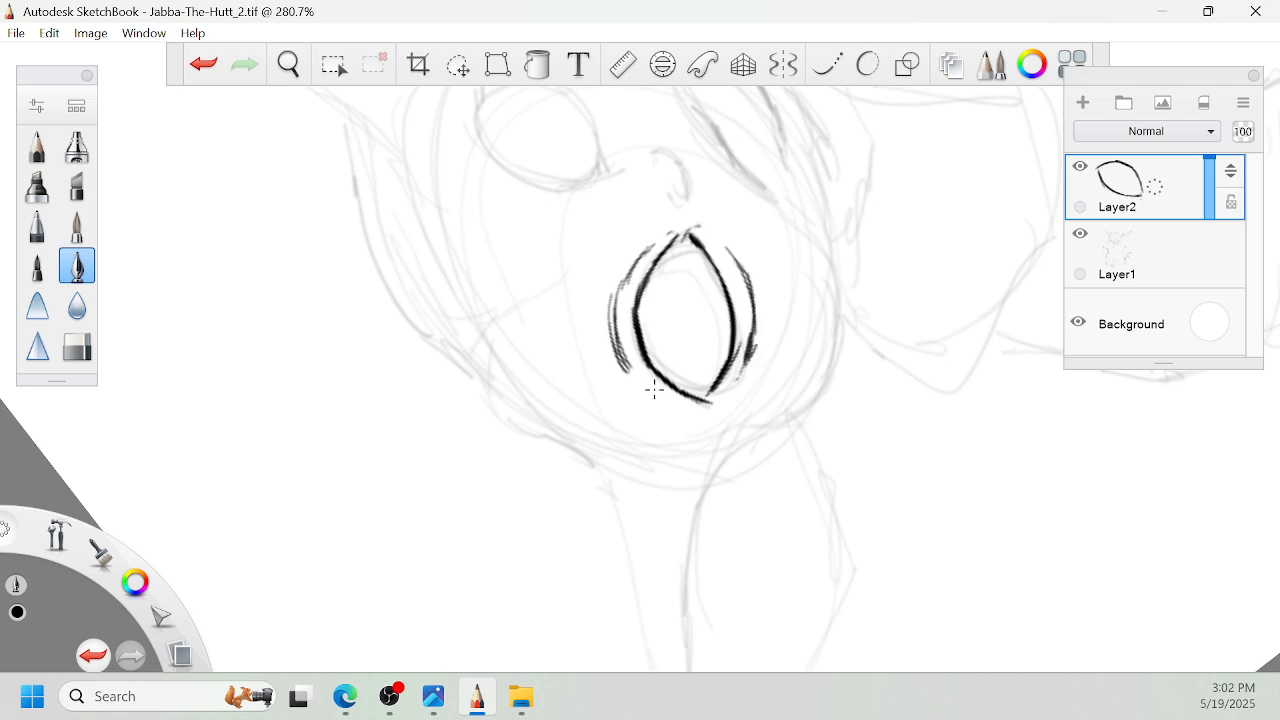
drag(632, 374, 666, 398)
- Ink short curved lines inside the left eye that mark off its outer and inner corners
key(space)
mouse_move(728, 322)
mouse_down()
mouse_move(774, 346)
mouse_move(851, 351)
mouse_up()
mouse_move(676, 428)
mouse_down()
mouse_move(666, 419)
mouse_move(604, 462)
mouse_up()
drag(601, 415, 606, 470)
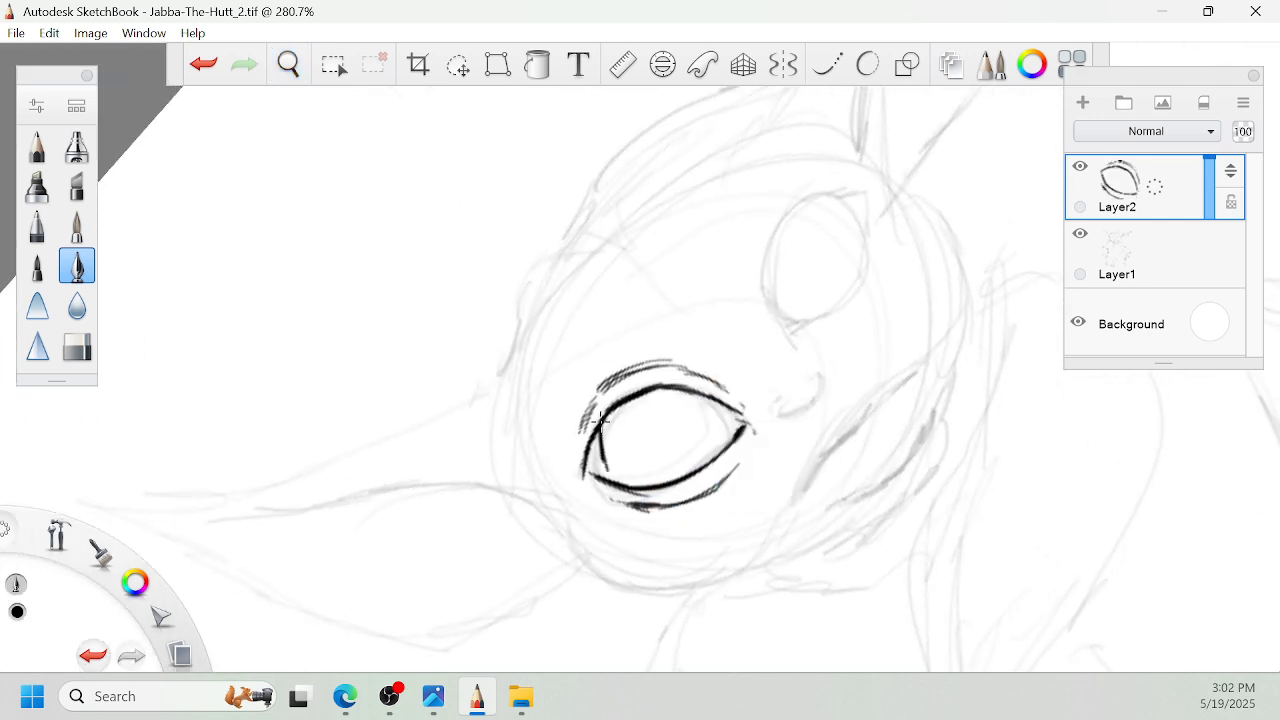
mouse_move(740, 405)
mouse_down()
mouse_move(722, 442)
mouse_move(754, 296)
mouse_up()
key(space)
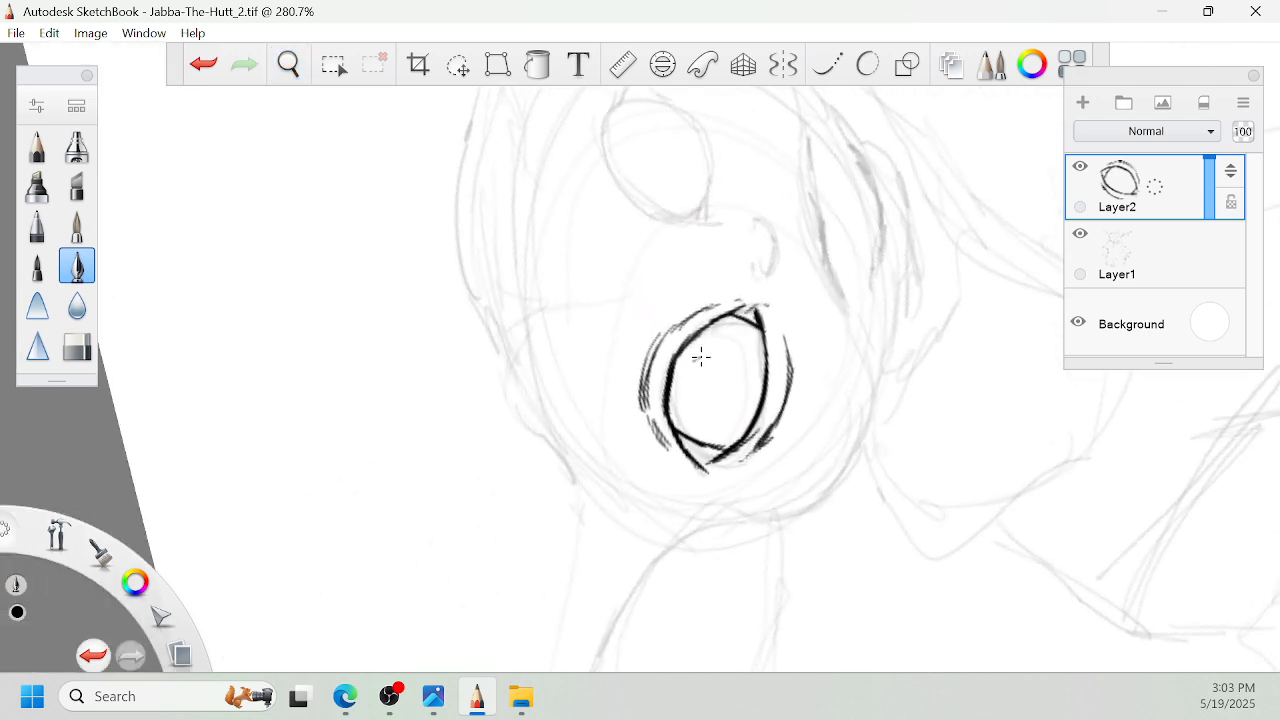
- Ink a round iris in the left eye with a small oval pupil at its center
mouse_move(698, 362)
mouse_down()
mouse_move(702, 410)
mouse_move(714, 349)
mouse_move(735, 347)
mouse_up()
mouse_move(697, 364)
mouse_down()
mouse_move(709, 396)
mouse_move(698, 365)
mouse_move(741, 414)
mouse_up()
mouse_move(737, 350)
mouse_down()
mouse_move(757, 373)
mouse_move(718, 398)
mouse_move(731, 347)
mouse_up()
key(ctrl+z)
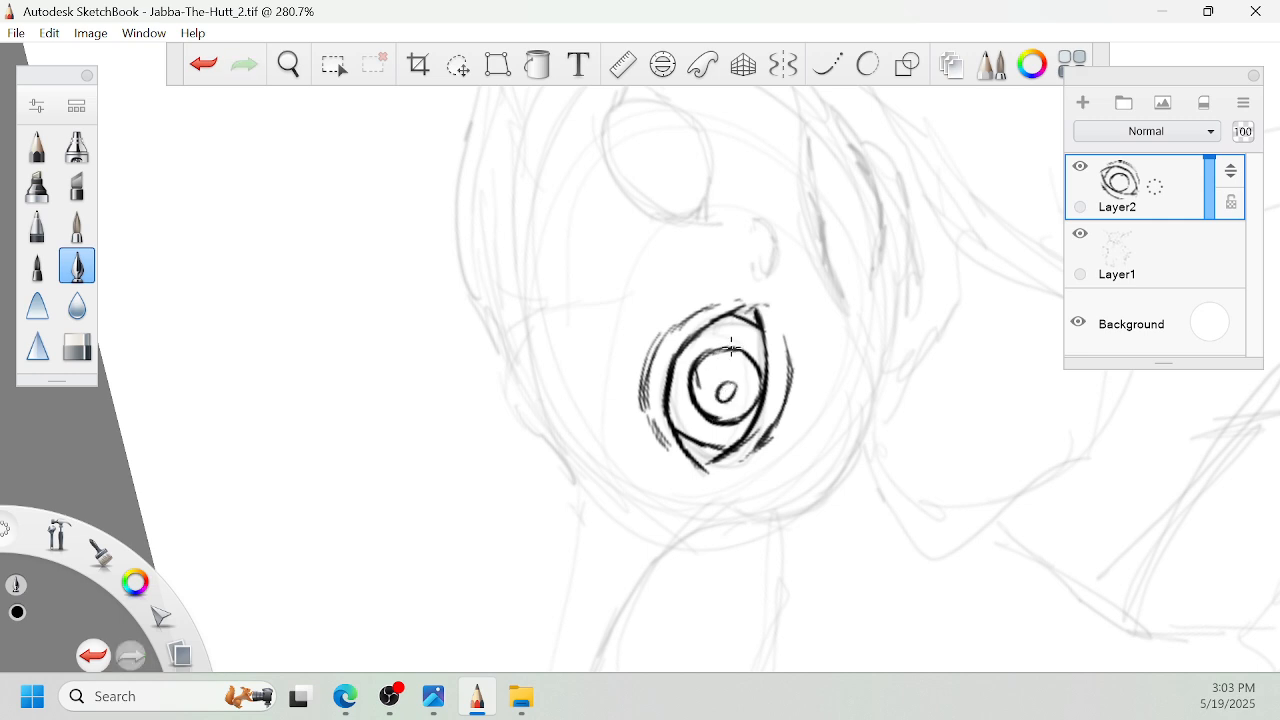
- Ink the right eye's almond-shaped outline with its upper and lower lids
key(space)
mouse_move(802, 295)
mouse_down()
mouse_move(793, 347)
mouse_move(874, 403)
mouse_move(742, 486)
mouse_up()
key(space)
drag(773, 434, 813, 417)
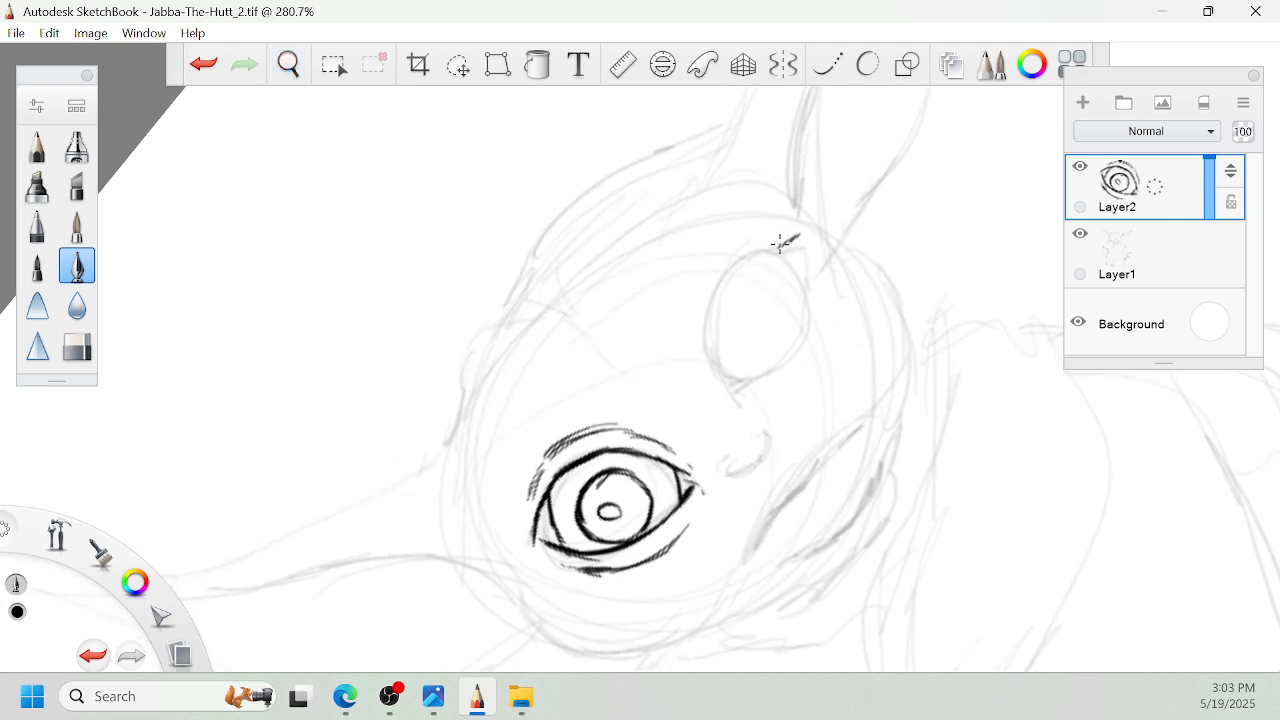
mouse_move(783, 242)
mouse_down()
mouse_move(750, 252)
mouse_move(718, 346)
mouse_up()
mouse_move(727, 299)
mouse_down()
mouse_move(714, 372)
mouse_move(727, 383)
mouse_up()
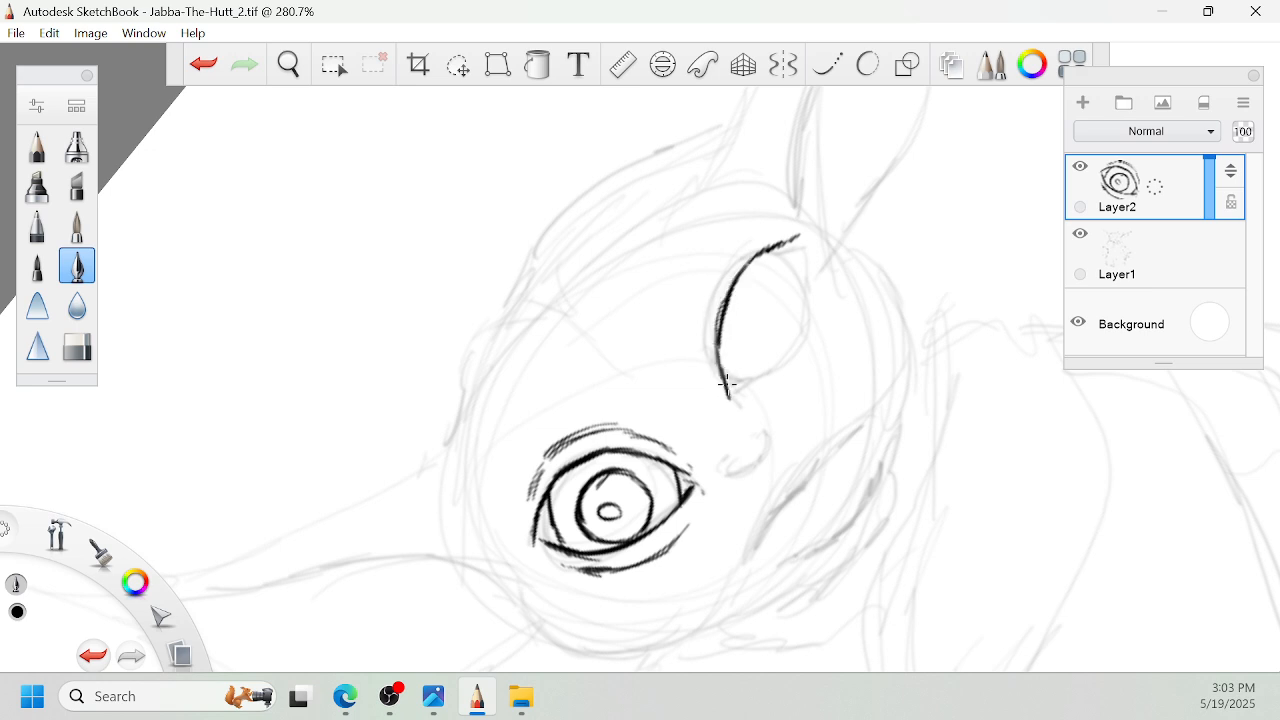
drag(693, 478, 703, 492)
mouse_move(733, 397)
mouse_down()
mouse_move(799, 351)
mouse_move(821, 317)
mouse_move(822, 256)
mouse_up()
drag(822, 334, 810, 235)
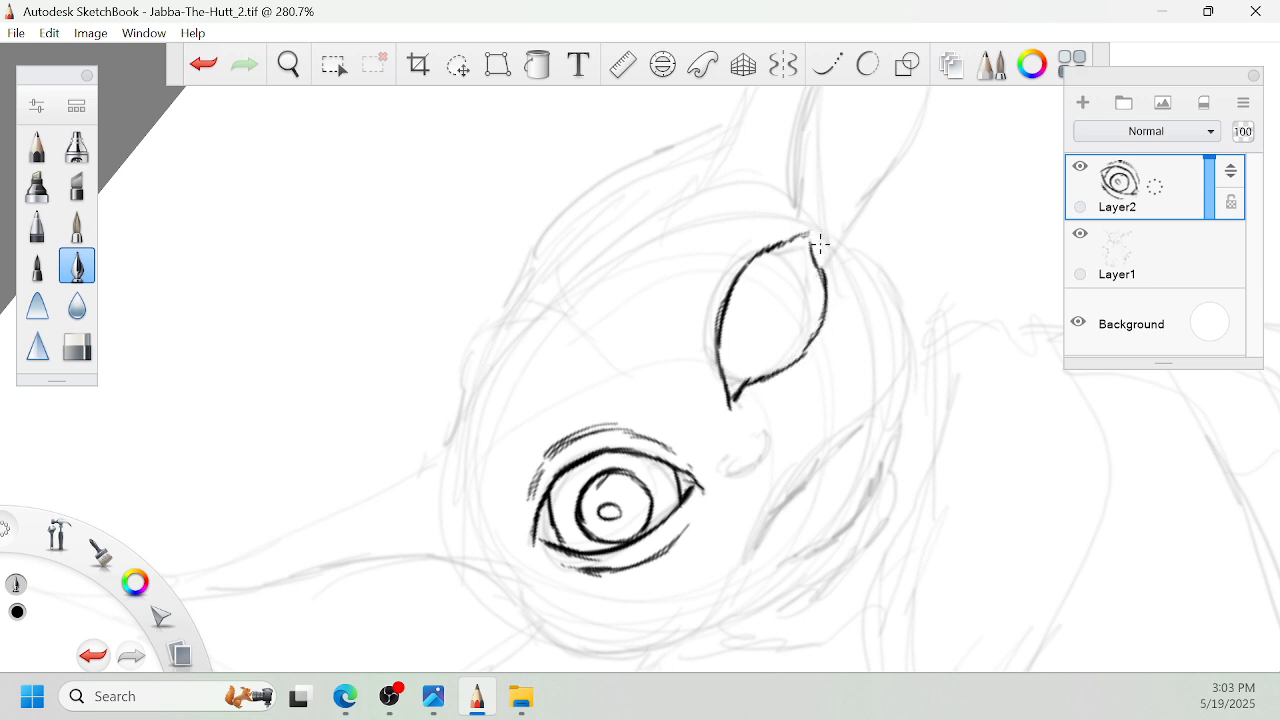
- Ink curved lines marking off the right eye's inner and outer corners, and thicken the inner one
key(space)
drag(742, 302, 752, 298)
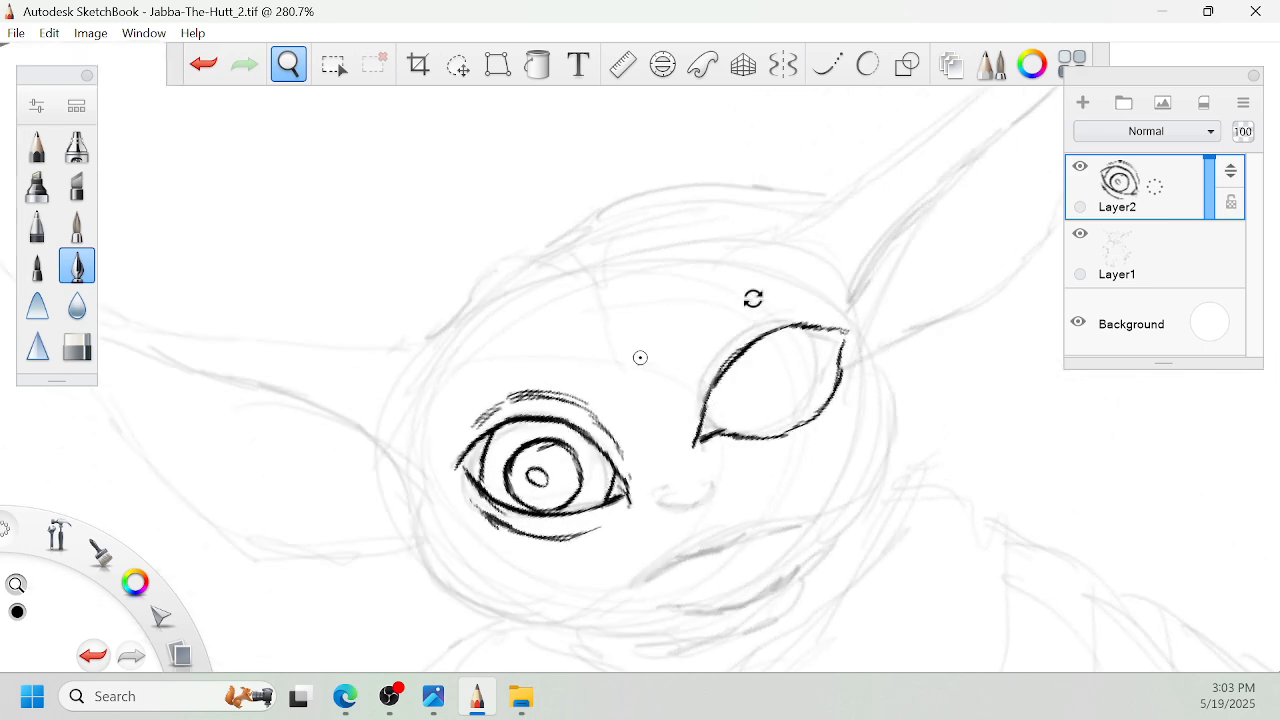
mouse_move(713, 393)
mouse_down()
mouse_move(750, 434)
mouse_move(720, 436)
mouse_up()
key(space)
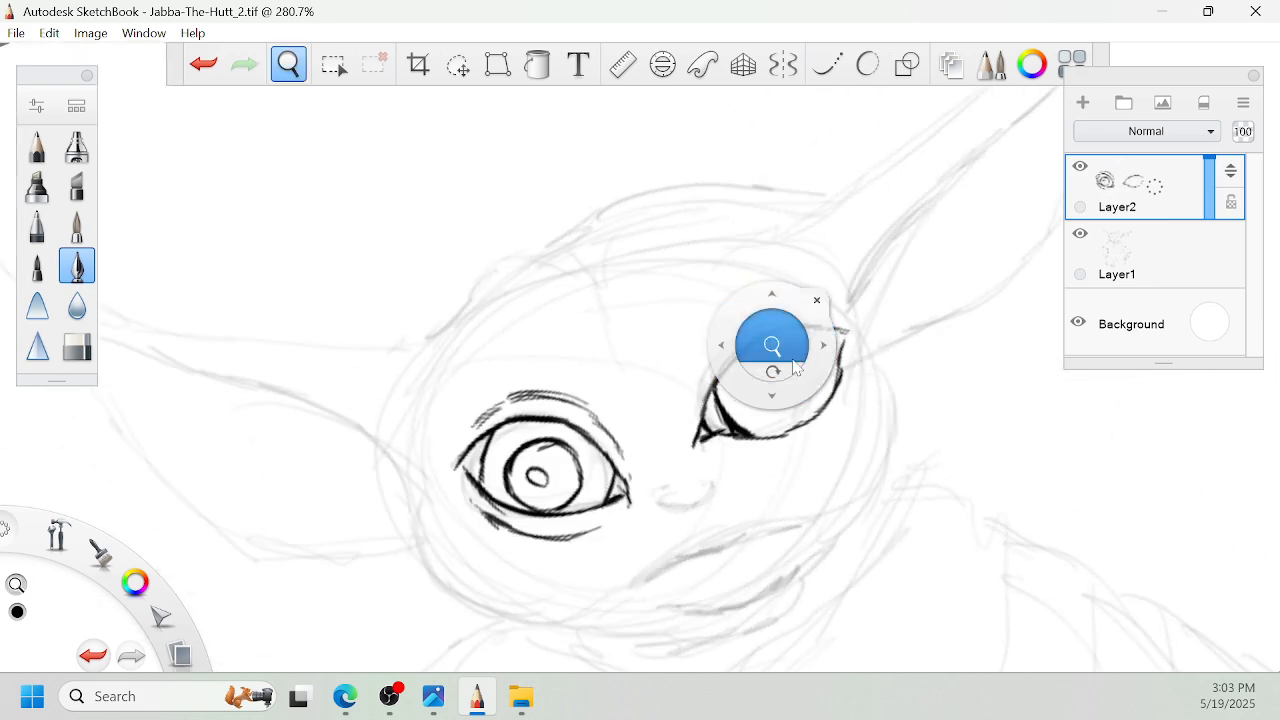
drag(786, 367, 665, 213)
mouse_move(734, 240)
mouse_down()
mouse_move(833, 327)
mouse_move(738, 312)
mouse_up()
drag(740, 382, 737, 278)
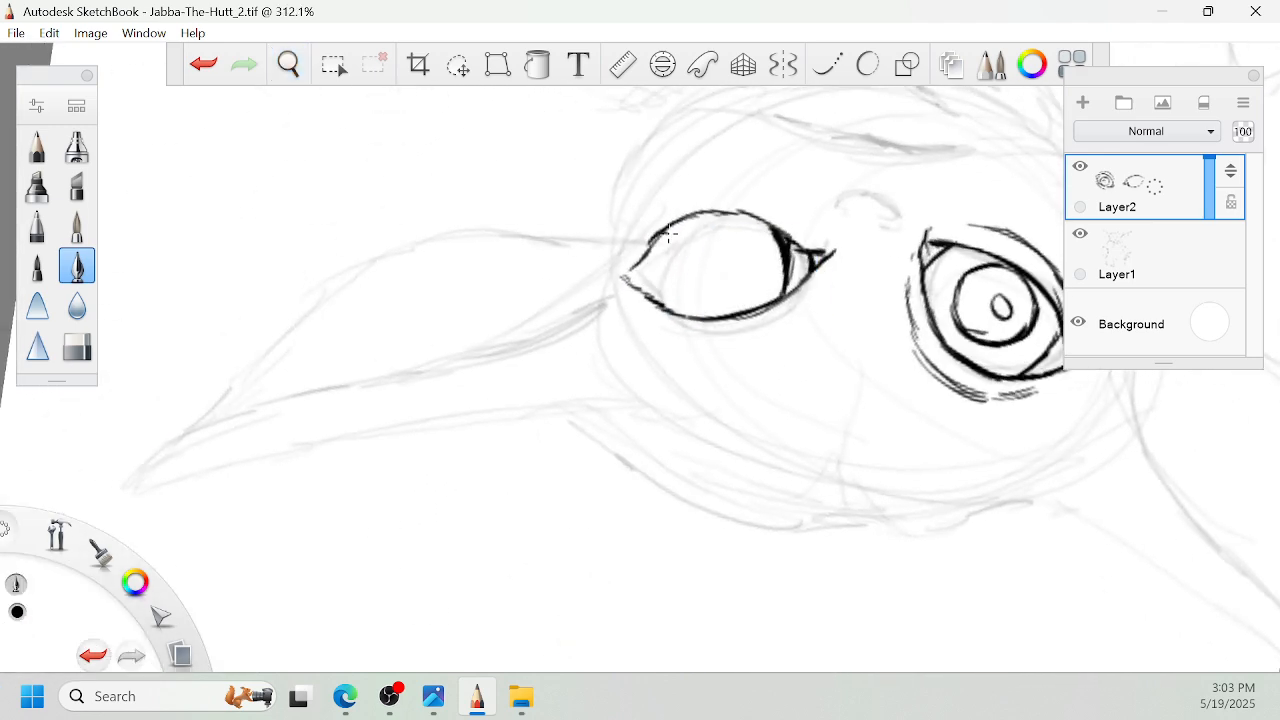
mouse_move(668, 234)
mouse_down()
mouse_move(658, 282)
mouse_move(709, 415)
mouse_move(613, 443)
mouse_move(731, 377)
mouse_up()
- Ink the right eye's round iris
key(space)
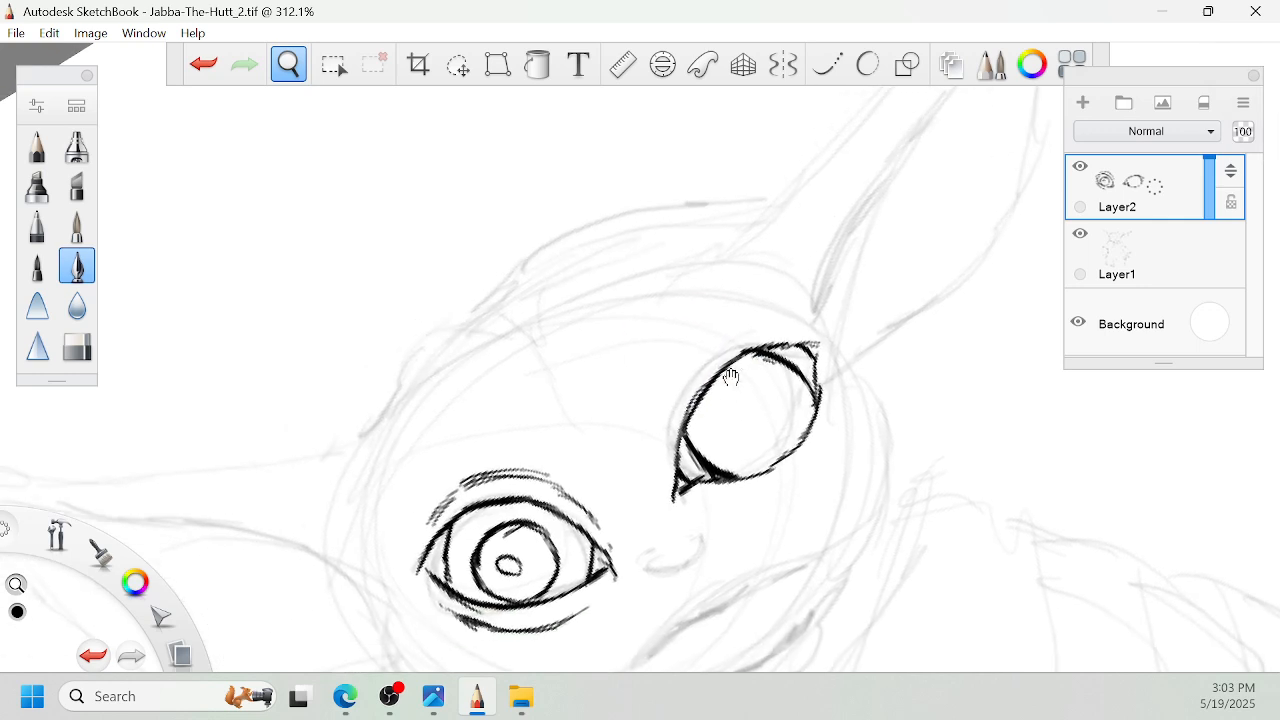
drag(686, 421, 715, 465)
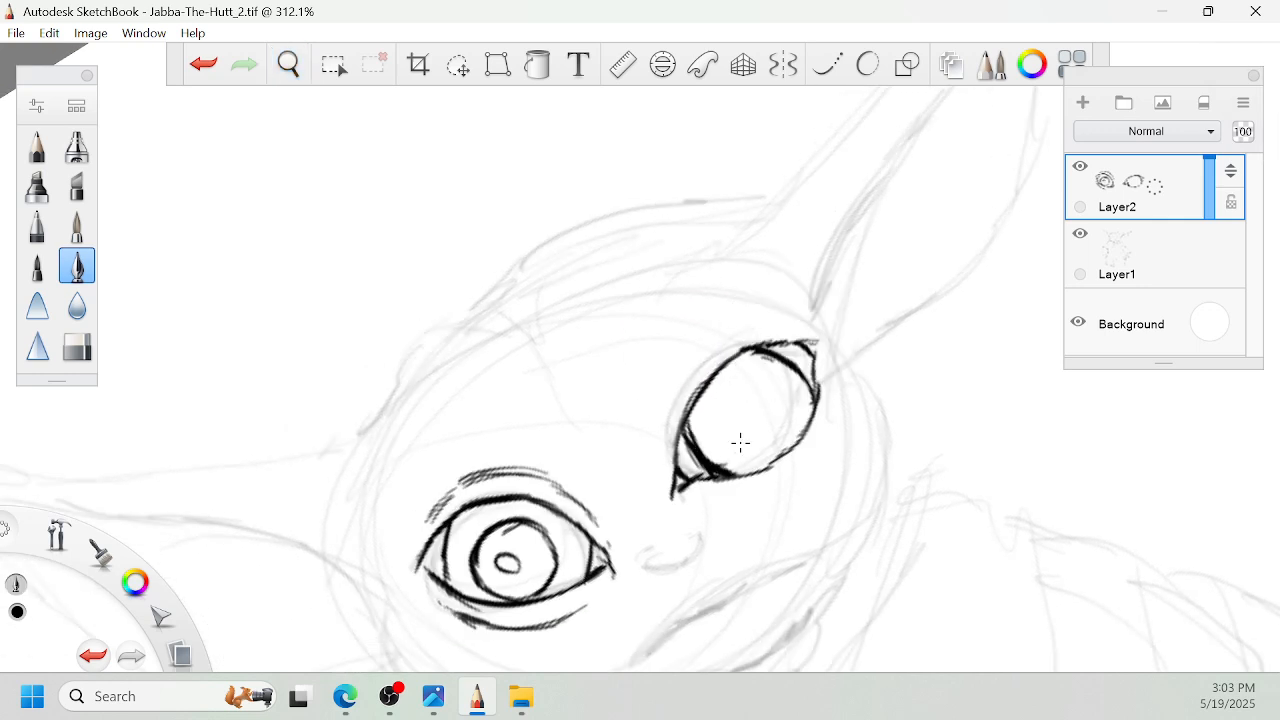
mouse_move(734, 384)
mouse_down()
mouse_move(742, 450)
mouse_move(740, 374)
mouse_move(784, 398)
mouse_up()
mouse_move(753, 444)
mouse_down()
mouse_move(786, 411)
mouse_move(778, 436)
mouse_up()
key(space)
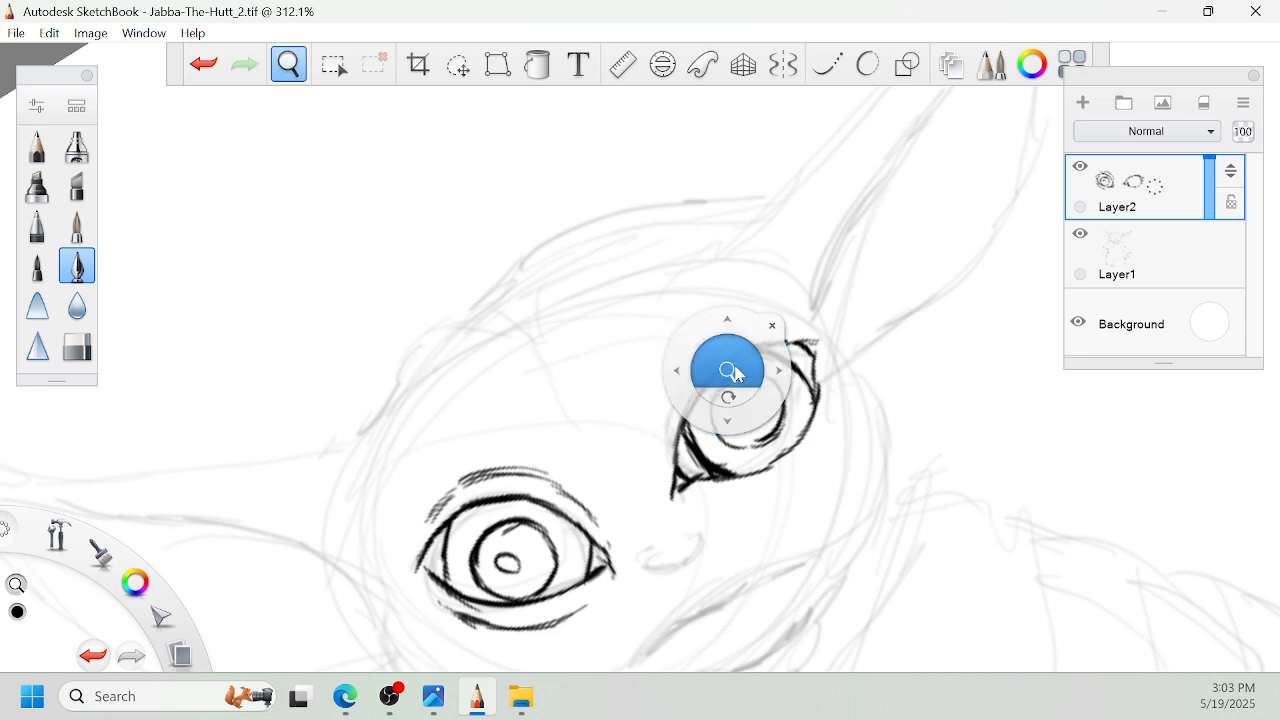
drag(734, 374, 713, 450)
drag(713, 461, 796, 375)
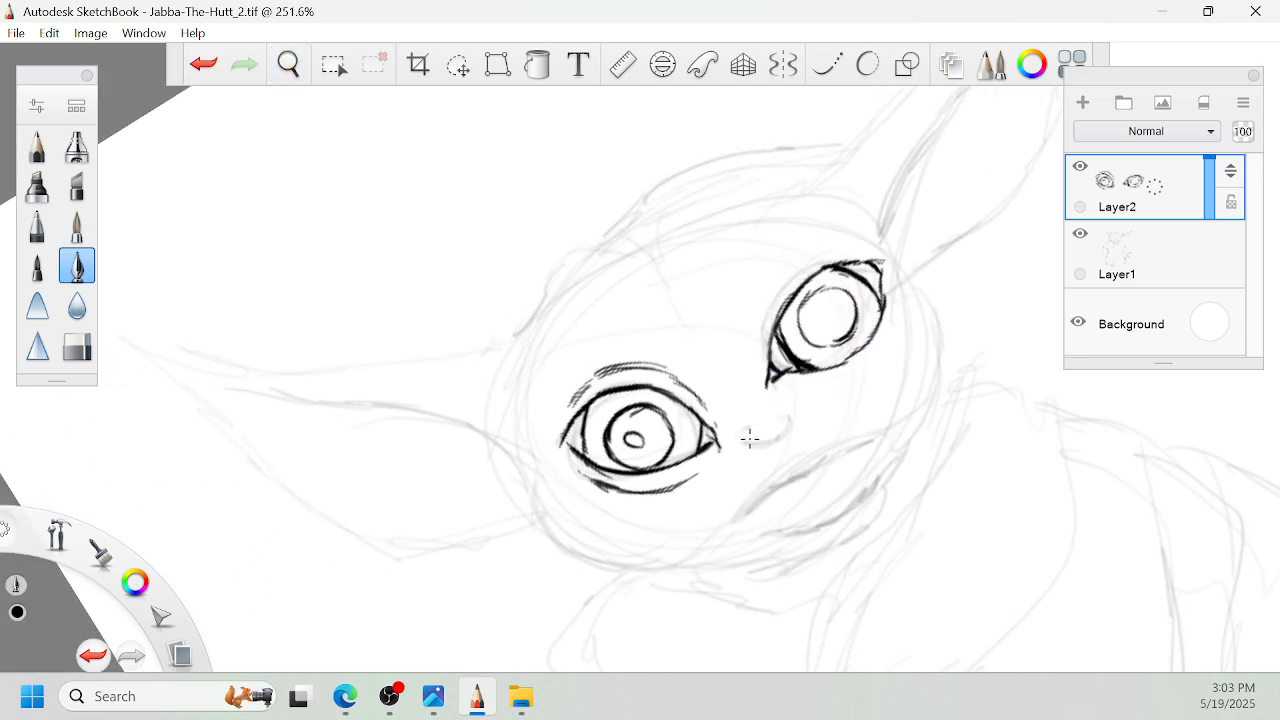
- Ink the nose with its nostrils and sides, plus short bridge and brow marks between the eyes
key(space)
mouse_move(716, 405)
mouse_down()
mouse_move(749, 378)
mouse_move(765, 432)
mouse_move(786, 449)
mouse_move(809, 419)
mouse_up()
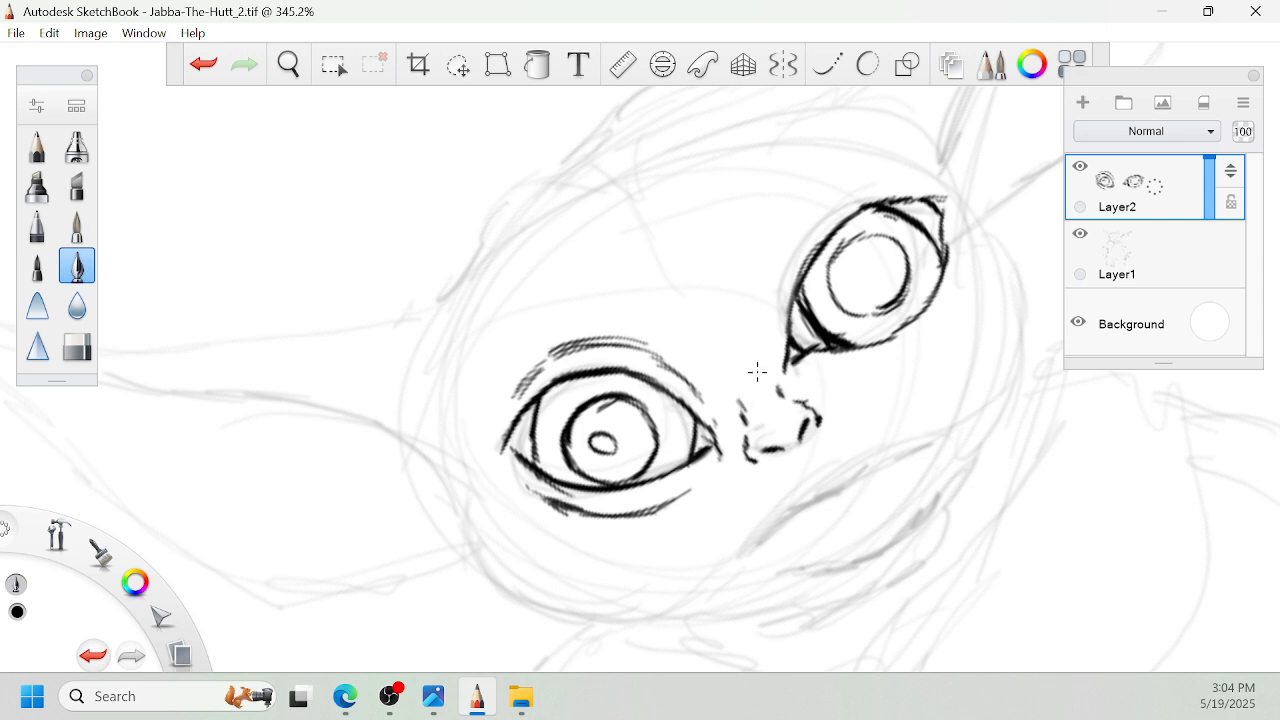
drag(777, 391, 753, 361)
drag(696, 277, 721, 327)
- Ink the left side of the face outline from beside the left eye down along the cheek
key(space)
drag(615, 405, 797, 310)
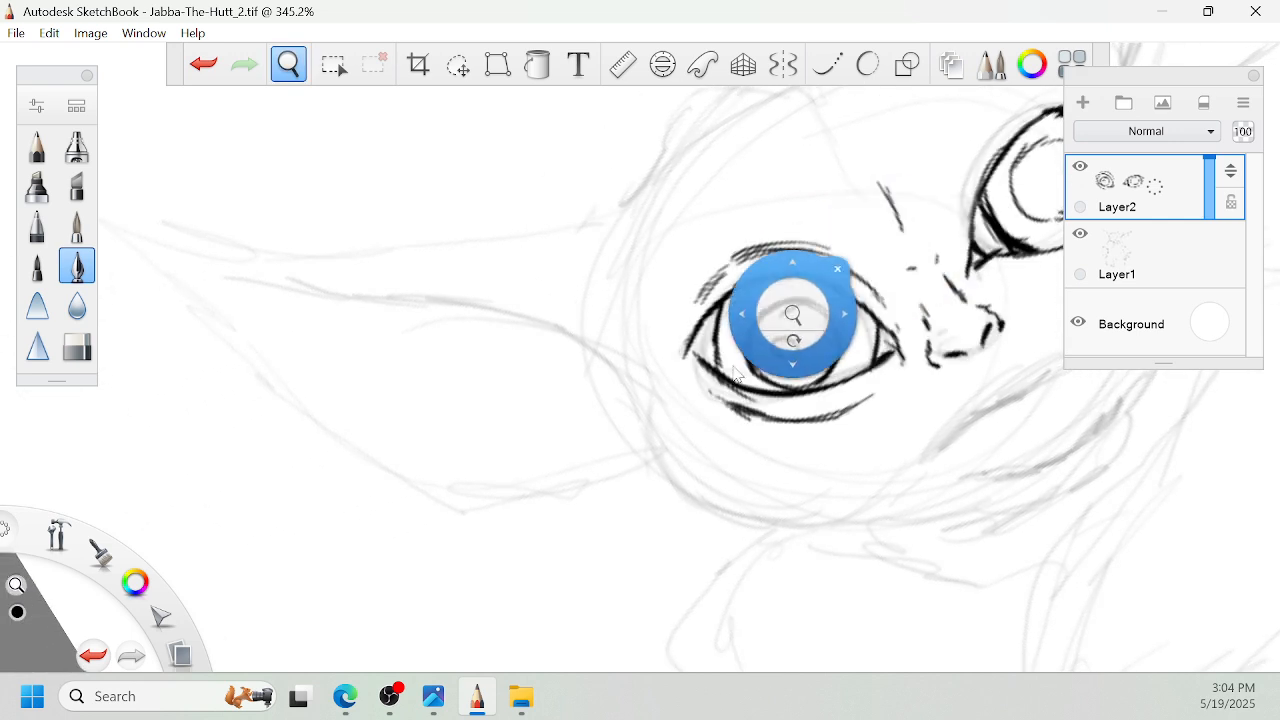
key(space)
drag(660, 386, 711, 389)
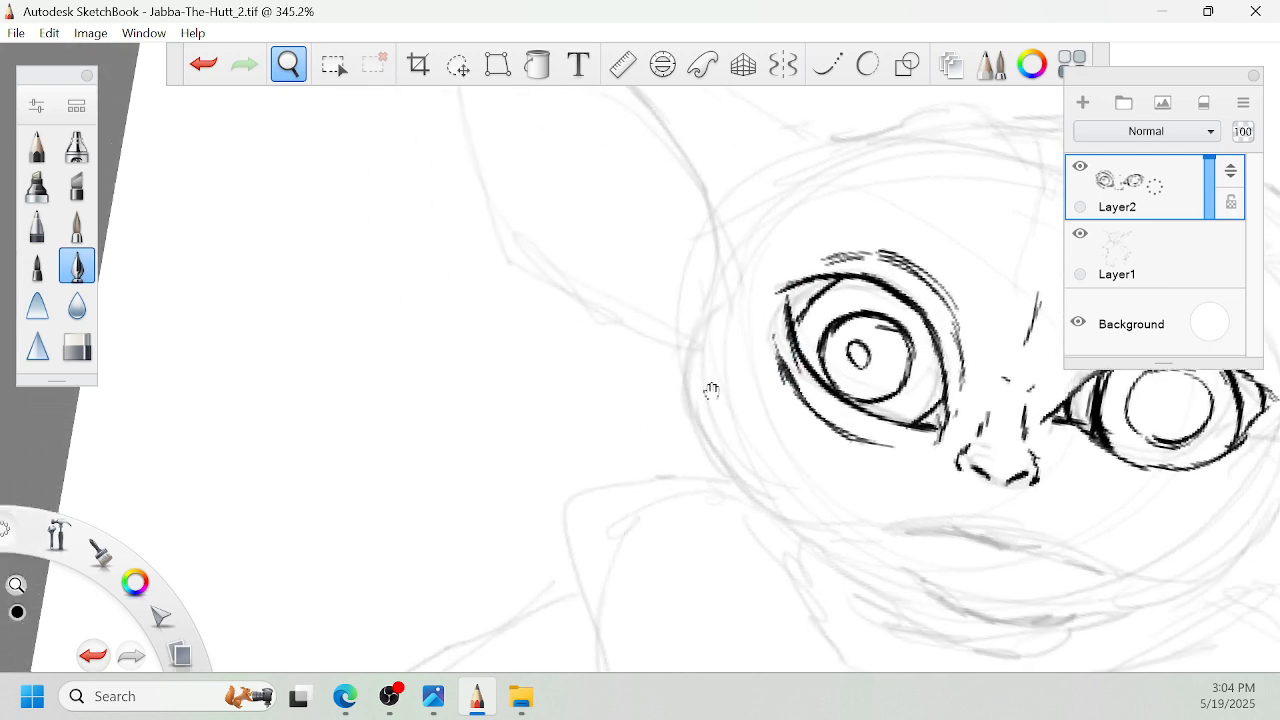
drag(704, 308, 690, 424)
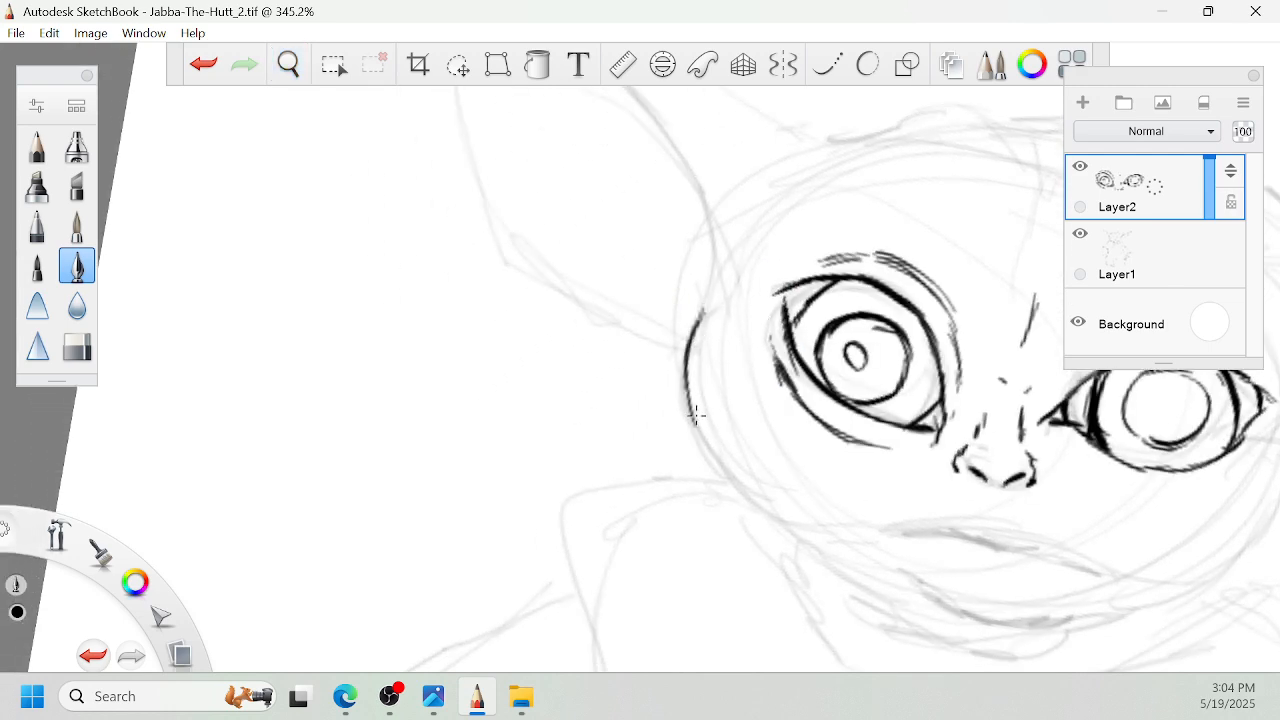
drag(686, 363, 711, 455)
drag(688, 392, 734, 492)
drag(702, 436, 760, 509)
- Ink the side of the head between the left cheek and the base of the left ear
key(space)
mouse_move(757, 292)
mouse_down()
mouse_move(799, 381)
mouse_move(735, 410)
mouse_up()
drag(751, 358, 735, 419)
drag(754, 318, 745, 375)
drag(745, 288, 754, 337)
drag(735, 264, 752, 316)
- Ink the left ear's long inner rim line from the ear base out toward the tip
key(space)
drag(714, 363, 732, 253)
mouse_move(729, 246)
mouse_down()
mouse_move(937, 214)
mouse_move(963, 266)
mouse_move(1021, 176)
mouse_up()
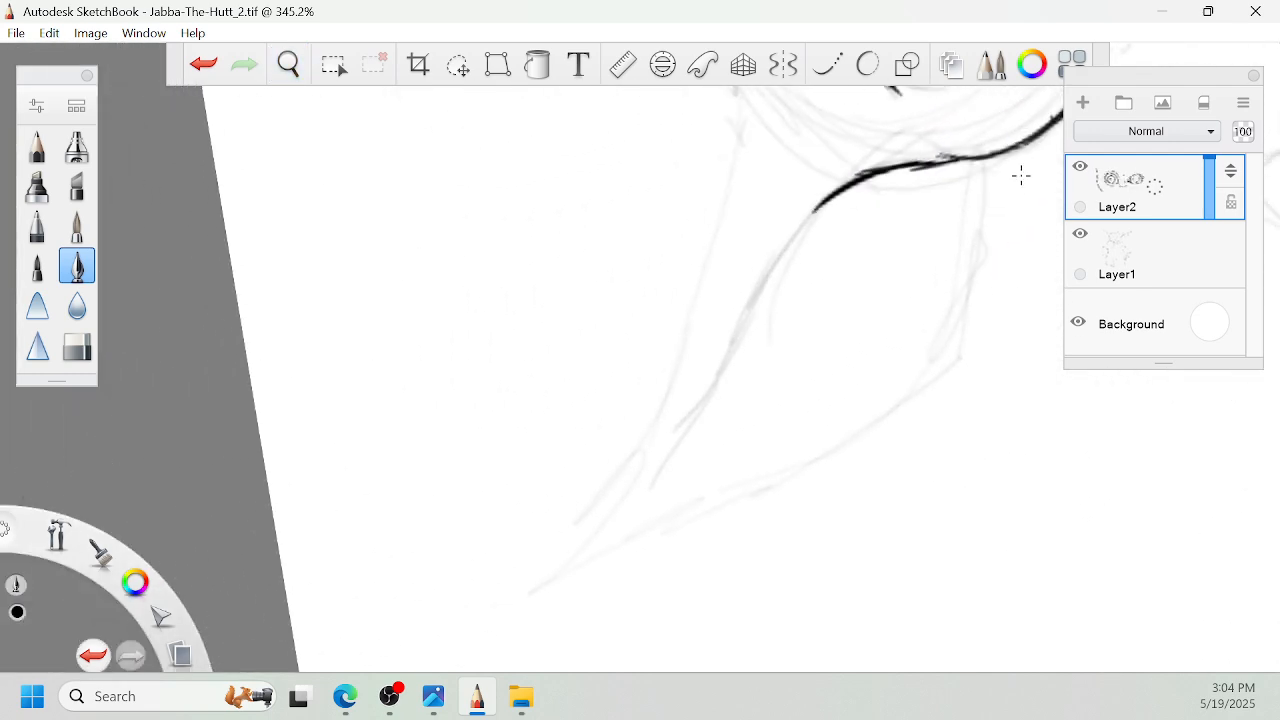
mouse_move(829, 222)
mouse_down()
mouse_move(777, 266)
mouse_move(686, 437)
mouse_up()
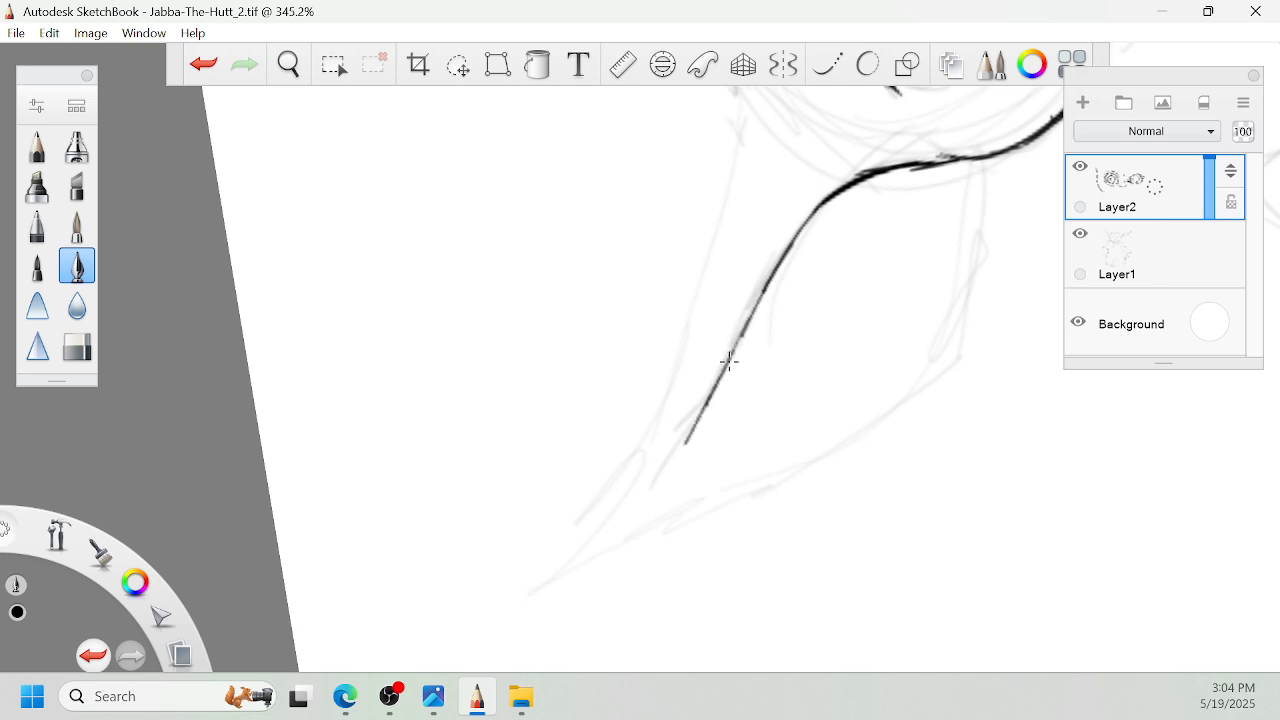
drag(726, 357, 645, 498)
drag(697, 427, 630, 520)
- Ink the left ear's curved lower edge from the tip around to where it meets the cheek
key(space)
mouse_move(666, 394)
mouse_down()
mouse_move(690, 412)
mouse_move(698, 372)
mouse_move(688, 410)
mouse_up()
mouse_move(640, 375)
mouse_down()
mouse_move(677, 366)
mouse_move(760, 412)
mouse_up()
mouse_move(520, 214)
mouse_down()
mouse_move(550, 331)
mouse_move(577, 376)
mouse_up()
key(space)
drag(716, 507, 688, 418)
mouse_move(547, 281)
mouse_down()
mouse_move(620, 478)
mouse_move(671, 325)
mouse_up()
key(space)
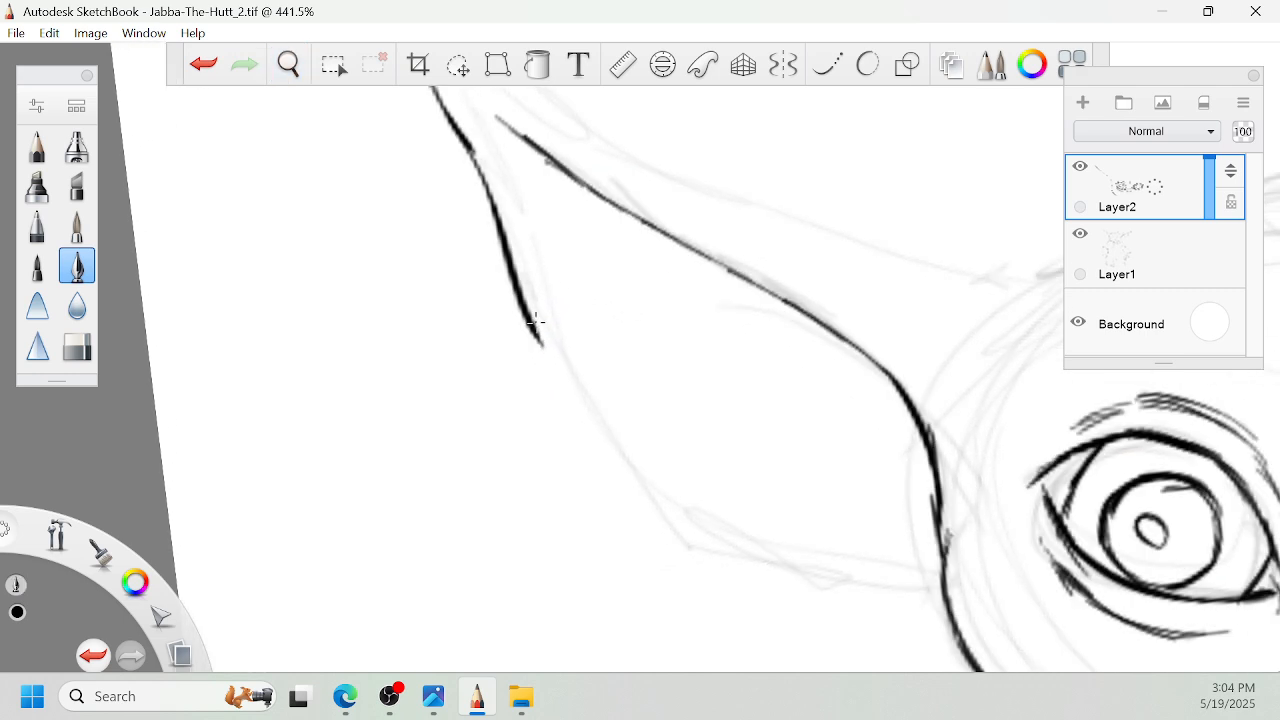
mouse_move(536, 324)
mouse_down()
mouse_move(584, 430)
mouse_move(678, 528)
mouse_up()
key(space)
drag(849, 574, 763, 502)
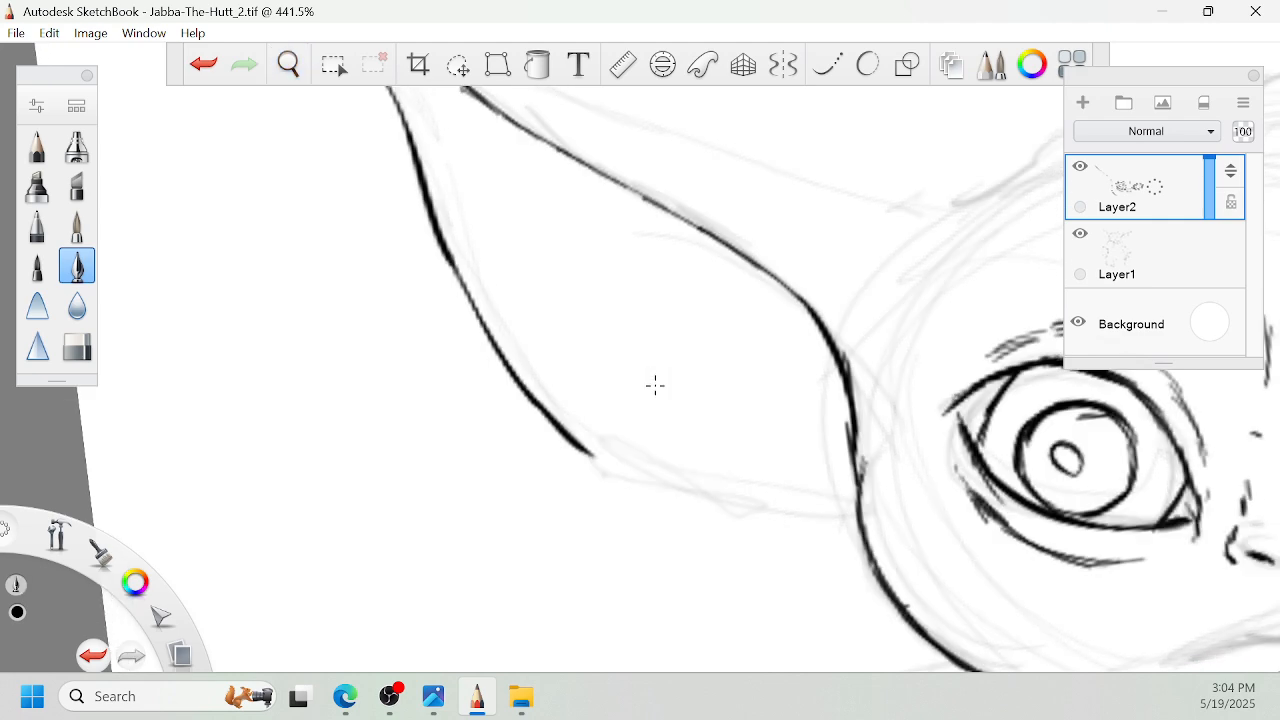
mouse_move(580, 441)
mouse_down()
mouse_move(793, 553)
mouse_move(869, 551)
mouse_up()
- Ink the thick notch where the left ear's top joins the head, plus the ear's upper edge toward the tip
key(space)
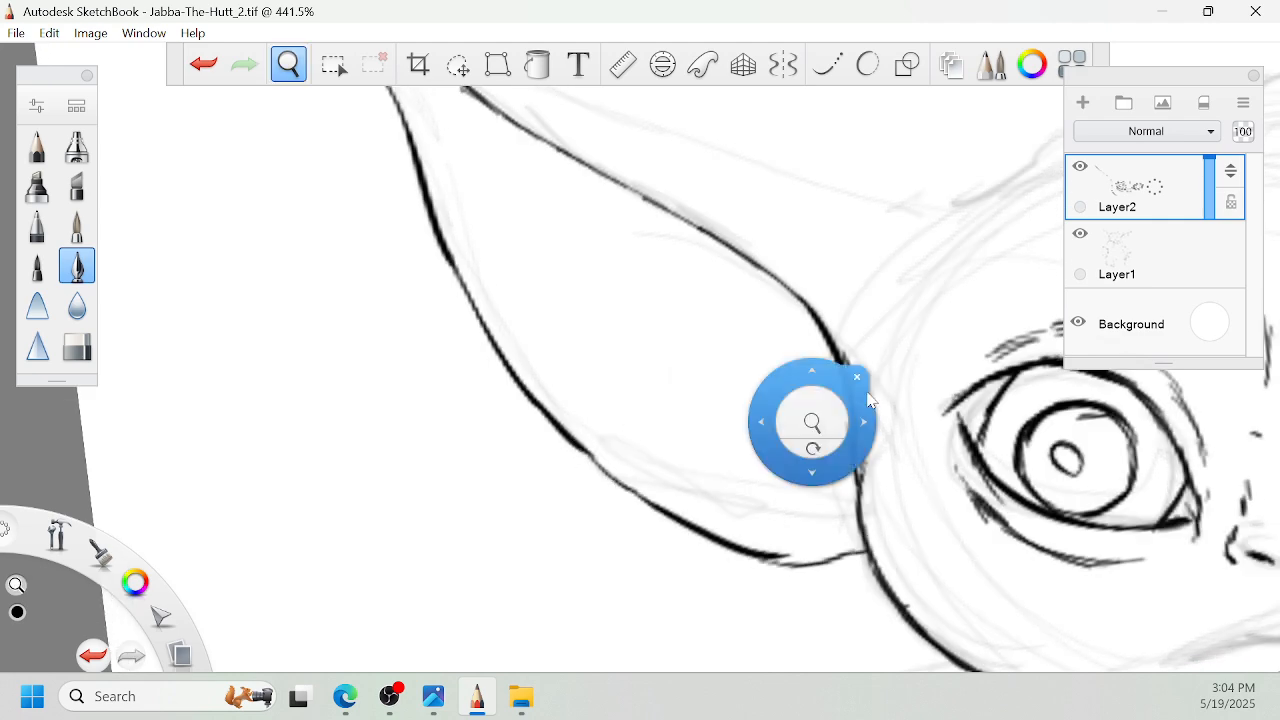
mouse_move(814, 449)
mouse_down()
mouse_move(836, 450)
mouse_move(829, 294)
mouse_move(674, 458)
mouse_up()
mouse_move(767, 276)
mouse_down()
mouse_move(751, 349)
mouse_move(756, 306)
mouse_up()
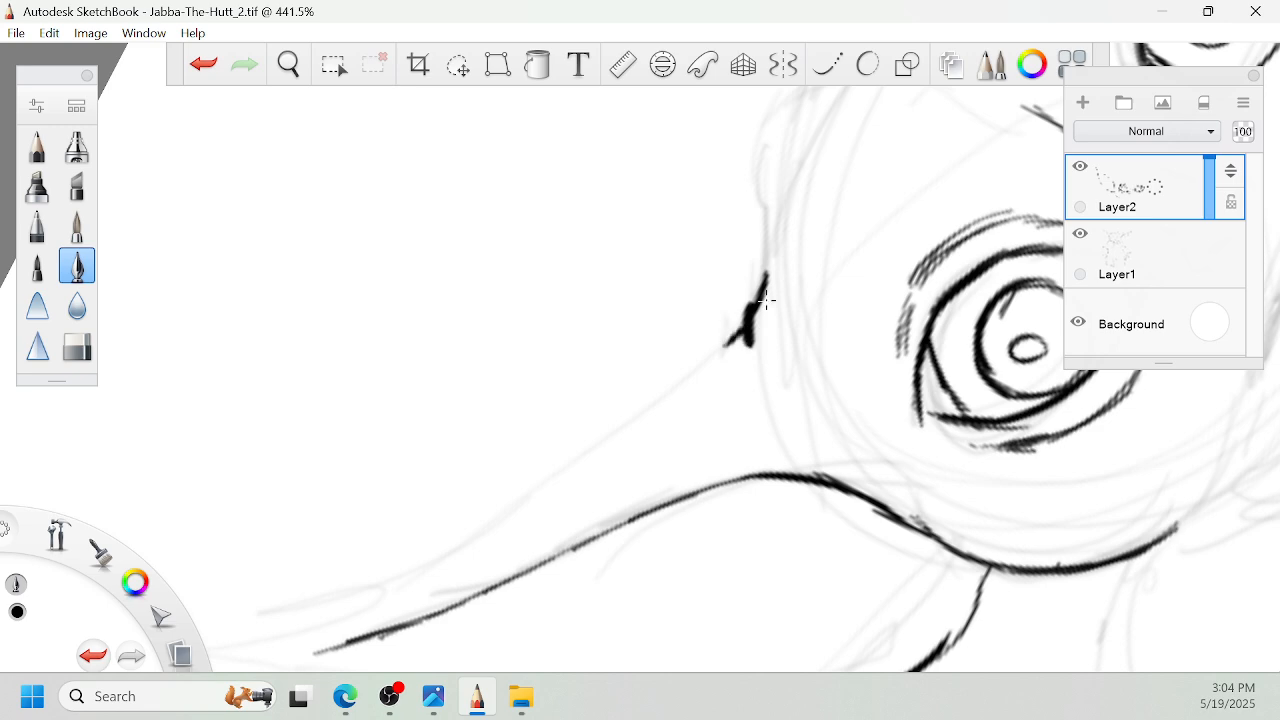
key(space)
mouse_move(723, 371)
mouse_down()
mouse_move(739, 366)
mouse_move(711, 424)
mouse_up()
drag(687, 417, 688, 455)
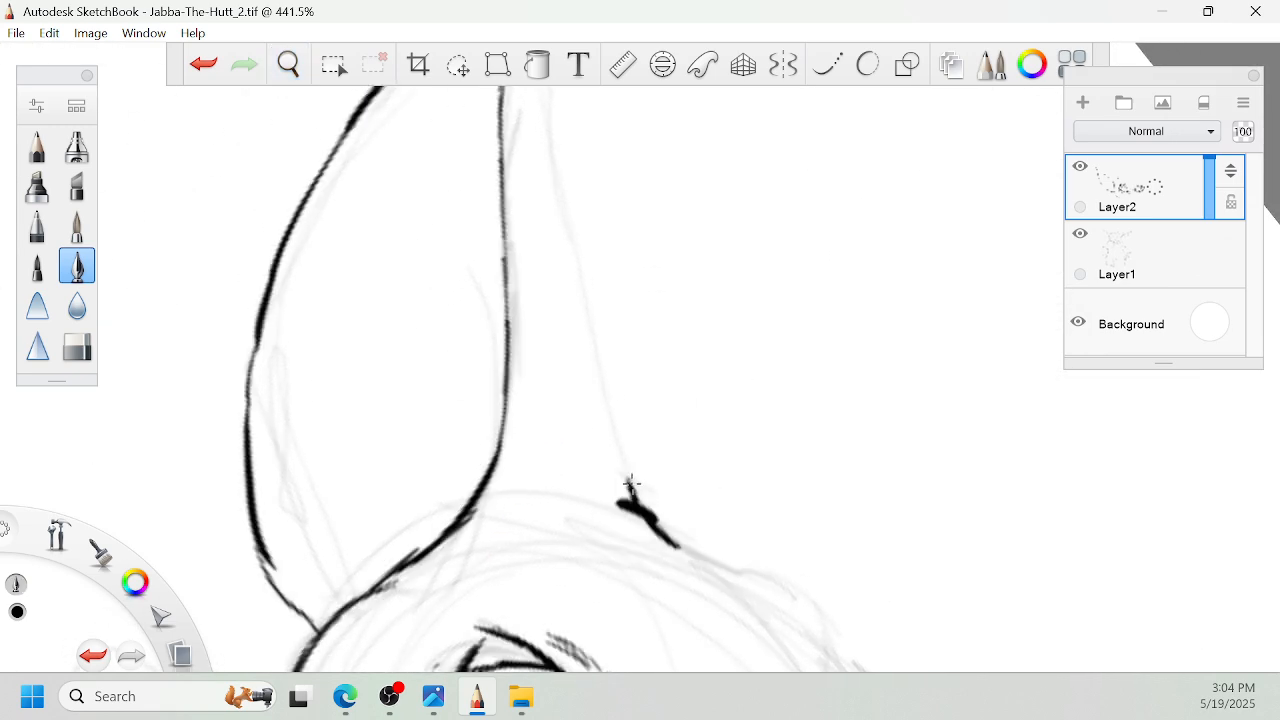
key(space)
drag(668, 399, 643, 407)
drag(645, 388, 624, 501)
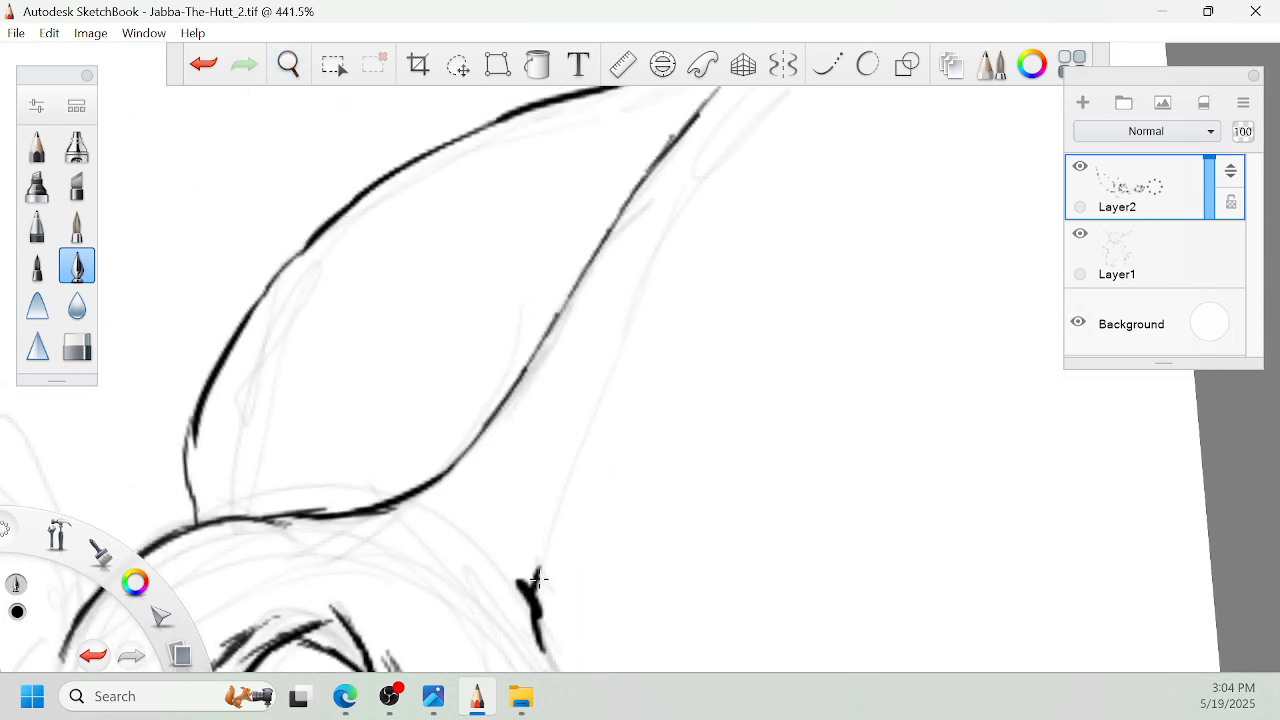
drag(534, 586, 681, 214)
- Ink the crown of the head from the left ear's base across toward the right ear
key(space)
mouse_move(767, 174)
mouse_down()
mouse_move(666, 383)
mouse_move(630, 400)
mouse_move(788, 208)
mouse_move(677, 373)
mouse_move(683, 256)
mouse_move(709, 386)
mouse_move(820, 314)
mouse_move(911, 382)
mouse_up()
key(space)
mouse_move(625, 519)
mouse_down()
mouse_move(590, 400)
mouse_move(586, 290)
mouse_up()
key(space)
drag(600, 244, 665, 424)
mouse_move(652, 502)
mouse_down()
mouse_move(642, 390)
mouse_move(749, 158)
mouse_move(870, 152)
mouse_move(847, 288)
mouse_up()
- Ink the long mouth line beneath the nose, thickening its middle part
key(space)
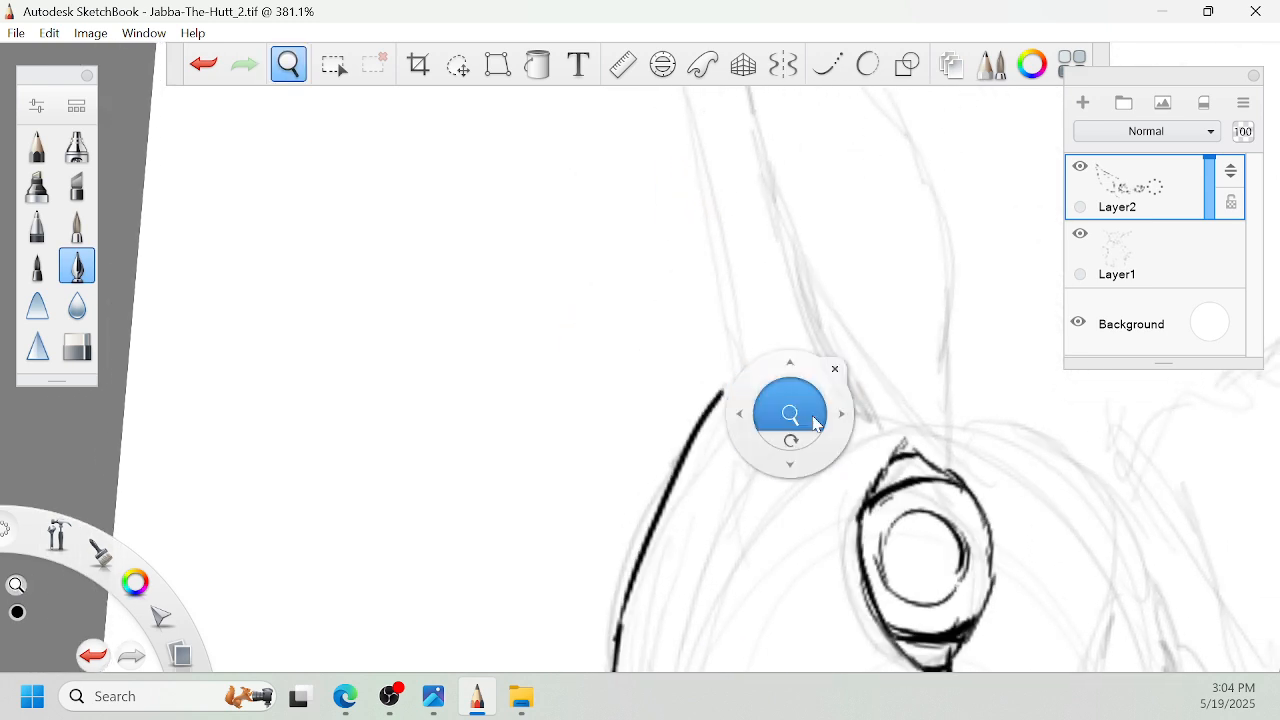
drag(814, 426, 812, 446)
drag(896, 456, 860, 231)
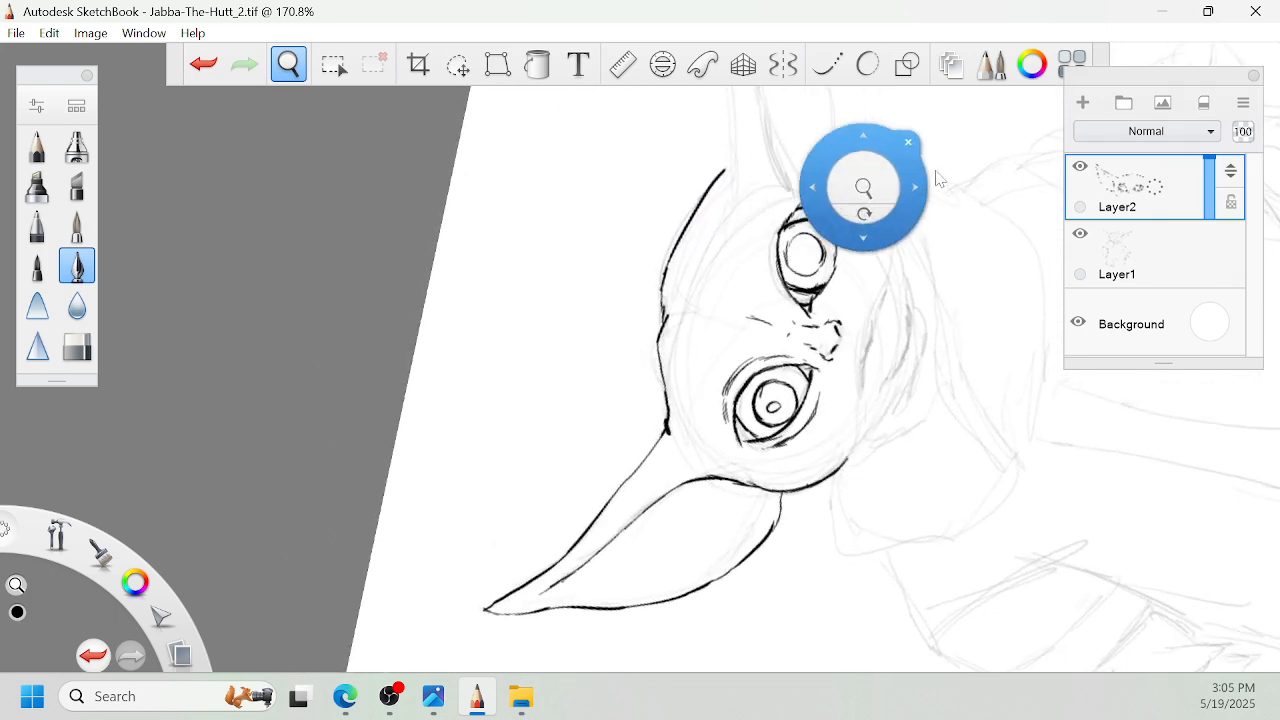
drag(952, 184, 936, 179)
mouse_move(934, 474)
mouse_down()
mouse_move(920, 387)
mouse_move(788, 420)
mouse_up()
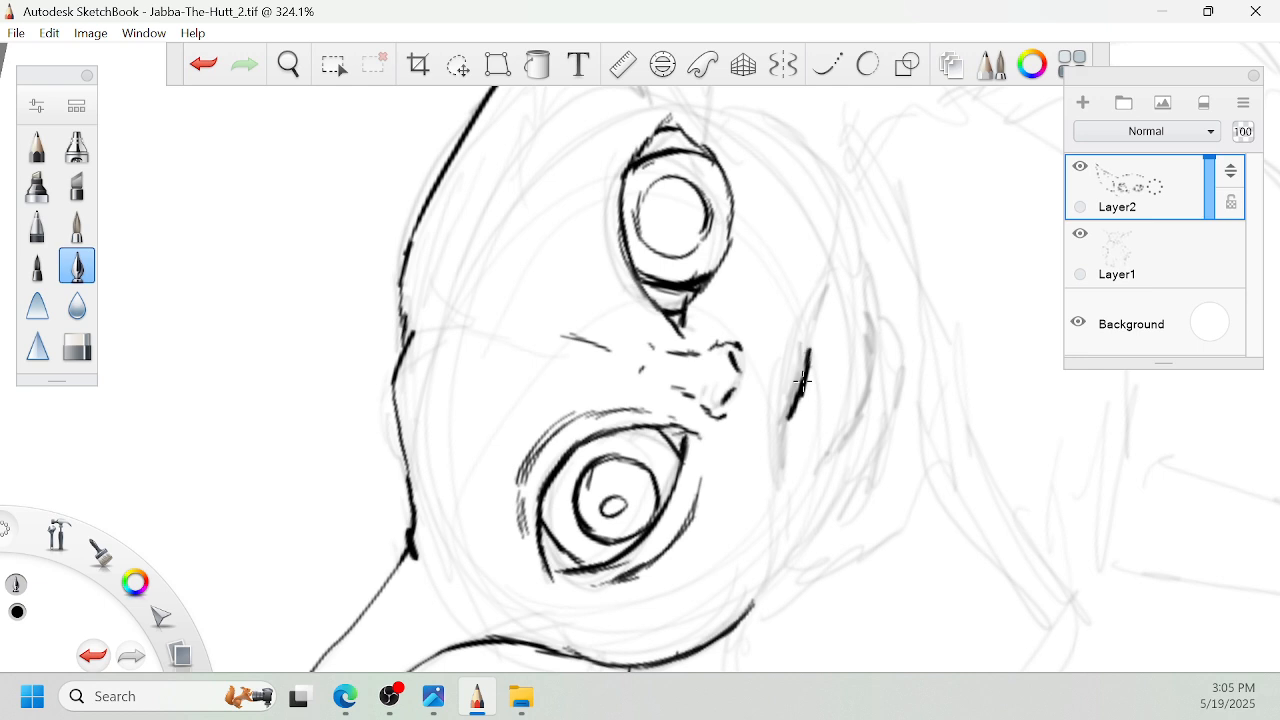
drag(833, 254, 809, 347)
drag(789, 405, 778, 486)
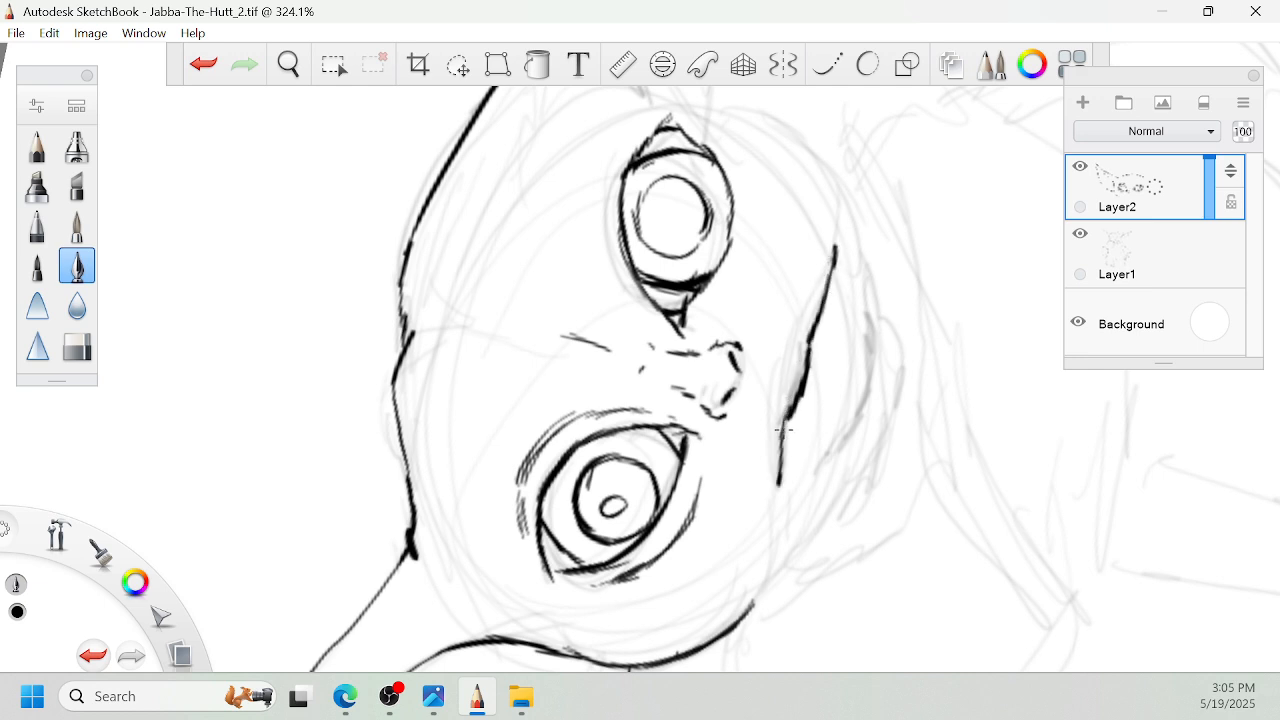
- Ink the chin line extending from the left cheek below the mouth, plus a short stroke at the right jaw
key(space)
drag(829, 555, 862, 469)
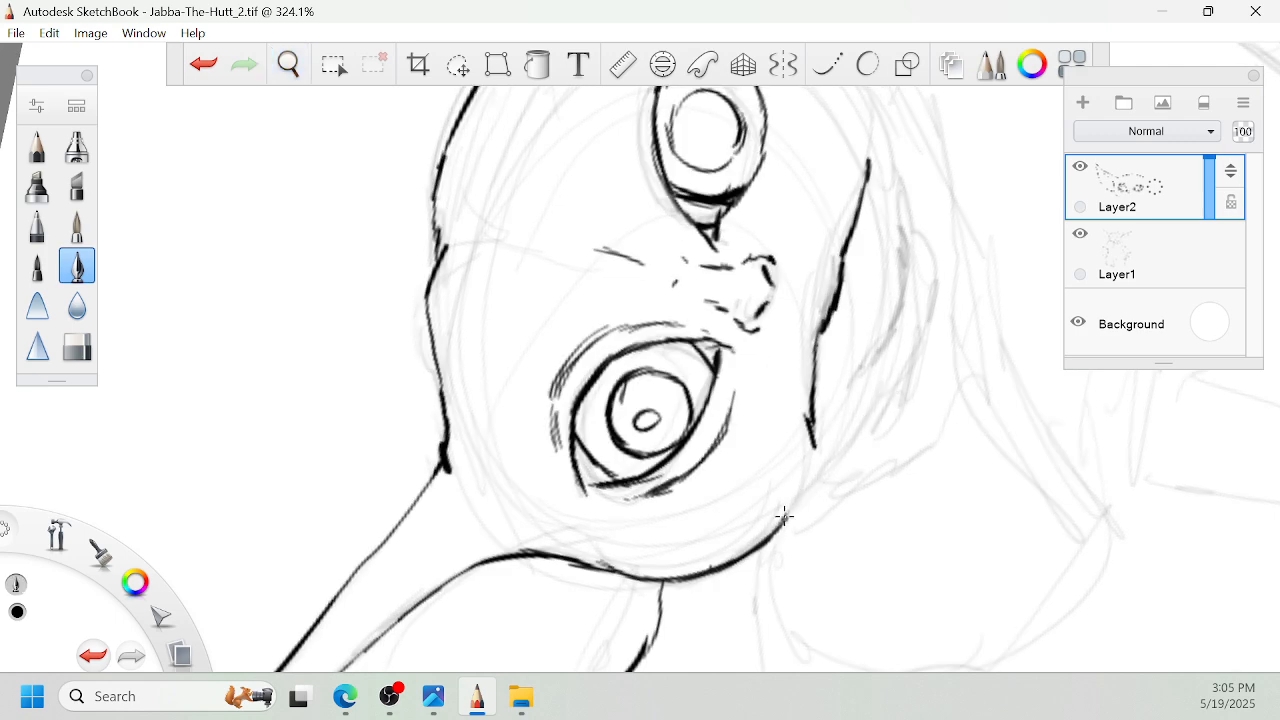
mouse_move(785, 518)
mouse_down()
mouse_move(812, 466)
mouse_move(864, 470)
mouse_move(920, 432)
mouse_move(909, 406)
mouse_move(963, 399)
mouse_move(883, 464)
mouse_up()
key(space)
mouse_move(842, 518)
mouse_down()
mouse_move(849, 530)
mouse_move(860, 476)
mouse_move(863, 497)
mouse_move(777, 581)
mouse_up()
drag(883, 431, 849, 488)
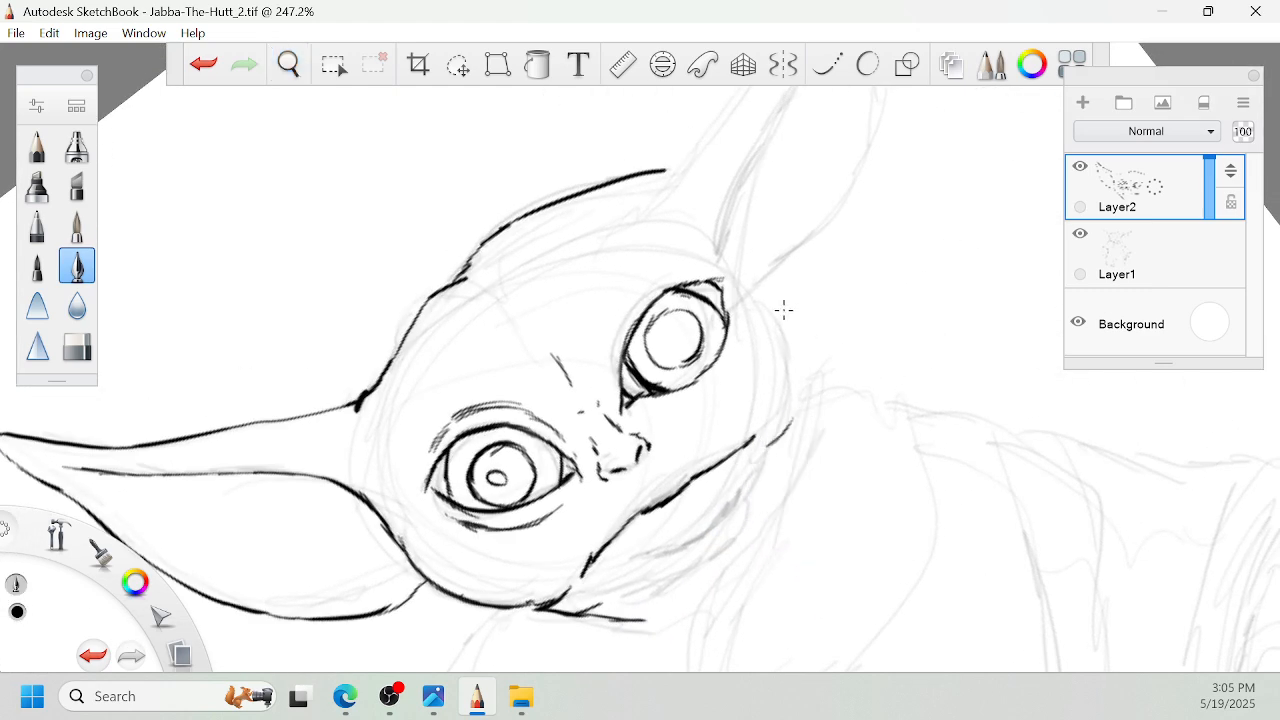
- Ink the right cheek's curved outline and the base of the right ear above it
drag(770, 298, 797, 403)
key(space)
drag(857, 202, 870, 290)
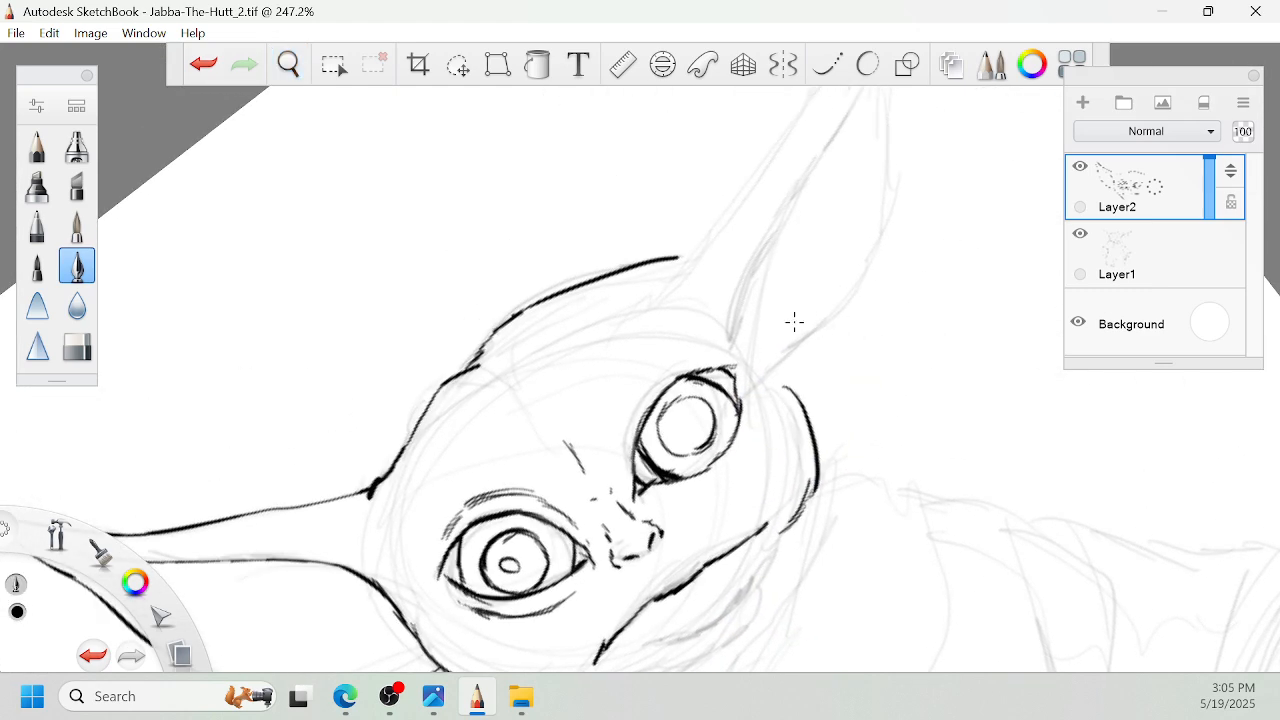
mouse_move(775, 384)
mouse_down()
mouse_move(740, 273)
mouse_move(765, 390)
mouse_up()
key(space)
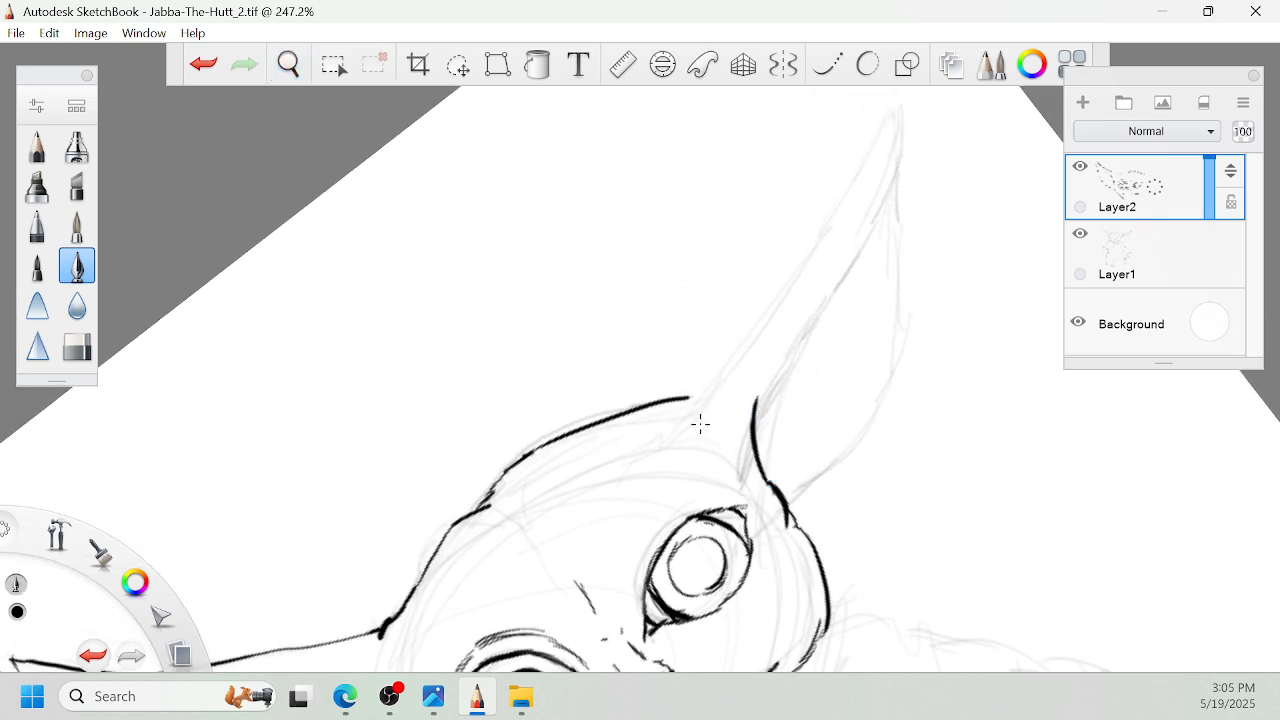
- Ink the right ear's long upper edge out to the tip and its inner rim back to the base
key(space)
drag(789, 336, 791, 354)
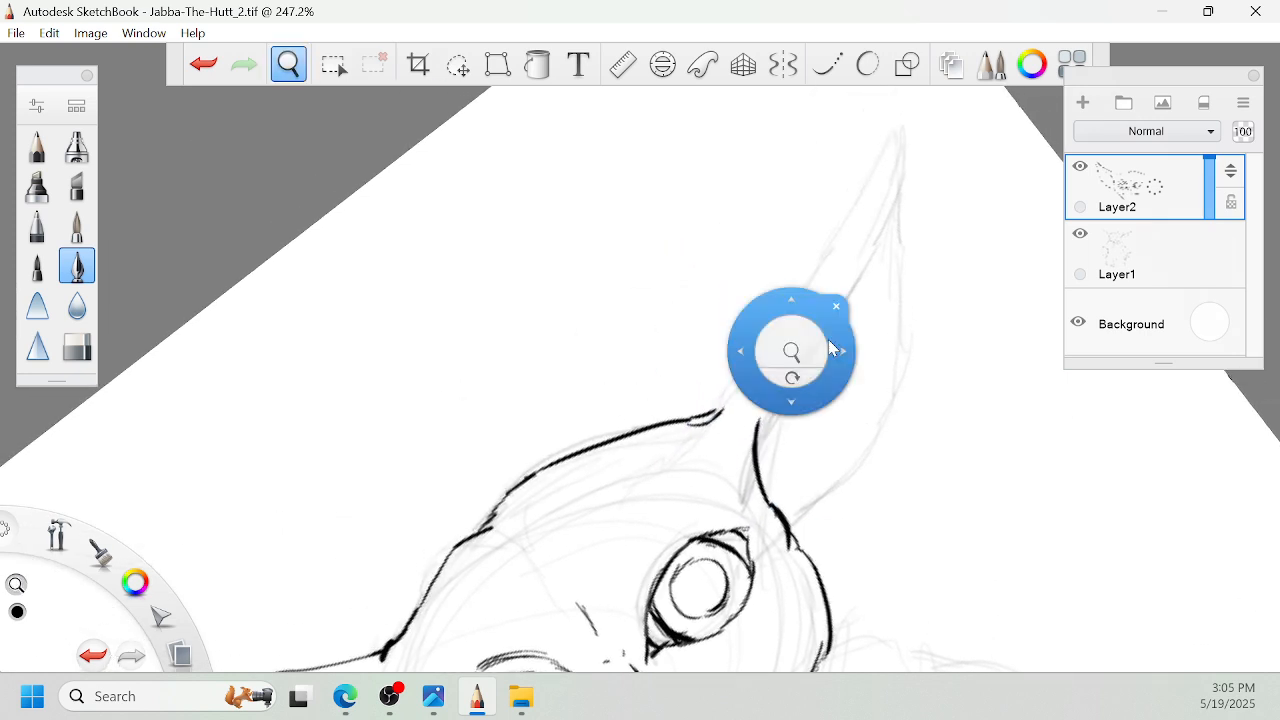
drag(720, 404, 910, 113)
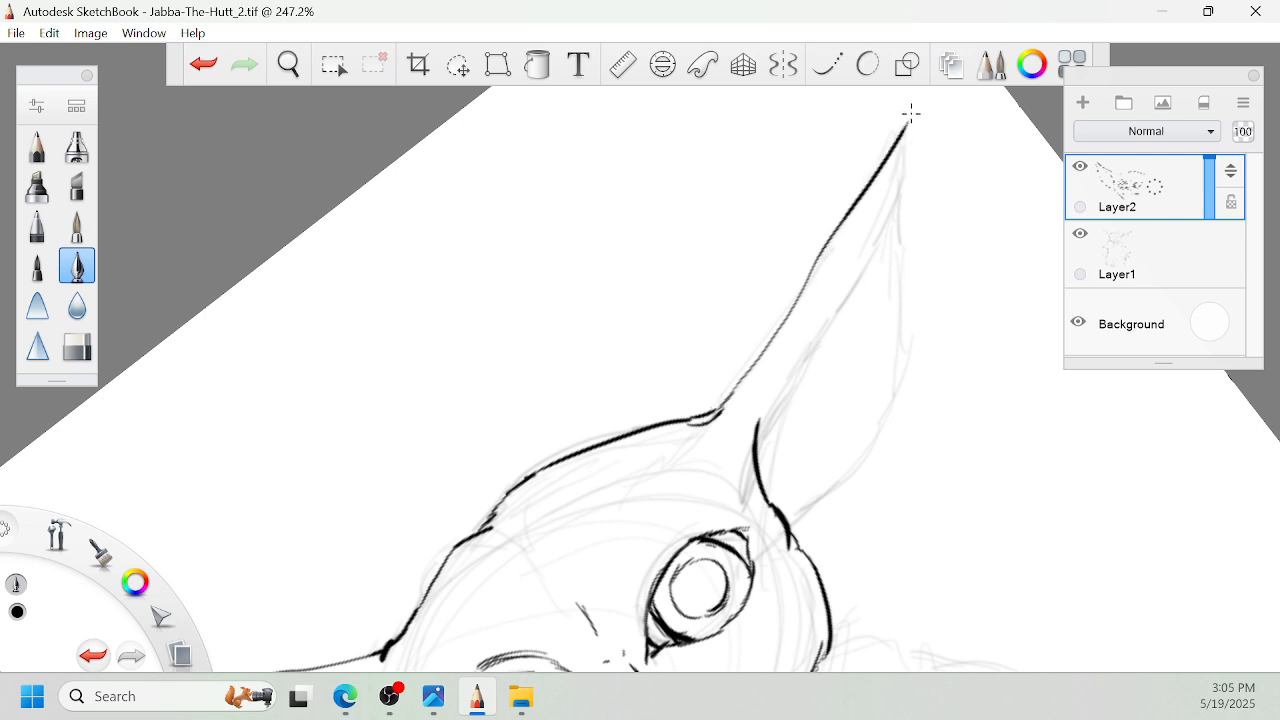
mouse_move(900, 165)
mouse_down()
mouse_move(834, 312)
mouse_move(757, 420)
mouse_up()
- Ink the right ear's curved outer edge from tip to cheek, and add small fold lines inside its base
key(space)
drag(922, 275, 892, 305)
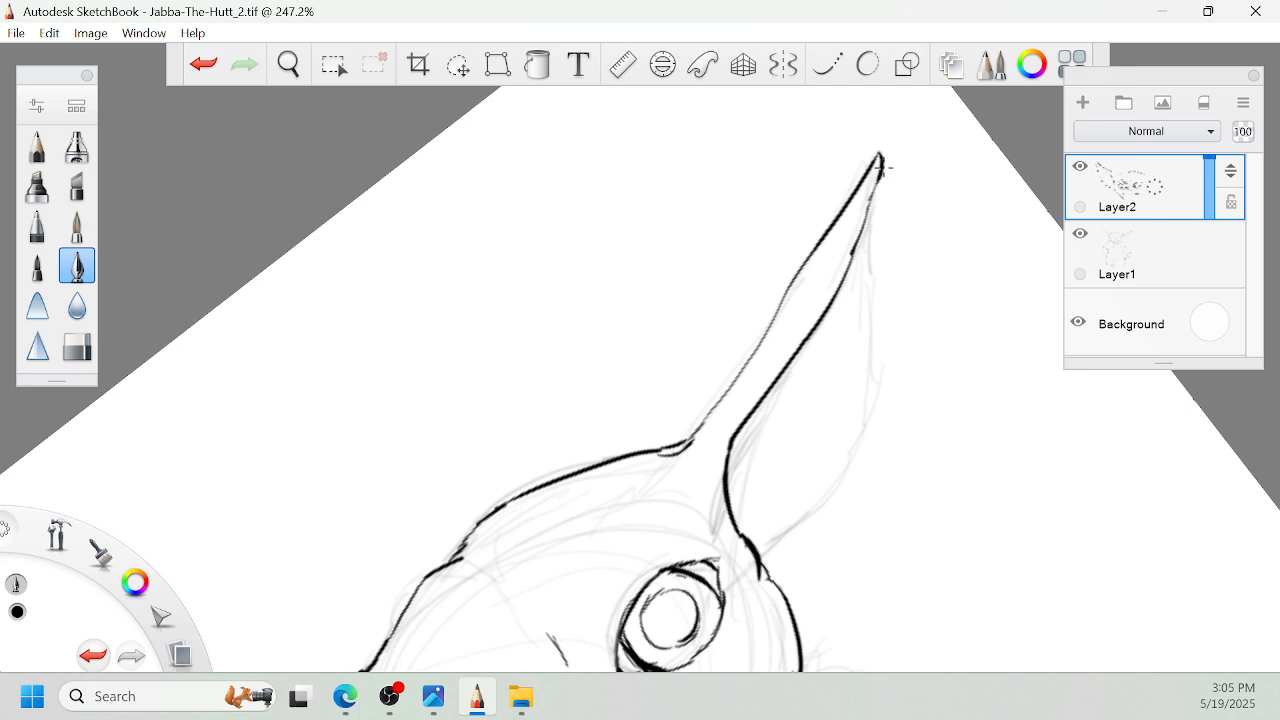
mouse_move(880, 168)
mouse_down()
mouse_move(864, 434)
mouse_move(946, 371)
mouse_move(787, 515)
mouse_move(850, 376)
mouse_up()
key(space)
key(space)
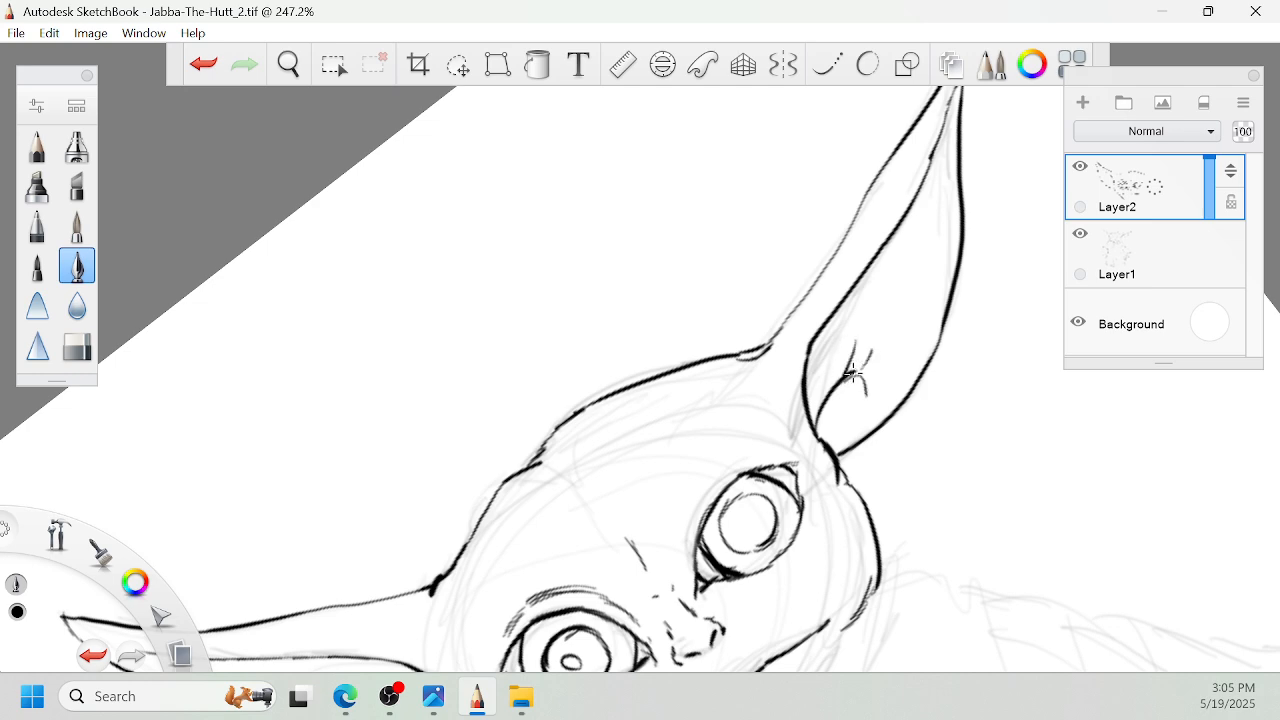
- Ink the collar's diagonal front edge from below the right cheek to its lower point, and join the chin line to it
key(space)
drag(828, 353, 847, 101)
mouse_move(926, 398)
mouse_down()
mouse_move(909, 326)
mouse_move(865, 300)
mouse_move(796, 347)
mouse_move(730, 465)
mouse_move(711, 547)
mouse_up()
drag(720, 488, 731, 604)
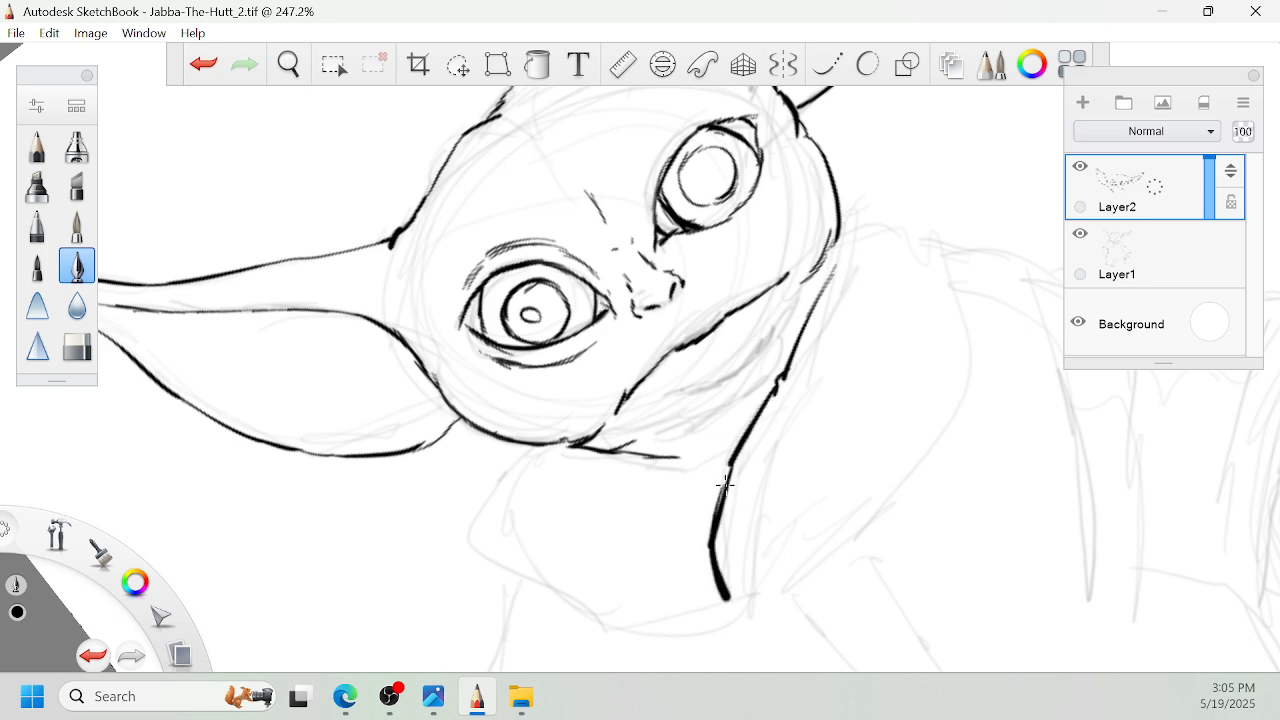
drag(731, 457, 707, 507)
mouse_move(676, 455)
mouse_down()
mouse_move(731, 454)
mouse_move(729, 420)
mouse_up()
- Ink the lower lip with a thick curved stroke and short marks below the mouth line
key(space)
drag(785, 262, 831, 310)
drag(832, 335, 870, 412)
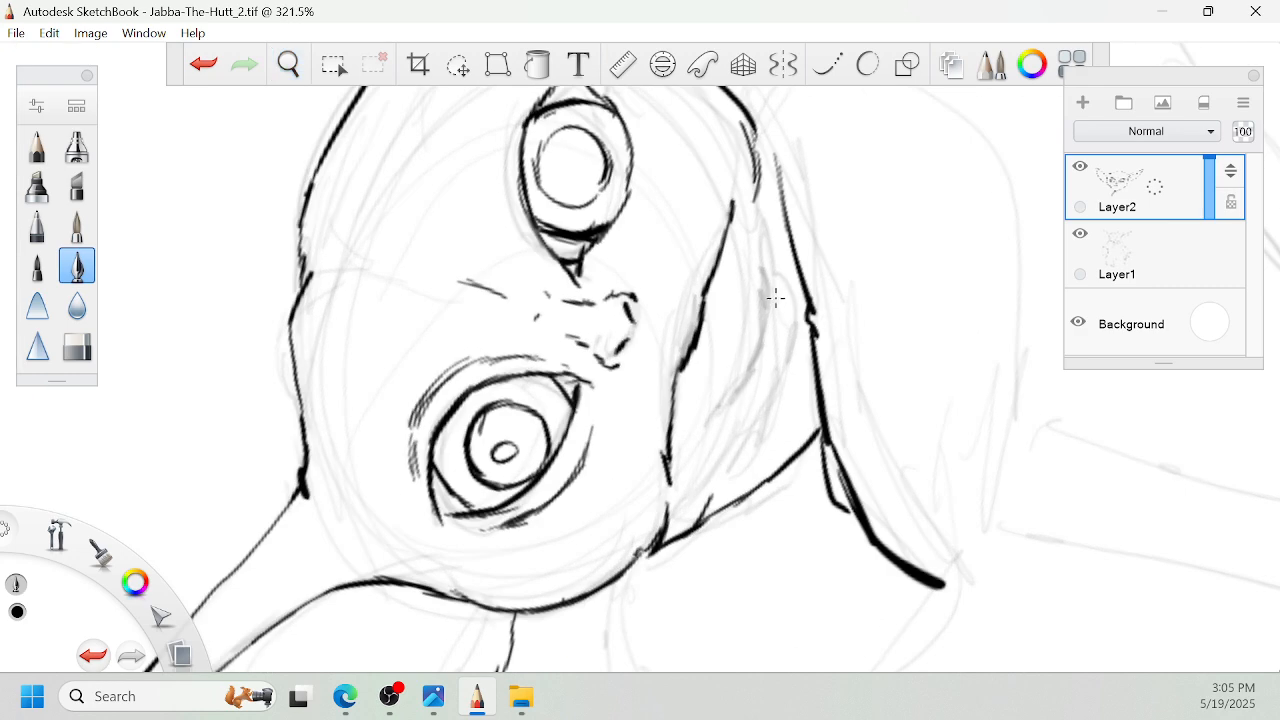
drag(766, 286, 740, 378)
drag(789, 305, 792, 281)
- Ink the upper edge of the right collar flap beside the right cheek
key(space)
drag(809, 170, 826, 384)
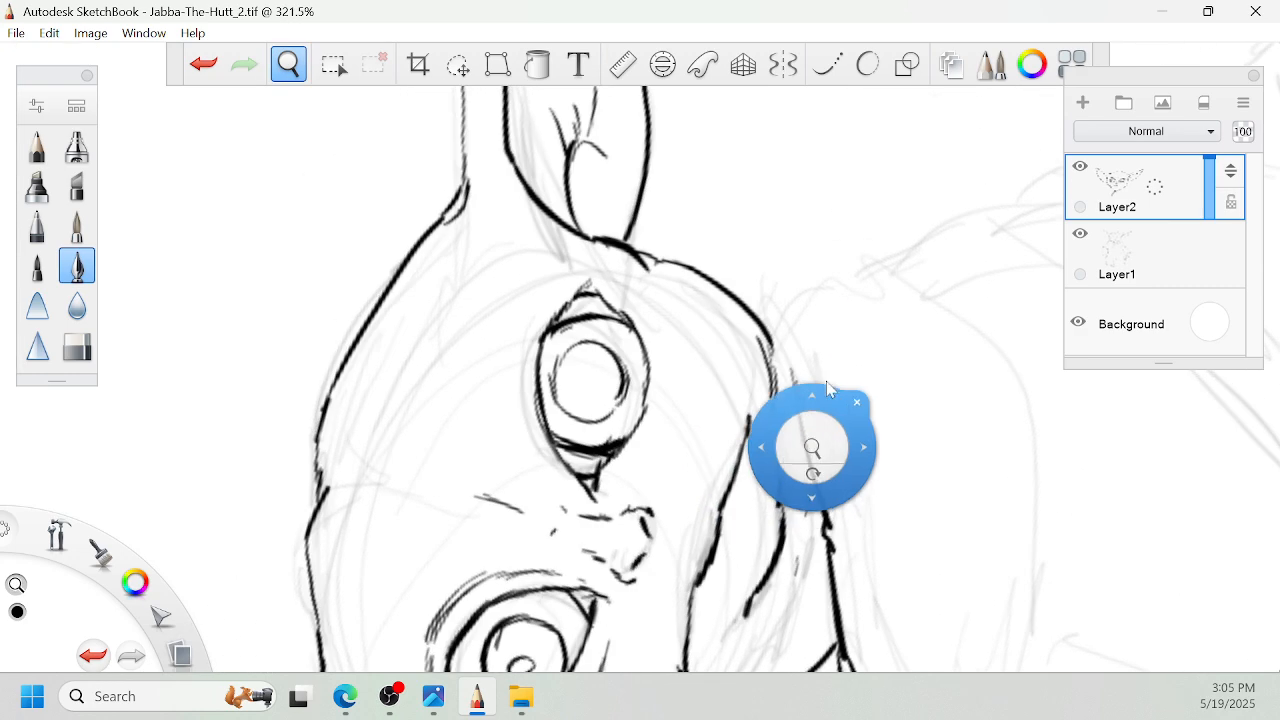
drag(779, 347, 796, 377)
key(space)
mouse_move(762, 320)
mouse_down()
mouse_move(804, 256)
mouse_move(842, 248)
mouse_move(880, 251)
mouse_move(954, 292)
mouse_up()
- Ink the left collar flap's outline from below the left cheek around to its lower point at the front edge
key(space)
mouse_move(903, 337)
mouse_down()
mouse_move(923, 417)
mouse_move(888, 280)
mouse_up()
drag(879, 457, 874, 383)
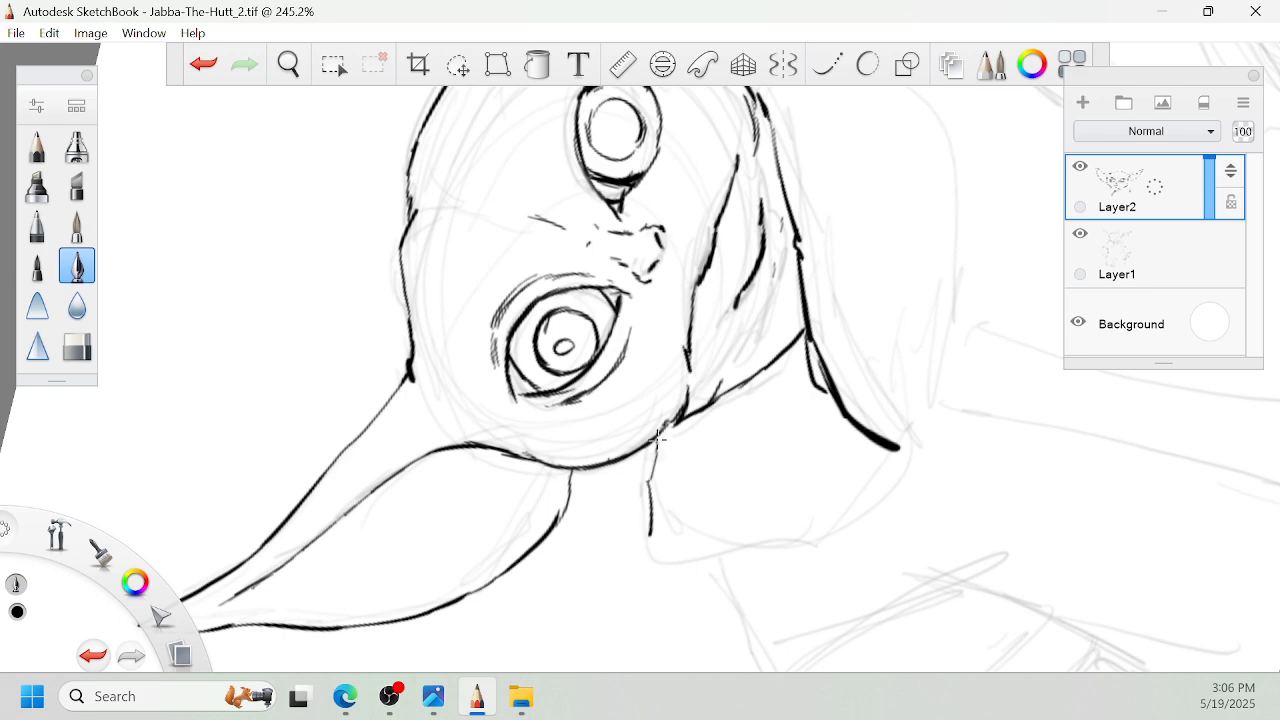
drag(650, 535, 680, 555)
key(space)
mouse_move(670, 492)
mouse_down()
mouse_move(689, 489)
mouse_move(540, 583)
mouse_up()
mouse_move(667, 514)
mouse_down()
mouse_move(685, 395)
mouse_move(749, 383)
mouse_move(722, 448)
mouse_up()
key(space)
drag(716, 461, 766, 416)
mouse_move(600, 296)
mouse_down()
mouse_move(678, 485)
mouse_move(720, 506)
mouse_up()
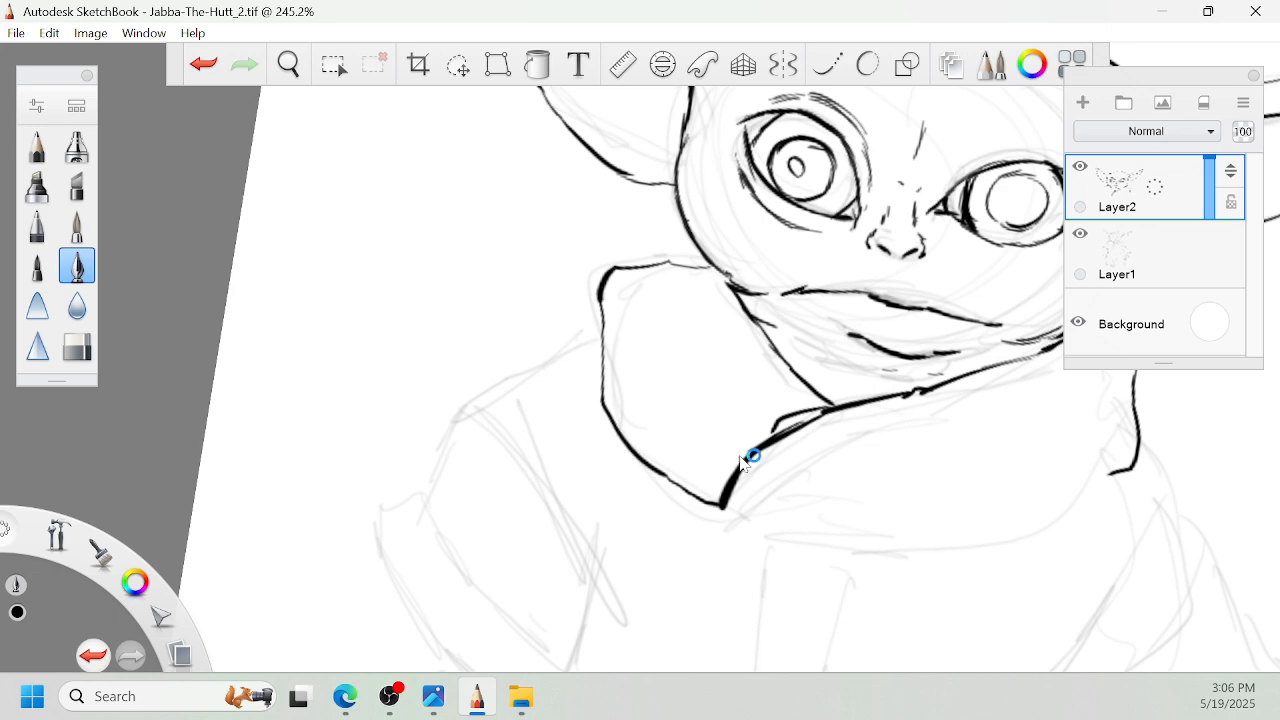
- Ink the right collar flap's outer edge down to its rounded lower end below the left flap
key(space)
mouse_move(789, 424)
mouse_down()
mouse_move(840, 398)
mouse_move(892, 330)
mouse_up()
key(space)
drag(966, 266, 888, 420)
mouse_move(812, 486)
mouse_down()
mouse_move(879, 326)
mouse_move(885, 148)
mouse_up()
key(space)
mouse_move(848, 246)
mouse_down()
mouse_move(836, 360)
mouse_move(842, 328)
mouse_up()
drag(826, 272, 846, 360)
drag(866, 430, 840, 378)
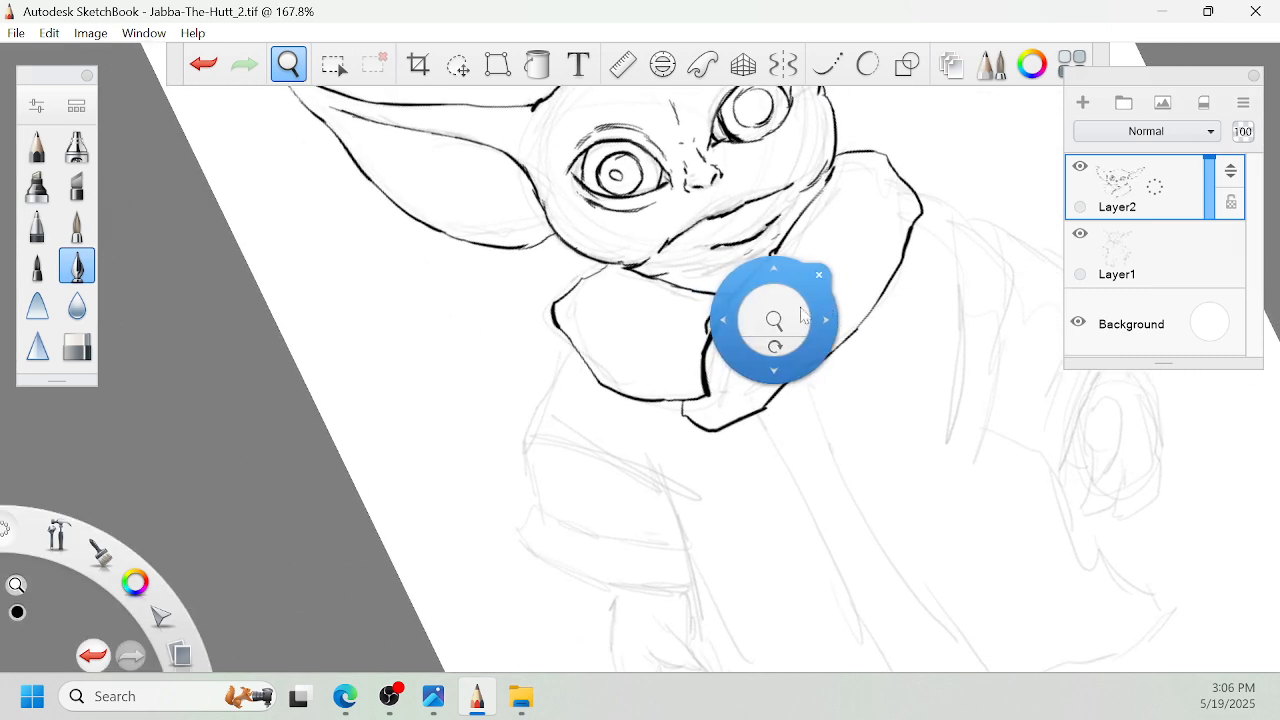
- Ink the small folded piece of cloth hanging beneath the right collar flap
drag(801, 315, 890, 362)
drag(886, 432, 873, 399)
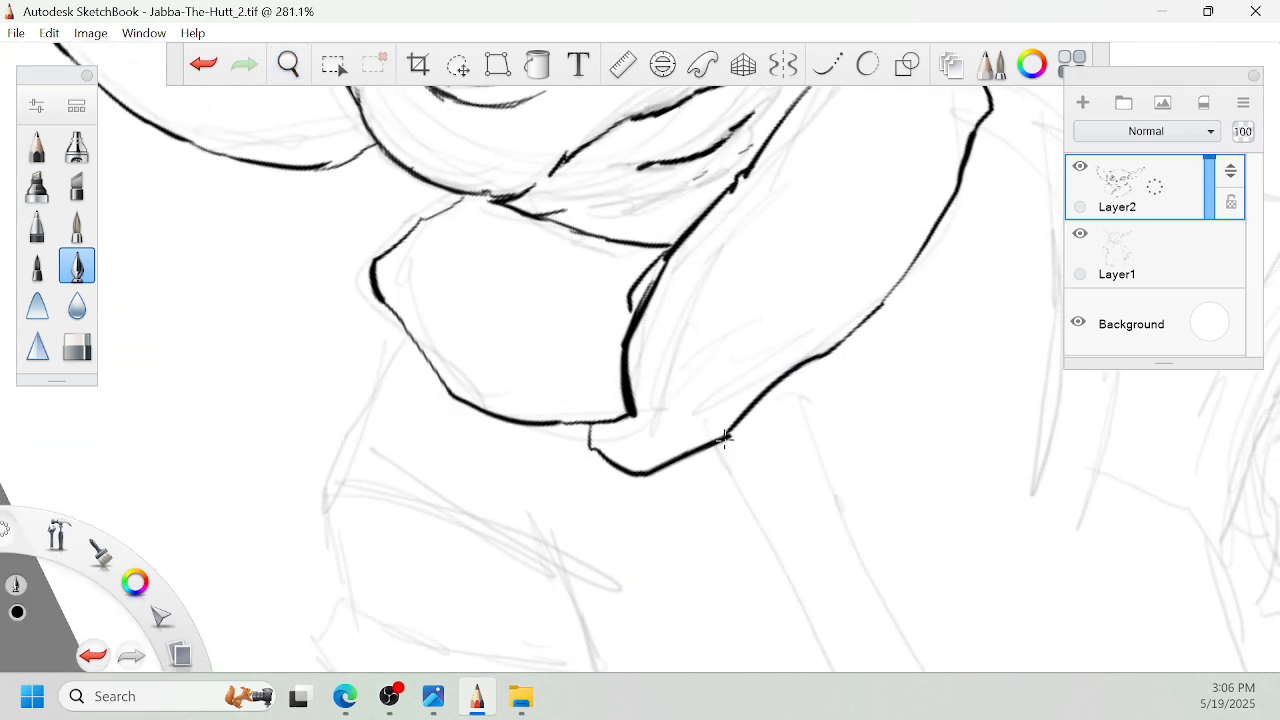
drag(722, 446, 806, 440)
drag(849, 346, 864, 440)
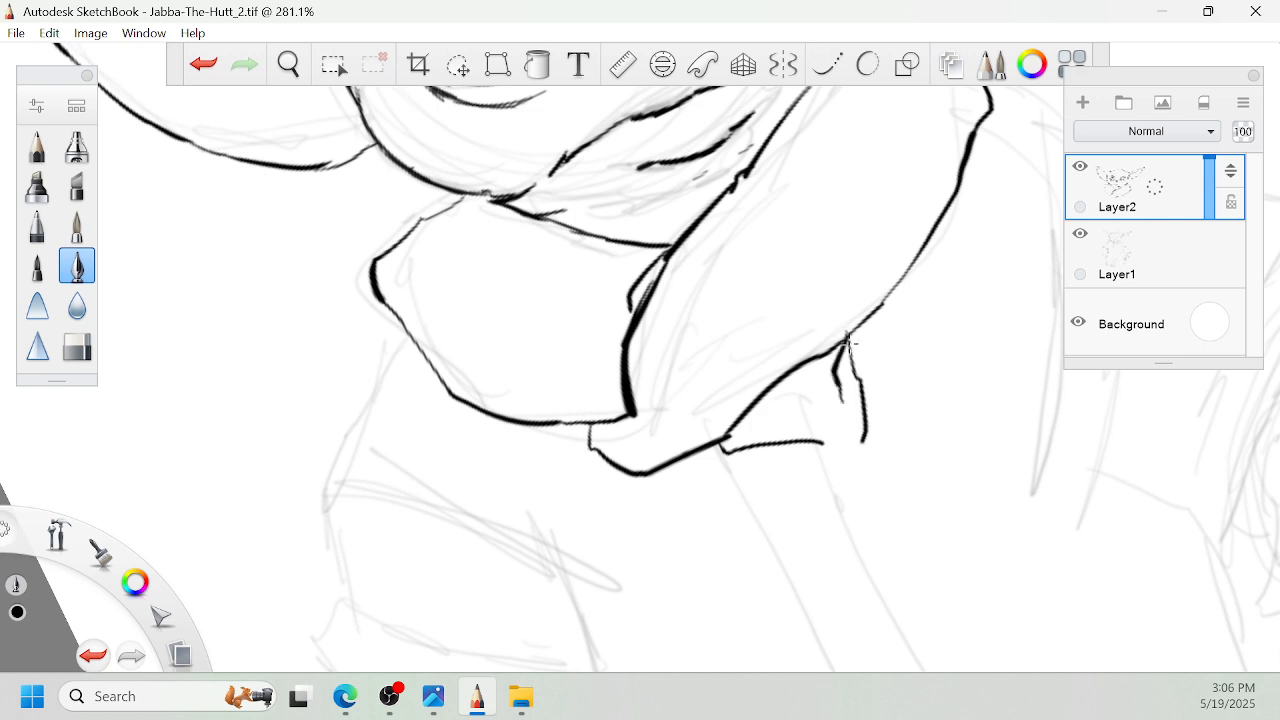
mouse_move(789, 499)
mouse_down()
mouse_move(744, 452)
mouse_move(806, 397)
mouse_move(995, 341)
mouse_up()
- Ink the left shoulder from beneath the collar flap and the sleeve's outer edge down toward the cuff
key(space)
drag(636, 310, 638, 248)
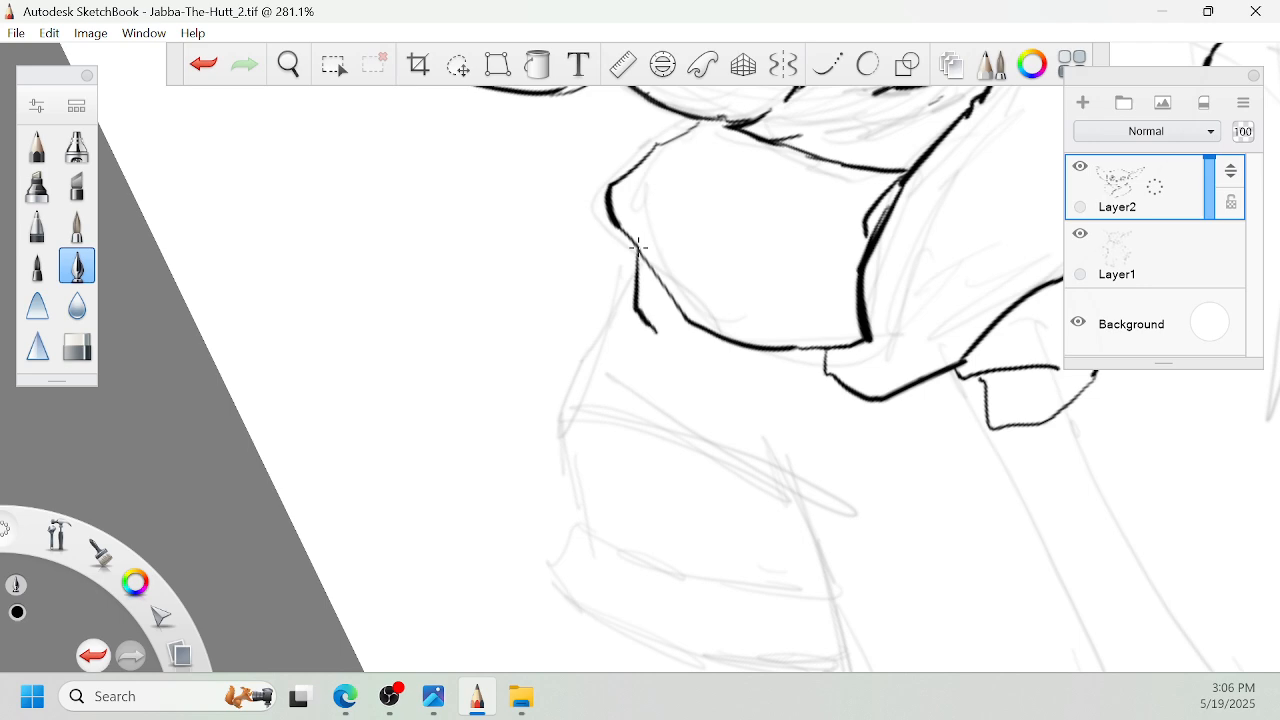
mouse_move(645, 326)
mouse_down()
mouse_move(566, 424)
mouse_move(575, 488)
mouse_up()
key(space)
drag(666, 458, 736, 315)
drag(642, 321, 661, 424)
- Ink the seam line where the left sleeve meets its cuff, running from the outer edge toward the body
key(space)
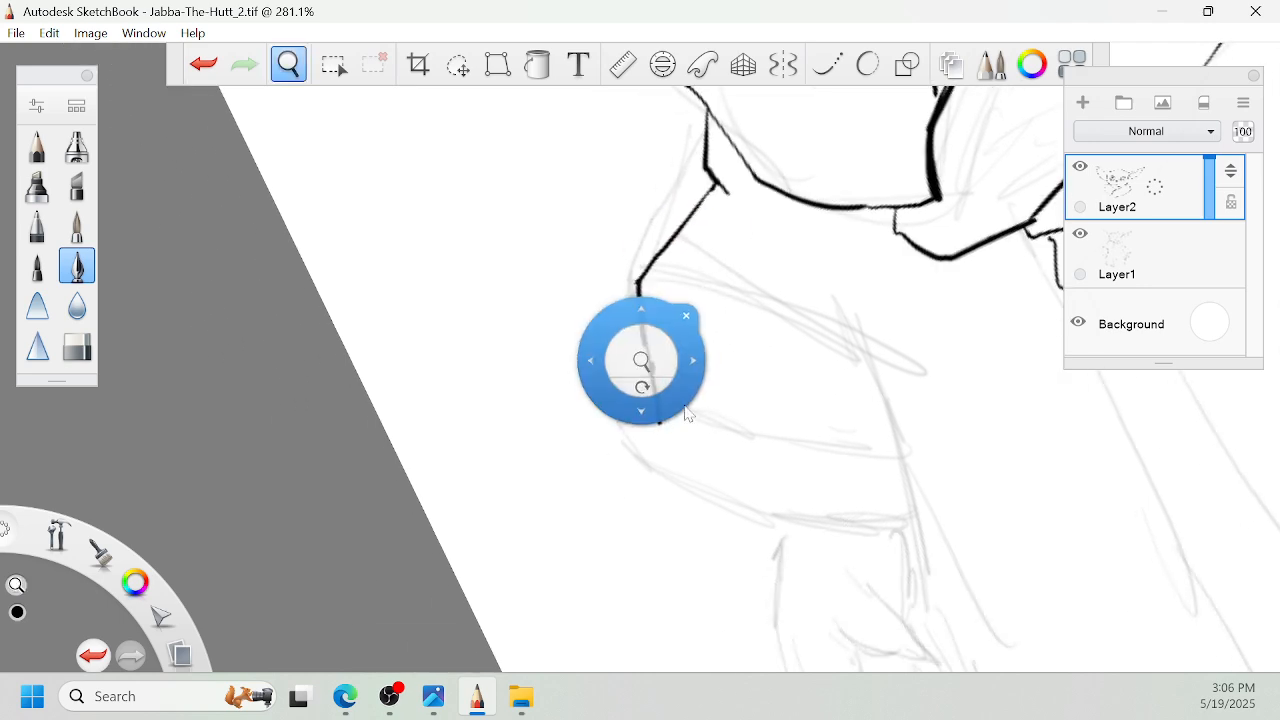
mouse_move(642, 361)
mouse_down()
mouse_move(663, 374)
mouse_move(665, 349)
mouse_move(688, 394)
mouse_up()
key(space)
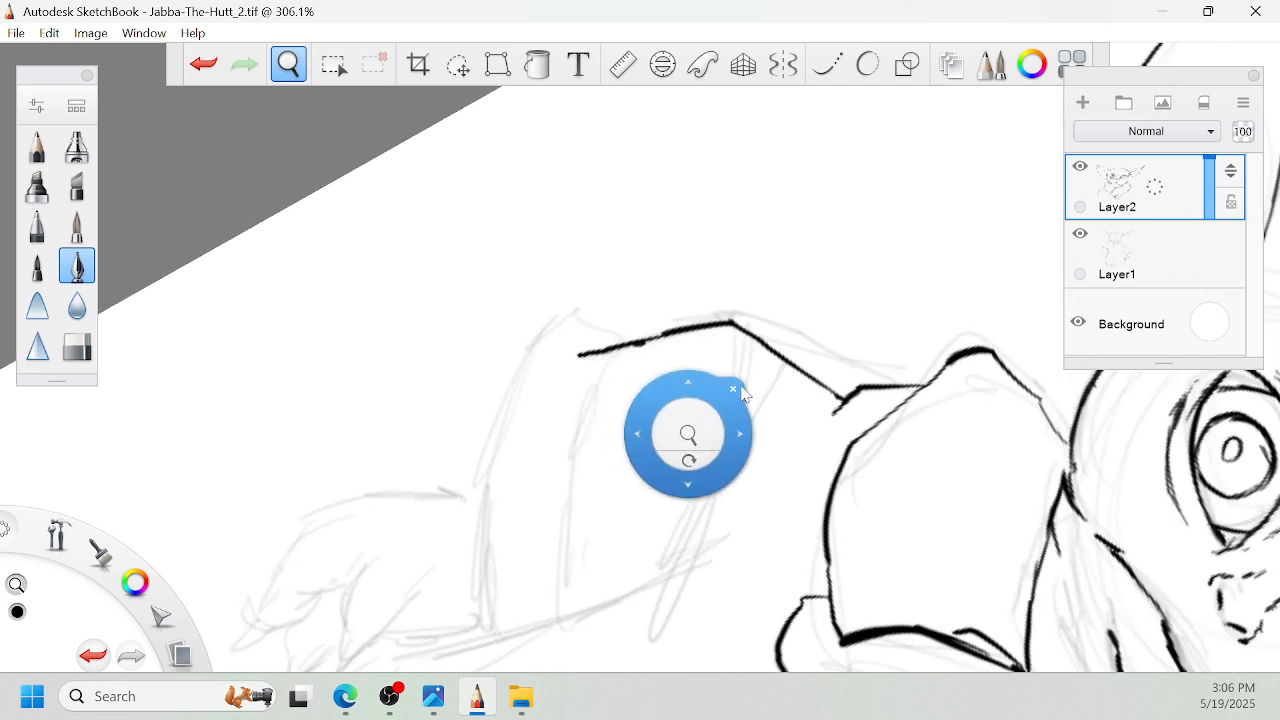
drag(679, 502, 780, 435)
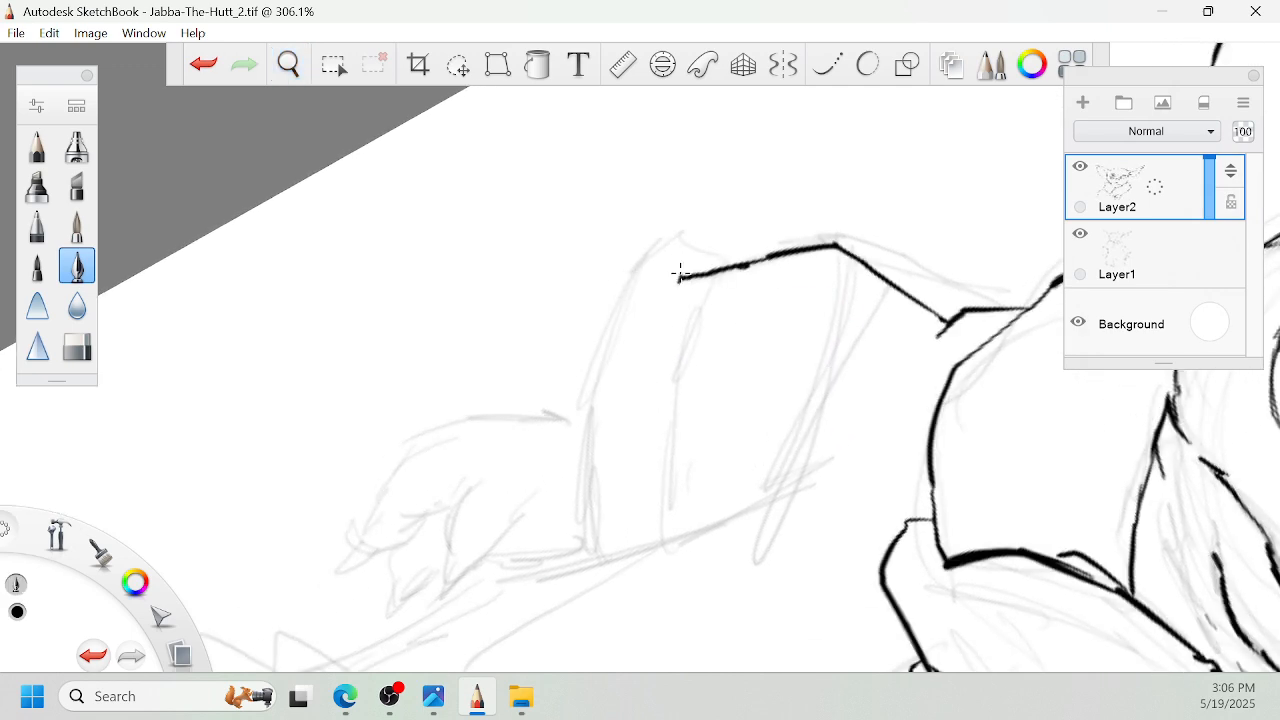
drag(680, 279, 658, 534)
key(space)
mouse_move(727, 405)
mouse_down()
mouse_move(815, 289)
mouse_move(817, 163)
mouse_move(891, 260)
mouse_move(791, 206)
mouse_move(818, 352)
mouse_up()
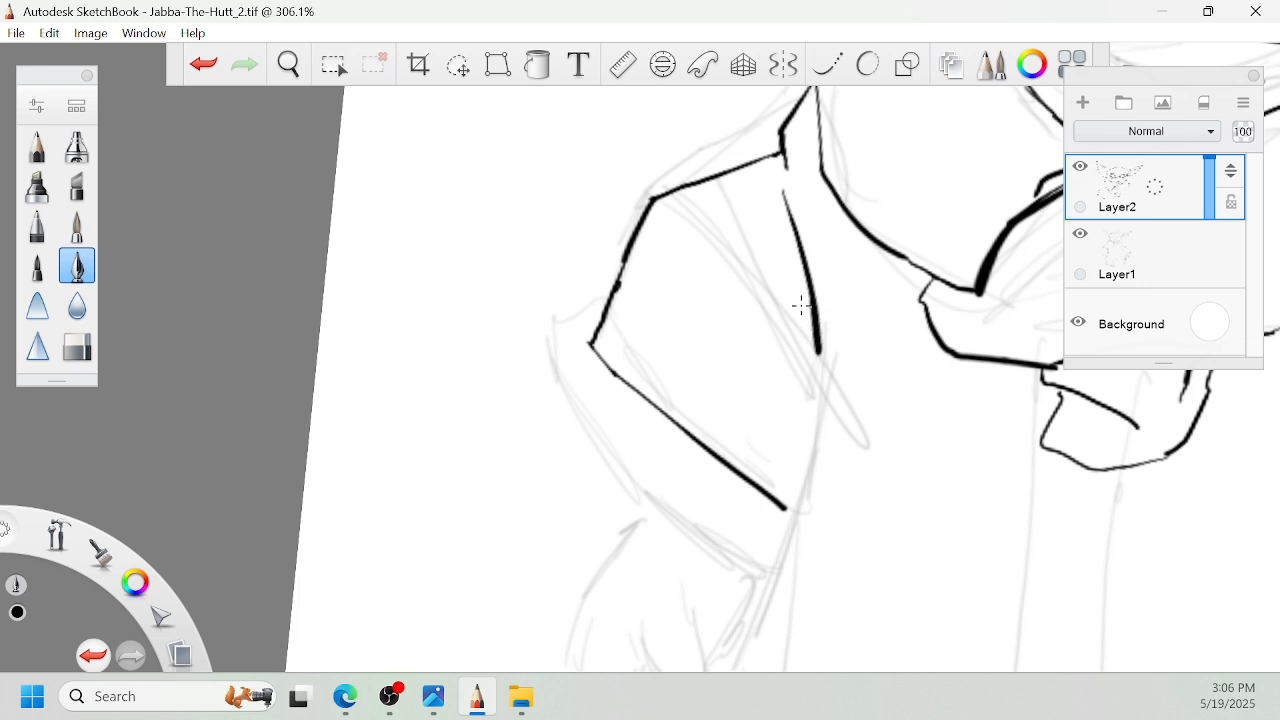
- Ink the left sleeve's inner edge and carry it down past the cuff as a fold line in the robe
drag(775, 248, 820, 390)
key(space)
drag(863, 437, 863, 375)
mouse_move(816, 300)
mouse_down()
mouse_move(797, 450)
mouse_move(846, 336)
mouse_move(795, 397)
mouse_move(798, 497)
mouse_up()
key(space)
- Ink the robe's left side edge from behind the cuff down to the lower left corner
key(space)
mouse_move(861, 487)
mouse_down()
mouse_move(887, 367)
mouse_move(808, 512)
mouse_up()
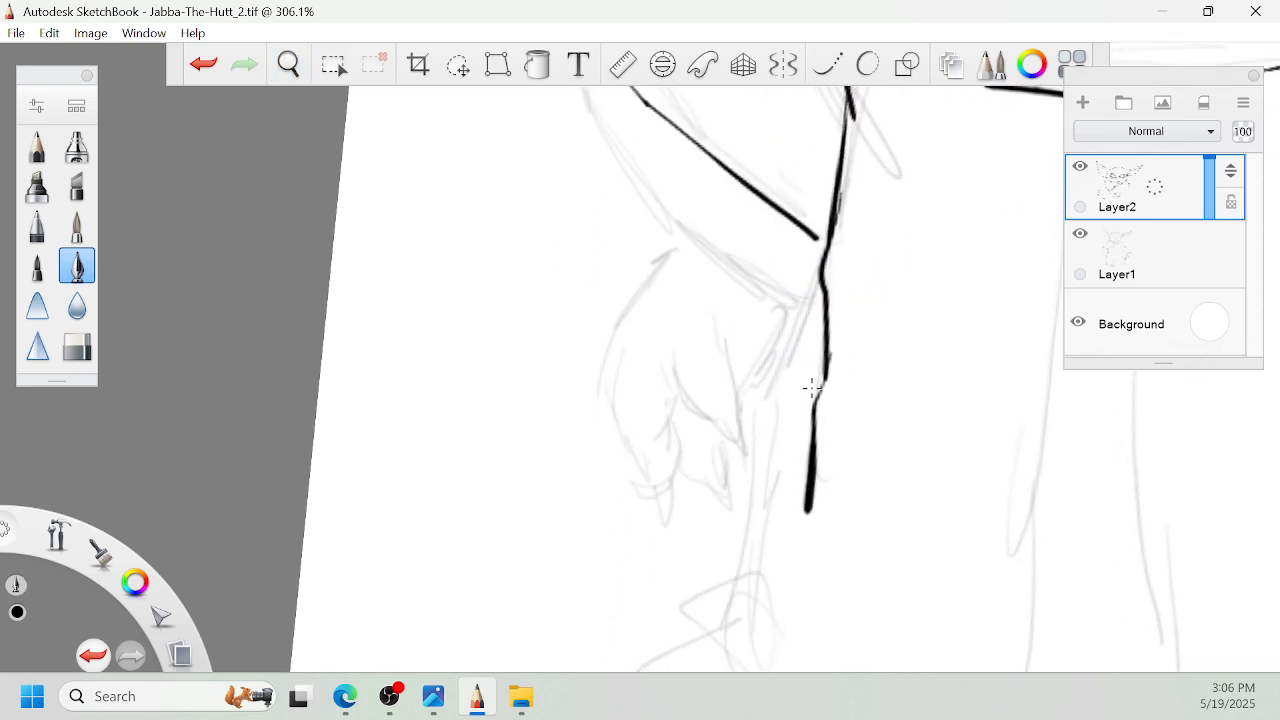
drag(822, 292, 743, 614)
- Ink the robe's wavy hem from the lower left corner across to the front opening, including the small fold there
key(space)
mouse_move(786, 554)
mouse_down()
mouse_move(898, 423)
mouse_move(891, 391)
mouse_move(817, 520)
mouse_move(840, 530)
mouse_move(838, 515)
mouse_up()
drag(803, 316, 864, 402)
key(space)
drag(986, 303, 938, 331)
drag(844, 422, 951, 398)
key(space)
mouse_move(988, 290)
mouse_down()
mouse_move(827, 406)
mouse_move(863, 436)
mouse_up()
drag(841, 482, 873, 450)
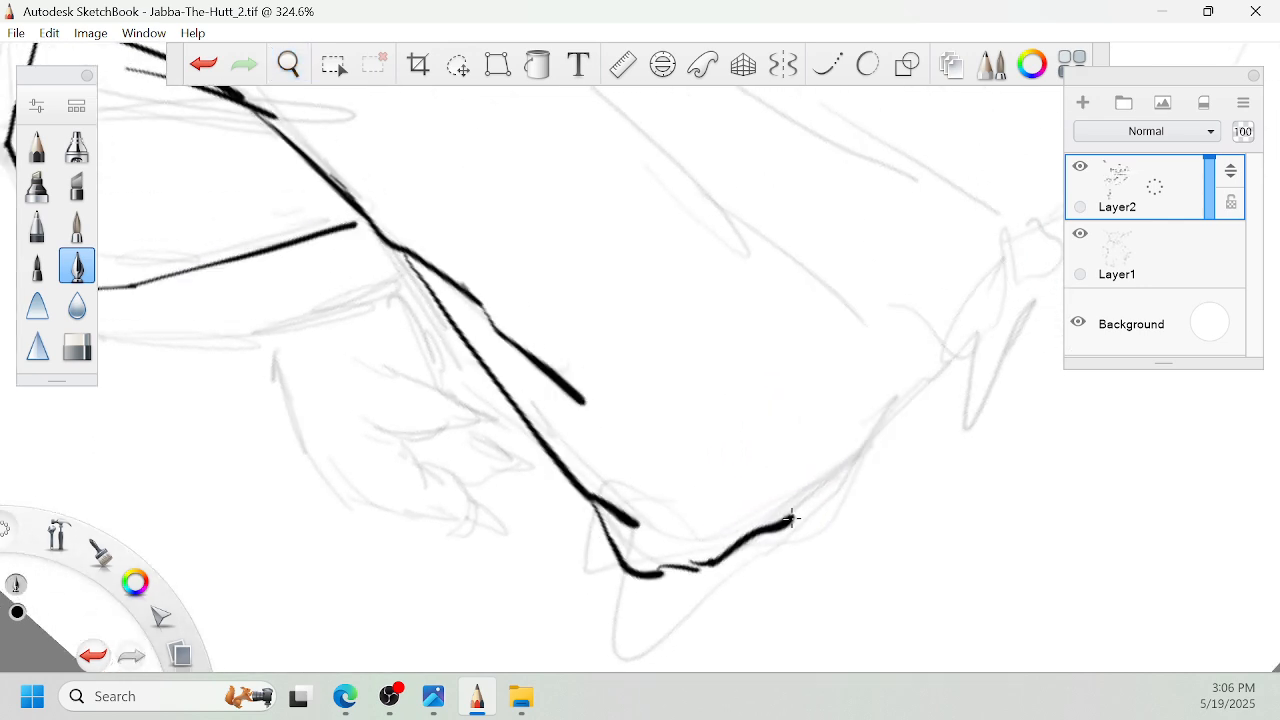
drag(793, 519, 909, 392)
key(space)
mouse_move(968, 355)
mouse_down()
mouse_move(884, 430)
mouse_move(968, 311)
mouse_move(863, 483)
mouse_move(951, 389)
mouse_move(849, 441)
mouse_move(843, 457)
mouse_up()
- Ink the left cuff's short outer side and its lower edge above the hand
key(space)
key(space)
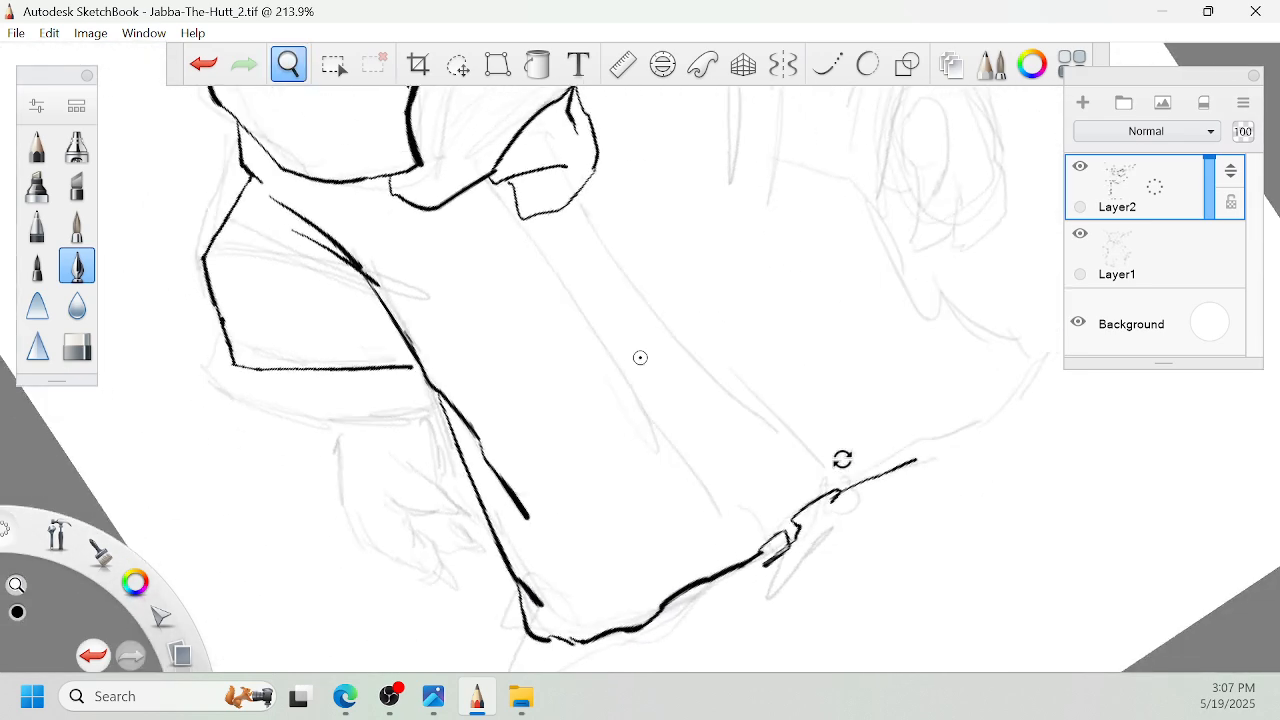
drag(700, 332, 906, 343)
drag(991, 377, 818, 451)
drag(779, 396, 777, 462)
drag(829, 469, 868, 452)
drag(682, 312, 829, 396)
mouse_move(630, 186)
mouse_down()
mouse_move(584, 226)
mouse_move(586, 277)
mouse_move(574, 246)
mouse_move(634, 380)
mouse_move(608, 328)
mouse_up()
- Ink the left hand's nearest finger with its pointed claw
key(space)
drag(718, 453, 772, 402)
drag(785, 462, 850, 320)
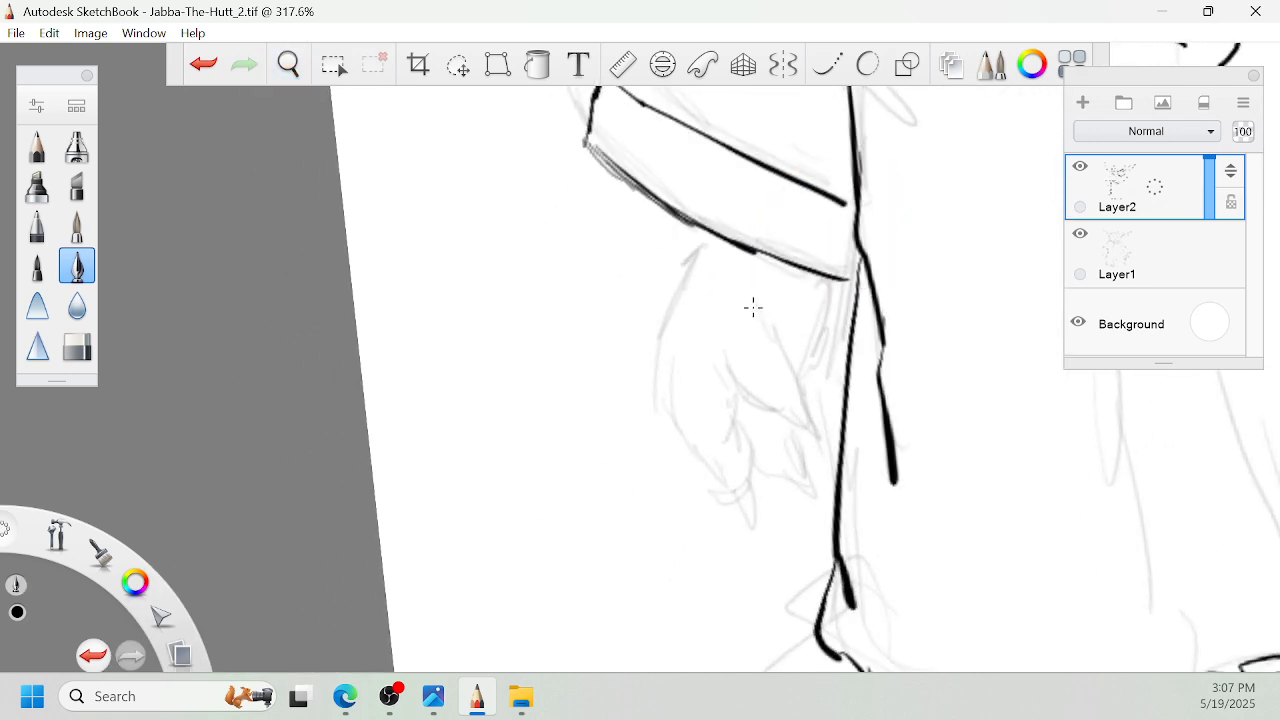
drag(754, 308, 780, 346)
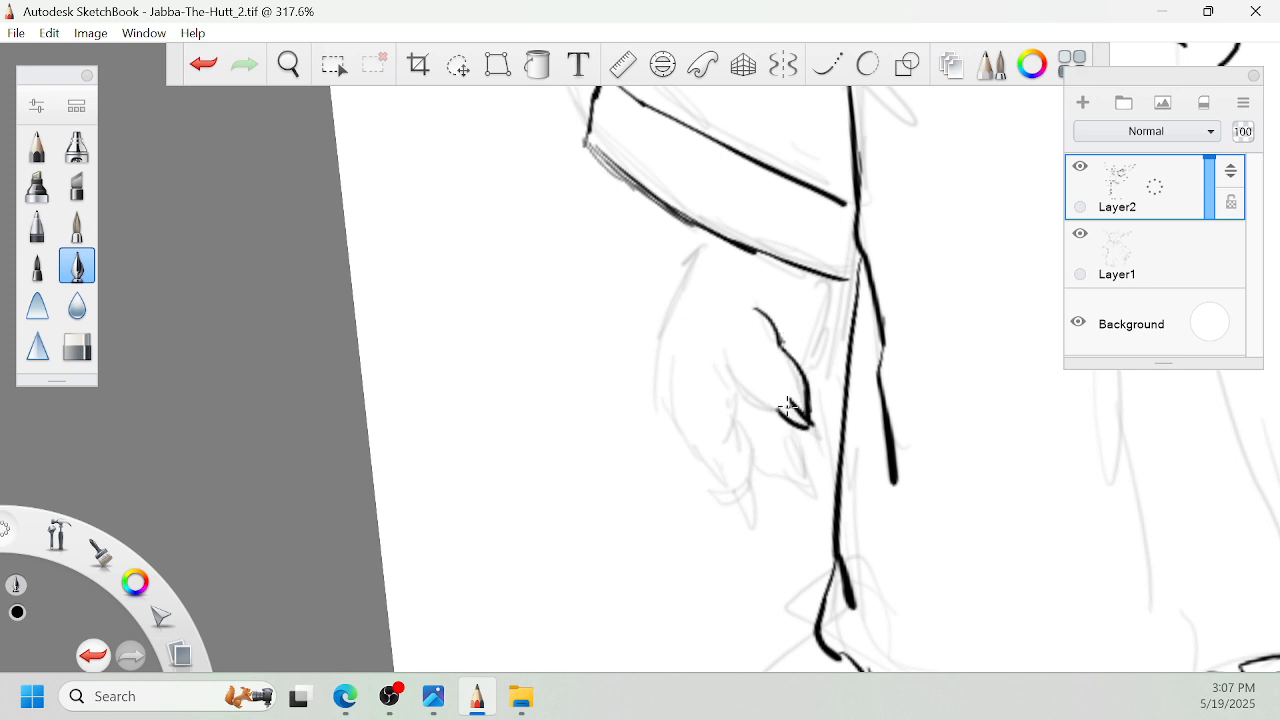
drag(765, 405, 723, 321)
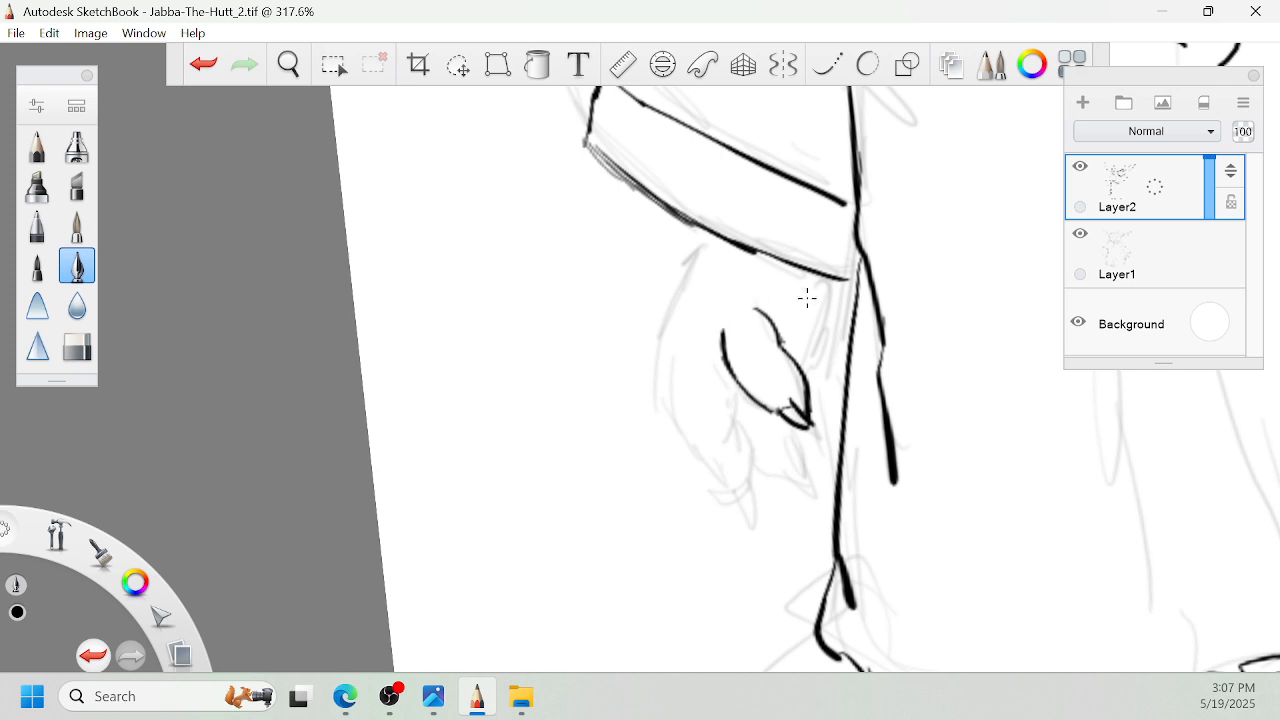
- Ink the left hand's second clawed finger and the outer contour of the hand up to the cuff
key(space)
drag(862, 349, 896, 333)
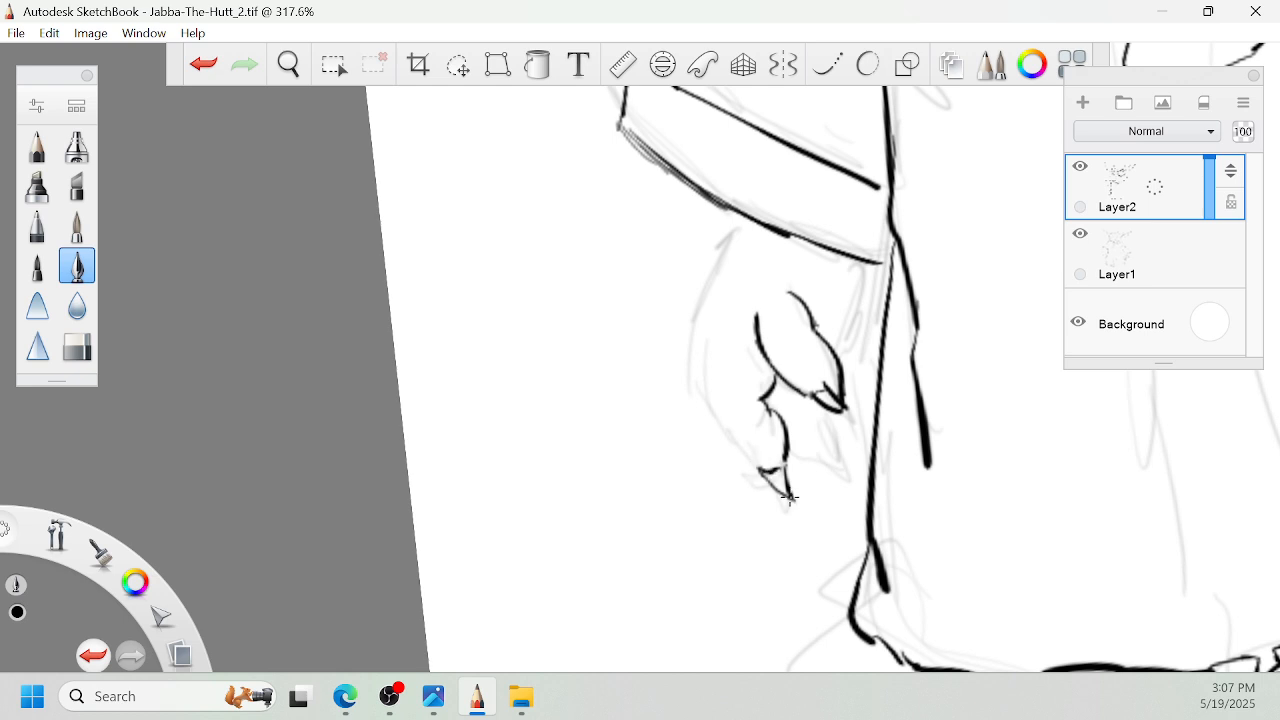
drag(728, 440, 757, 470)
mouse_move(727, 429)
mouse_down()
mouse_move(696, 380)
mouse_move(689, 323)
mouse_move(747, 216)
mouse_up()
- Ink the left hand's inner edge up to the cuff, a short crease, and the third clawed finger
key(space)
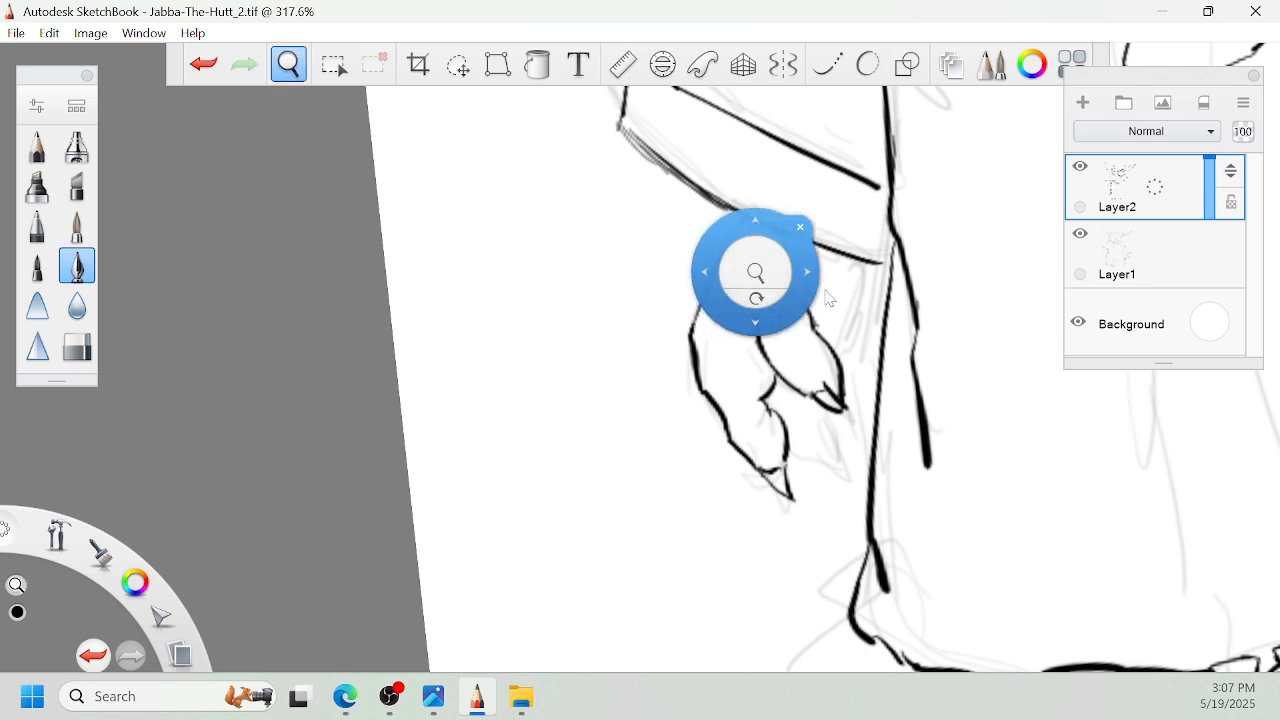
mouse_move(828, 298)
mouse_down()
mouse_move(742, 306)
mouse_move(776, 270)
mouse_up()
drag(728, 306, 742, 278)
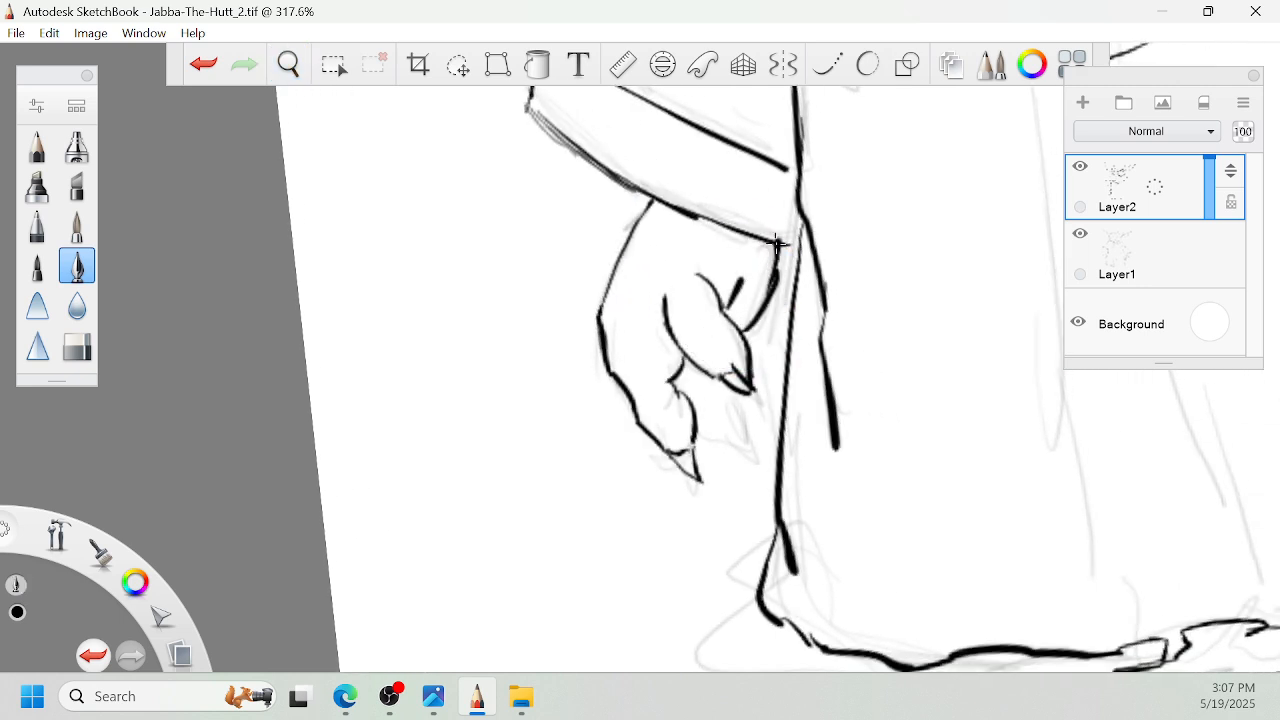
key(space)
drag(763, 331, 757, 314)
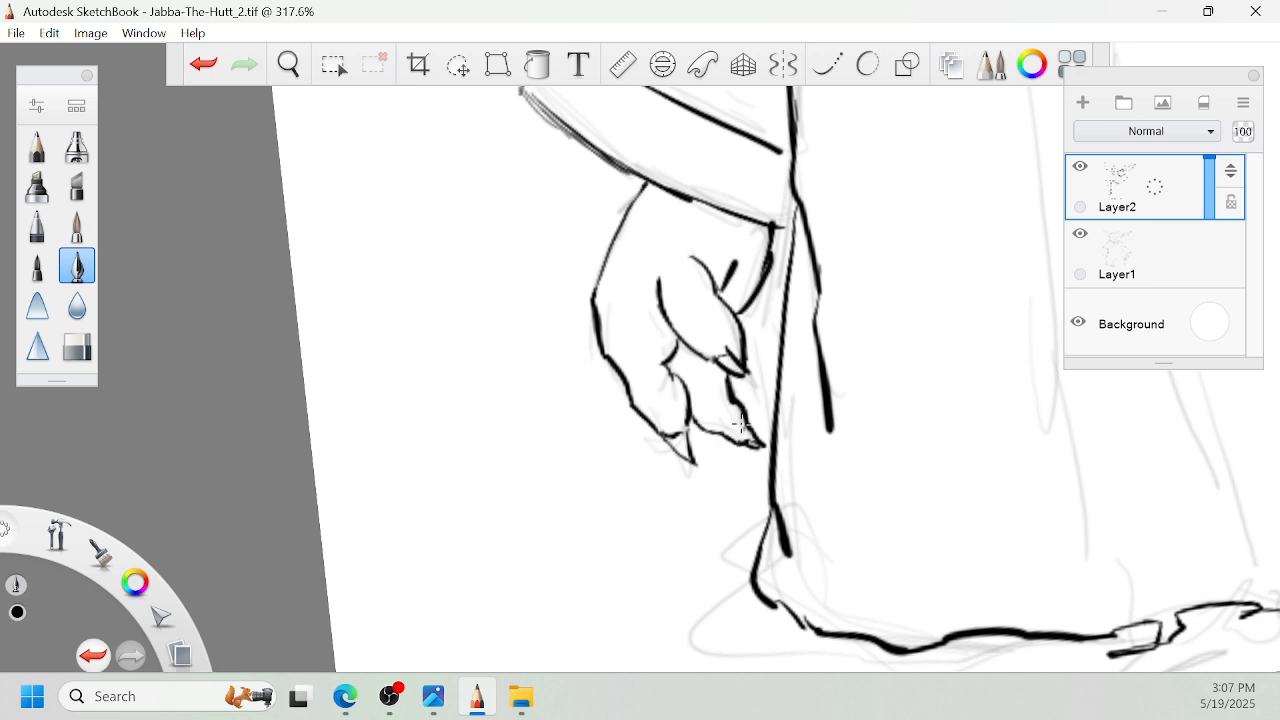
- Ink the two long lines of the robe's front band from the hanging cloth piece down to the hem
key(space)
drag(1033, 328, 887, 283)
drag(915, 235, 689, 494)
drag(845, 373, 763, 483)
drag(712, 394, 768, 308)
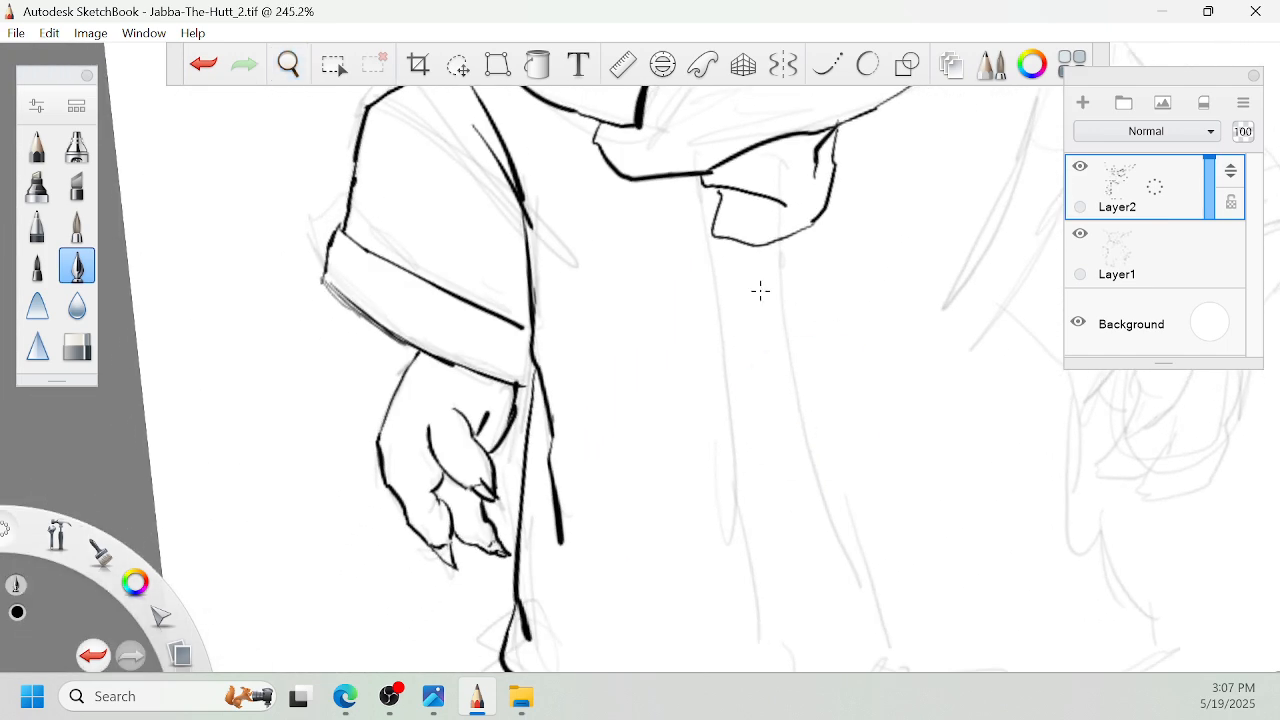
key(space)
mouse_move(703, 183)
mouse_down()
mouse_move(731, 433)
mouse_move(772, 320)
mouse_move(808, 565)
mouse_up()
mouse_move(828, 118)
mouse_down()
mouse_move(866, 312)
mouse_move(950, 545)
mouse_up()
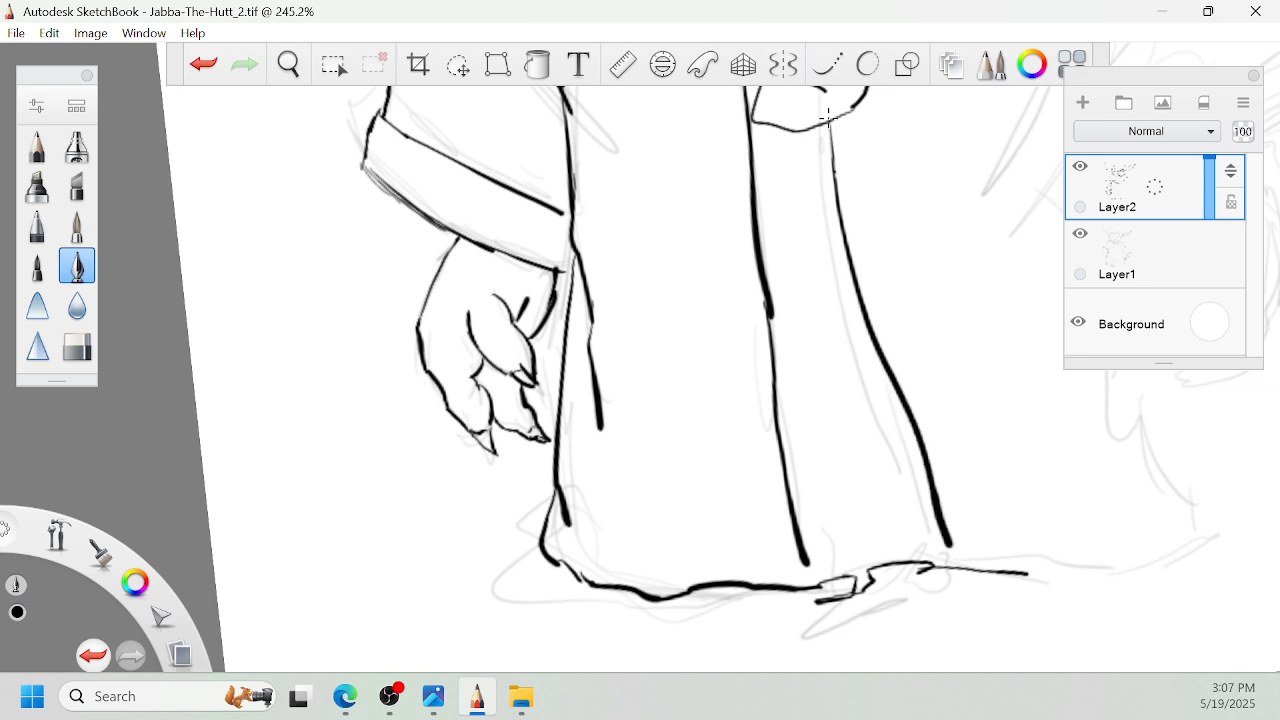
- Reinforce the upper part of the front band's left line with a second stroke
key(space)
drag(852, 206, 860, 314)
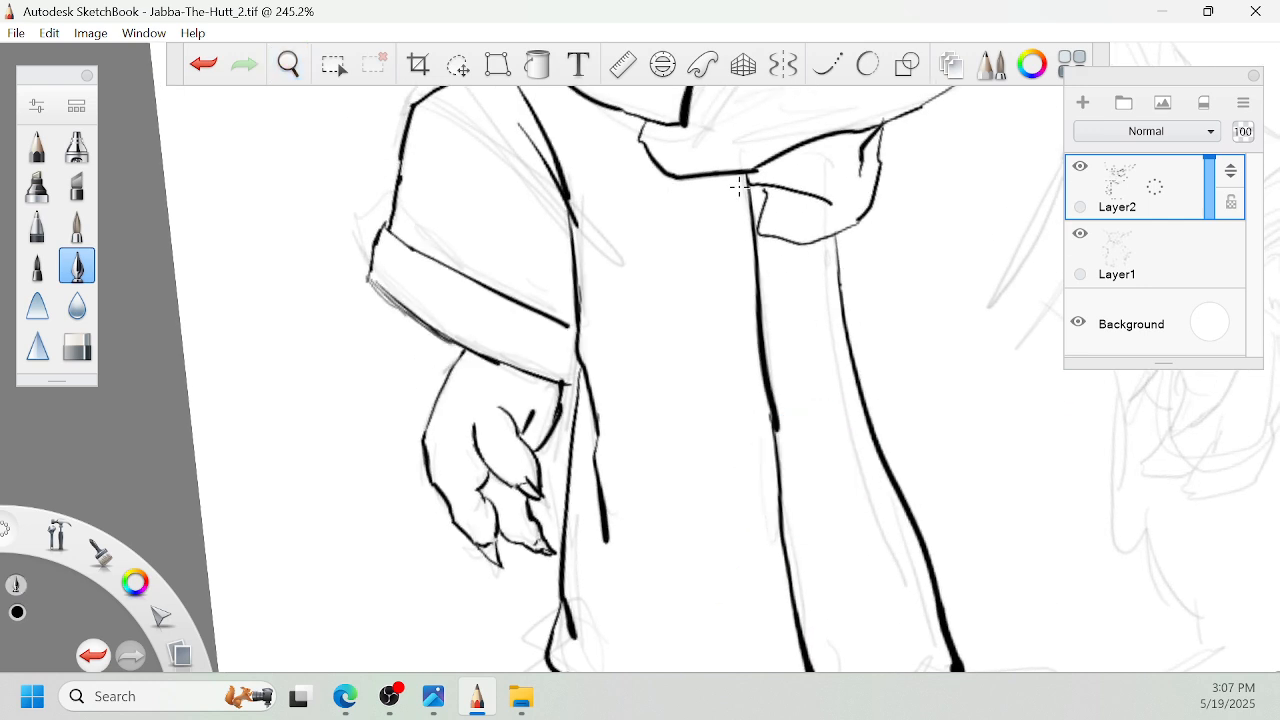
drag(739, 186, 762, 380)
- Add fold strokes to the cloth of the left sleeve above the cuff
key(space)
drag(638, 112, 704, 271)
mouse_move(525, 275)
mouse_down()
mouse_move(617, 376)
mouse_move(584, 309)
mouse_up()
mouse_move(586, 311)
mouse_down()
mouse_move(622, 375)
mouse_move(616, 410)
mouse_move(689, 394)
mouse_move(729, 420)
mouse_move(801, 327)
mouse_up()
- Ink one brow crease above each eye, leaving the middle of the forehead open
key(space)
drag(857, 280, 843, 400)
drag(700, 257, 945, 386)
drag(763, 260, 985, 442)
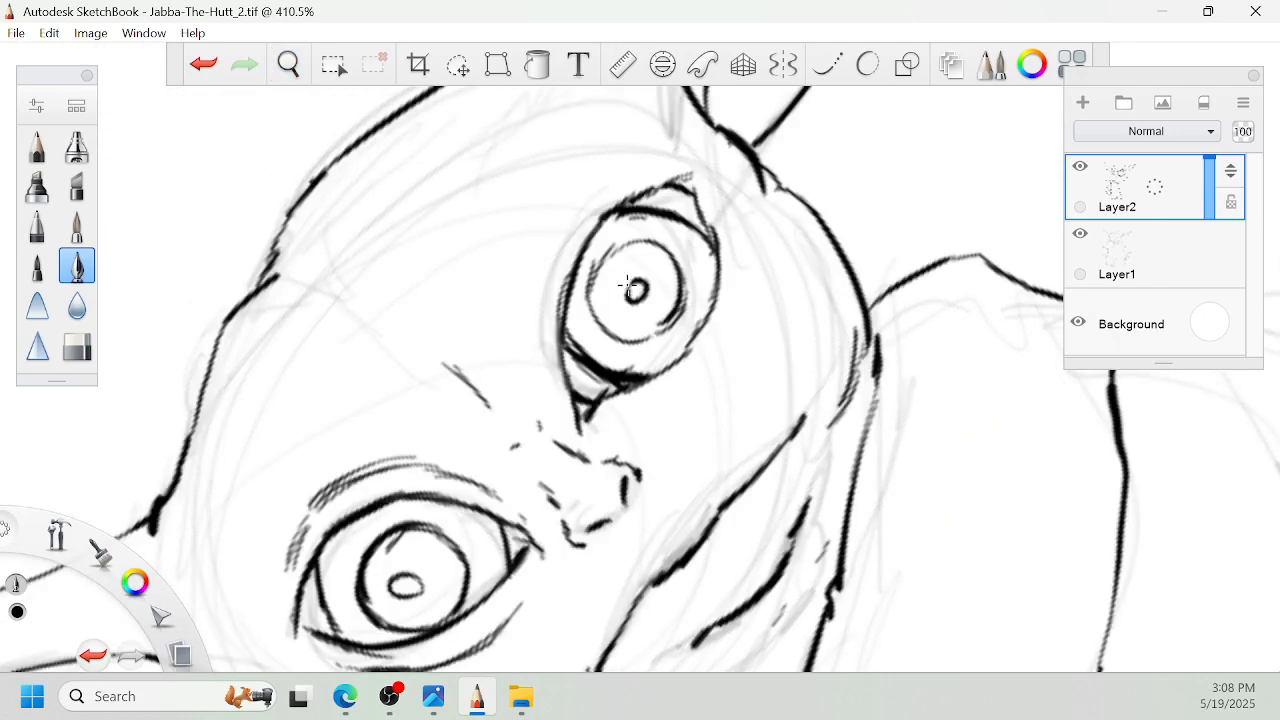
drag(410, 306, 533, 158)
drag(408, 366, 270, 478)
- Ink the stacked wrinkle lines across both halves of the forehead above the brow creases
mouse_move(460, 374)
mouse_down()
mouse_move(603, 380)
mouse_move(704, 362)
mouse_up()
mouse_move(603, 292)
mouse_down()
mouse_move(562, 328)
mouse_move(482, 472)
mouse_up()
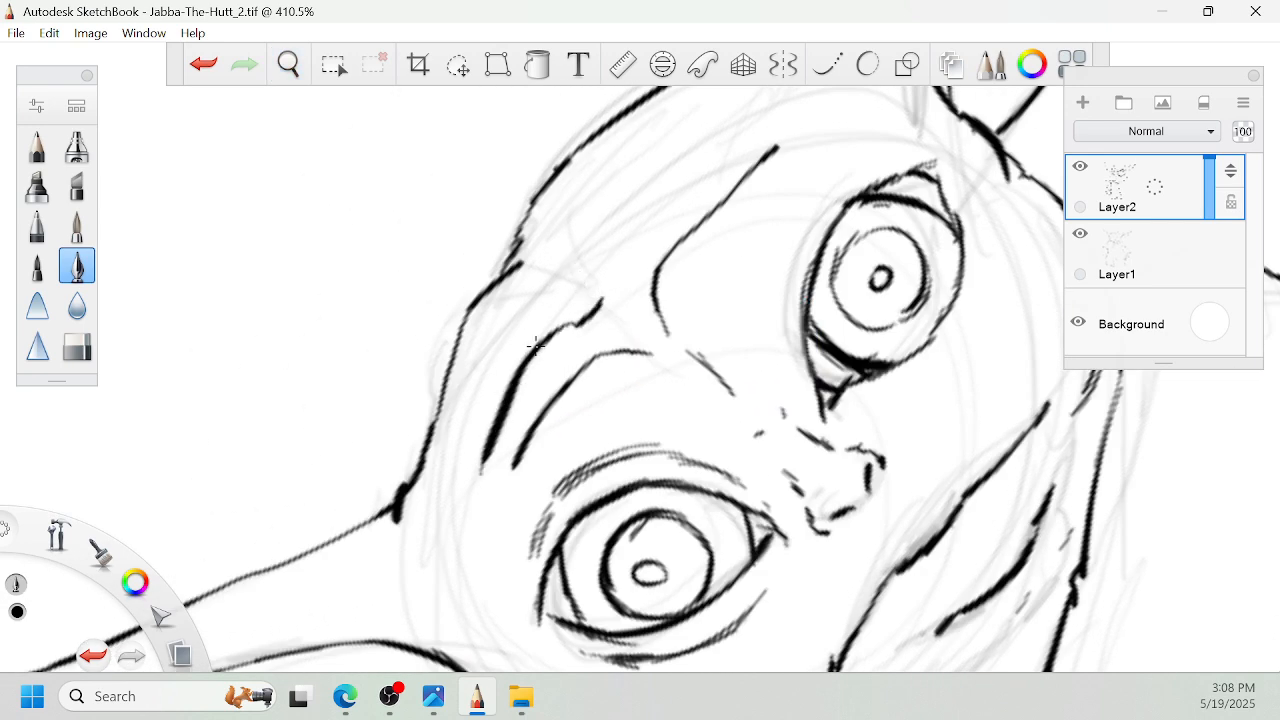
drag(558, 291, 465, 424)
drag(612, 244, 726, 132)
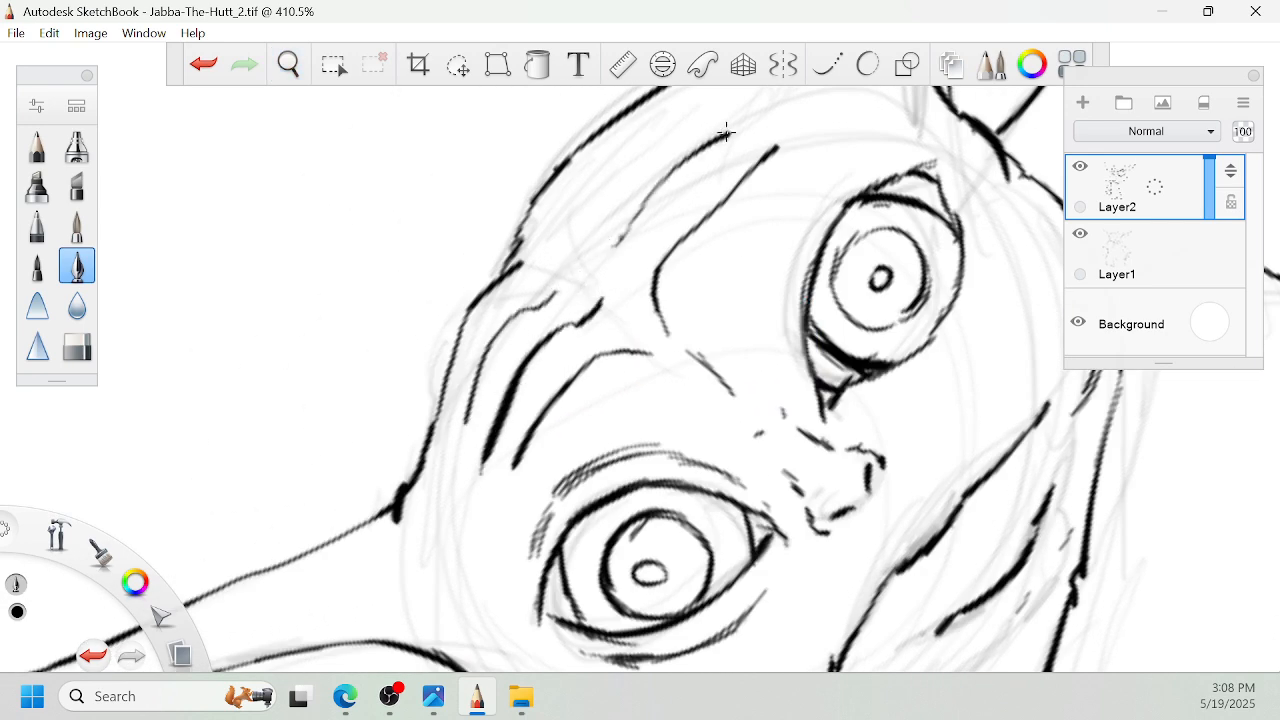
drag(572, 241, 670, 126)
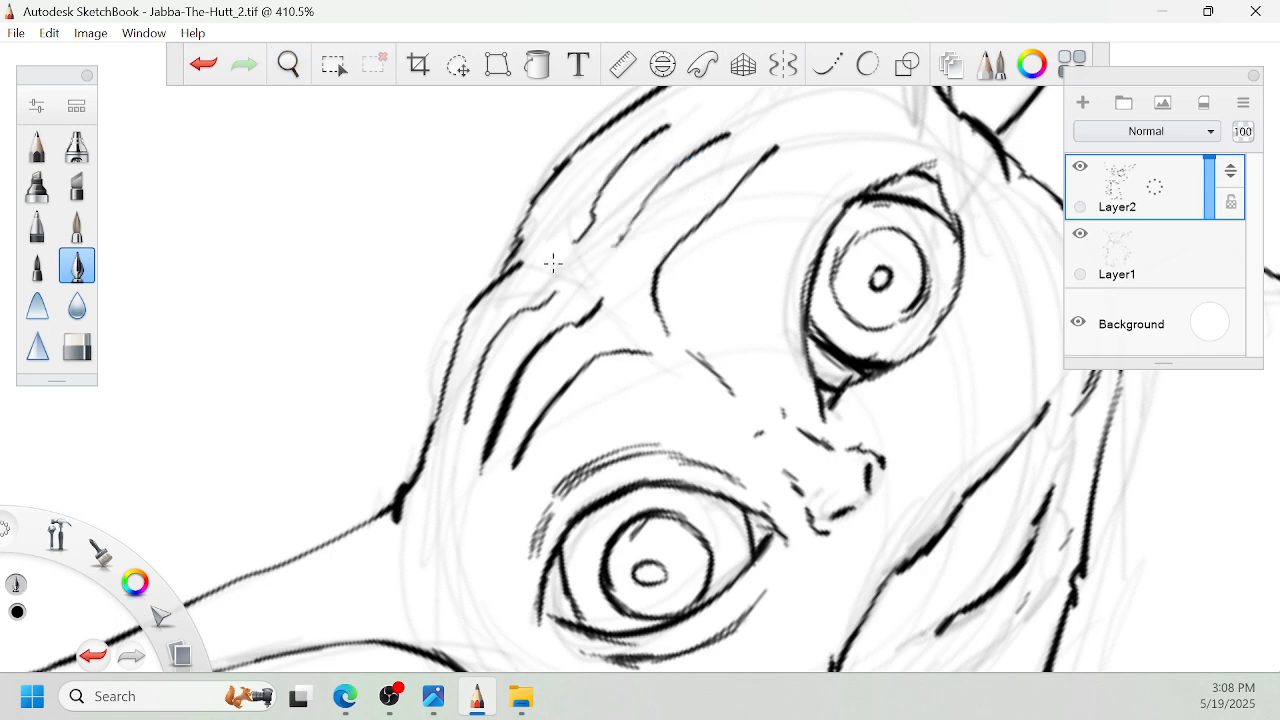
drag(538, 250, 569, 189)
- Ink the second cloth layer behind the right collar flap, from its upper tip down to the hanging cloth piece
key(space)
drag(712, 216, 603, 374)
mouse_move(916, 393)
mouse_down()
mouse_move(688, 466)
mouse_move(512, 574)
mouse_up()
drag(690, 472, 686, 302)
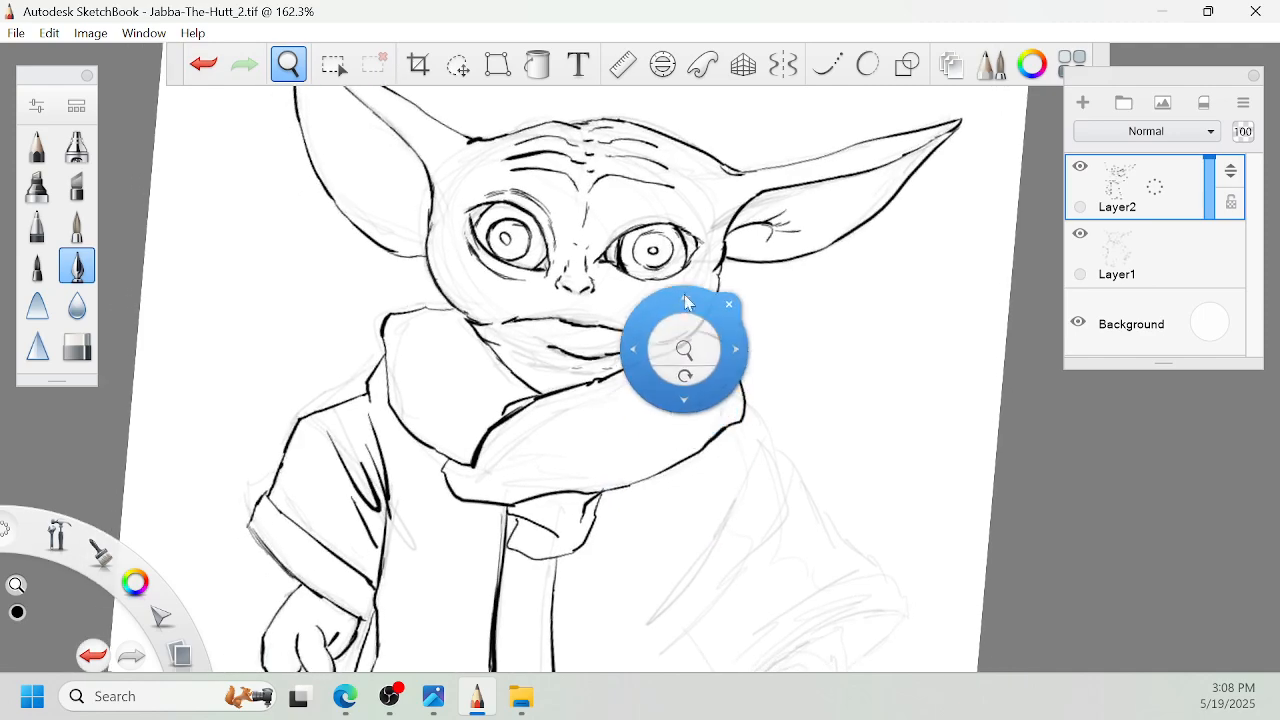
mouse_move(686, 353)
mouse_down()
mouse_move(769, 483)
mouse_move(711, 355)
mouse_up()
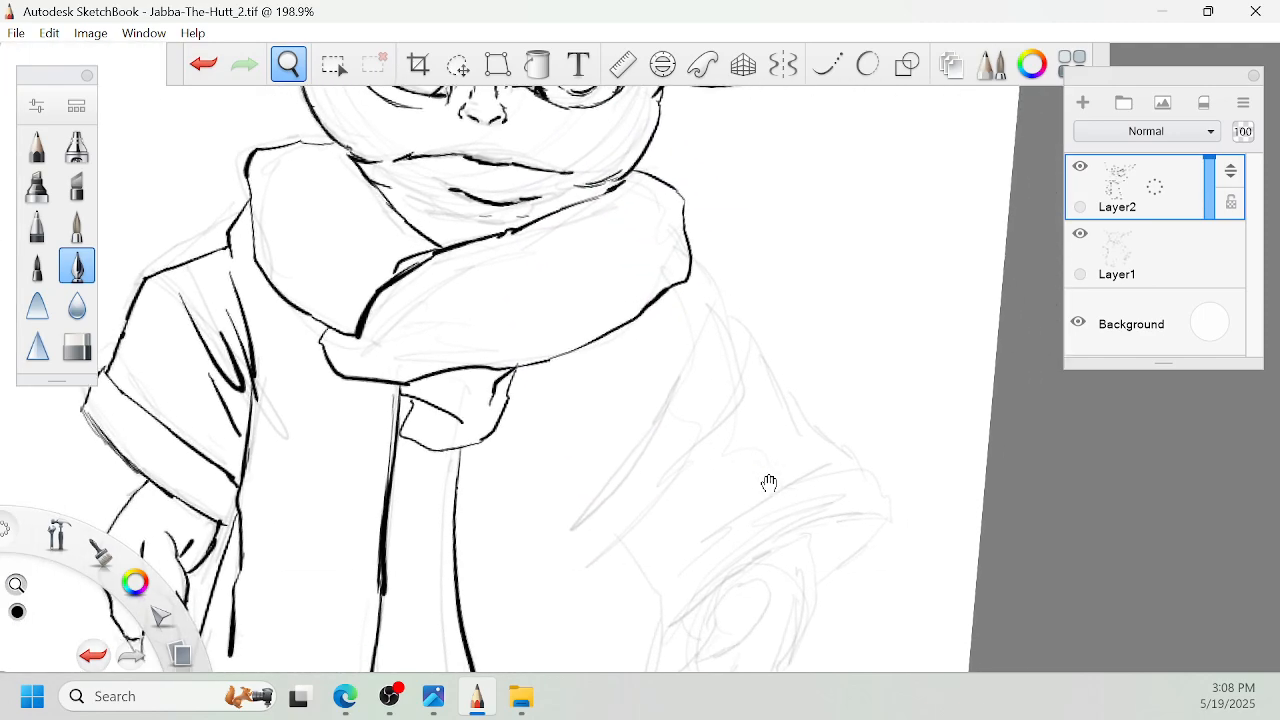
drag(692, 305, 665, 465)
mouse_move(710, 434)
mouse_down()
mouse_move(757, 380)
mouse_move(797, 293)
mouse_up()
drag(778, 242, 737, 330)
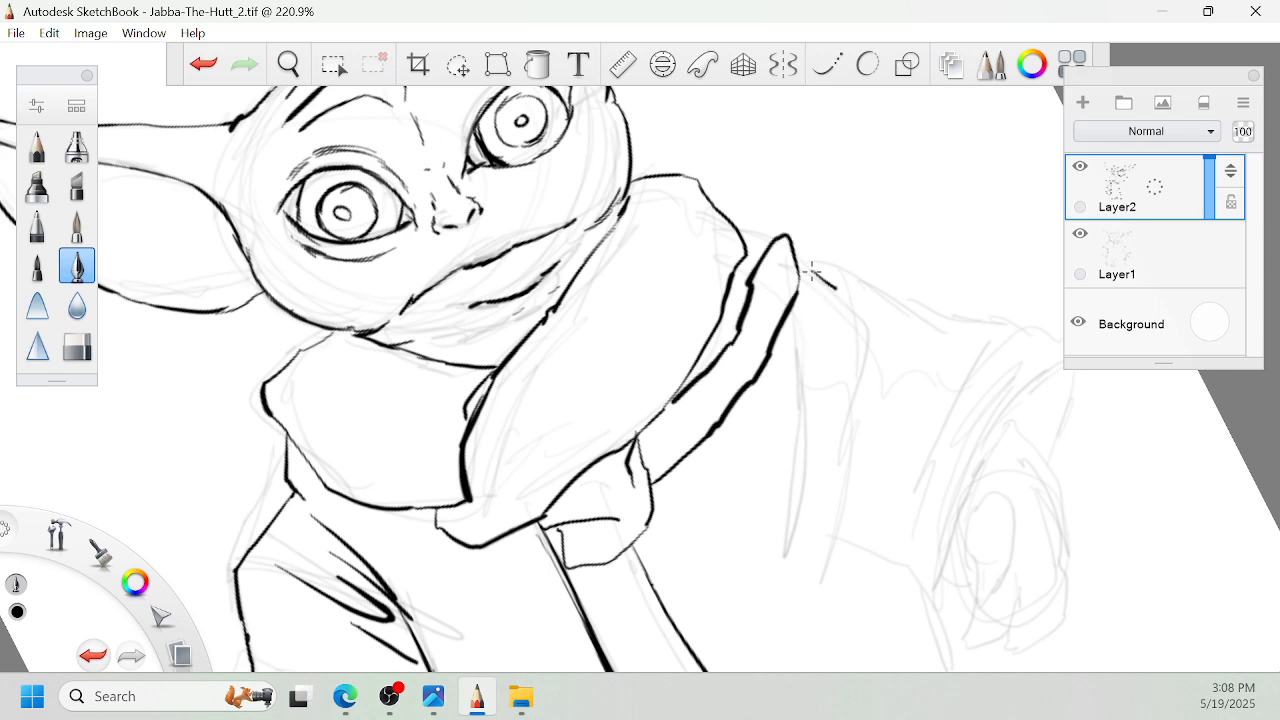
- Ink the right sleeve's inner edge down from the shoulder and a short curved fold beside its lower end
drag(836, 294, 845, 530)
scroll(943, 457, down, 5)
mouse_move(808, 335)
mouse_down()
mouse_move(828, 426)
mouse_move(848, 450)
mouse_up()
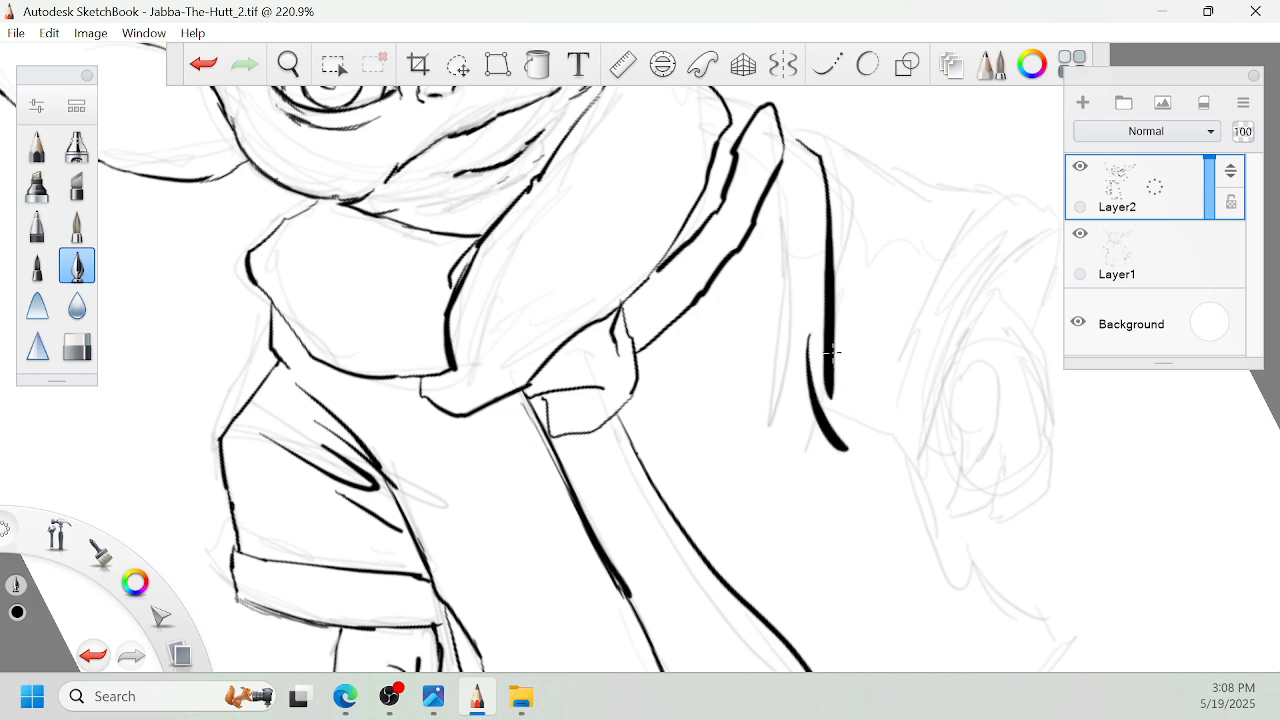
- Ink the robe's right side edge down to its pointed lower corner and join it to the hem at the front band
key(space)
mouse_move(835, 395)
mouse_down()
mouse_move(898, 458)
mouse_move(840, 334)
mouse_up()
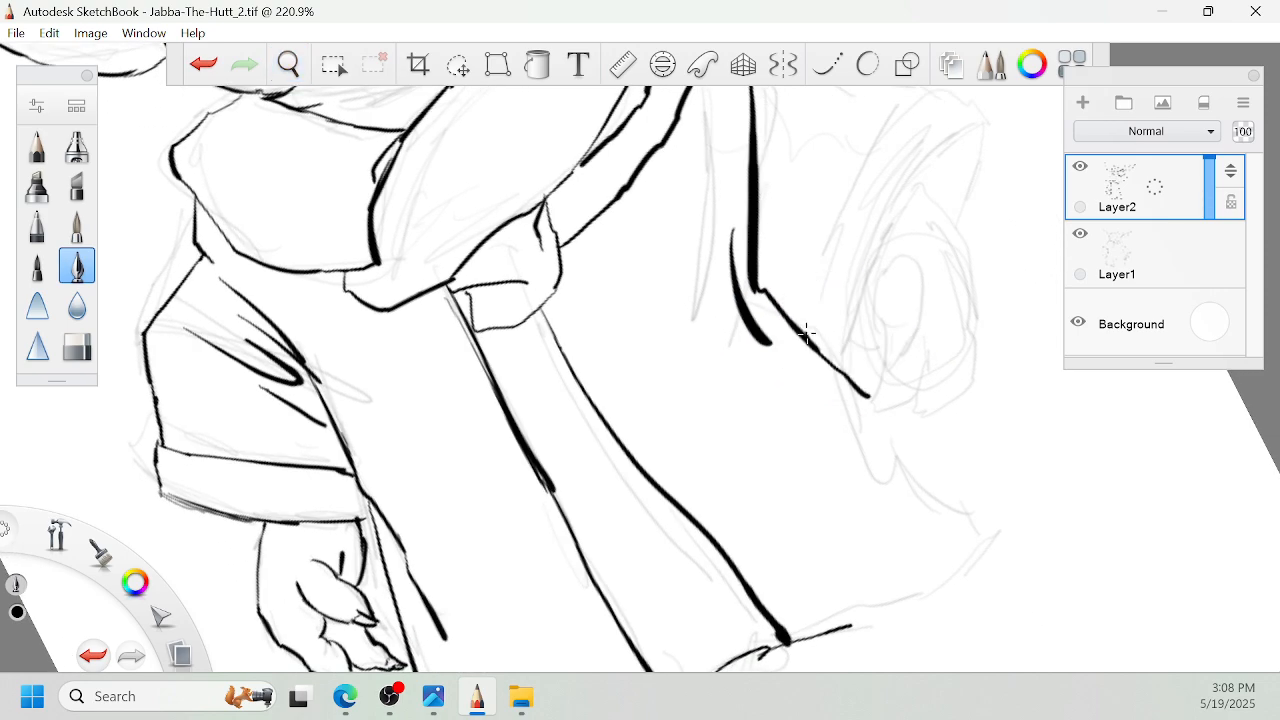
drag(864, 392, 908, 453)
drag(808, 338, 912, 446)
key(space)
drag(865, 403, 938, 467)
mouse_move(944, 472)
mouse_down()
mouse_move(950, 395)
mouse_move(981, 352)
mouse_up()
mouse_move(841, 484)
mouse_down()
mouse_move(970, 378)
mouse_move(865, 293)
mouse_up()
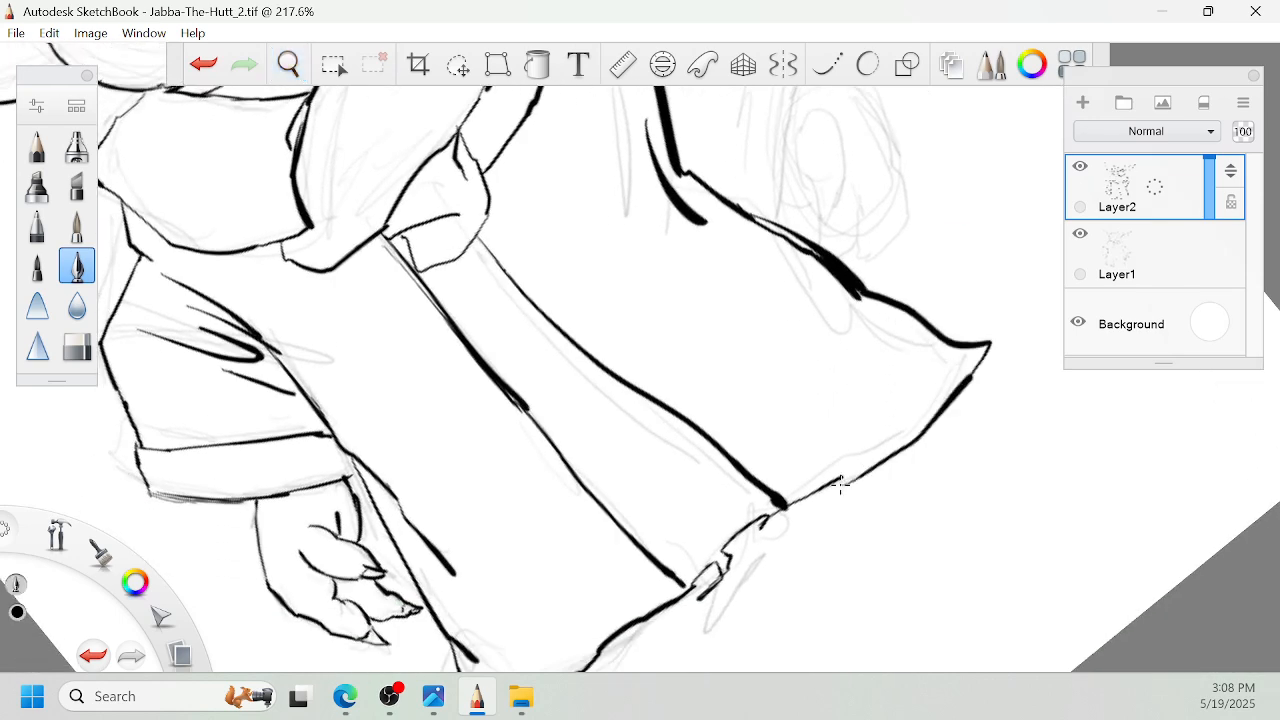
- Ink the curved rim of the right cuff around the hand opening
key(space)
drag(920, 243, 924, 479)
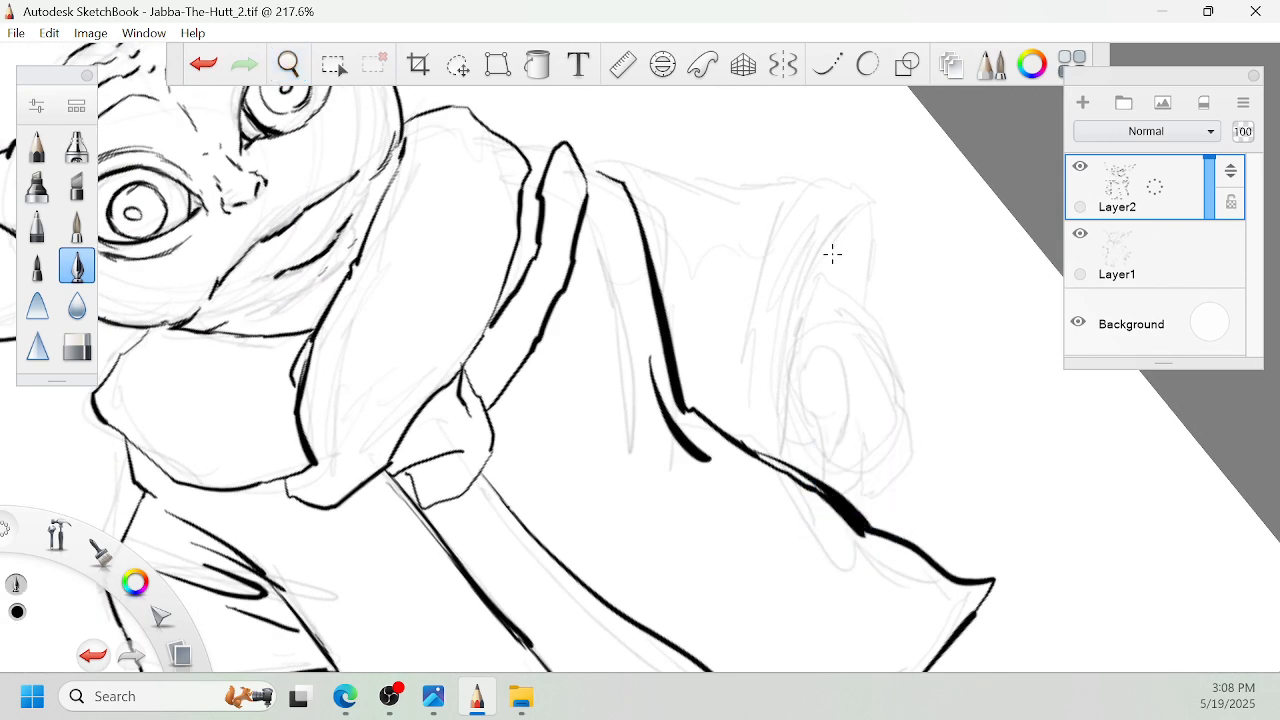
drag(832, 238, 800, 424)
drag(814, 292, 805, 448)
drag(828, 244, 793, 364)
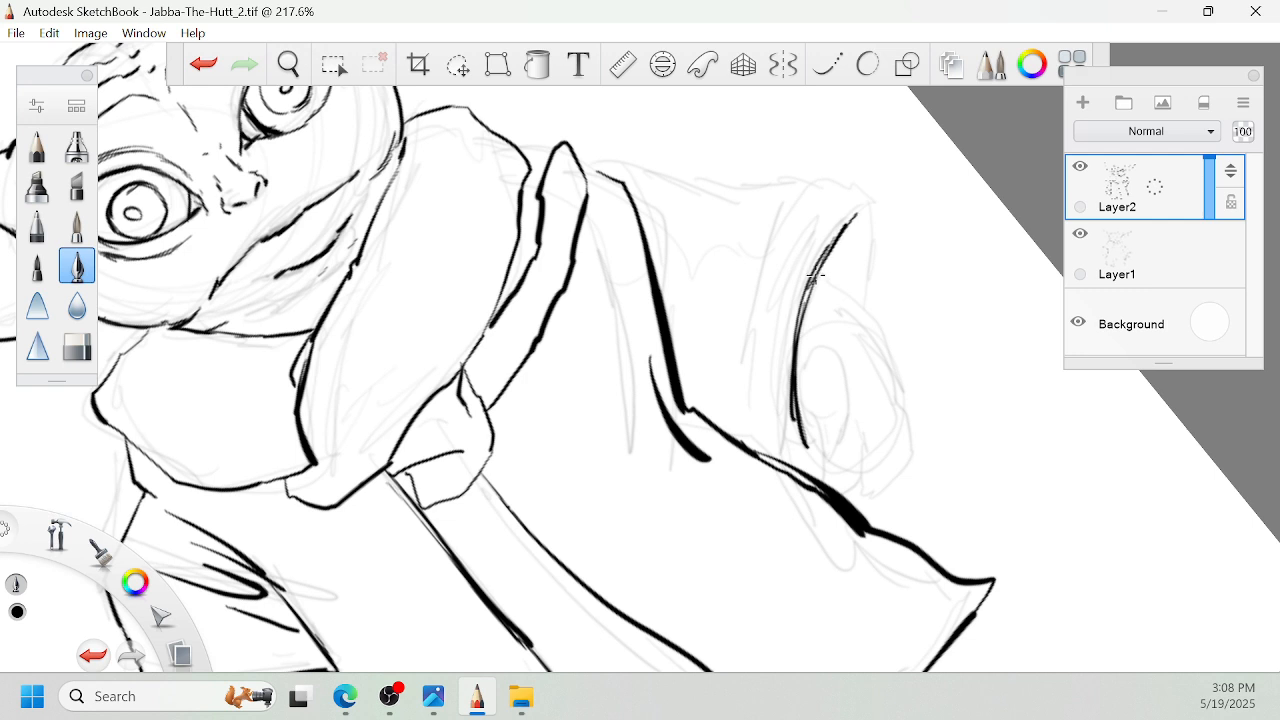
- Ink the curved seam line of the right cuff and close the cuff's outer end
drag(778, 228, 737, 380)
drag(746, 302, 742, 420)
drag(812, 184, 740, 318)
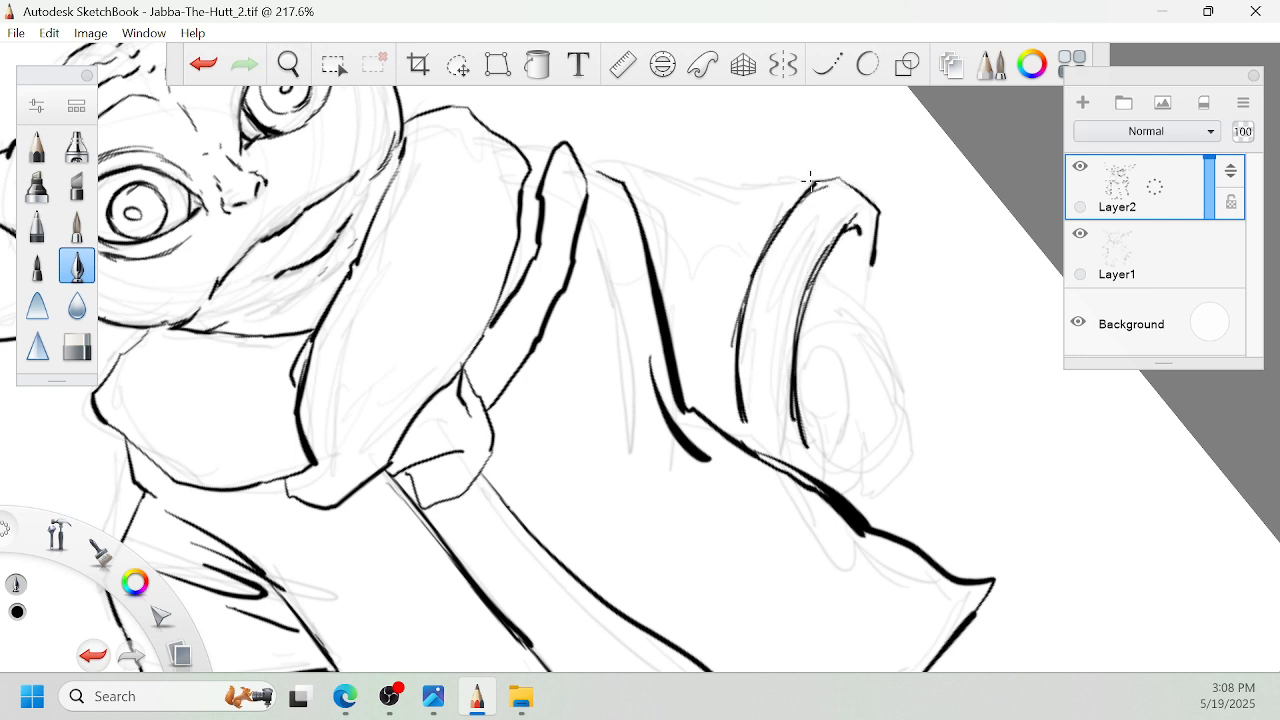
- Ink the fold strokes above the right cuff and the sleeve's outer edge up to the shoulder
drag(803, 174, 716, 285)
mouse_move(770, 187)
mouse_down()
mouse_move(714, 281)
mouse_move(735, 305)
mouse_up()
key(space)
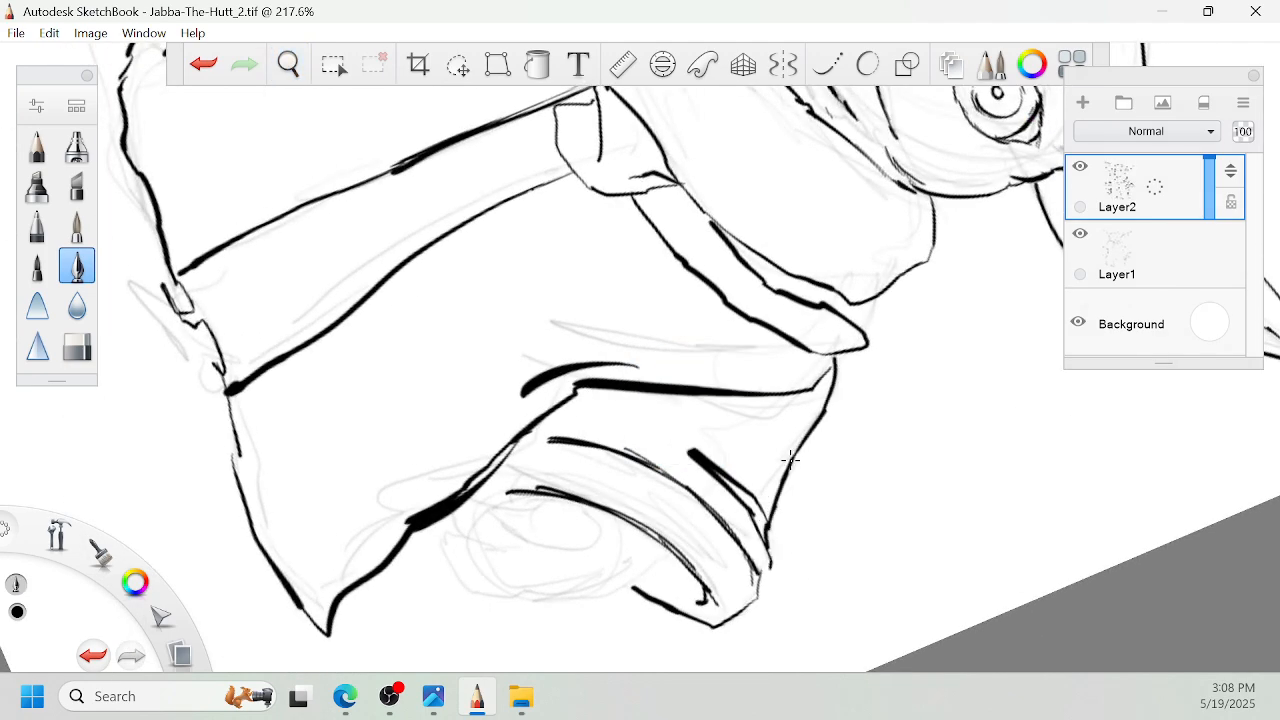
- Ink the right hand's first finger with its pointed claw below the cuff rim
key(space)
drag(784, 366, 863, 214)
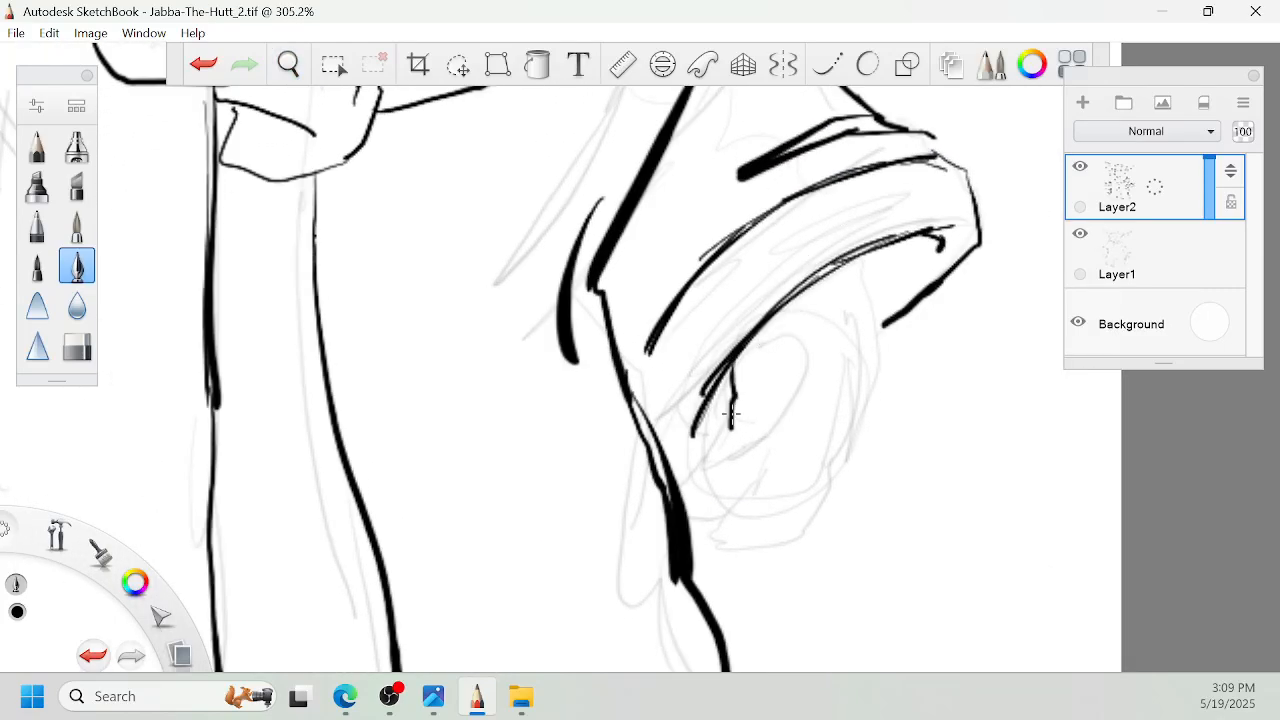
drag(731, 413, 740, 452)
key(space)
drag(801, 448, 851, 389)
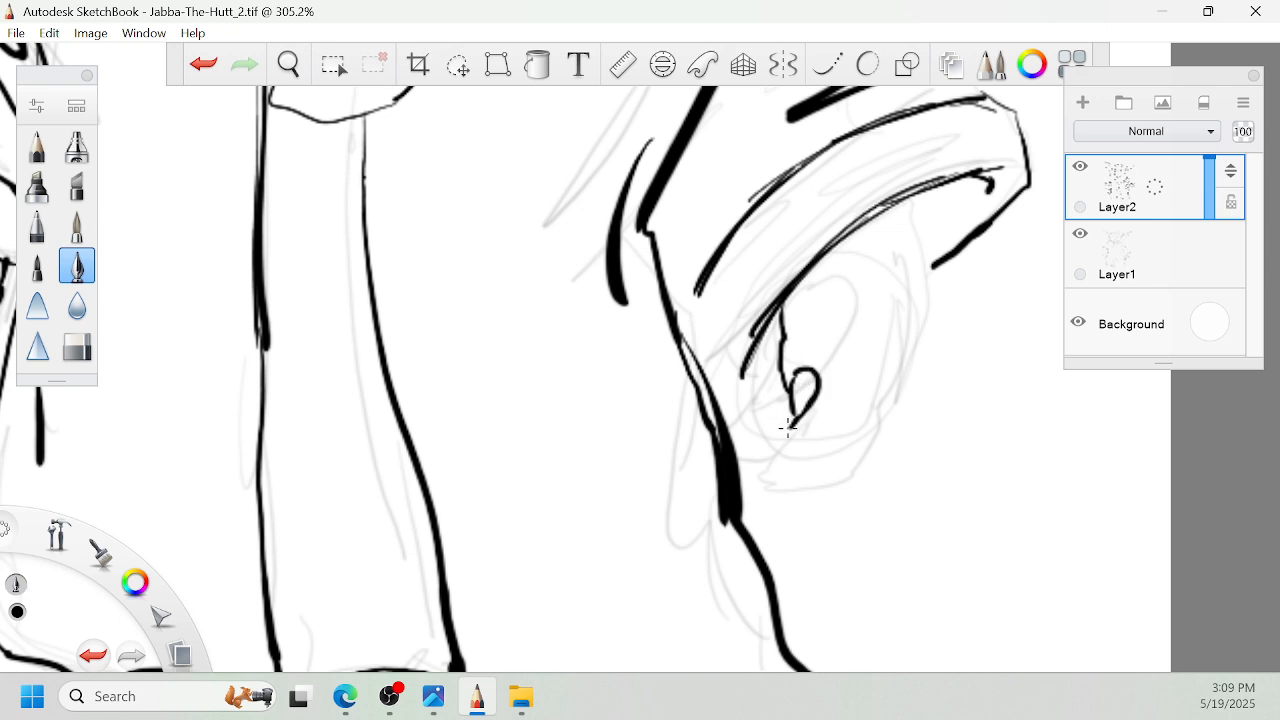
drag(832, 346, 850, 263)
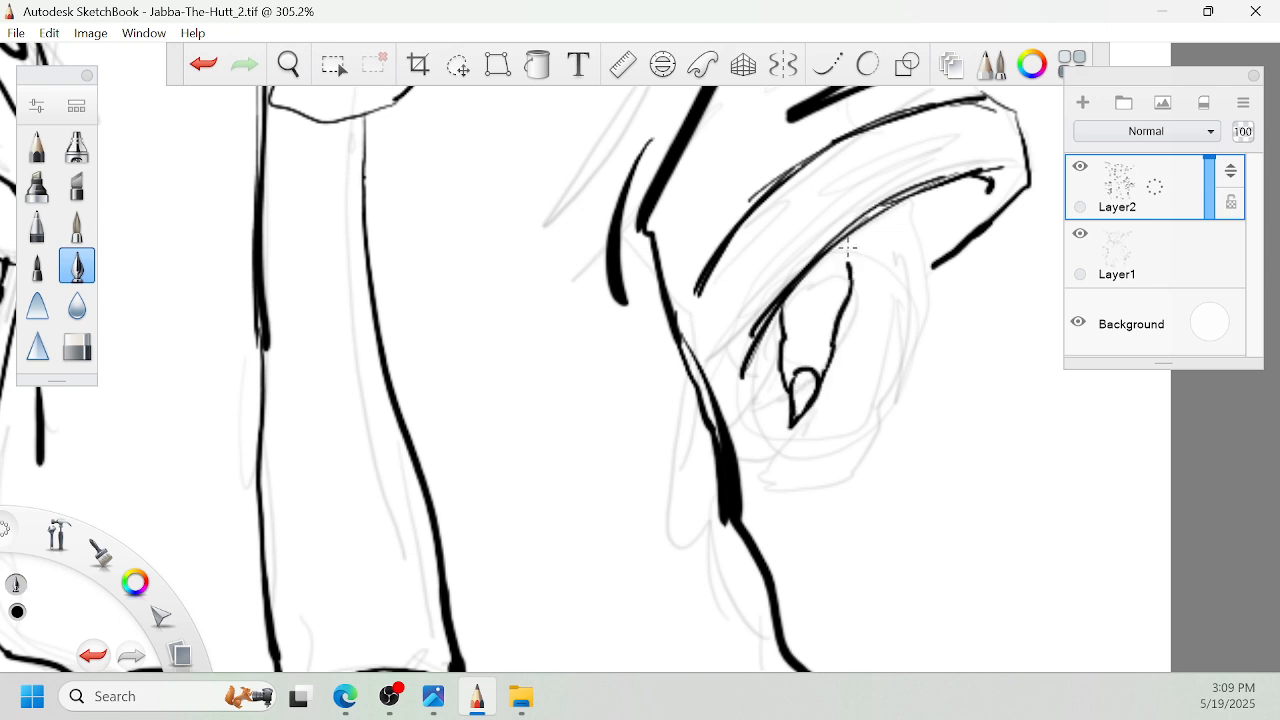
- Ink the outer edge of the right hand and its remaining fingers with small pointed claws beneath the cuff
key(space)
drag(920, 337, 939, 316)
drag(888, 228, 900, 346)
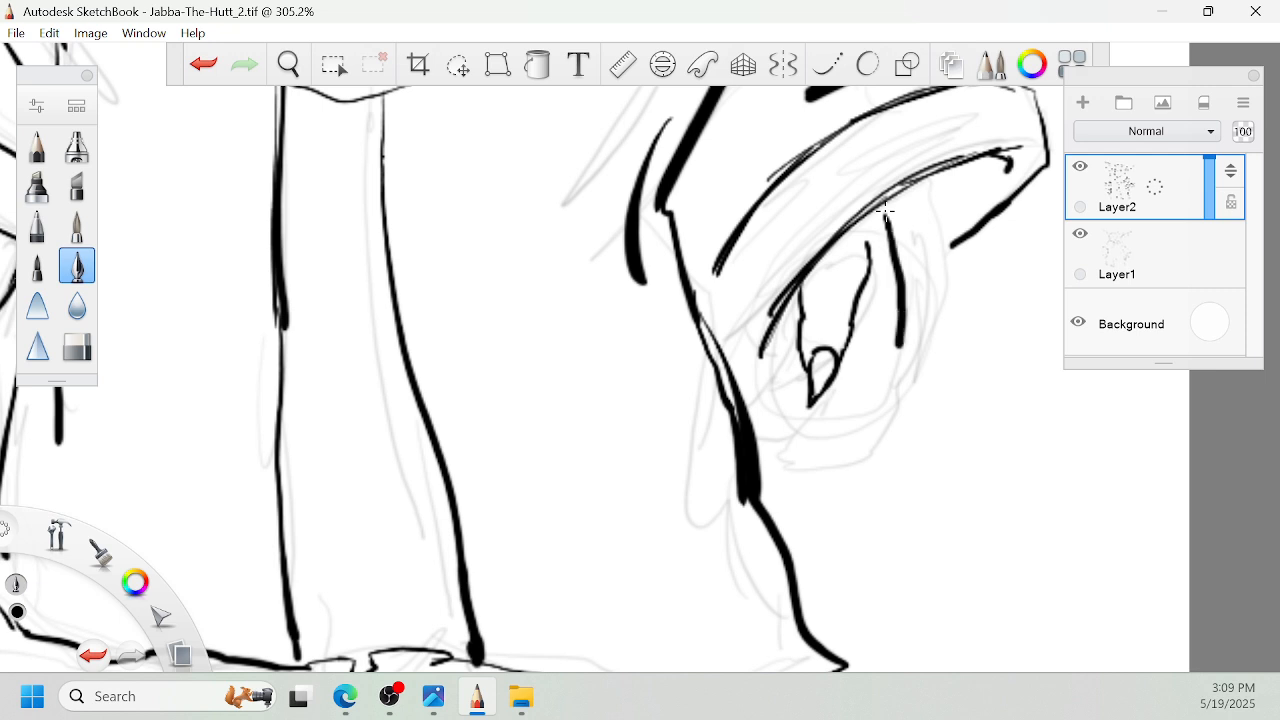
key(space)
drag(923, 405, 953, 355)
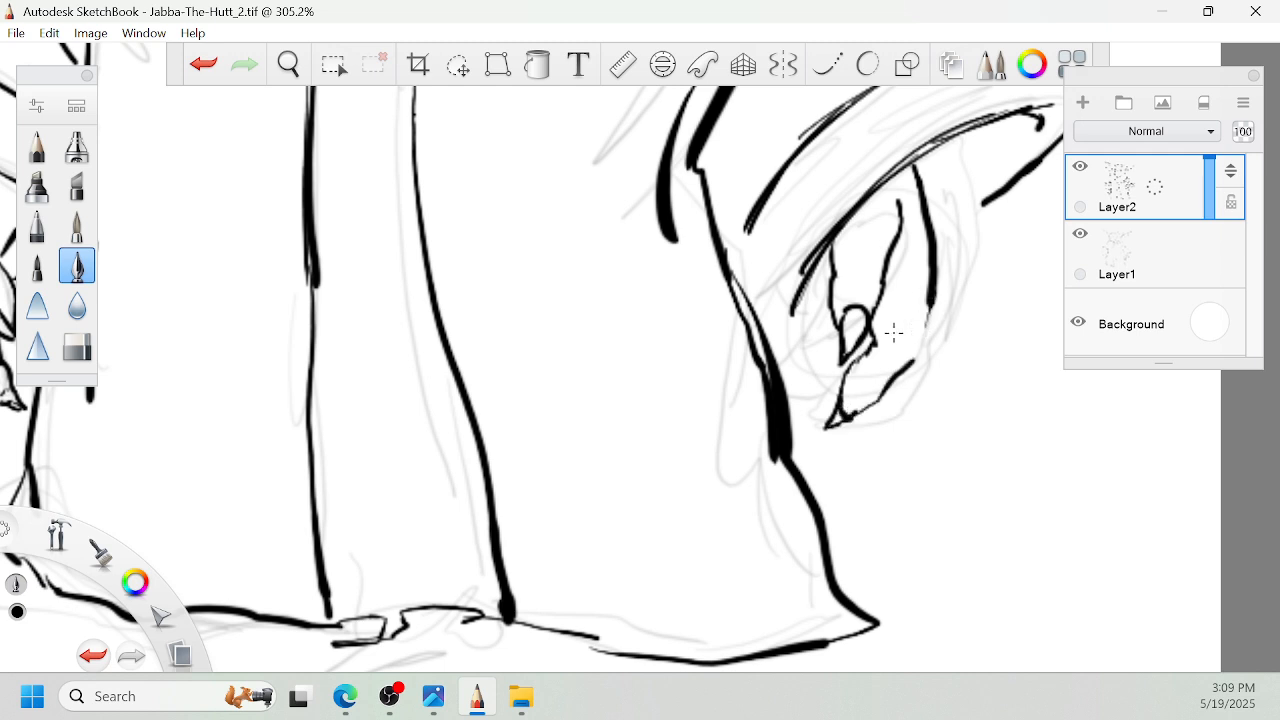
key(space)
drag(894, 332, 938, 322)
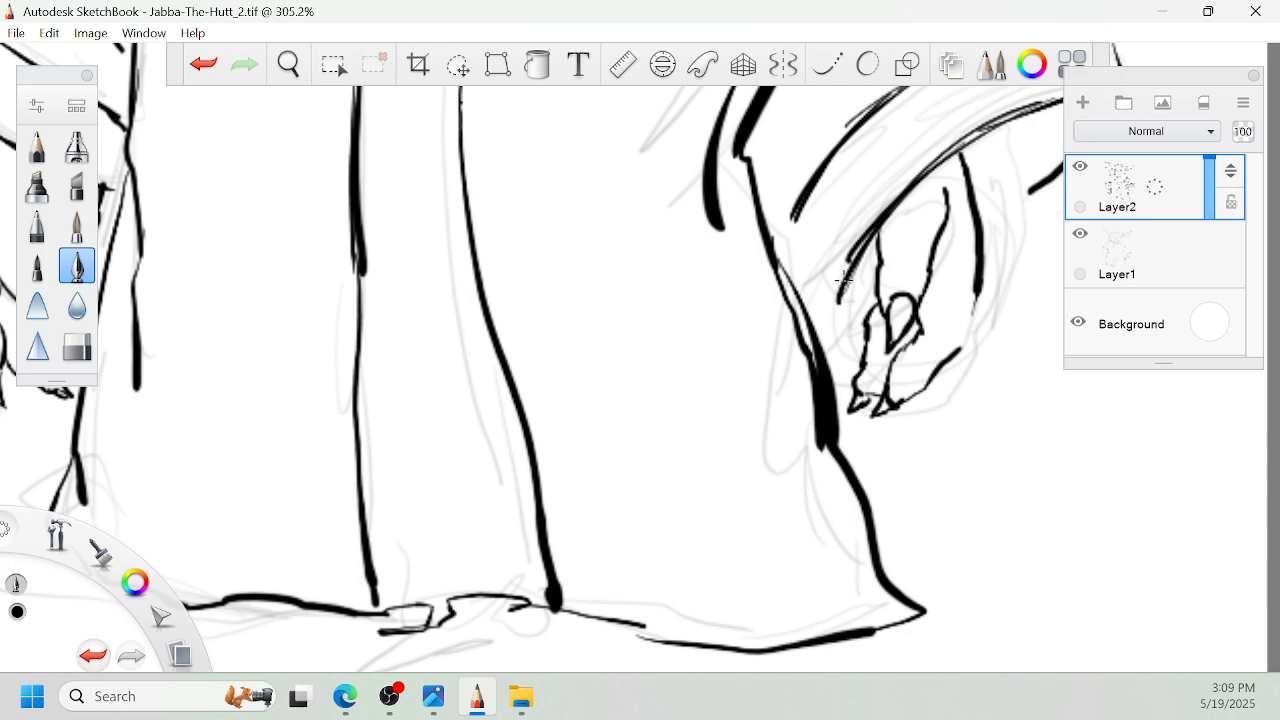
- Close the right cuff's lower end against the robe edge and join its outer line to the hand's outline
drag(849, 268, 843, 340)
drag(797, 212, 778, 278)
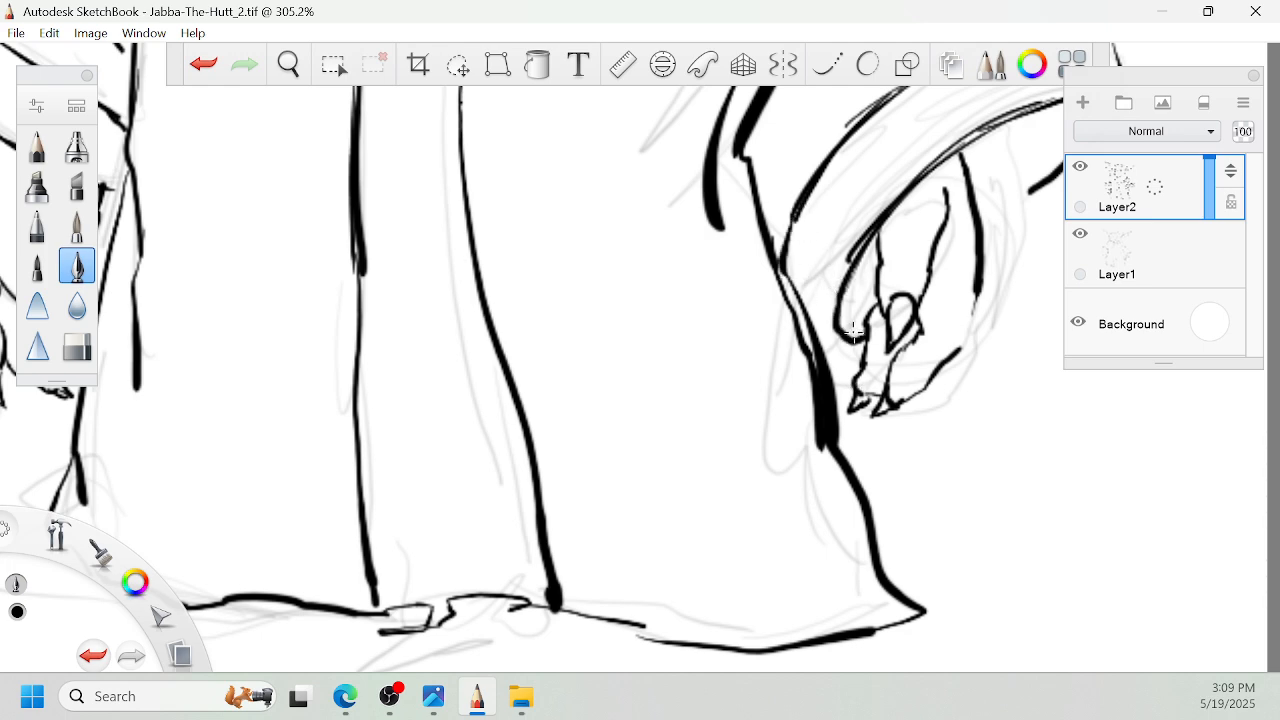
drag(974, 298, 966, 350)
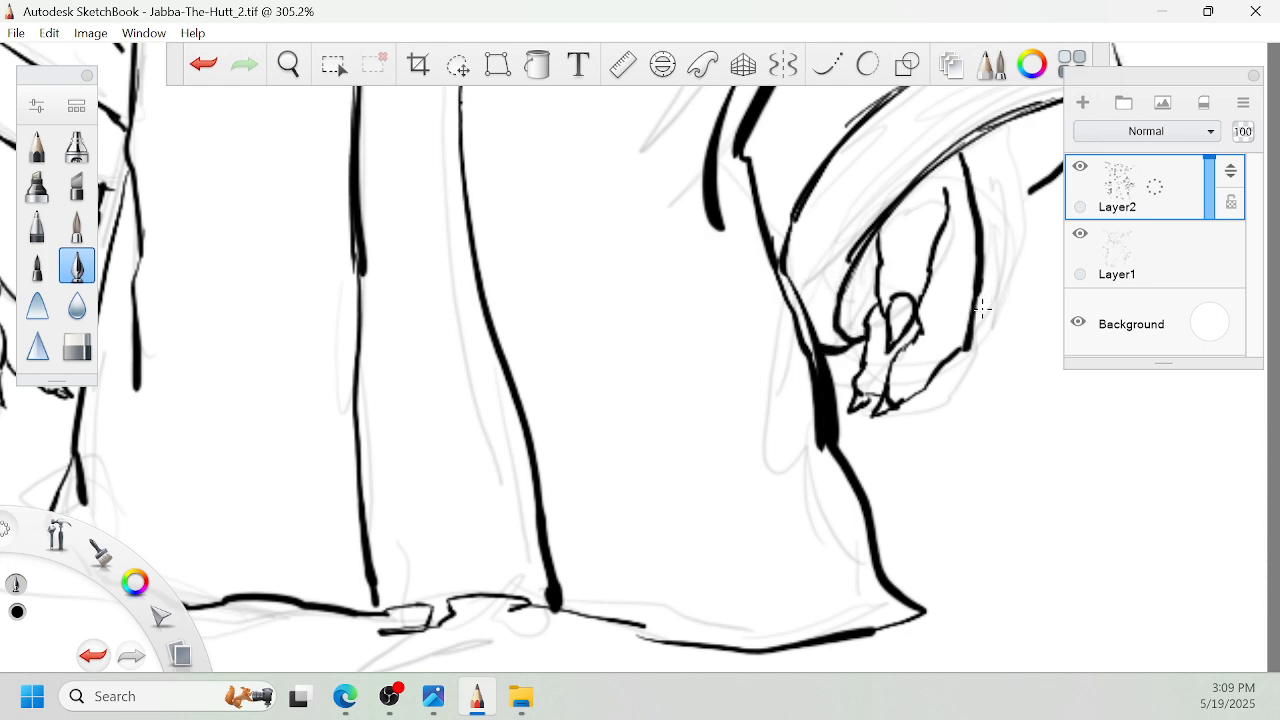
key(space)
drag(1031, 261, 966, 330)
drag(974, 258, 918, 342)
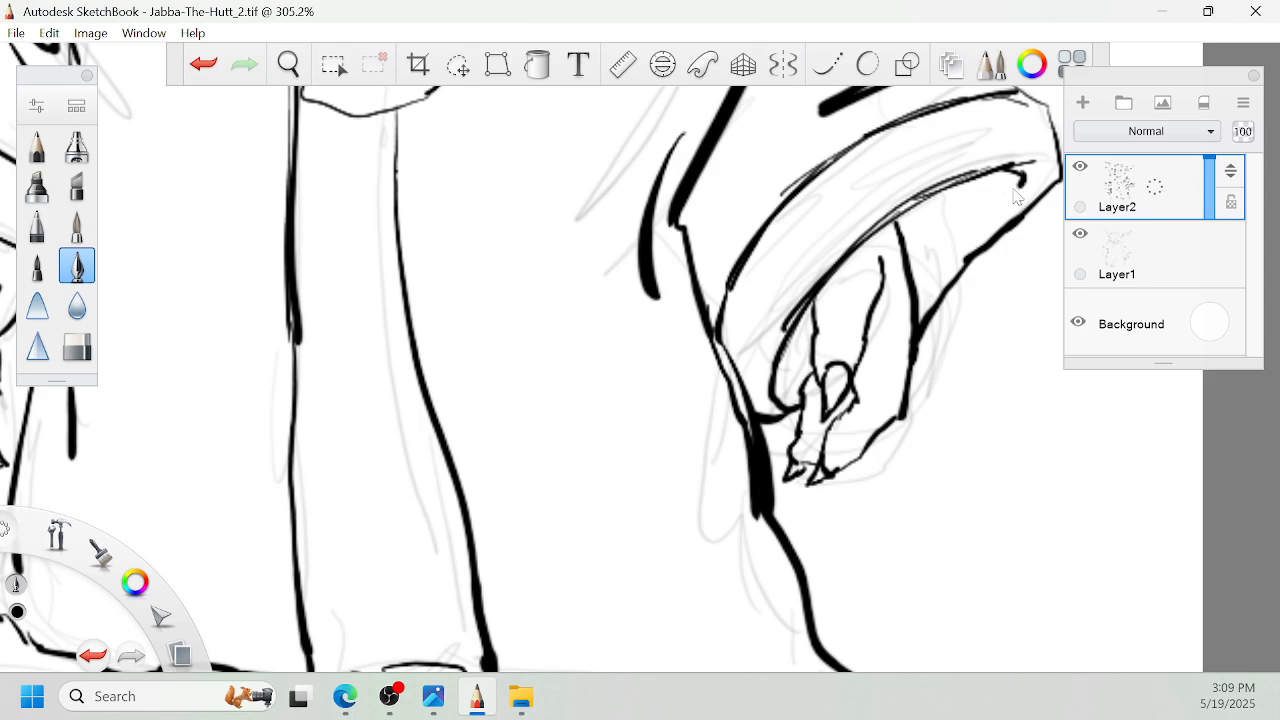
- Ink long fold strokes down the robe's right front and curved fold strokes across its left chest
key(space)
click(884, 266)
drag(886, 276, 820, 225)
drag(768, 176, 821, 263)
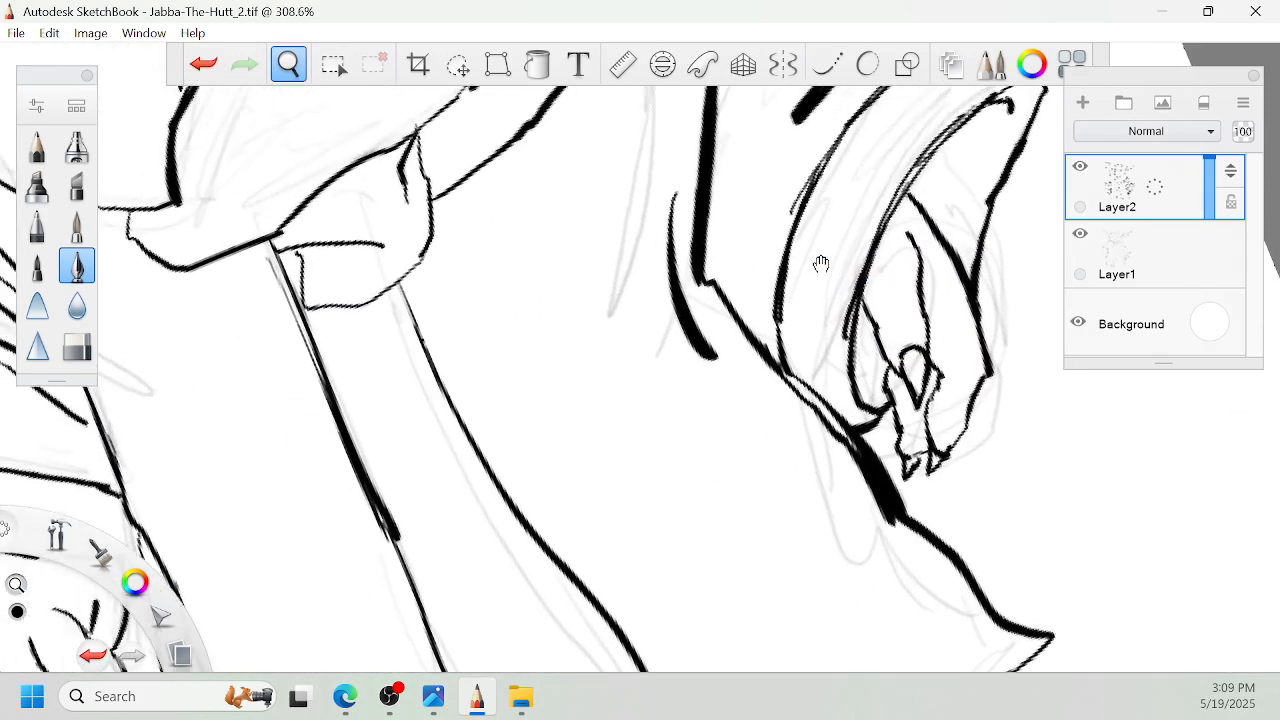
mouse_move(688, 206)
mouse_down()
mouse_move(675, 373)
mouse_move(712, 472)
mouse_up()
mouse_move(603, 248)
mouse_down()
mouse_move(609, 457)
mouse_move(726, 420)
mouse_up()
key(space)
mouse_move(340, 308)
mouse_down()
mouse_move(446, 378)
mouse_move(428, 428)
mouse_up()
drag(378, 252, 478, 330)
- Add a new layer above Layer2 and hide the pencil sketch on Layer1
key(space)
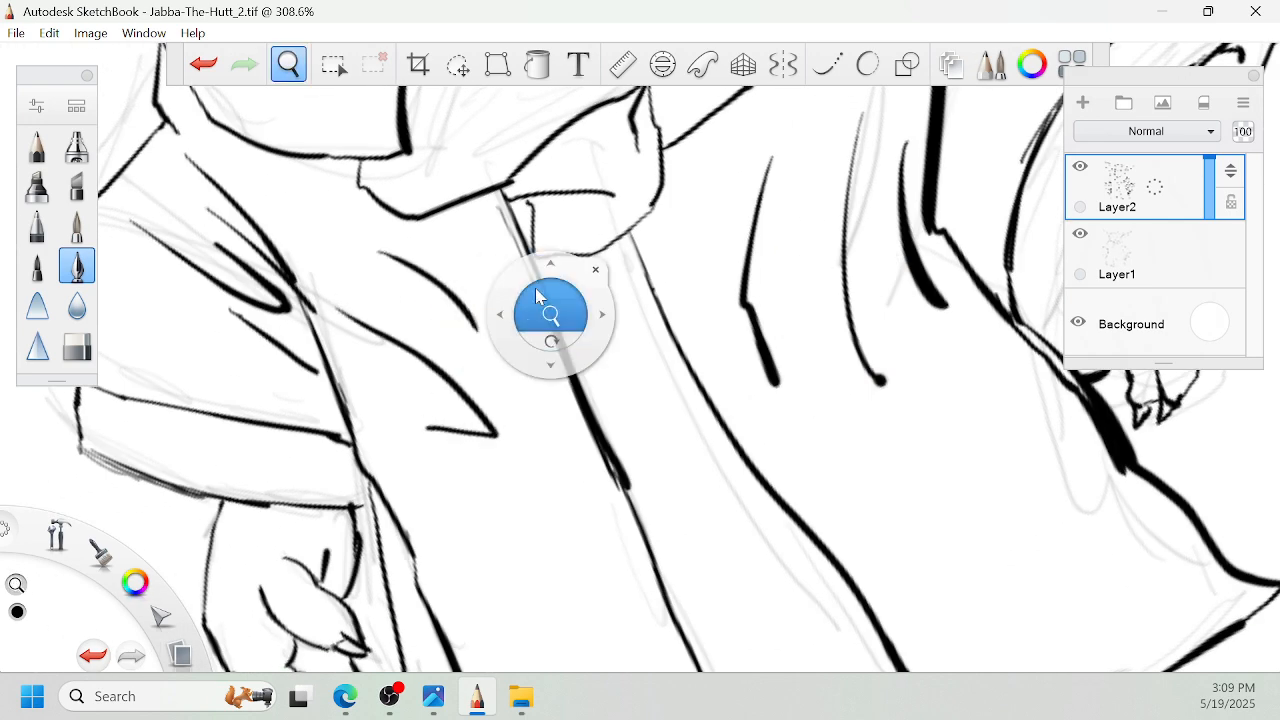
drag(537, 295, 474, 464)
drag(652, 285, 746, 372)
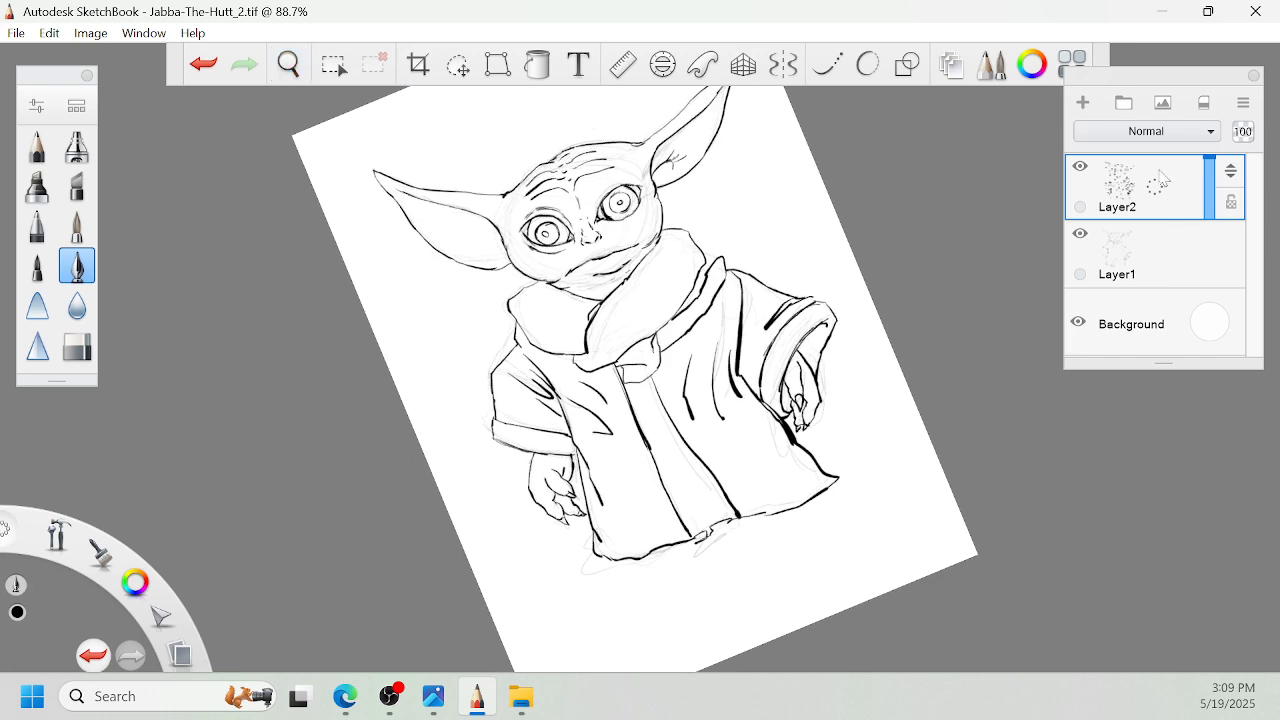
drag(1155, 178, 1172, 146)
click(1080, 302)
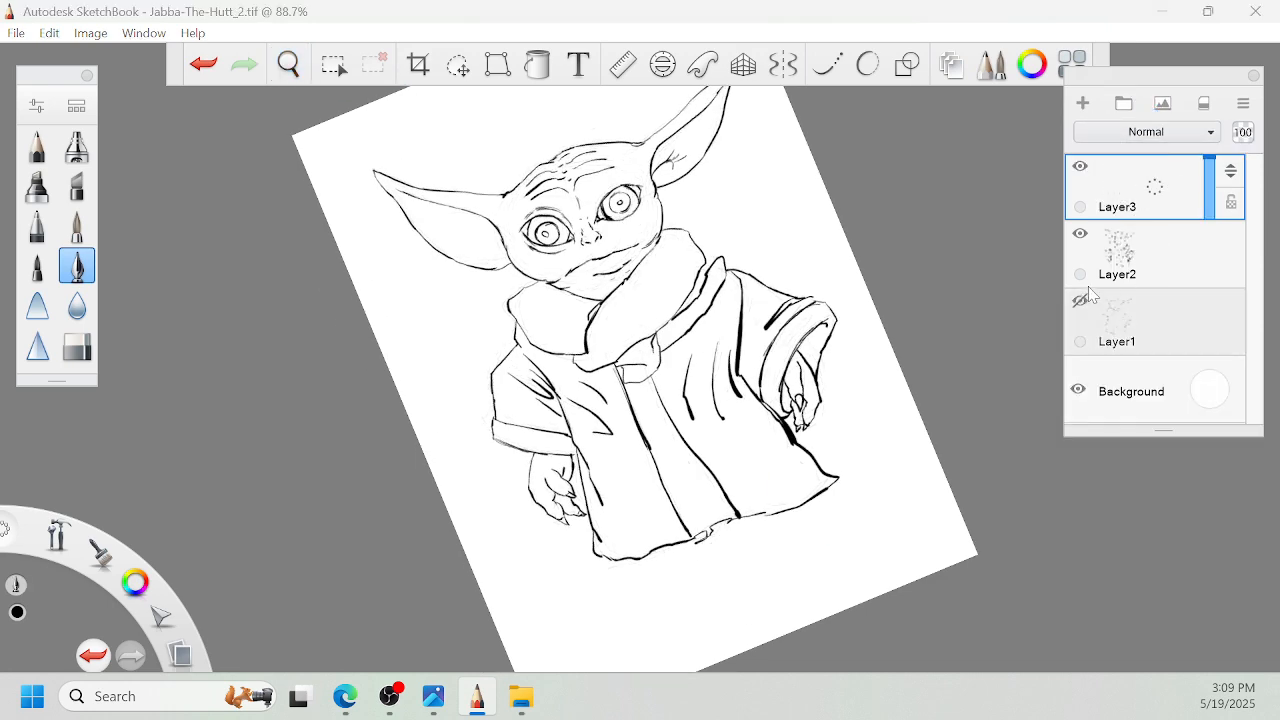
- Fill the left eye's iris solid black on the new layer, leaving the small oval highlight white
key(space)
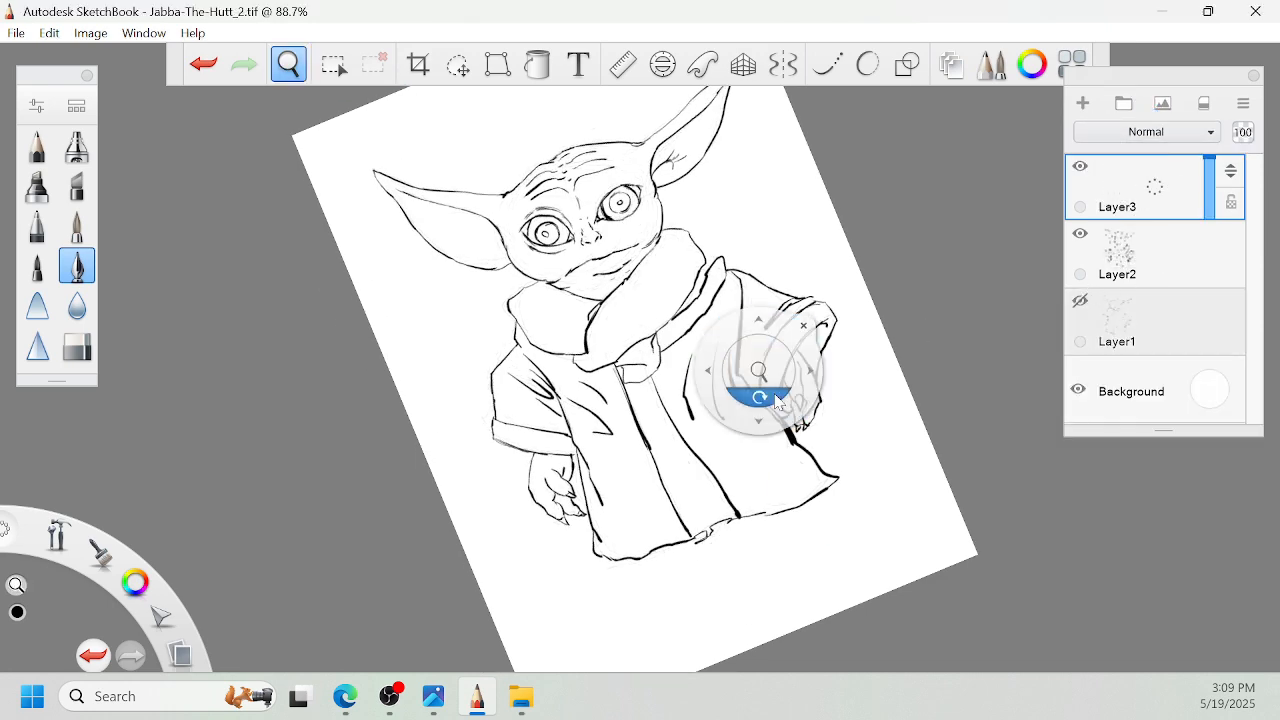
drag(761, 416, 731, 236)
drag(116, 150, 570, 306)
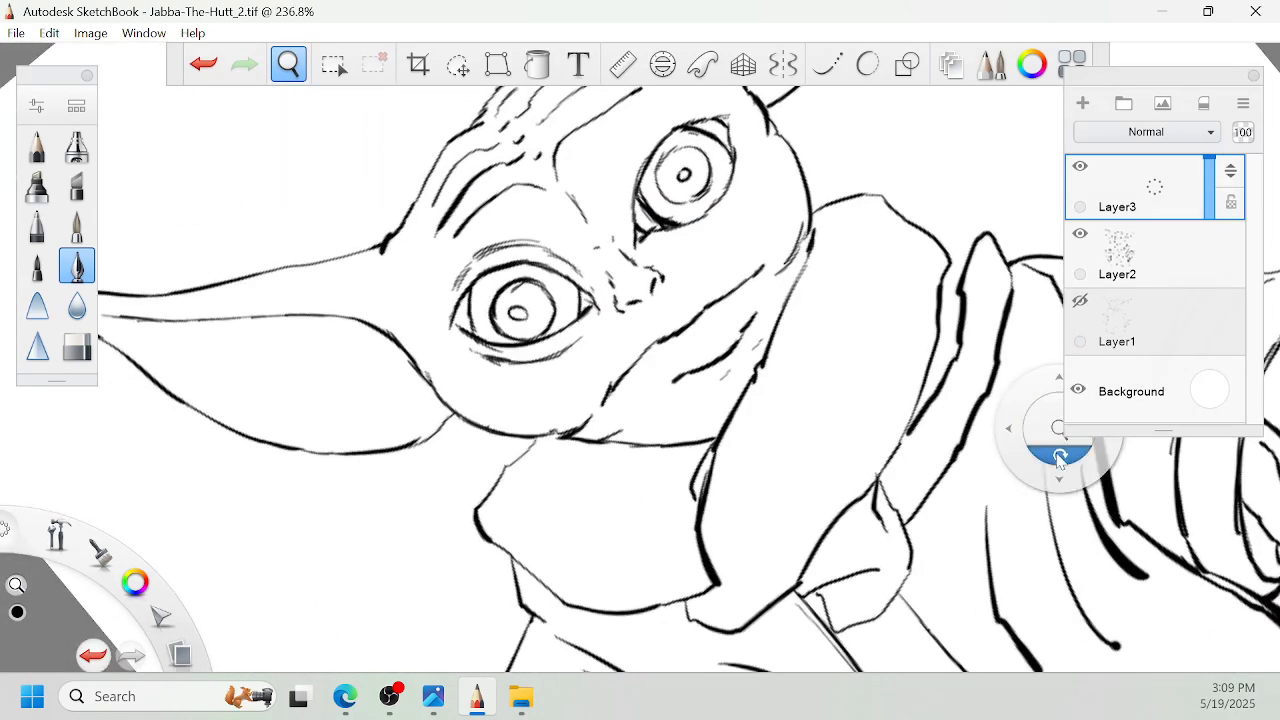
drag(706, 383, 815, 492)
drag(841, 548, 770, 202)
drag(773, 402, 847, 339)
mouse_move(608, 438)
mouse_down()
mouse_move(585, 470)
mouse_move(600, 515)
mouse_move(620, 480)
mouse_move(603, 433)
mouse_up()
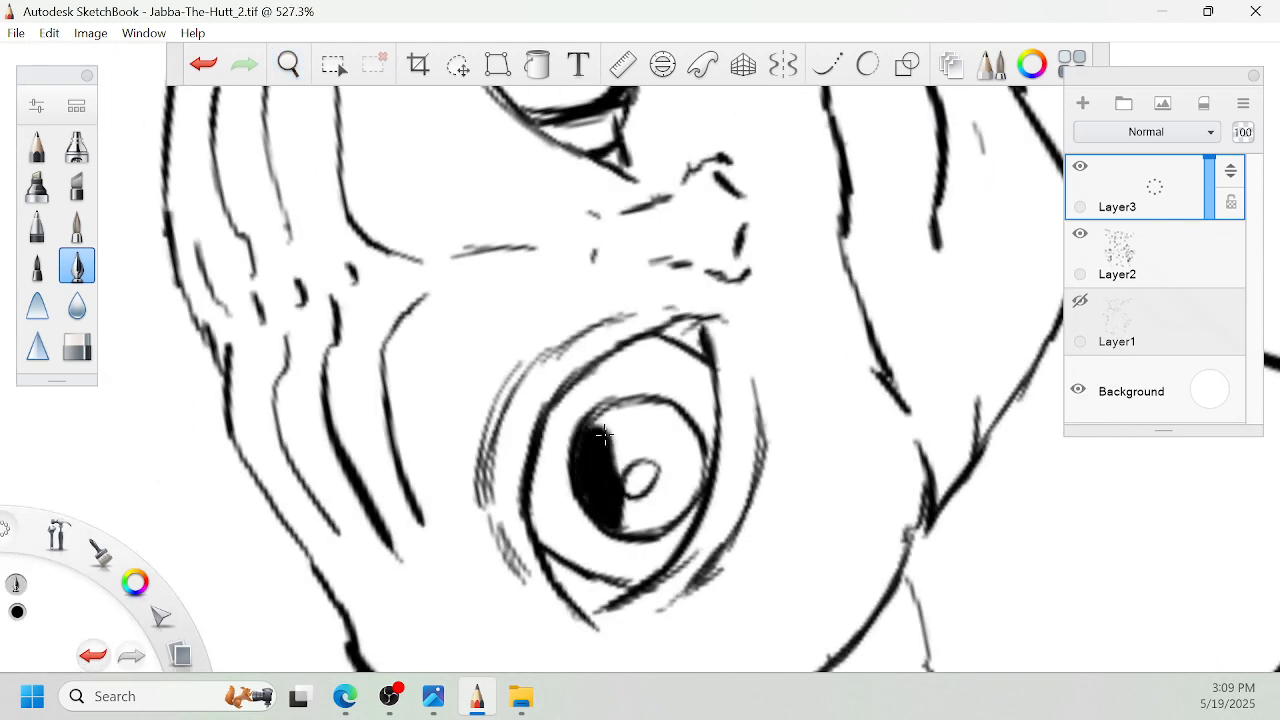
mouse_move(620, 532)
mouse_down()
mouse_move(676, 466)
mouse_move(660, 445)
mouse_move(668, 500)
mouse_move(645, 448)
mouse_move(620, 465)
mouse_move(605, 434)
mouse_move(665, 412)
mouse_move(695, 465)
mouse_up()
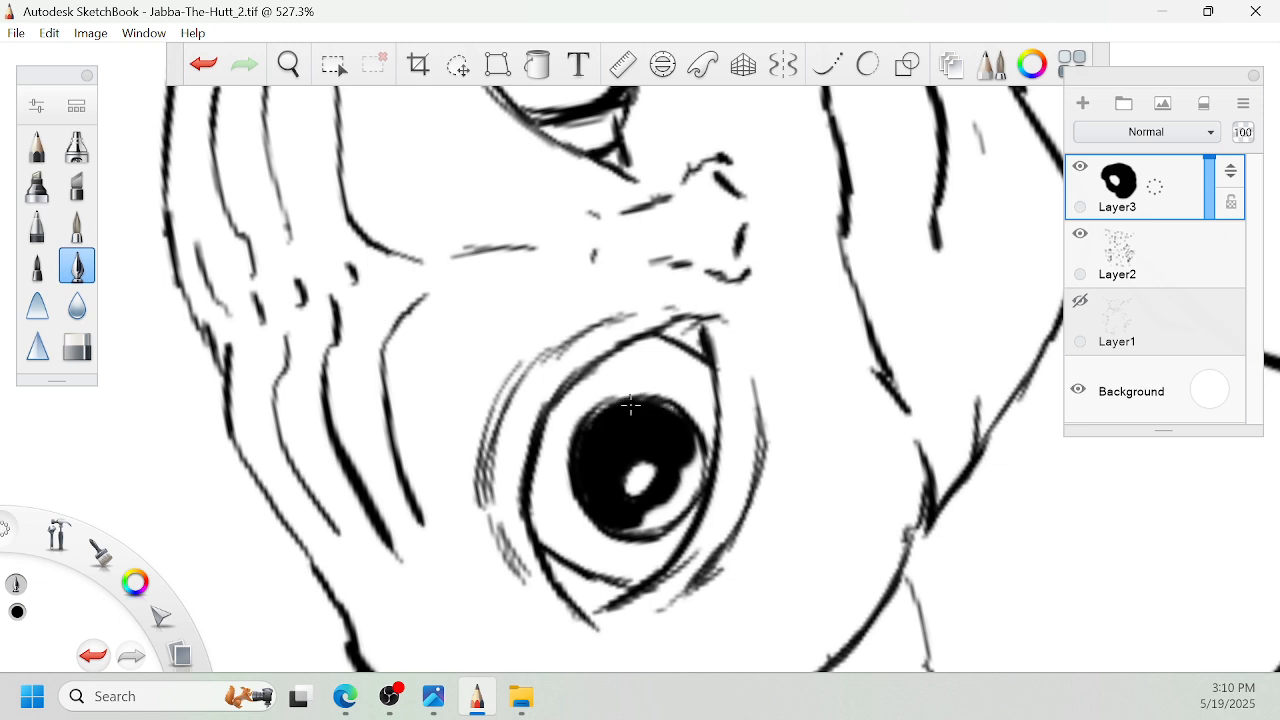
drag(631, 405, 608, 412)
drag(679, 441, 702, 470)
- Ink thick black shadows inside the outer and inner corners of the left eye, redoing the first stroke
mouse_move(535, 519)
mouse_down()
mouse_move(532, 505)
mouse_move(548, 534)
mouse_move(660, 588)
mouse_up()
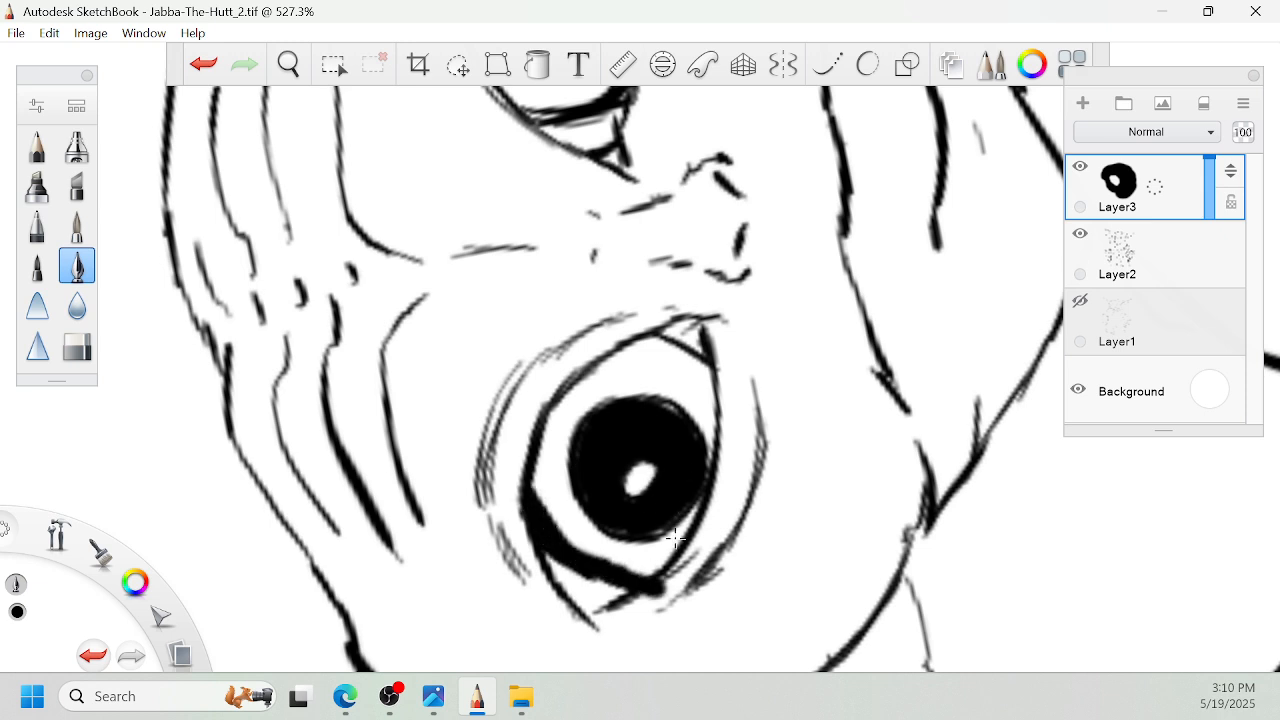
key(ctrl+z)
mouse_move(530, 486)
mouse_down()
mouse_move(562, 538)
mouse_move(638, 582)
mouse_up()
key(space)
mouse_move(660, 434)
mouse_down()
mouse_move(634, 300)
mouse_move(586, 295)
mouse_move(618, 364)
mouse_up()
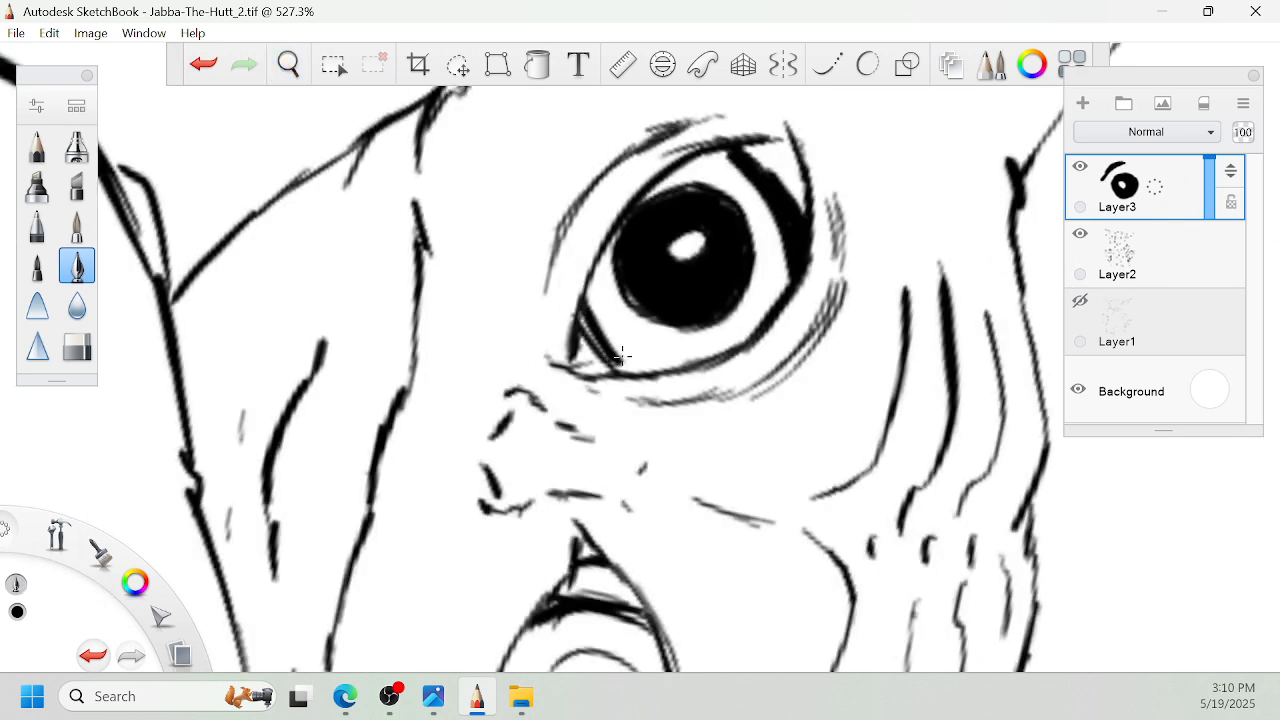
drag(583, 309, 621, 371)
key(space)
mouse_move(731, 257)
mouse_down()
mouse_move(743, 266)
mouse_move(714, 271)
mouse_move(724, 291)
mouse_move(574, 300)
mouse_move(748, 340)
mouse_up()
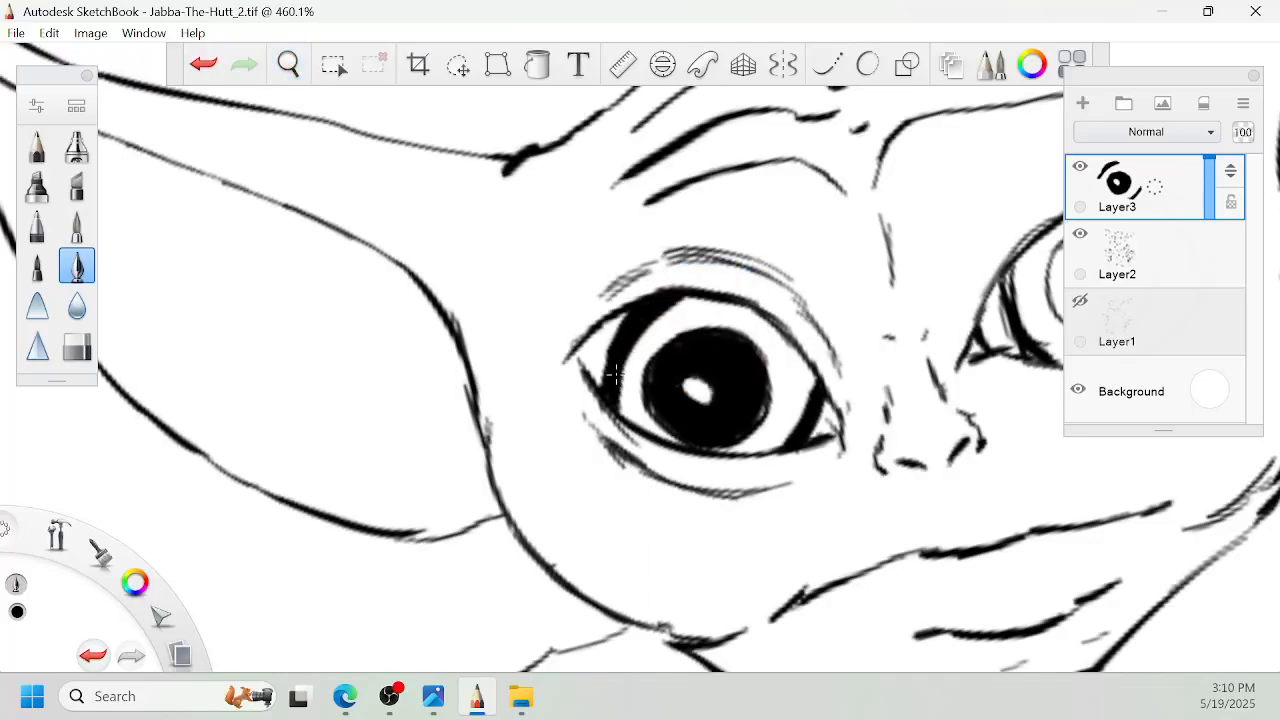
- Fill the right eye's iris solid black around its small white highlight
key(space)
drag(718, 333, 900, 485)
drag(938, 512, 785, 228)
mouse_move(769, 208)
mouse_down()
mouse_move(730, 250)
mouse_move(768, 206)
mouse_move(808, 188)
mouse_up()
mouse_move(816, 186)
mouse_down()
mouse_move(889, 311)
mouse_move(961, 388)
mouse_up()
mouse_move(598, 319)
mouse_down()
mouse_move(572, 376)
mouse_move(604, 319)
mouse_up()
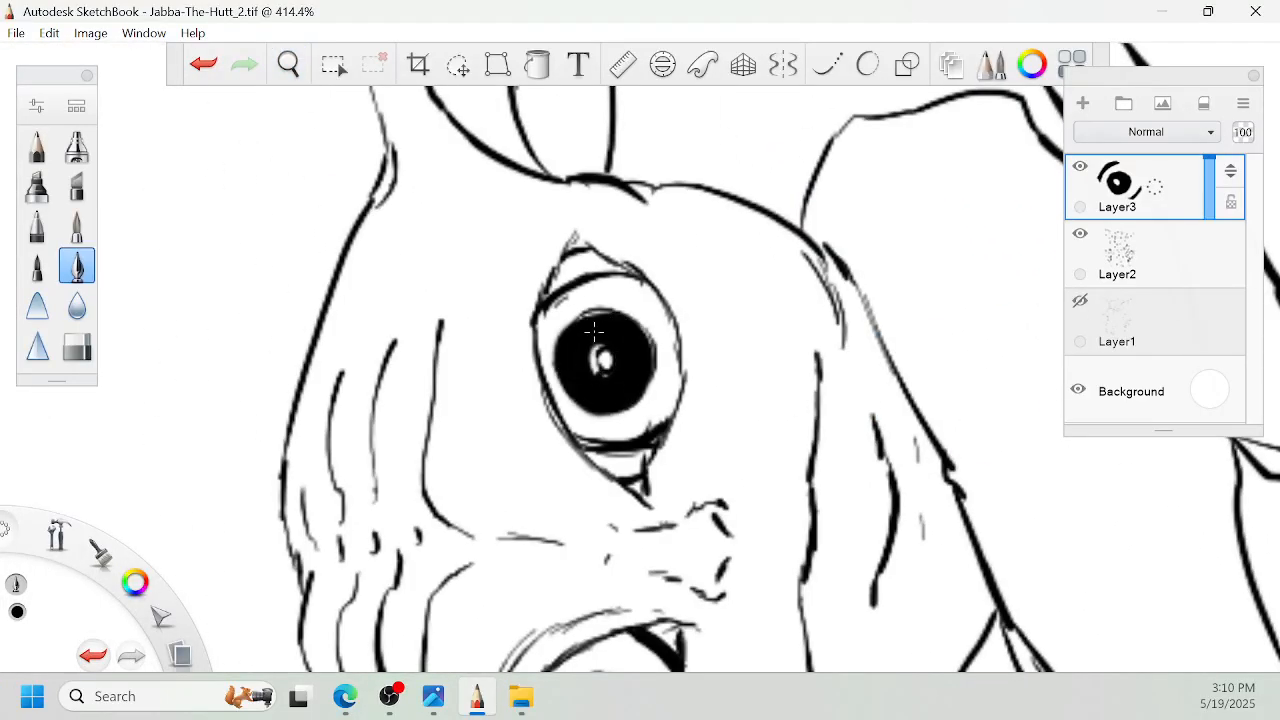
- Ink dark shadows inside both corners of the right eye and thicken its lower lid line
key(space)
mouse_move(628, 321)
mouse_down()
mouse_move(611, 323)
mouse_move(573, 392)
mouse_move(607, 458)
mouse_up()
key(space)
mouse_move(657, 381)
mouse_down()
mouse_move(692, 290)
mouse_move(621, 232)
mouse_move(576, 334)
mouse_move(628, 408)
mouse_move(673, 427)
mouse_move(688, 369)
mouse_up()
key(space)
drag(753, 174, 873, 165)
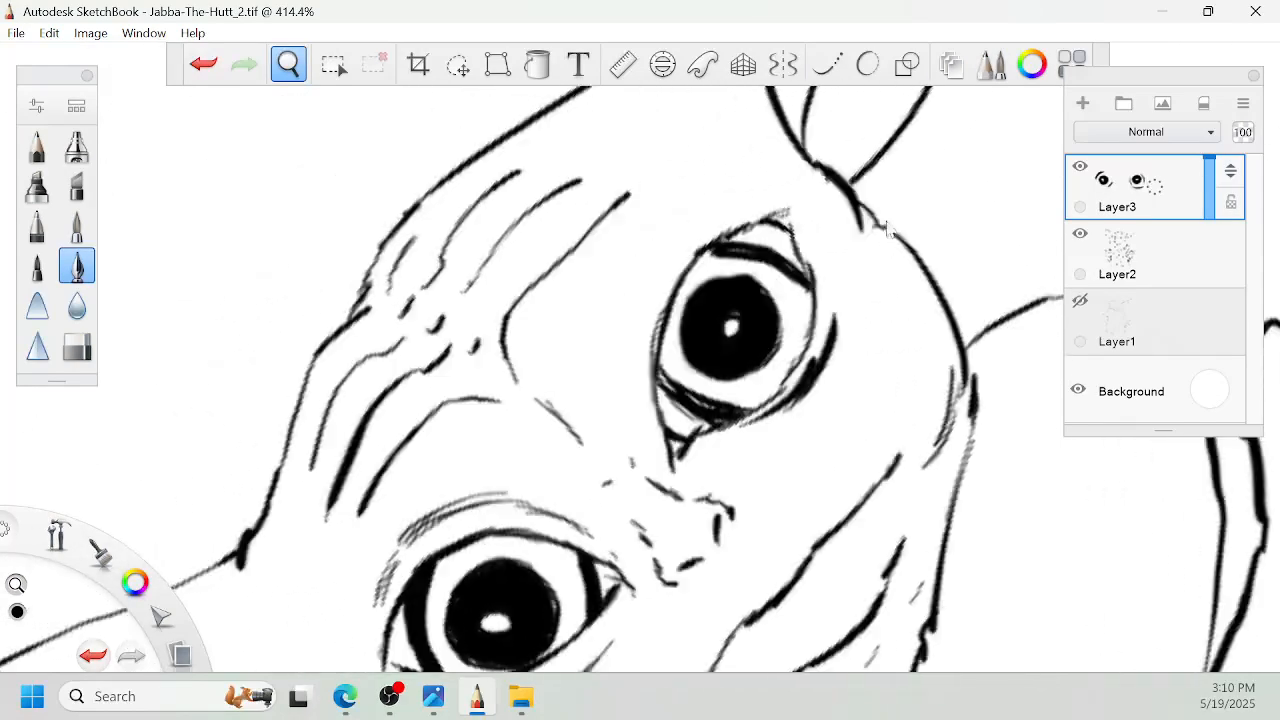
- Add curved crease strokes around the upper lid of the right eye
drag(705, 226, 641, 386)
drag(656, 247, 636, 404)
drag(714, 208, 661, 244)
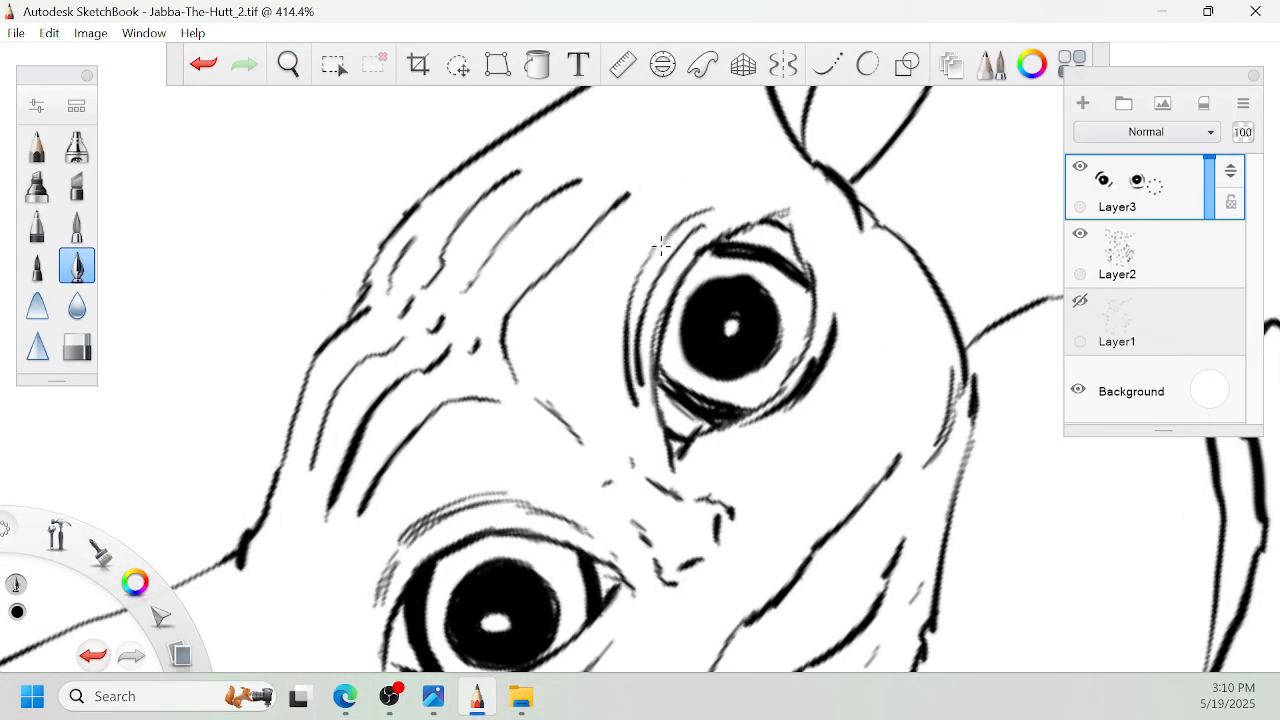
drag(812, 160, 830, 224)
- Fill a jagged black shadow along the lower jaw where it meets the collar
key(space)
drag(790, 279, 749, 352)
drag(915, 580, 872, 452)
drag(812, 316, 840, 358)
mouse_move(806, 457)
mouse_down()
mouse_move(822, 420)
mouse_move(795, 455)
mouse_move(780, 445)
mouse_move(775, 468)
mouse_move(716, 483)
mouse_up()
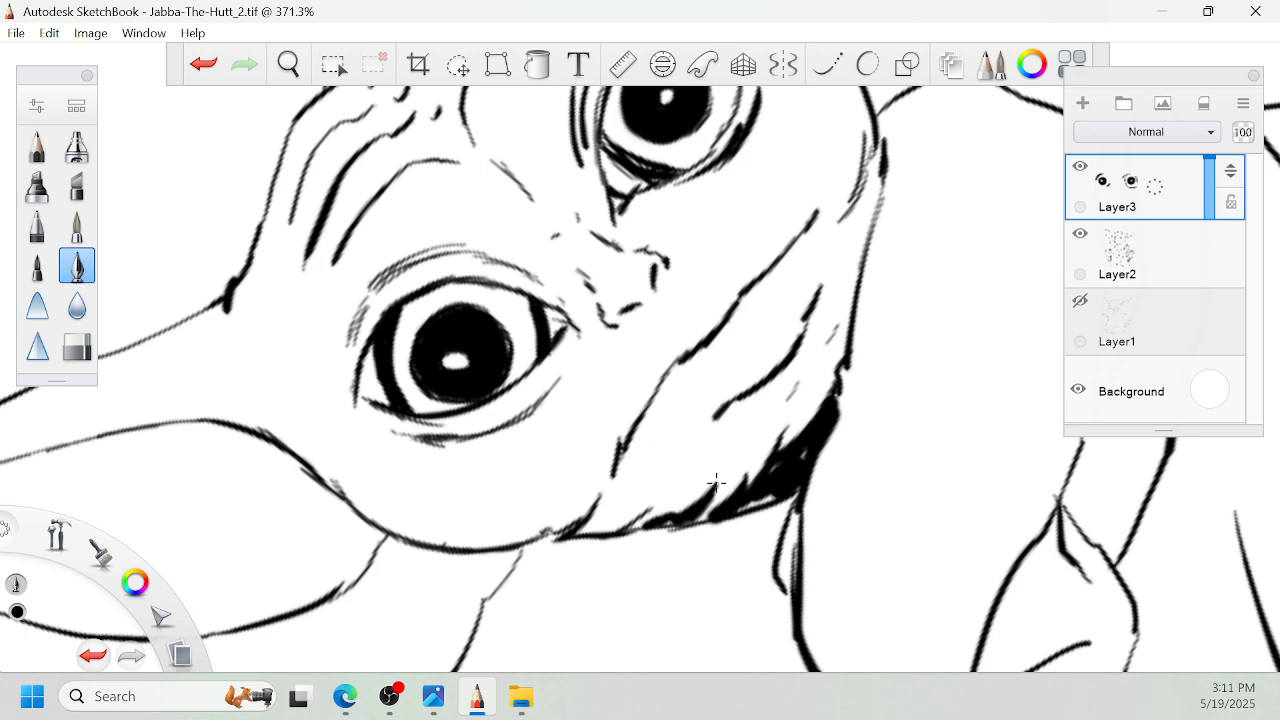
drag(623, 518, 623, 518)
drag(726, 500, 698, 526)
- Shade the collar directly beneath the chin with dense black strokes that break into short hatch marks
key(space)
mouse_move(682, 445)
mouse_down()
mouse_move(703, 446)
mouse_move(466, 471)
mouse_up()
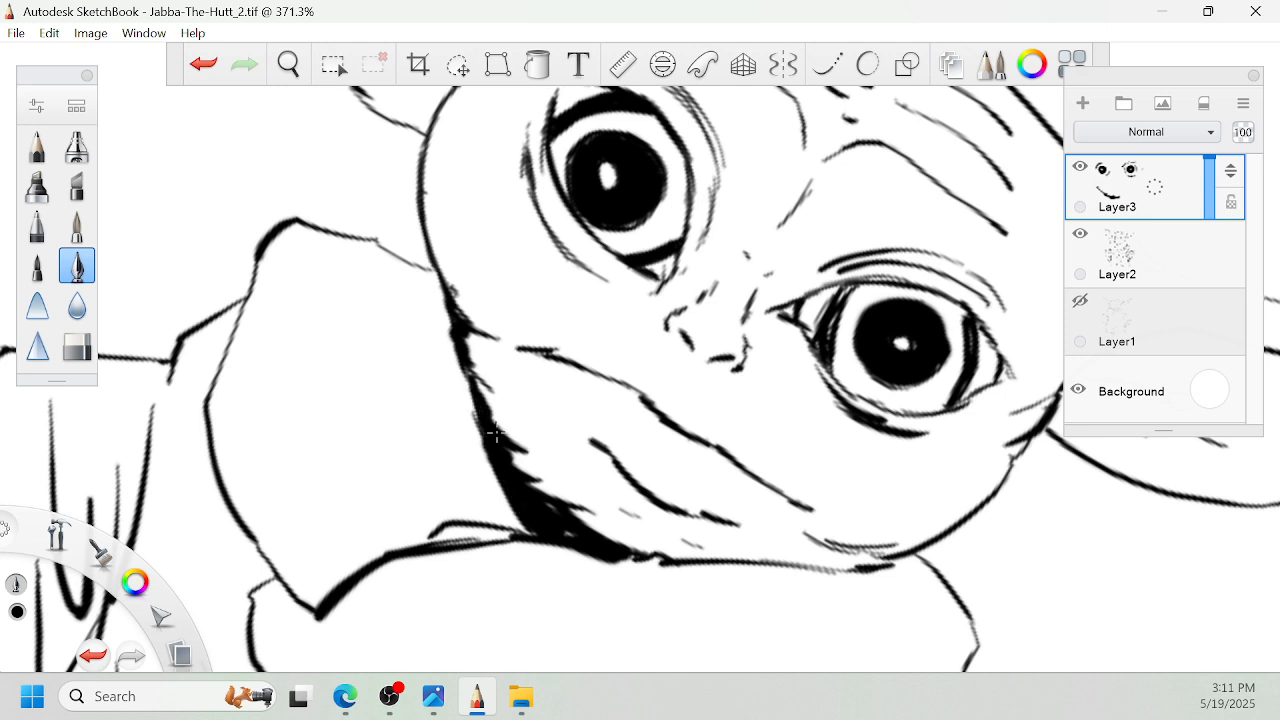
drag(441, 292, 468, 398)
drag(436, 275, 465, 394)
mouse_move(432, 275)
mouse_down()
mouse_move(460, 403)
mouse_move(443, 384)
mouse_move(391, 391)
mouse_up()
mouse_move(398, 290)
mouse_down()
mouse_move(383, 392)
mouse_move(418, 452)
mouse_up()
mouse_move(426, 420)
mouse_down()
mouse_move(442, 451)
mouse_move(367, 375)
mouse_move(370, 323)
mouse_move(443, 317)
mouse_up()
key(space)
drag(757, 430, 749, 400)
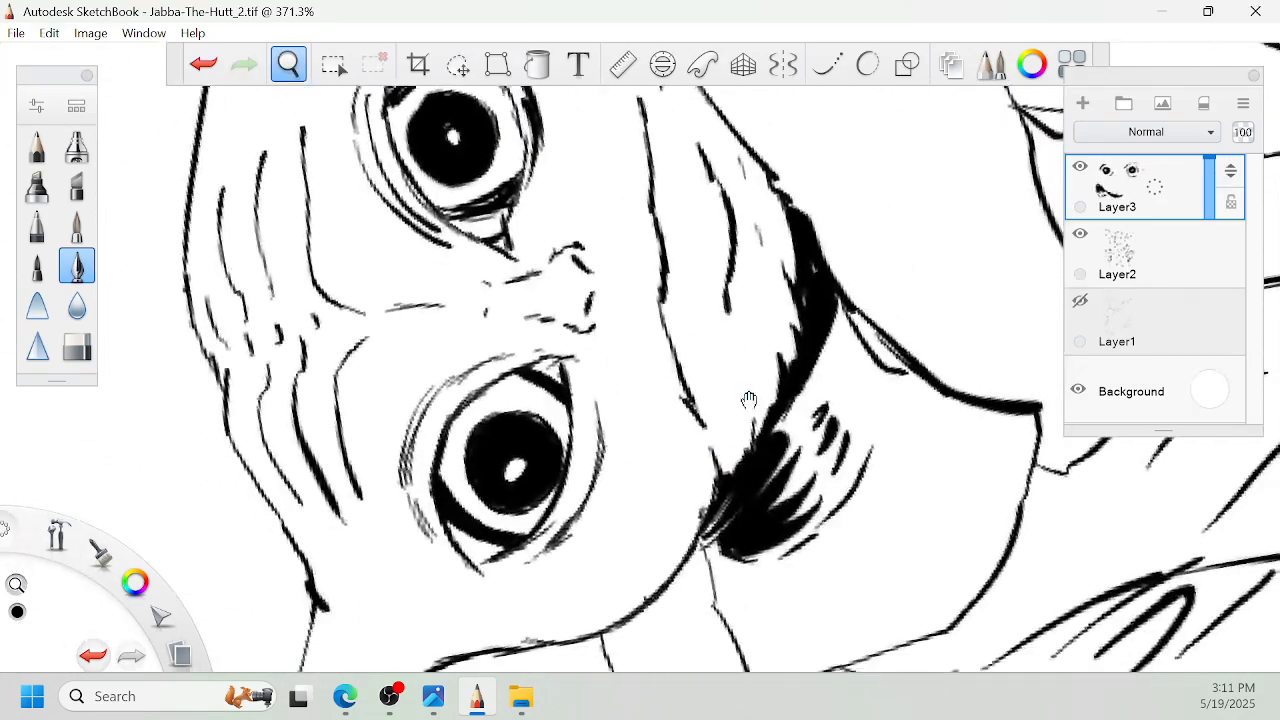
- Ink the curved inner fold of the left ear with short accent strokes beside the ear's lower edge
key(space)
drag(663, 414, 688, 404)
key(space)
key(space)
mouse_move(766, 321)
mouse_down()
mouse_move(783, 291)
mouse_move(800, 314)
mouse_move(838, 165)
mouse_up()
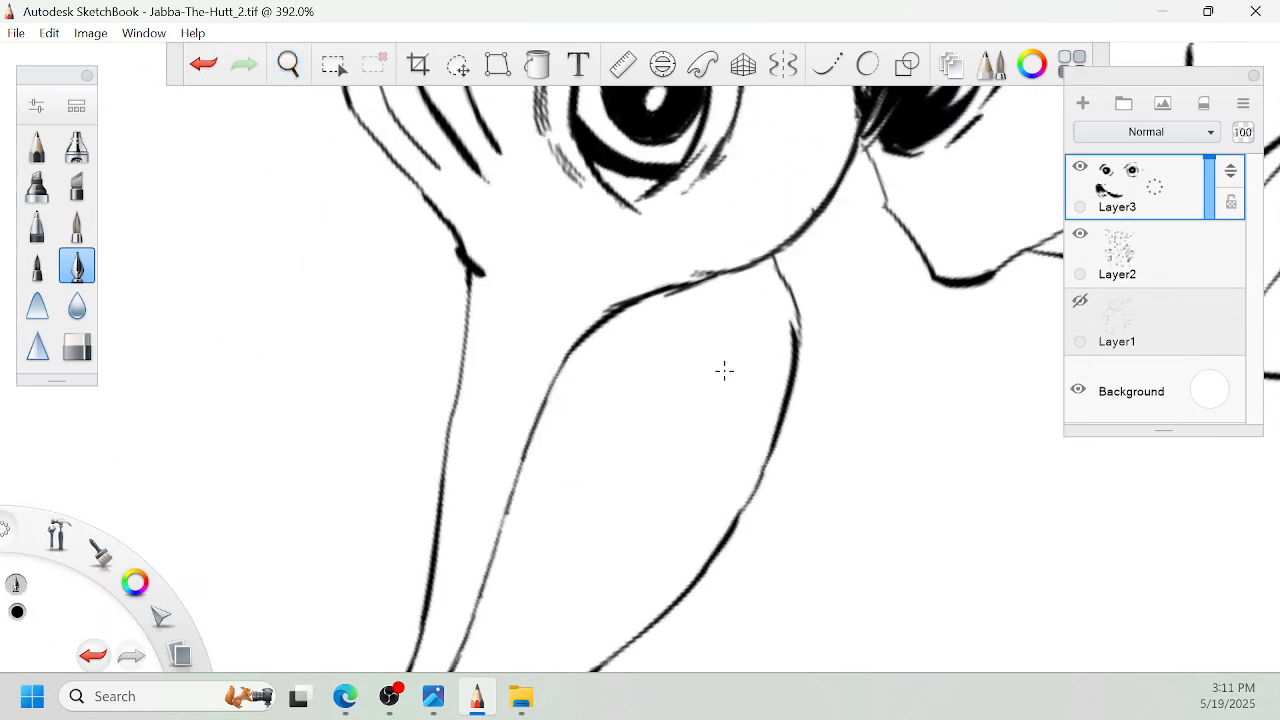
mouse_move(631, 379)
mouse_down()
mouse_move(693, 484)
mouse_move(668, 337)
mouse_up()
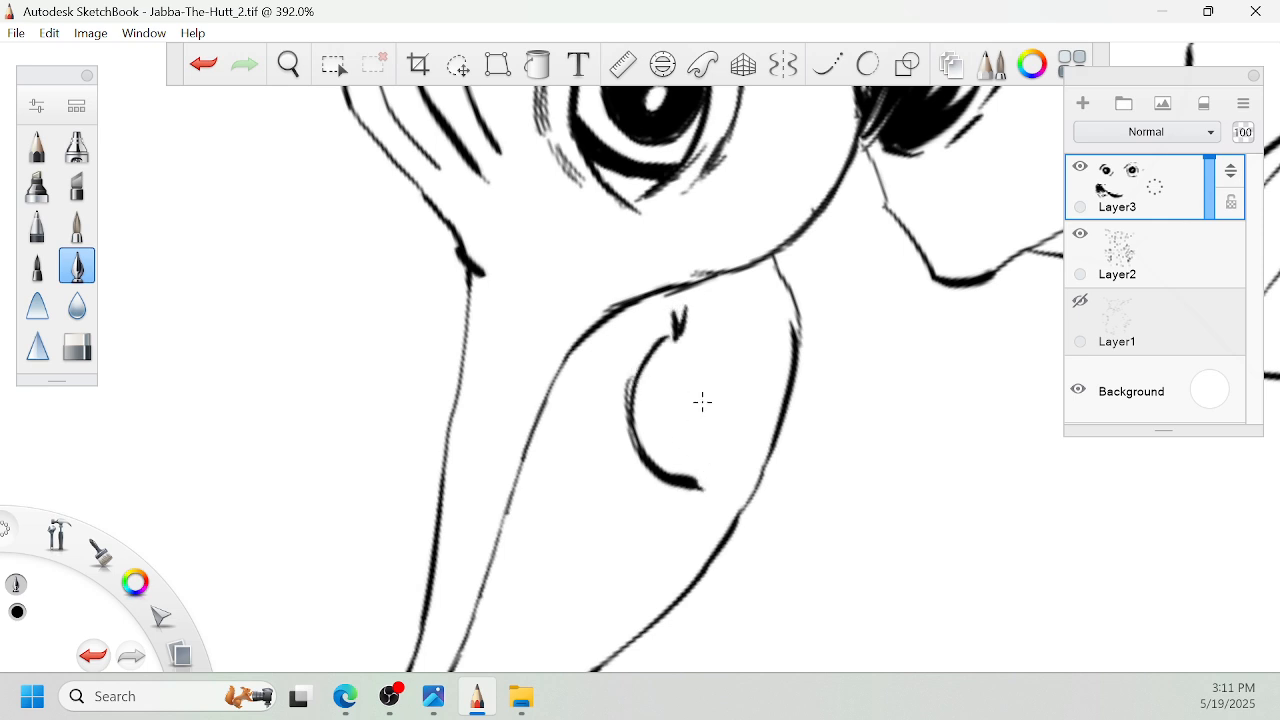
key(space)
drag(739, 389, 806, 281)
mouse_move(811, 326)
mouse_down()
mouse_move(779, 362)
mouse_move(810, 343)
mouse_up()
drag(744, 455, 800, 373)
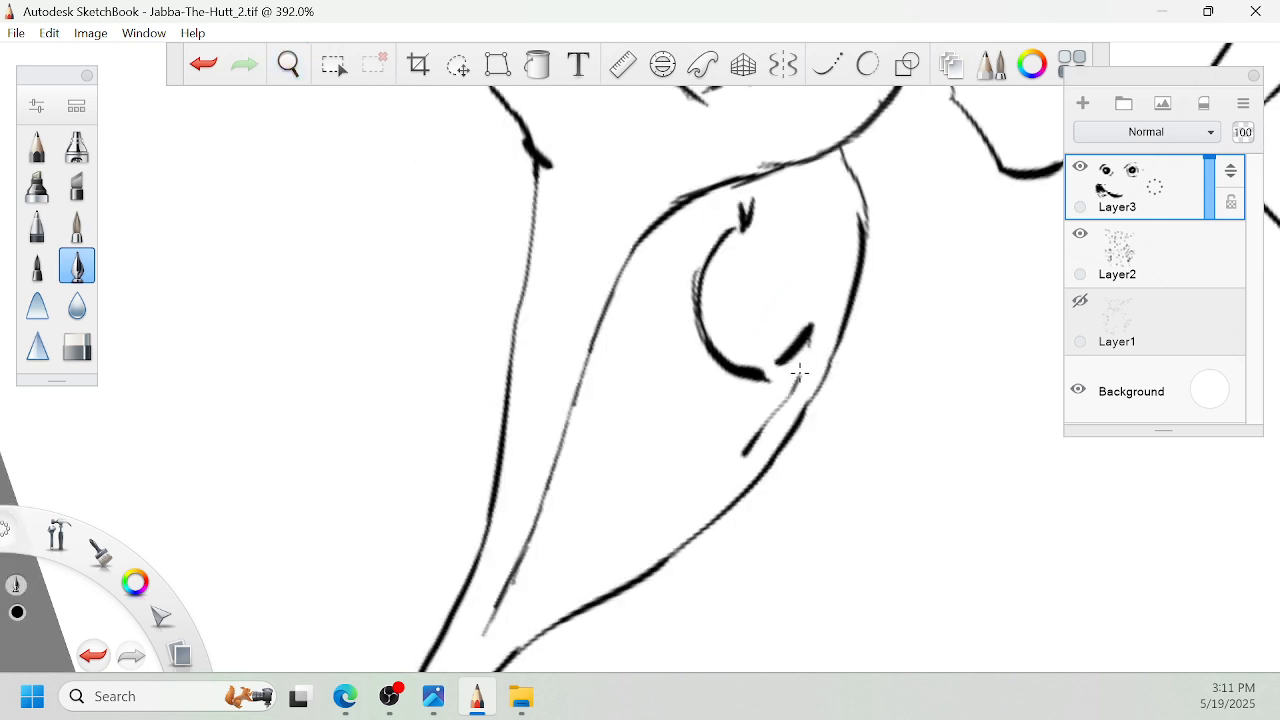
- Thicken the left ear's upper inner edge and add hatched shadow strokes beneath it near the ear's base
mouse_move(715, 203)
mouse_down()
mouse_move(616, 294)
mouse_move(568, 434)
mouse_up()
mouse_move(620, 295)
mouse_down()
mouse_move(541, 521)
mouse_move(647, 416)
mouse_move(618, 424)
mouse_up()
key(space)
key(space)
mouse_move(782, 240)
mouse_down()
mouse_move(703, 394)
mouse_move(697, 369)
mouse_move(716, 392)
mouse_up()
key(space)
mouse_move(620, 300)
mouse_down()
mouse_move(700, 382)
mouse_move(642, 366)
mouse_up()
drag(581, 315, 597, 343)
drag(598, 320, 613, 350)
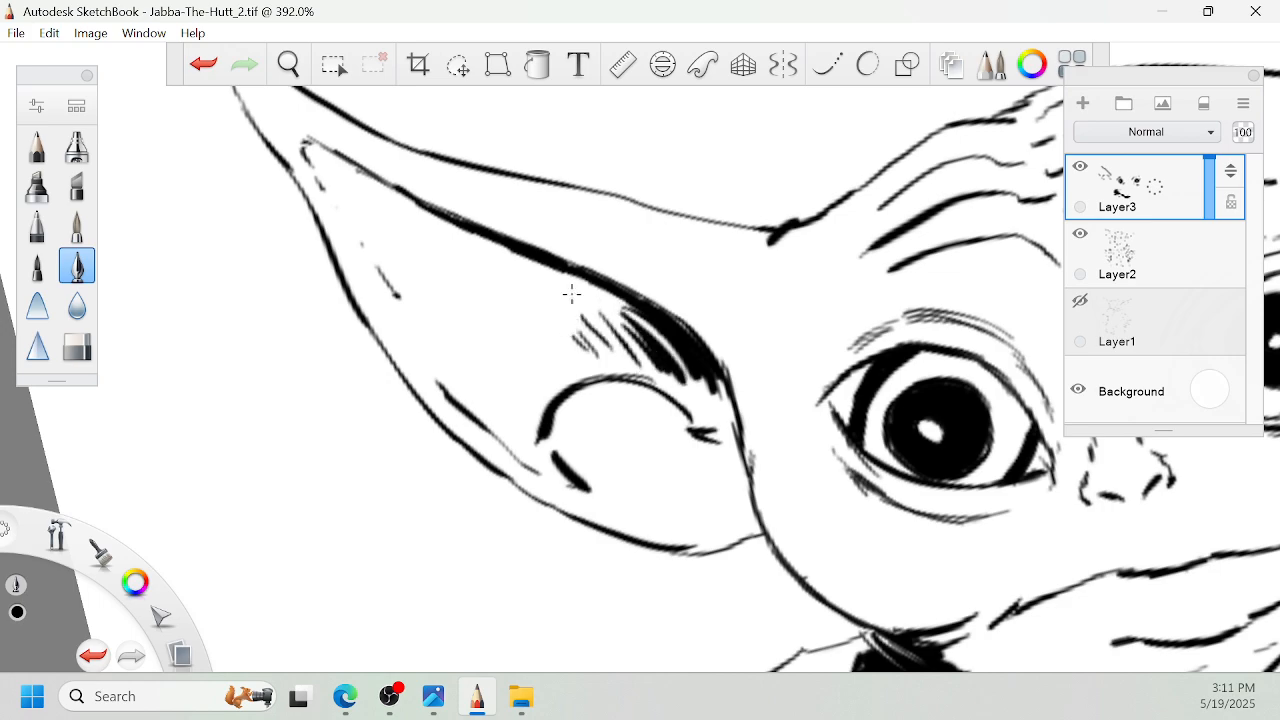
- Add short wrinkle strokes on the temple beside the left ear and thicken the mouth line
key(space)
drag(719, 305, 765, 345)
drag(858, 378, 745, 368)
drag(606, 459, 594, 394)
key(space)
mouse_move(880, 228)
mouse_down()
mouse_move(709, 415)
mouse_move(748, 438)
mouse_up()
drag(786, 473, 815, 384)
drag(763, 334, 776, 318)
scroll(779, 325, up, 2)
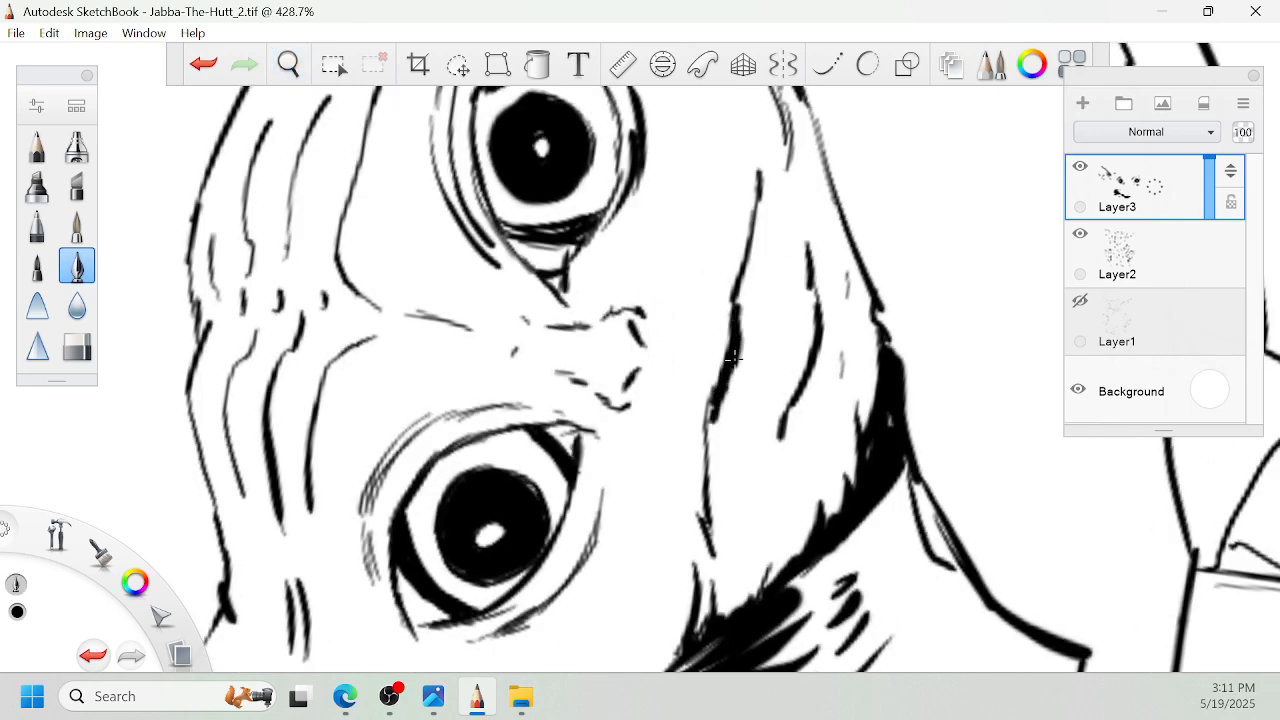
- Shade the collar beside the right cheek with tapered black hatch strokes along its inner edge
key(space)
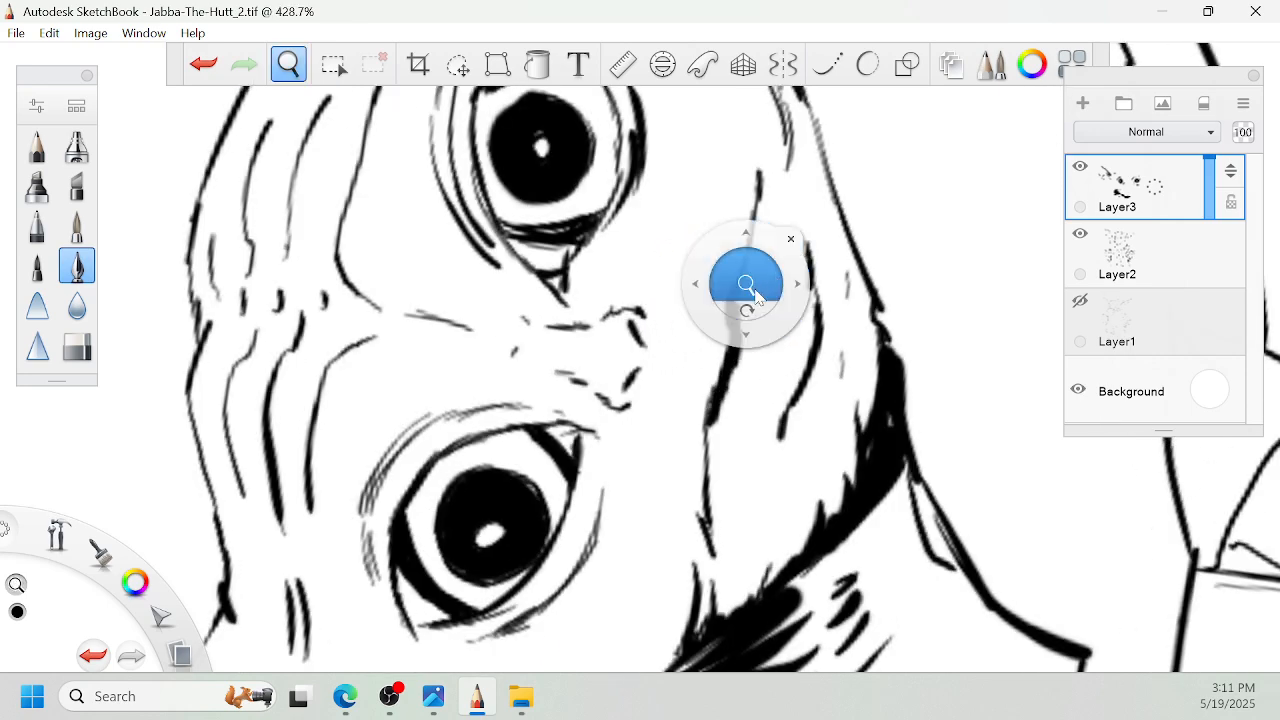
drag(748, 287, 695, 400)
drag(858, 240, 686, 414)
drag(638, 457, 738, 356)
mouse_move(549, 316)
mouse_down()
mouse_move(522, 236)
mouse_move(543, 292)
mouse_move(530, 225)
mouse_move(540, 213)
mouse_move(554, 280)
mouse_move(548, 188)
mouse_move(582, 219)
mouse_move(565, 292)
mouse_up()
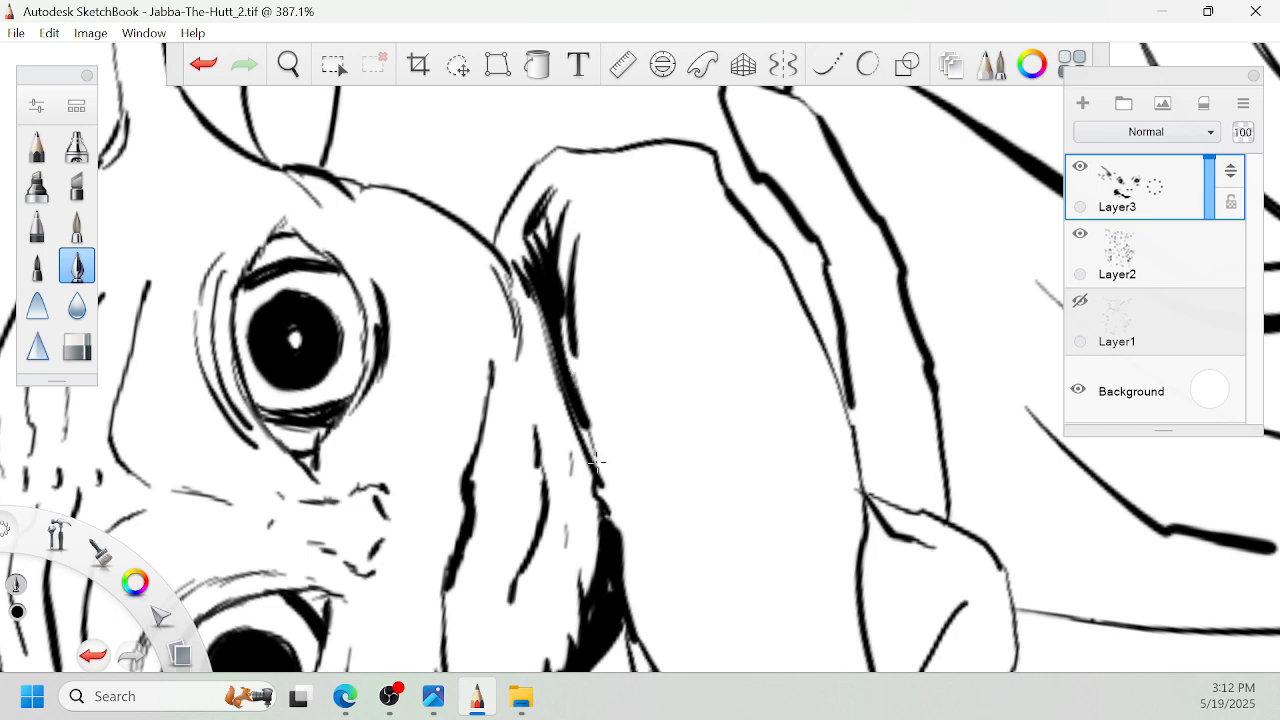
mouse_move(596, 461)
mouse_down()
mouse_move(606, 491)
mouse_move(594, 306)
mouse_move(614, 242)
mouse_move(587, 307)
mouse_up()
mouse_move(632, 172)
mouse_down()
mouse_move(602, 206)
mouse_move(590, 184)
mouse_up()
- Ink fold strokes down the overlapping collar flap and a fan of black strokes where it meets the left collar
key(space)
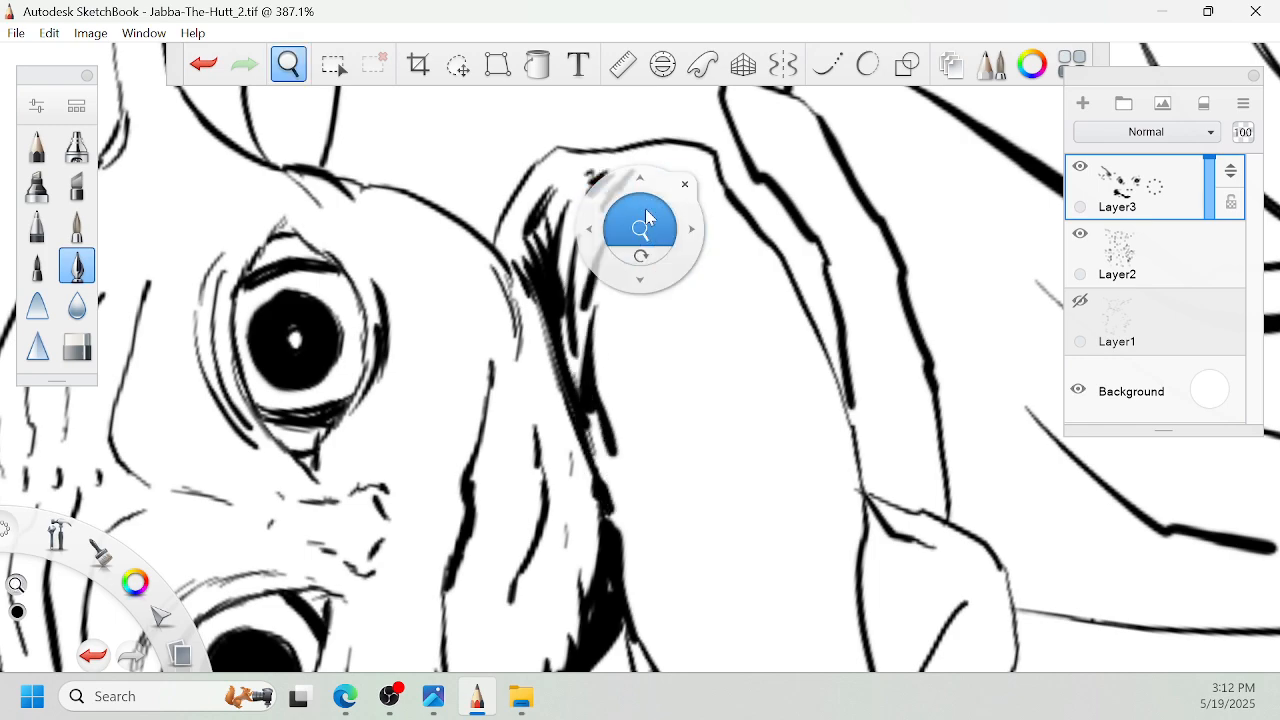
drag(645, 217, 680, 254)
drag(758, 294, 822, 219)
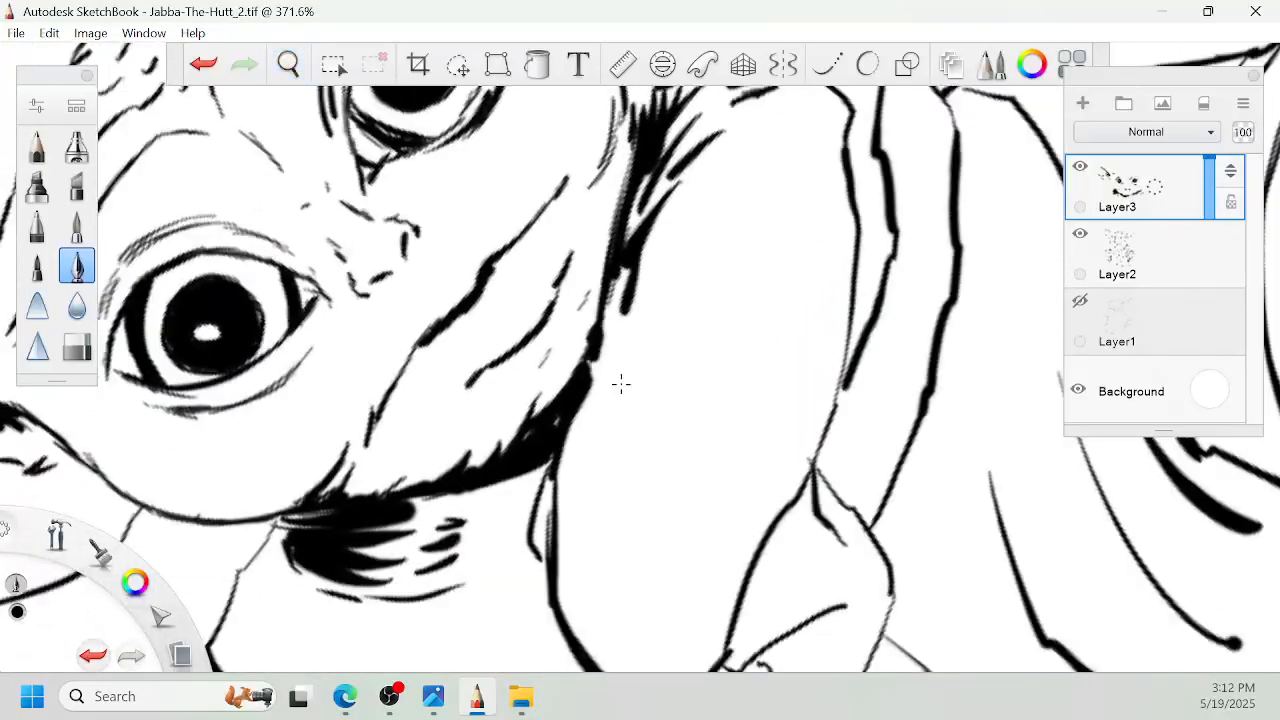
drag(619, 369, 599, 516)
key(space)
drag(684, 435, 715, 307)
drag(632, 548, 626, 392)
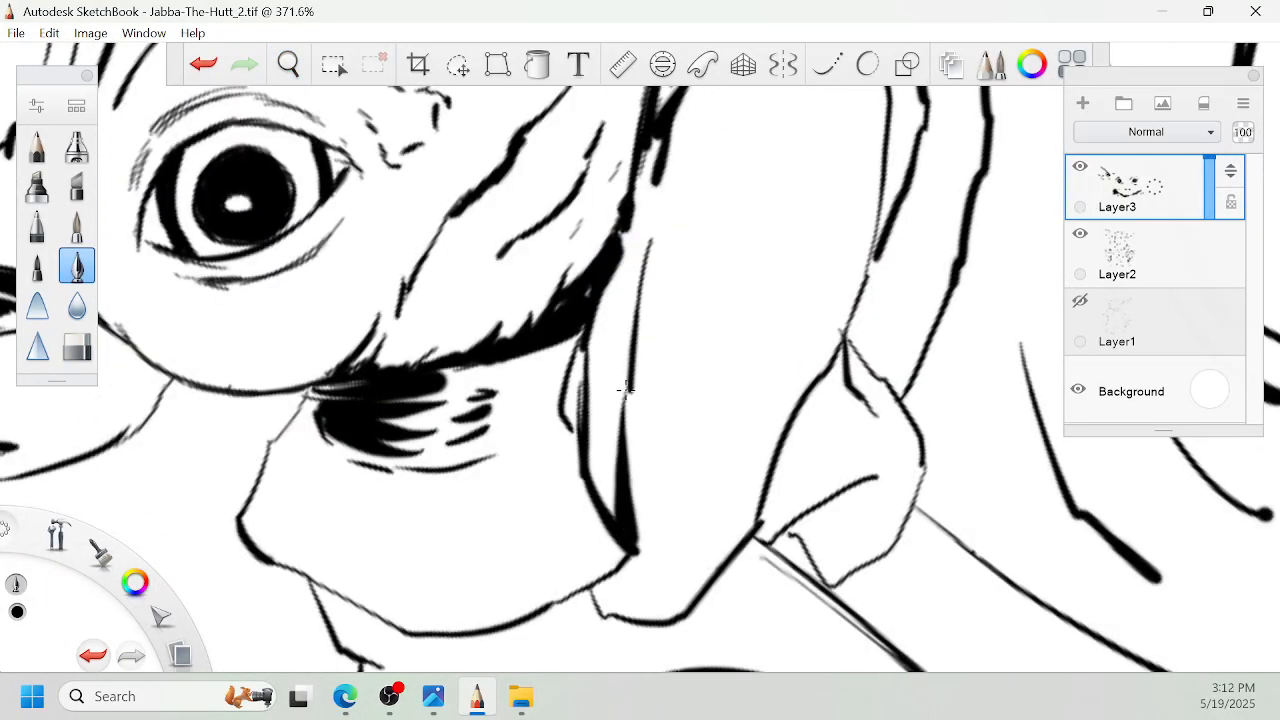
drag(606, 441, 632, 549)
drag(652, 404, 637, 552)
key(space)
drag(674, 320, 660, 383)
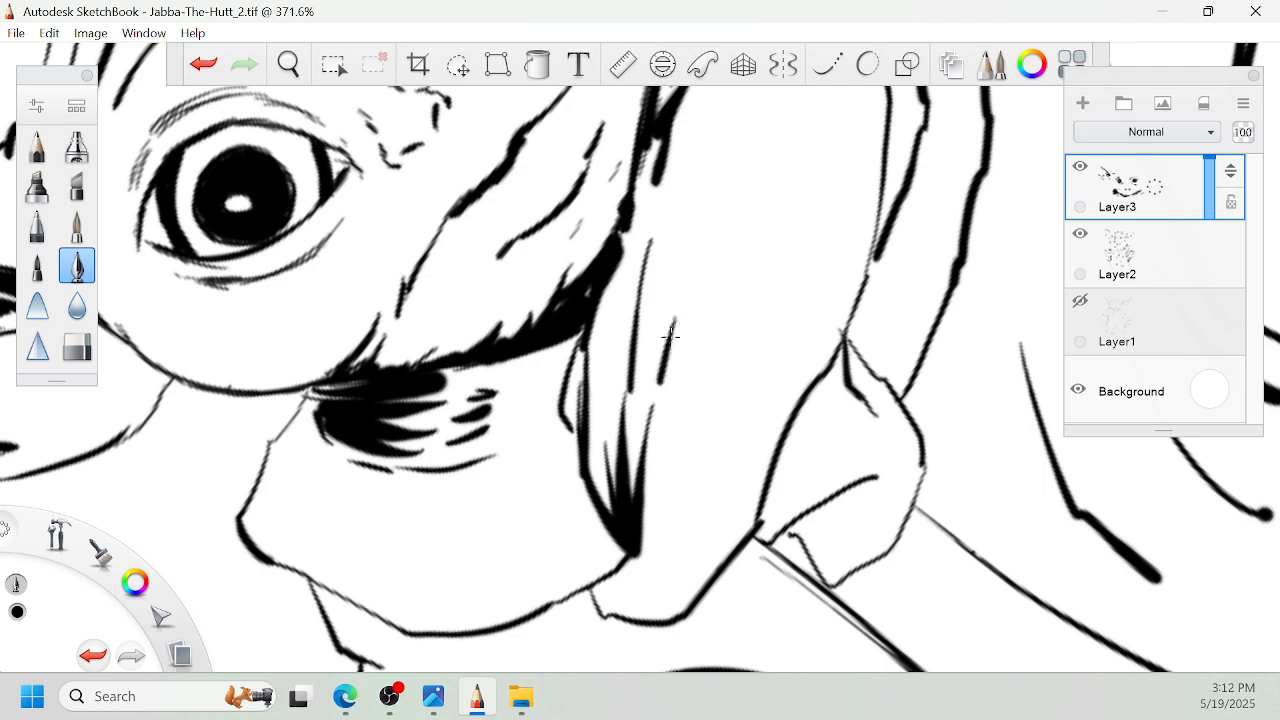
- Fill the notch below the overlapping collar flap with solid black and thicken the left collar's adjoining lower edge
key(space)
drag(737, 386, 744, 240)
mouse_move(615, 449)
mouse_down()
mouse_move(625, 439)
mouse_move(613, 470)
mouse_up()
key(space)
drag(640, 383, 652, 381)
mouse_move(549, 204)
mouse_down()
mouse_move(612, 279)
mouse_move(633, 369)
mouse_up()
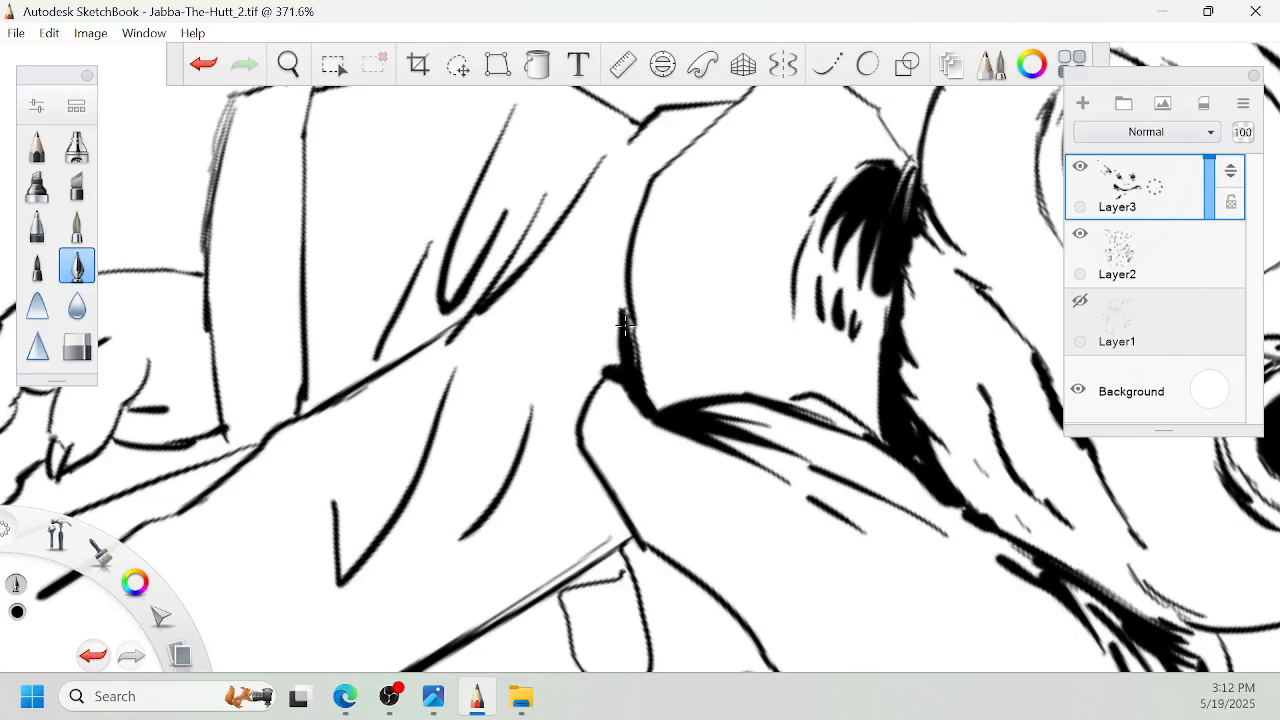
drag(625, 323, 573, 428)
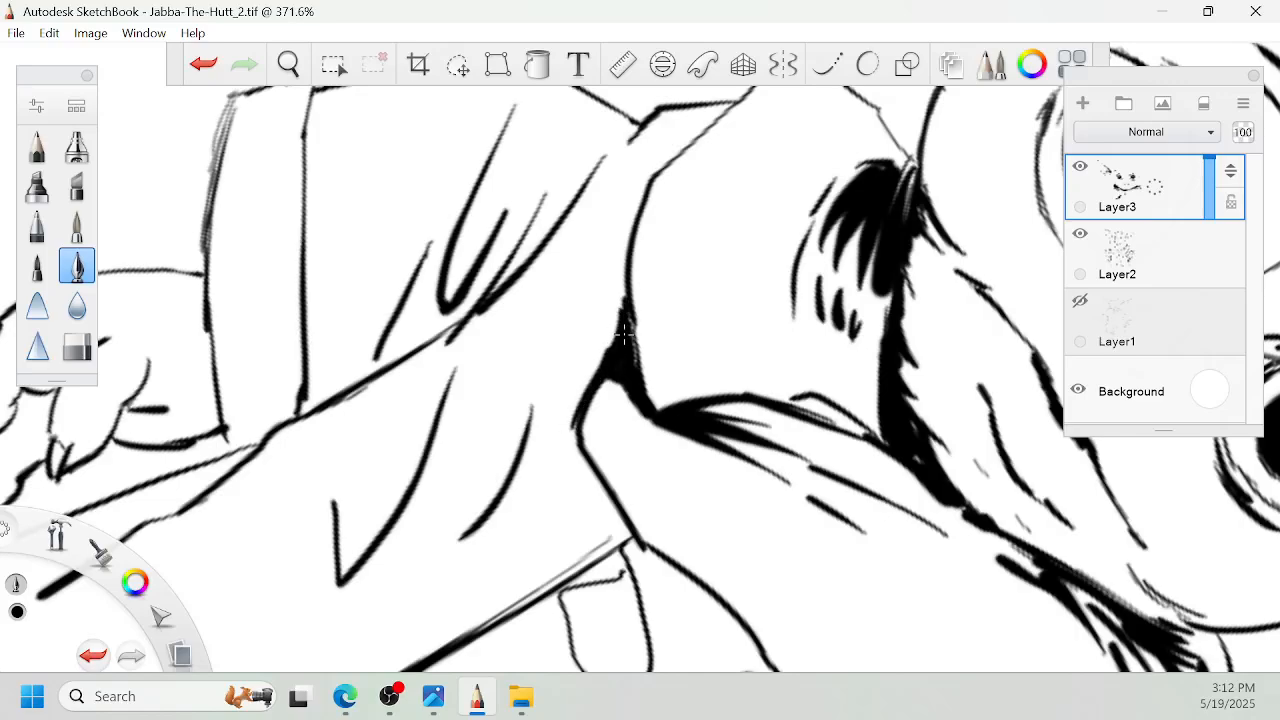
mouse_move(625, 280)
mouse_down()
mouse_move(613, 342)
mouse_move(631, 403)
mouse_move(686, 382)
mouse_up()
- Blacken the left sleeve's inner fold with a solid tapered wedge running down to the cuff
key(space)
drag(729, 368, 762, 353)
mouse_move(528, 390)
mouse_down()
mouse_move(548, 446)
mouse_move(542, 481)
mouse_move(513, 431)
mouse_move(528, 574)
mouse_up()
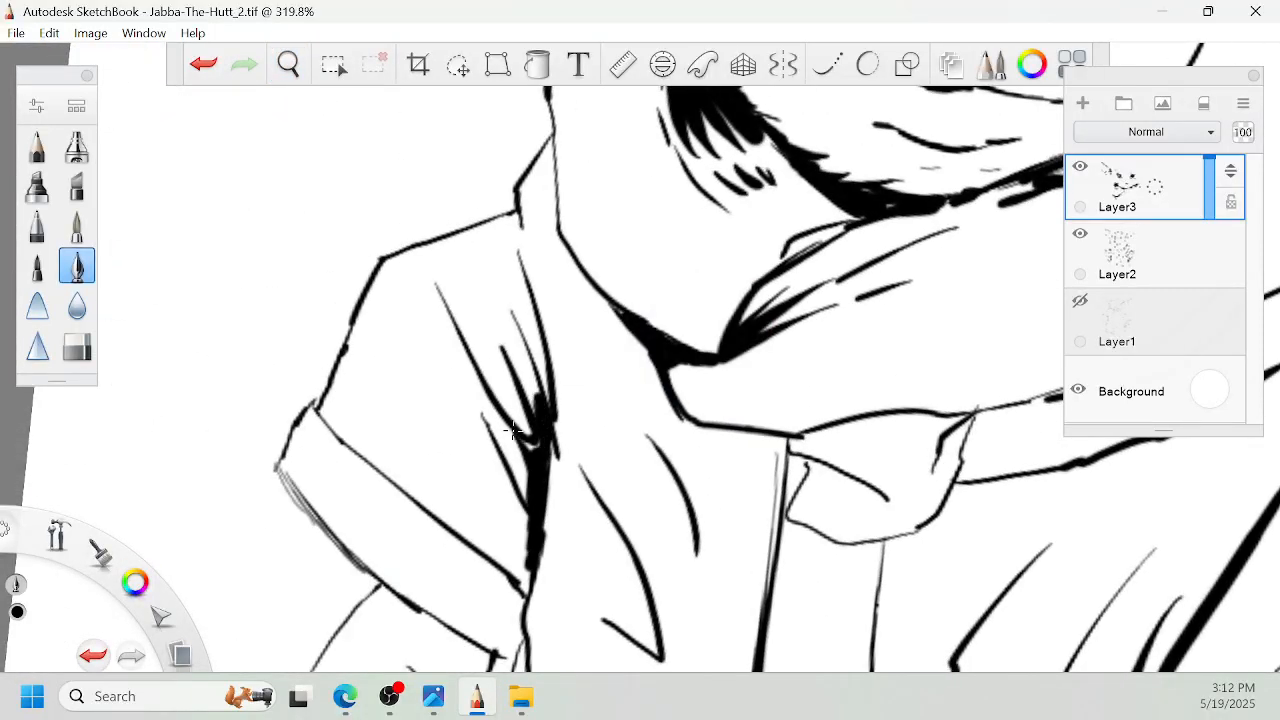
drag(524, 504, 520, 576)
drag(509, 474, 520, 512)
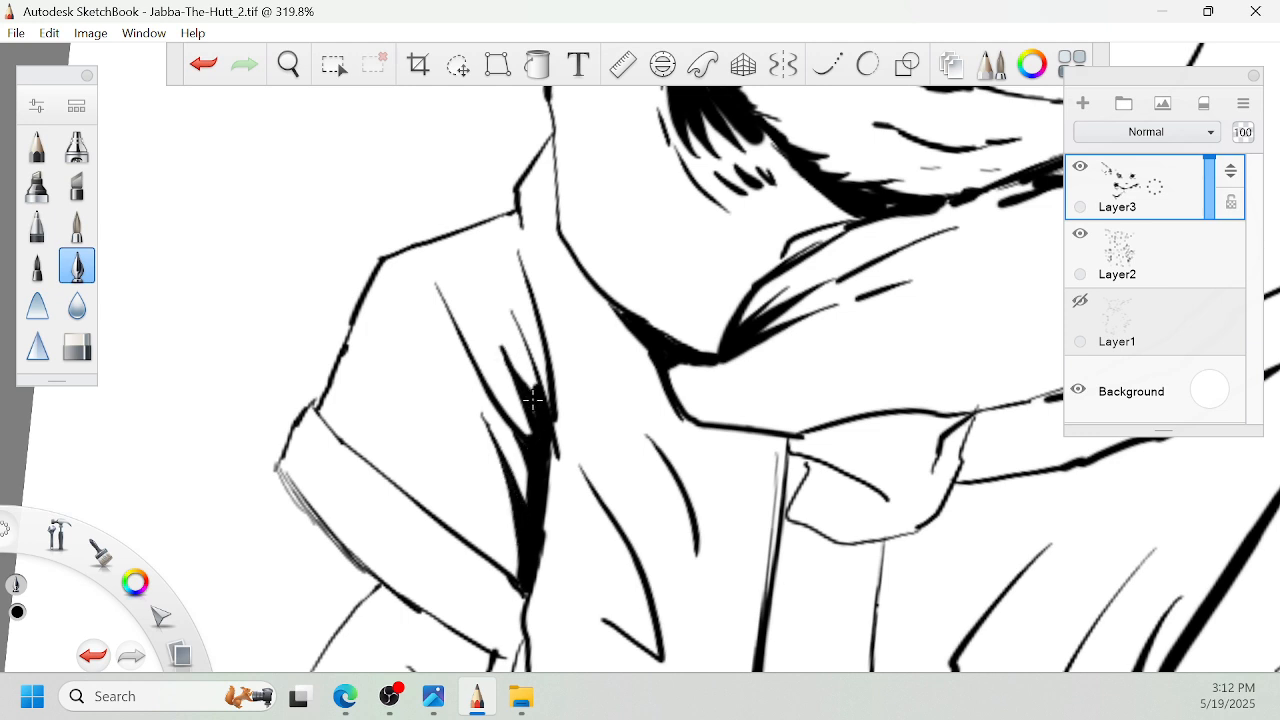
- Add short parallel hatch strokes across the left sleeve and near its shoulder
key(space)
mouse_move(429, 343)
mouse_down()
mouse_move(446, 431)
mouse_move(411, 428)
mouse_move(443, 462)
mouse_up()
drag(396, 414, 438, 494)
drag(394, 452, 444, 509)
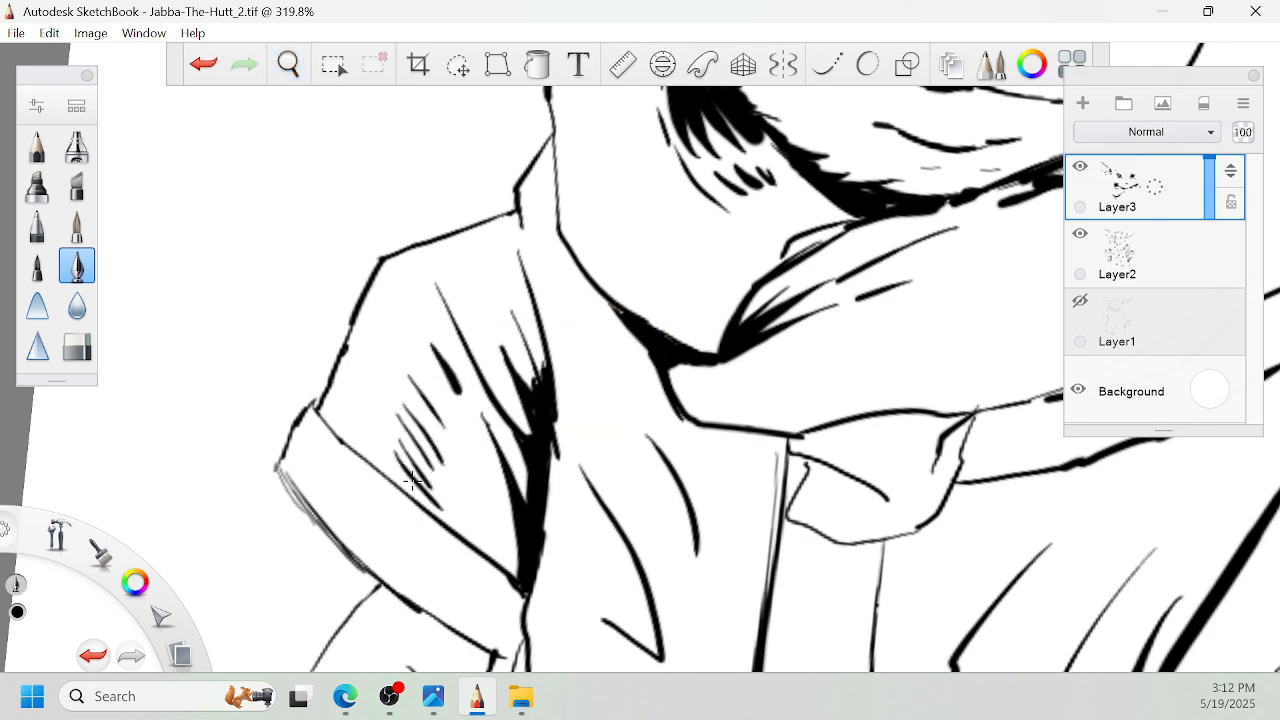
mouse_move(459, 318)
mouse_down()
mouse_move(466, 272)
mouse_move(484, 255)
mouse_up()
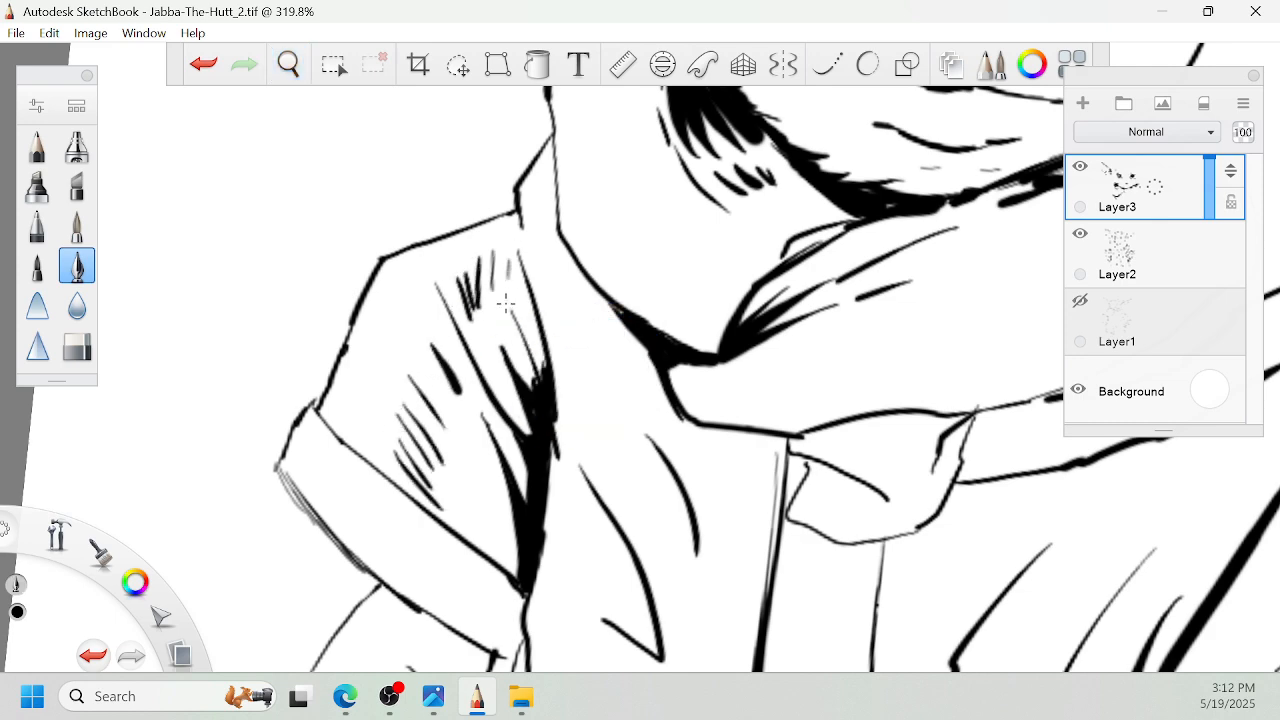
- Shade the inner end of the left sleeve's cuff with solid black and tapering hatch strokes
key(space)
mouse_move(553, 592)
mouse_down()
mouse_move(608, 437)
mouse_move(684, 318)
mouse_up()
mouse_move(645, 372)
mouse_down()
mouse_move(651, 318)
mouse_move(615, 365)
mouse_move(600, 345)
mouse_move(625, 340)
mouse_move(597, 349)
mouse_move(628, 306)
mouse_move(574, 325)
mouse_up()
key(space)
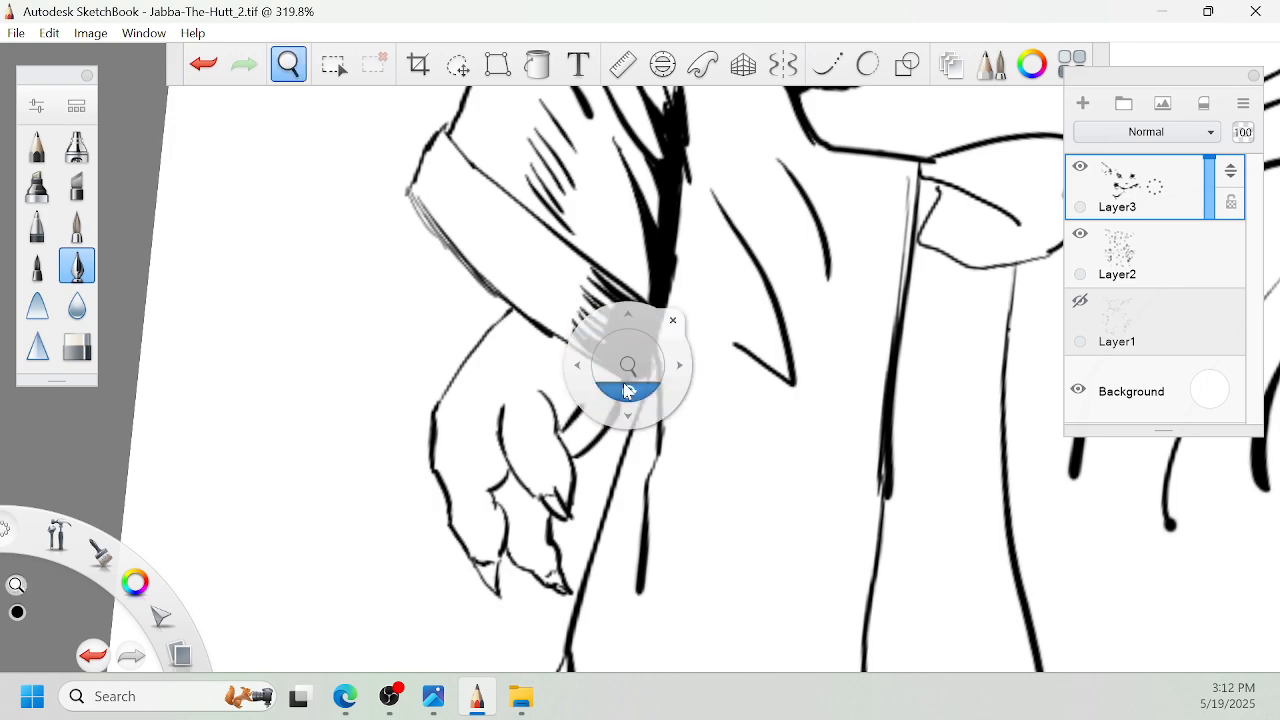
mouse_move(629, 391)
mouse_down()
mouse_move(652, 388)
mouse_move(673, 270)
mouse_move(710, 250)
mouse_move(680, 270)
mouse_up()
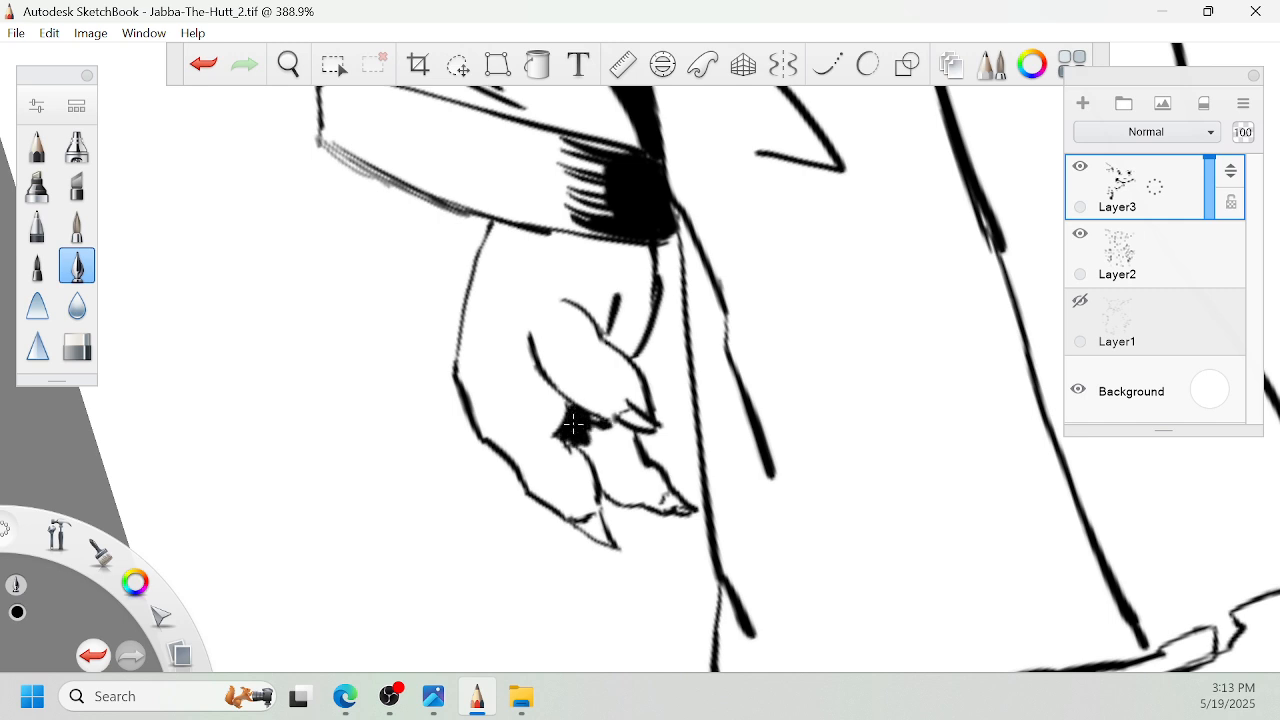
- Hatch the left hand's inner finger and fill the gap between the fingers with solid black
mouse_move(660, 478)
mouse_down()
mouse_move(681, 511)
mouse_move(649, 493)
mouse_move(662, 512)
mouse_move(626, 505)
mouse_up()
drag(597, 470, 616, 500)
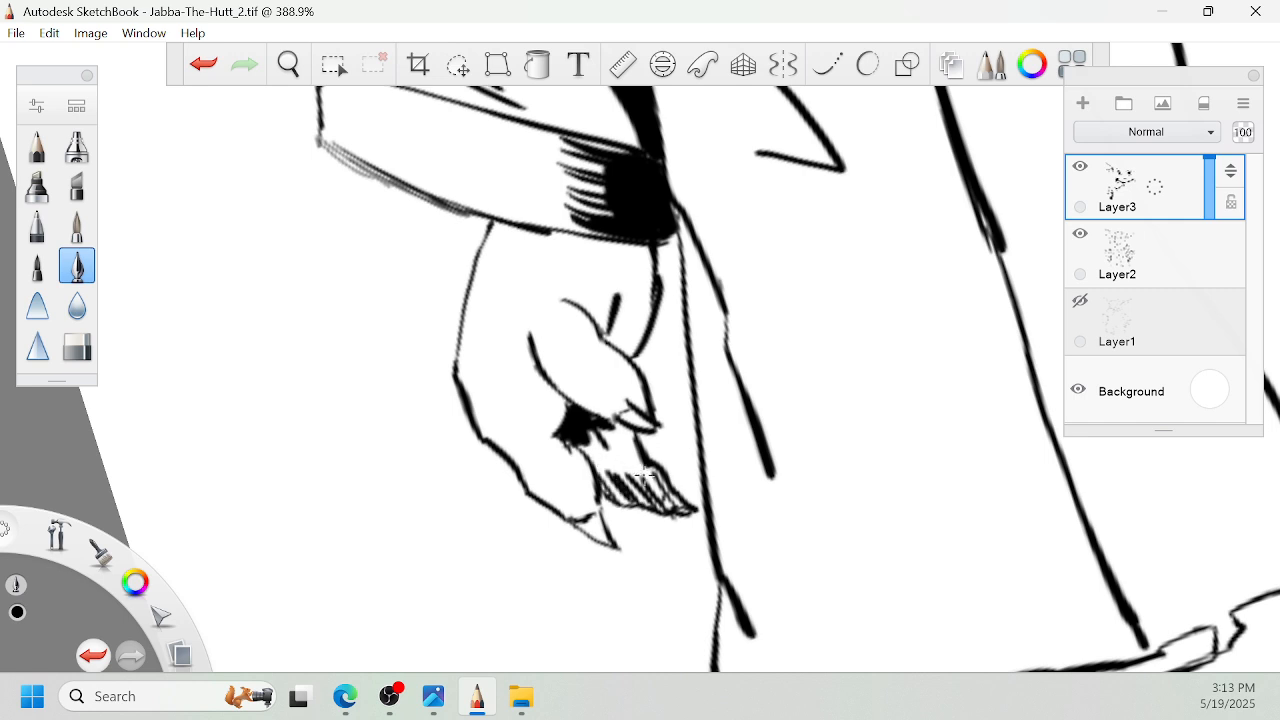
mouse_move(626, 424)
mouse_down()
mouse_move(588, 468)
mouse_move(612, 482)
mouse_up()
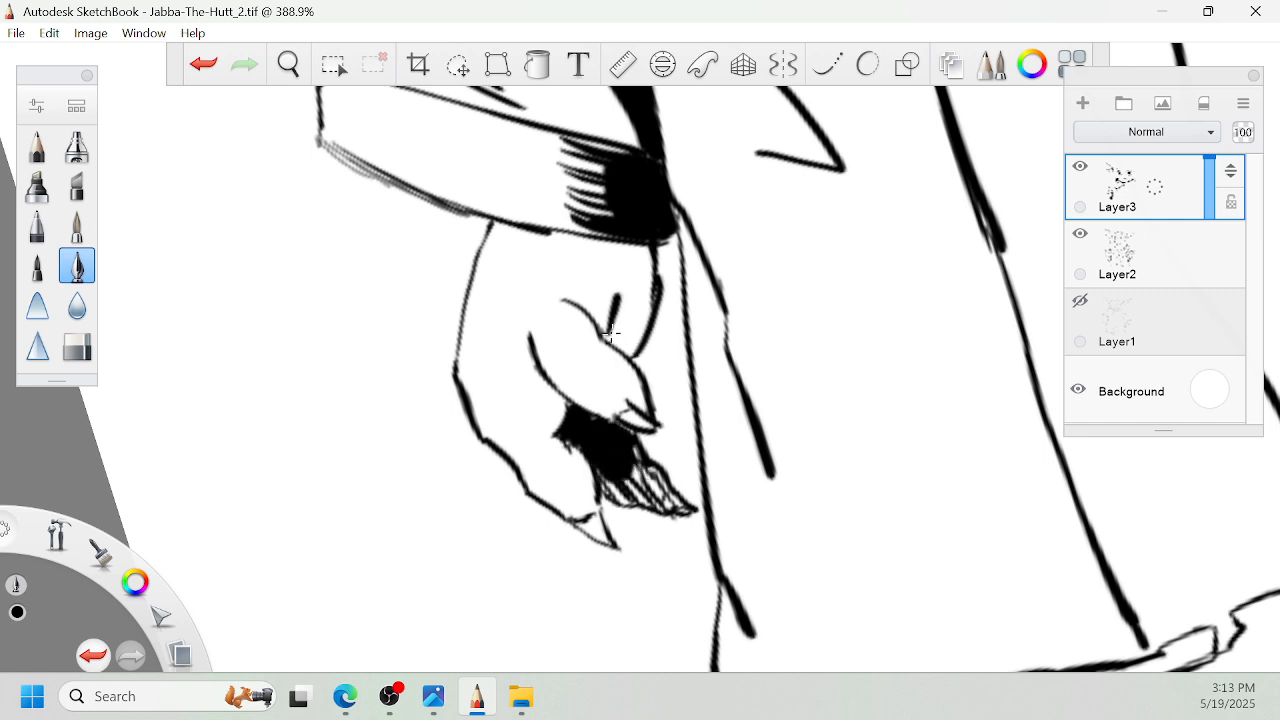
- Darken the area beside the left hand's thumb and add short wrinkle strokes across the hand and fingers
drag(617, 304, 613, 340)
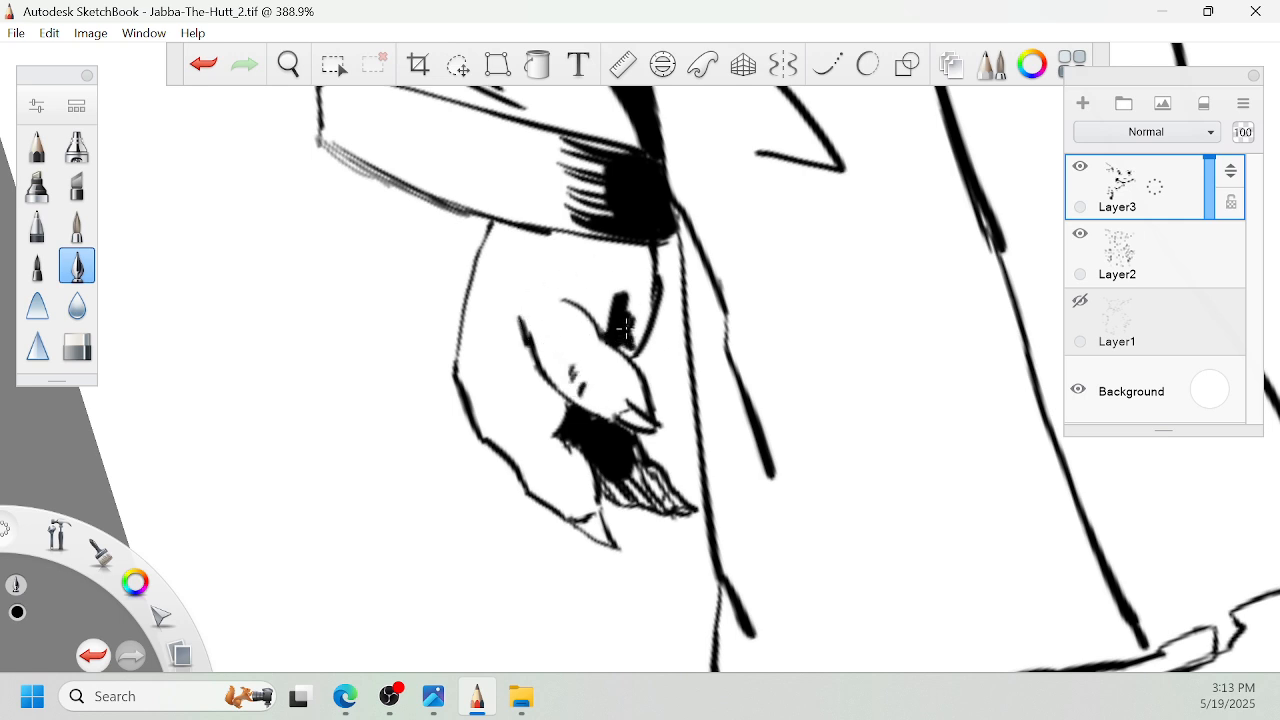
mouse_move(636, 344)
mouse_down()
mouse_move(648, 306)
mouse_move(632, 334)
mouse_move(626, 260)
mouse_move(635, 312)
mouse_up()
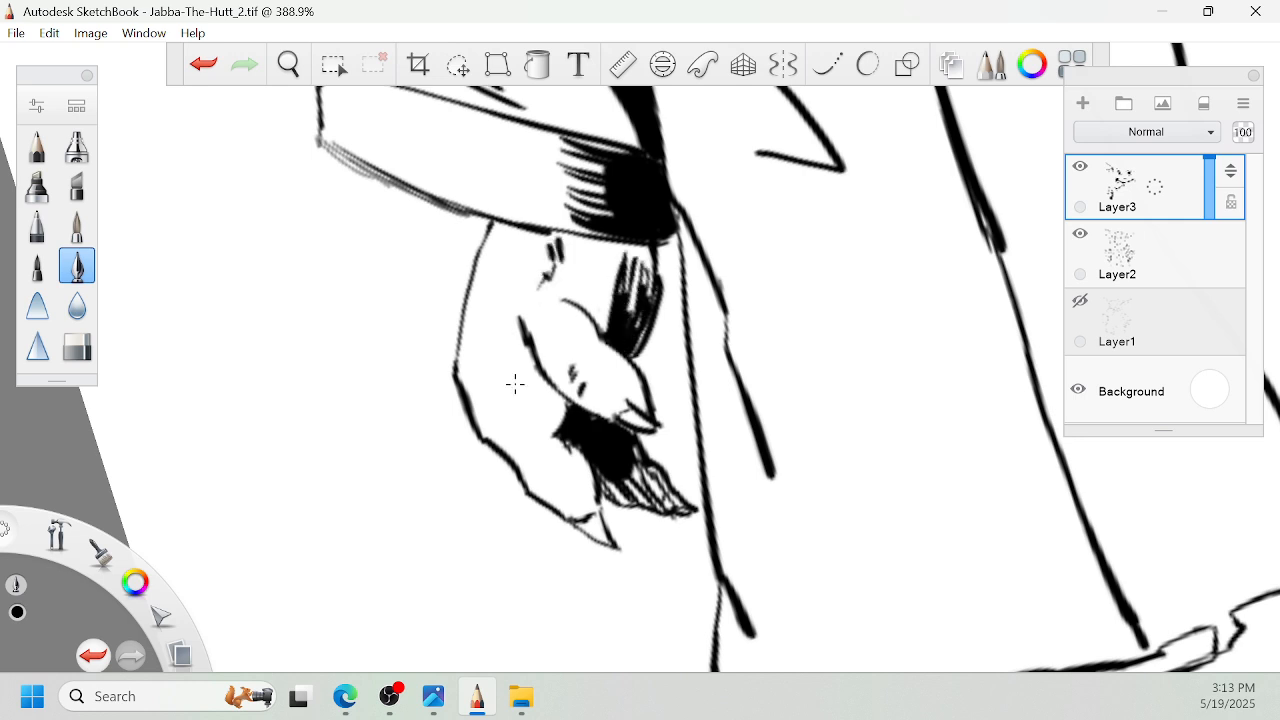
drag(507, 366, 511, 378)
drag(502, 349, 505, 358)
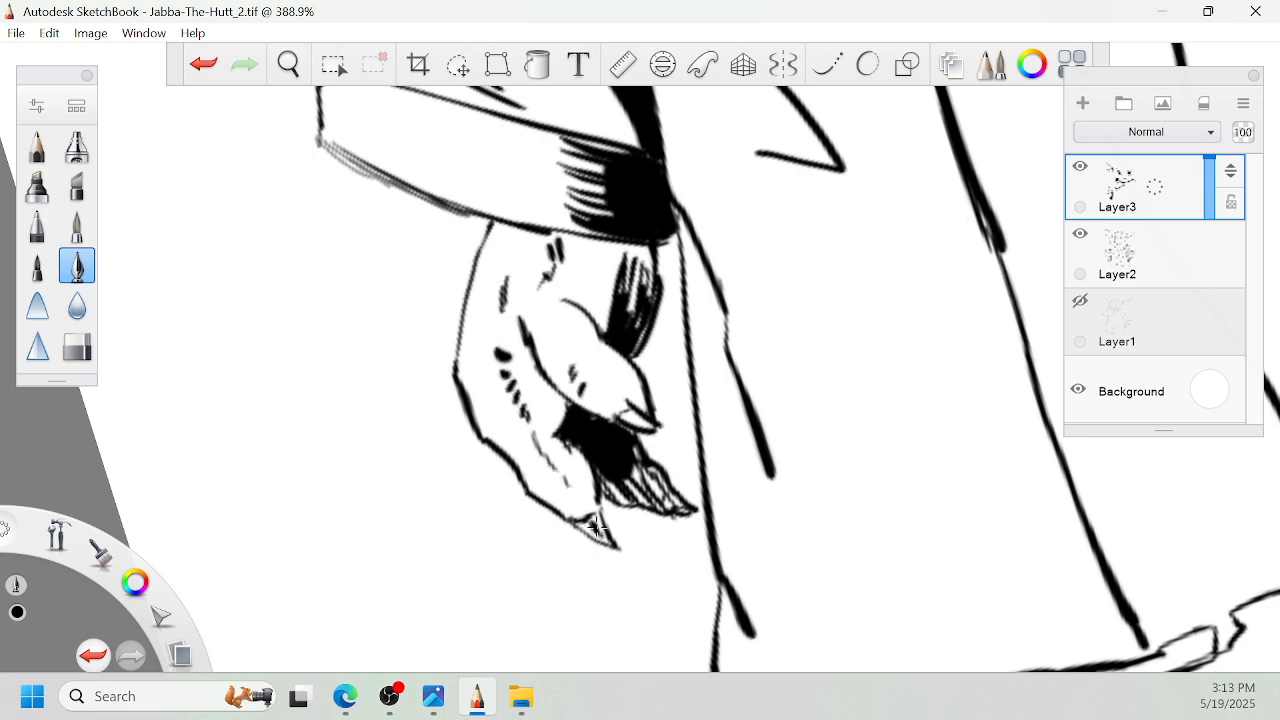
- Shade the inside of the right ear's base with dense black strokes and shorter hatch marks fanning outward
key(space)
drag(612, 424, 550, 530)
drag(1038, 172, 800, 389)
drag(654, 486, 746, 312)
drag(647, 341, 698, 326)
mouse_move(589, 335)
mouse_down()
mouse_move(872, 372)
mouse_move(944, 304)
mouse_move(1003, 296)
mouse_move(760, 301)
mouse_up()
drag(435, 387, 522, 447)
mouse_move(474, 416)
mouse_down()
mouse_move(534, 450)
mouse_move(522, 437)
mouse_up()
drag(500, 388, 520, 430)
mouse_move(437, 328)
mouse_down()
mouse_move(470, 394)
mouse_move(552, 448)
mouse_up()
mouse_move(520, 392)
mouse_down()
mouse_move(556, 446)
mouse_move(574, 440)
mouse_up()
drag(578, 398, 577, 425)
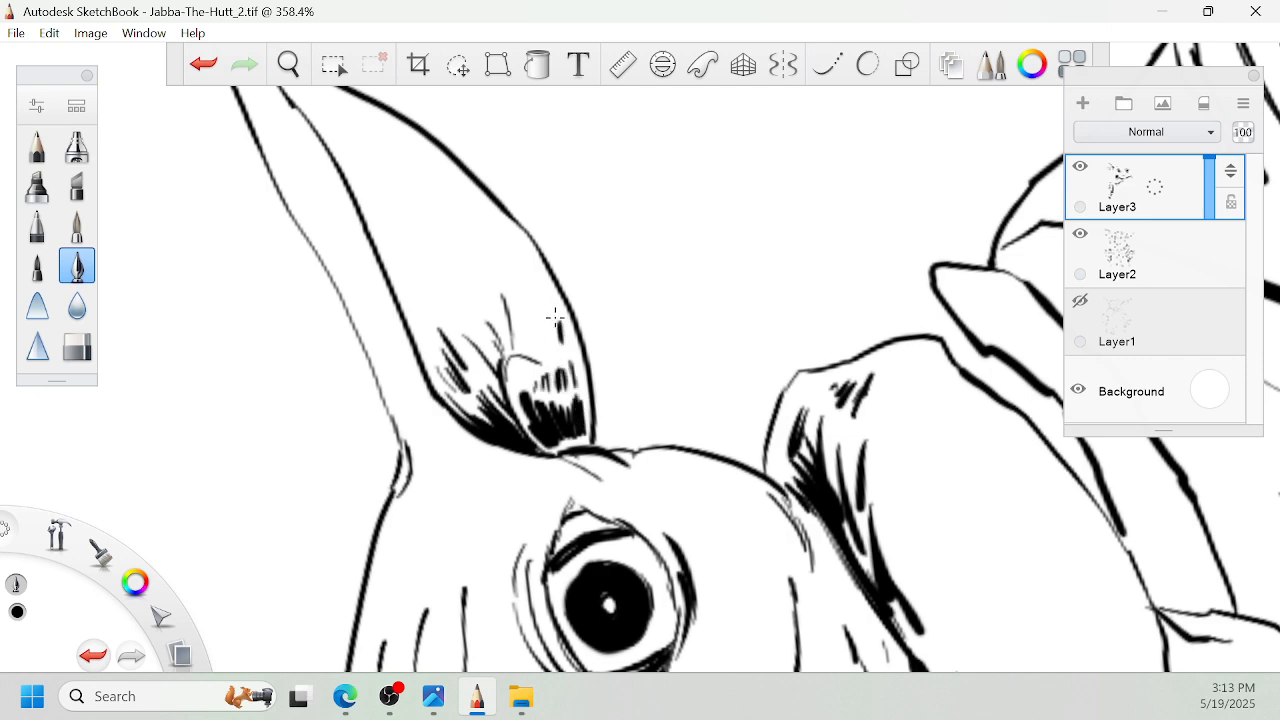
drag(553, 302, 558, 342)
drag(540, 303, 546, 346)
drag(410, 286, 422, 346)
- Shade the right ear's long inner edge toward the tip with thick black and tapered hatch strokes
key(space)
mouse_move(420, 211)
mouse_down()
mouse_move(562, 298)
mouse_move(533, 361)
mouse_up()
mouse_move(509, 297)
mouse_down()
mouse_move(535, 360)
mouse_move(580, 345)
mouse_move(612, 303)
mouse_up()
key(space)
mouse_move(771, 358)
mouse_down()
mouse_move(643, 309)
mouse_move(623, 363)
mouse_up()
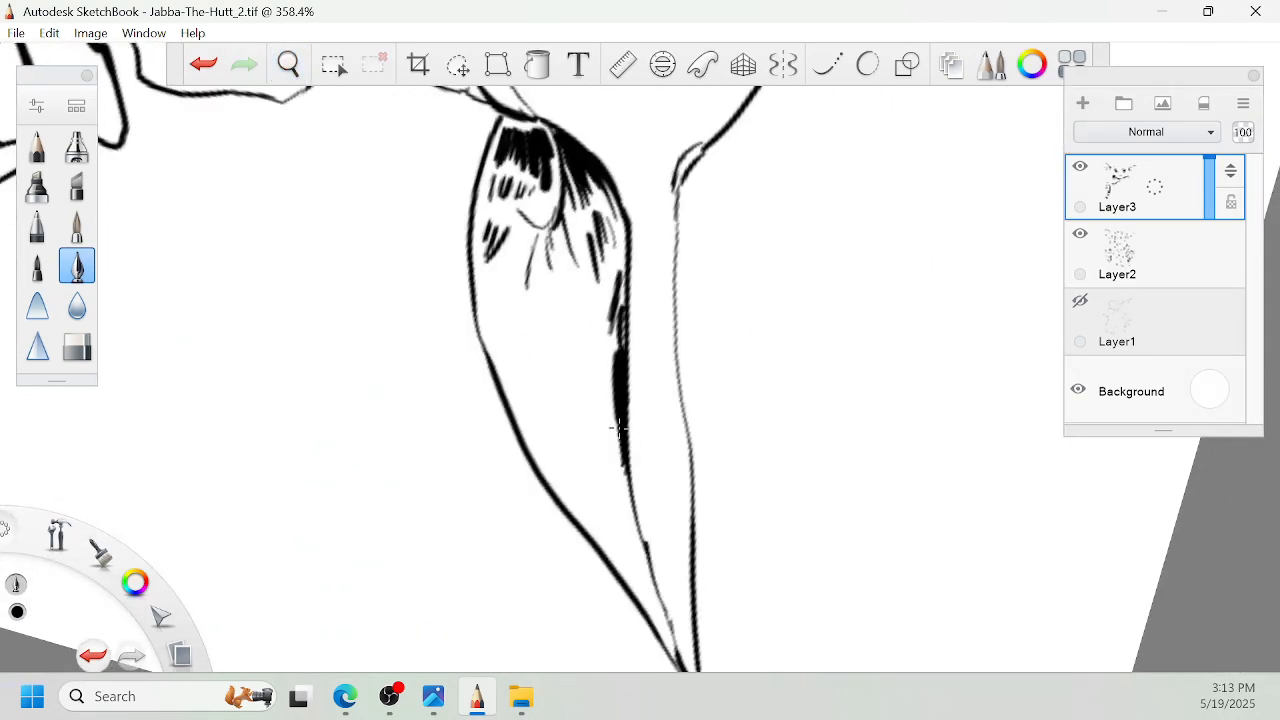
drag(620, 456, 614, 362)
mouse_move(607, 440)
mouse_down()
mouse_move(609, 346)
mouse_move(590, 348)
mouse_up()
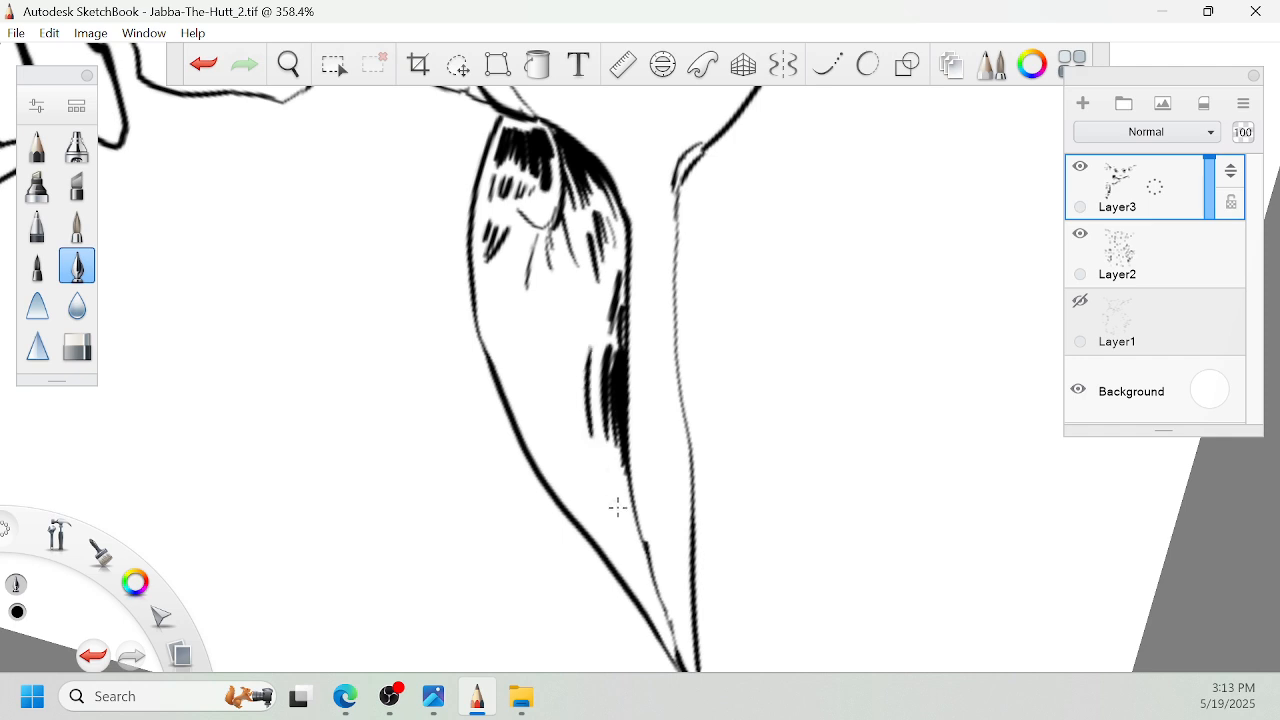
drag(625, 507, 612, 448)
drag(637, 538, 622, 466)
drag(668, 622, 630, 511)
drag(640, 575, 591, 418)
- Thicken the right collar's outer edge and add an inner fold line down to the small knot
key(space)
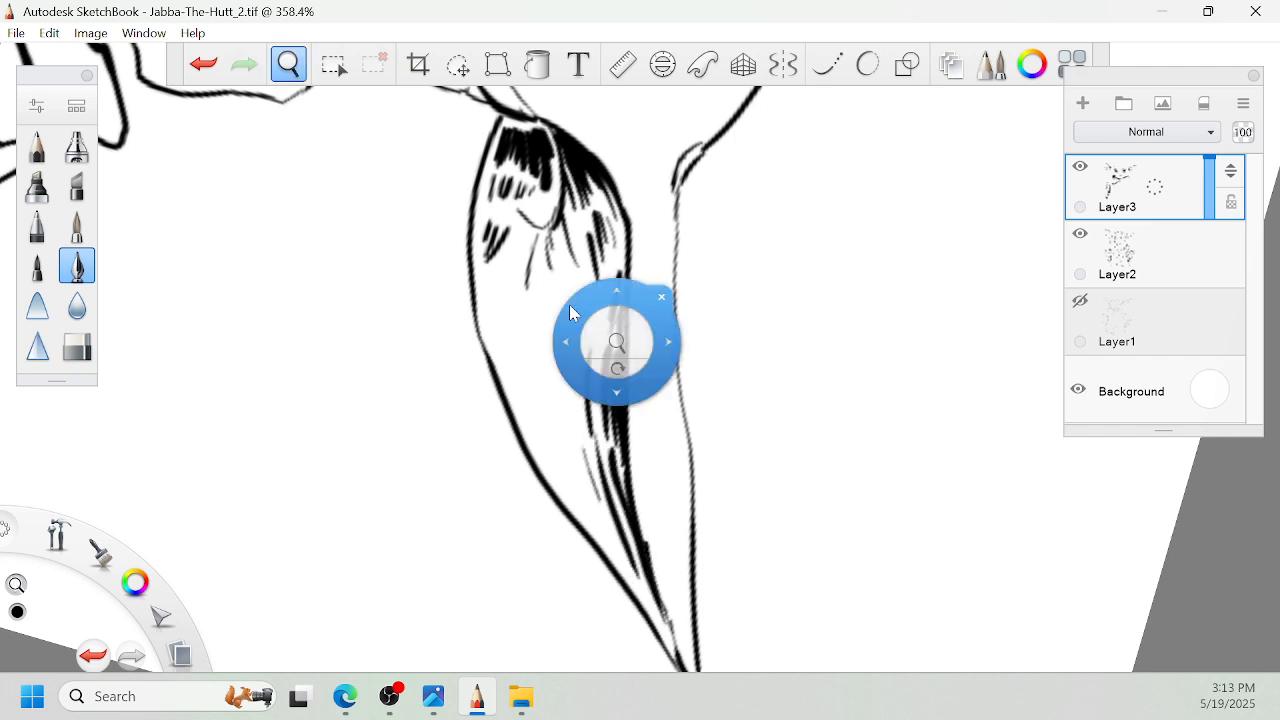
key(space)
drag(614, 326, 786, 392)
drag(846, 650, 815, 427)
drag(769, 139, 783, 206)
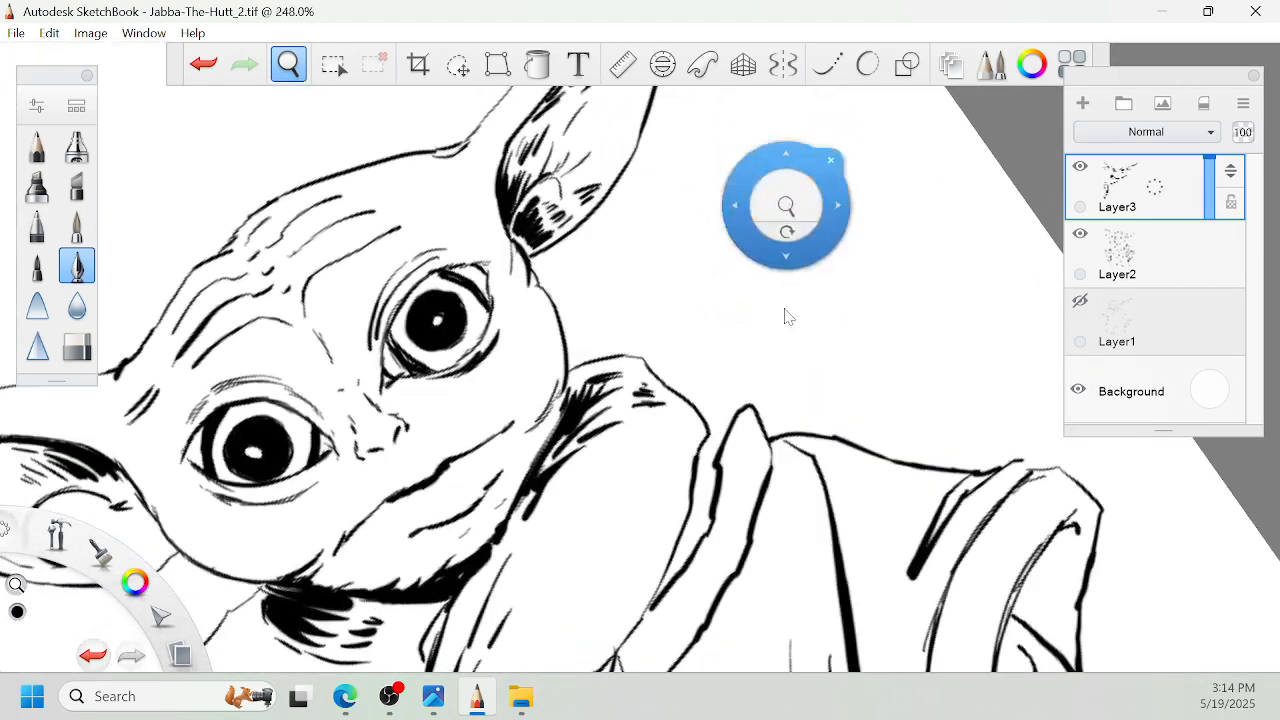
drag(788, 317, 798, 190)
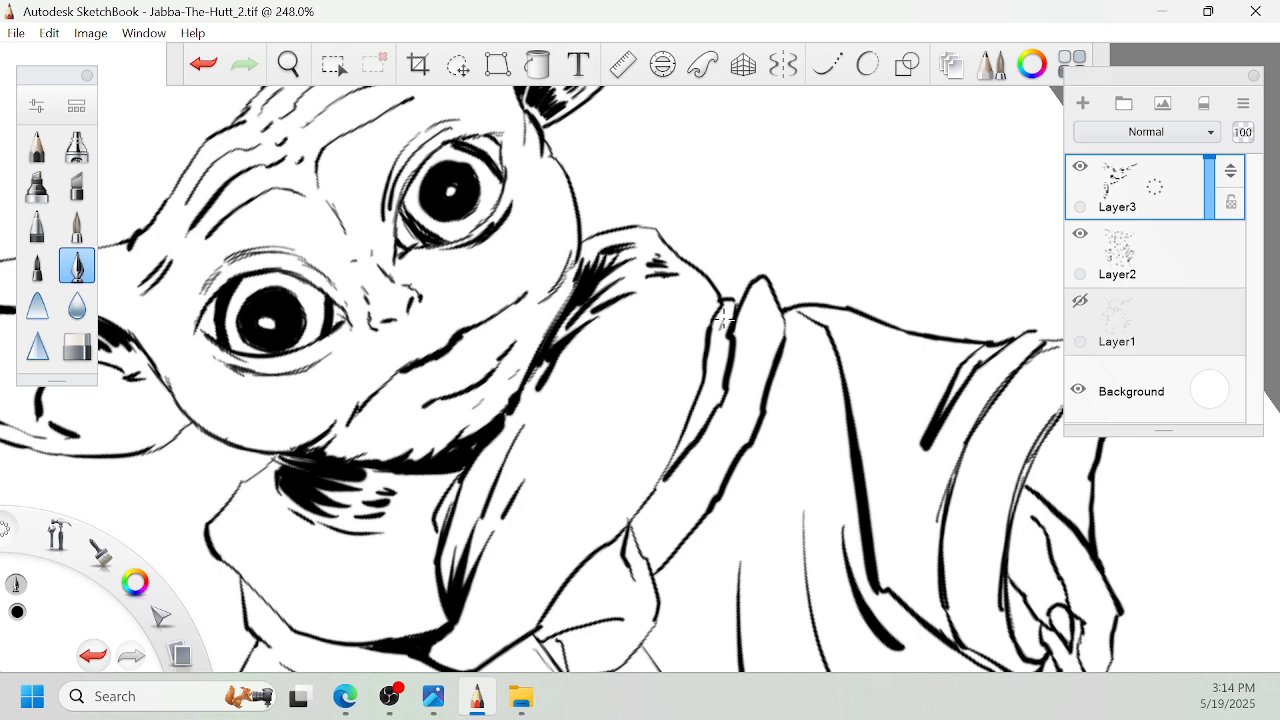
key(space)
drag(657, 457, 735, 337)
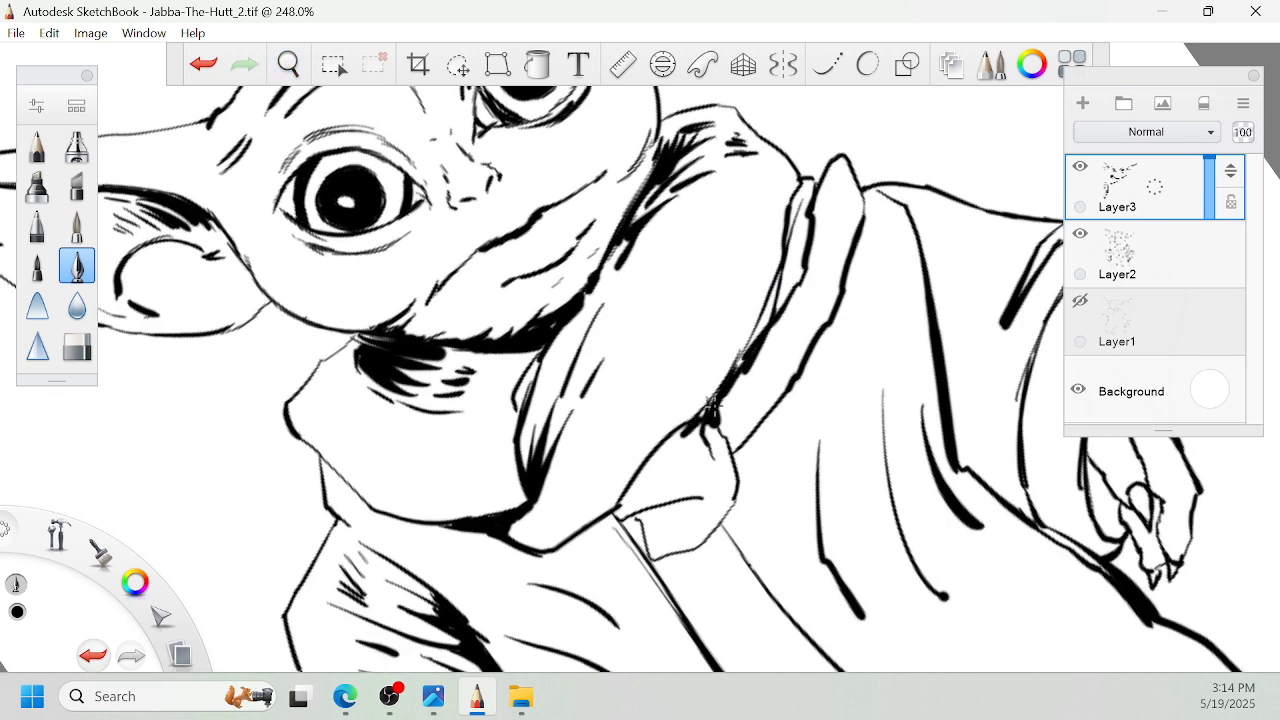
- Thicken the collar edge along the knot, blacken its corners, and add a dark wedge where the robe seam meets it
key(space)
drag(679, 530, 700, 474)
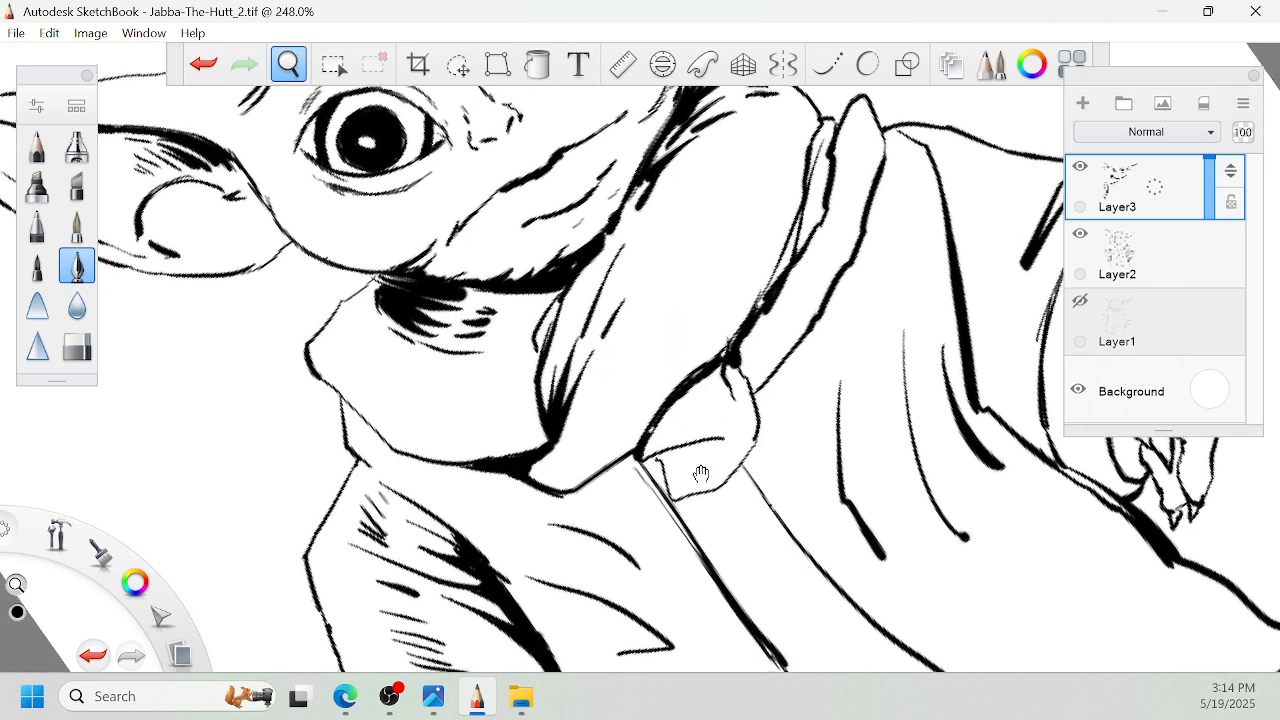
drag(677, 403, 686, 403)
drag(740, 248, 728, 375)
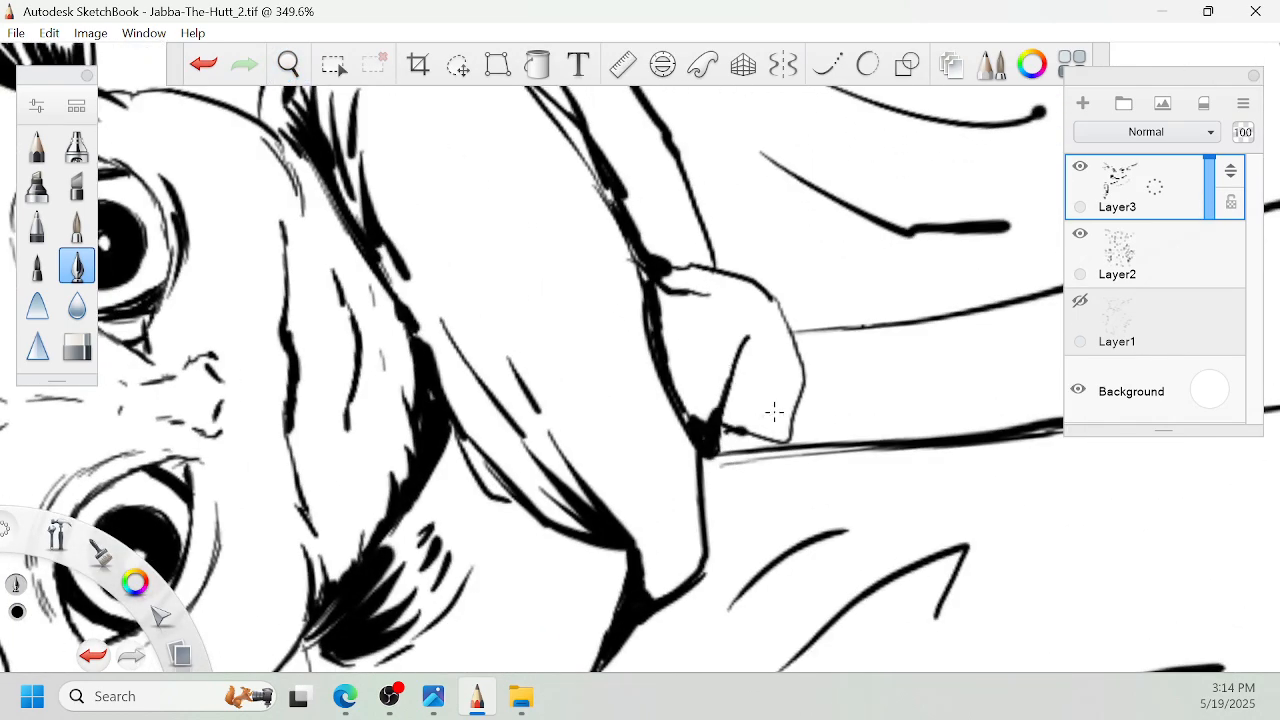
drag(795, 328, 867, 321)
- Add scattered tapered shadow strokes across the left side of the collar below the chin
key(space)
mouse_move(757, 330)
mouse_down()
mouse_move(731, 411)
mouse_move(749, 426)
mouse_up()
drag(530, 598, 702, 456)
drag(511, 505, 543, 419)
drag(516, 540, 565, 503)
mouse_move(475, 560)
mouse_down()
mouse_move(506, 532)
mouse_move(482, 518)
mouse_up()
mouse_move(640, 411)
mouse_down()
mouse_move(636, 460)
mouse_move(637, 376)
mouse_move(579, 338)
mouse_up()
drag(537, 360, 556, 330)
- Add tapered fold strokes along the length of the right collar, from the knot end up toward the shoulder
key(space)
drag(758, 182, 797, 365)
drag(716, 261, 760, 376)
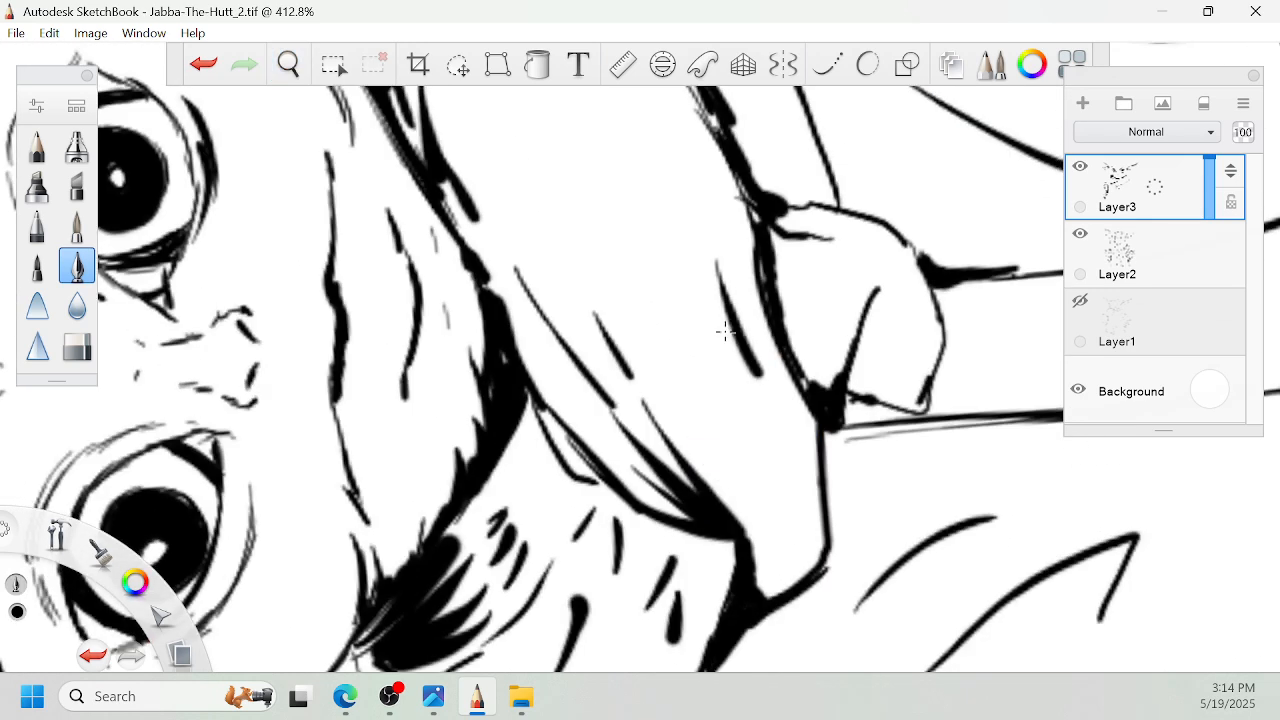
mouse_move(714, 332)
mouse_down()
mouse_move(753, 400)
mouse_move(777, 506)
mouse_up()
drag(702, 395, 738, 456)
key(space)
drag(756, 330, 851, 491)
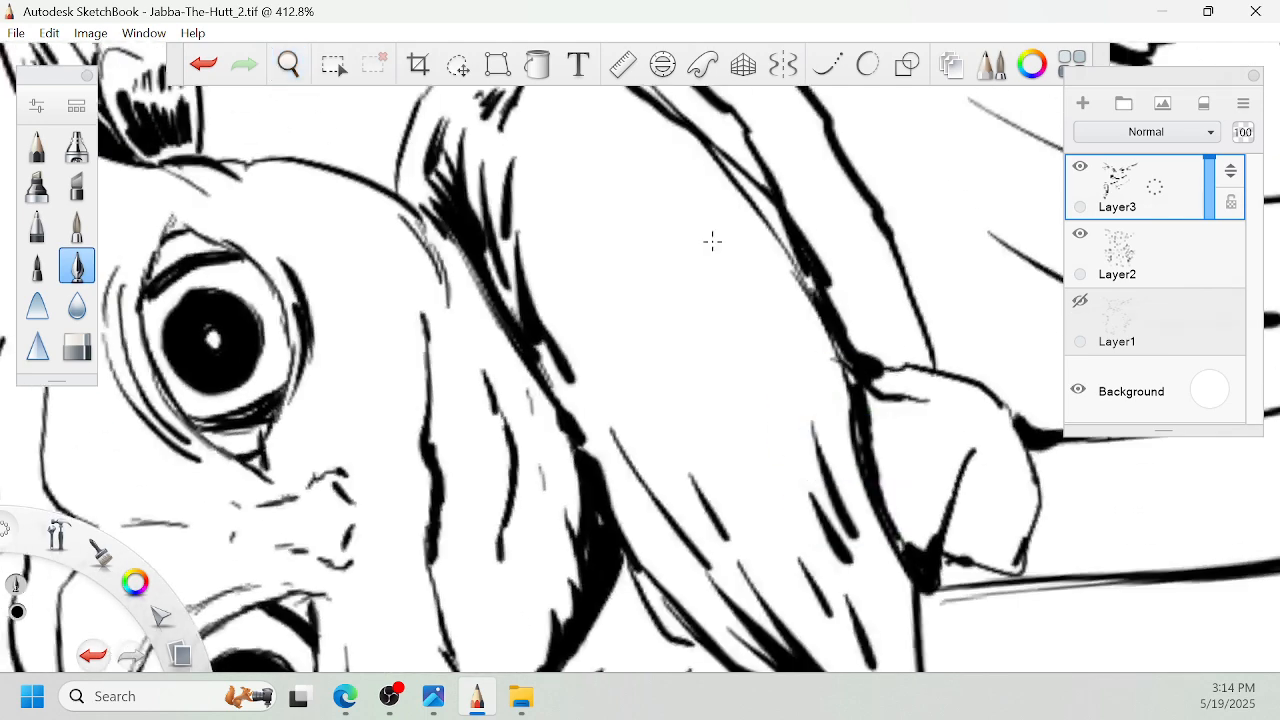
mouse_move(718, 222)
mouse_down()
mouse_move(750, 316)
mouse_move(703, 308)
mouse_up()
drag(610, 252, 646, 364)
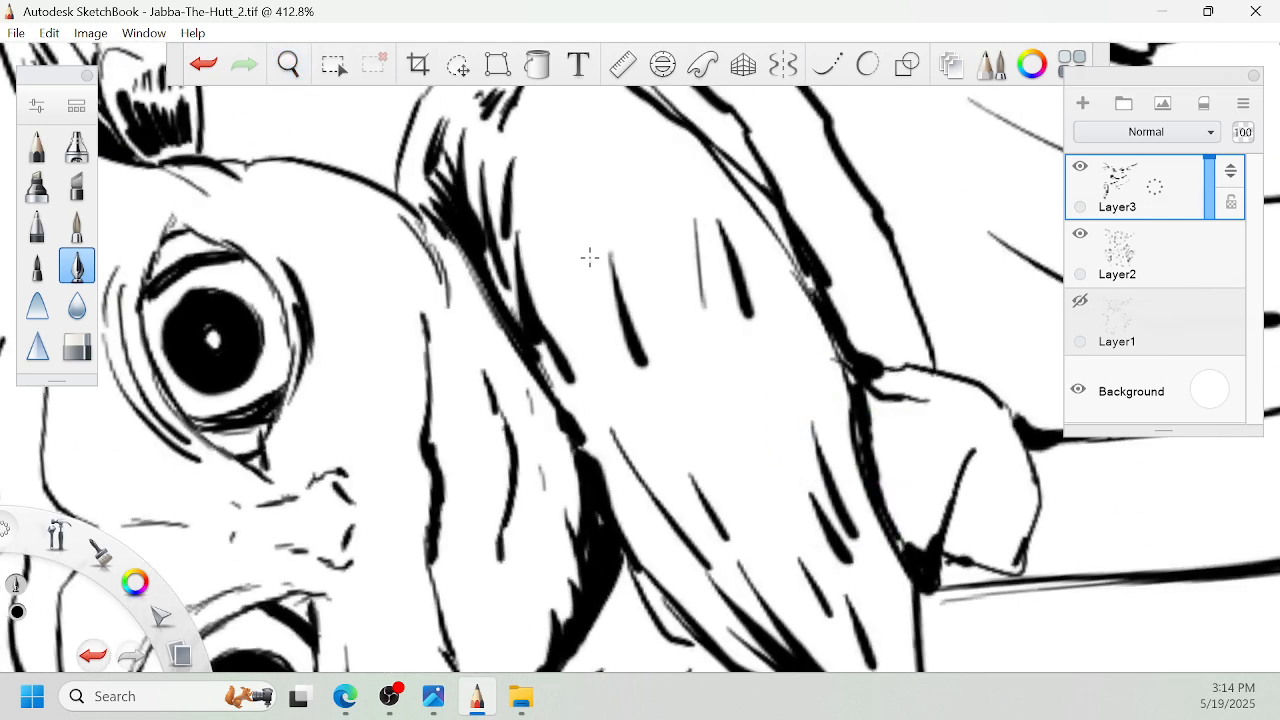
drag(591, 280, 612, 340)
mouse_move(556, 213)
mouse_down()
mouse_move(558, 285)
mouse_move(541, 261)
mouse_move(586, 251)
mouse_up()
- Darken the left jaw edge and add fine hatch patches on the chin and left cheek
key(space)
drag(545, 374, 564, 394)
drag(717, 332, 790, 324)
drag(943, 203, 889, 265)
drag(781, 341, 804, 318)
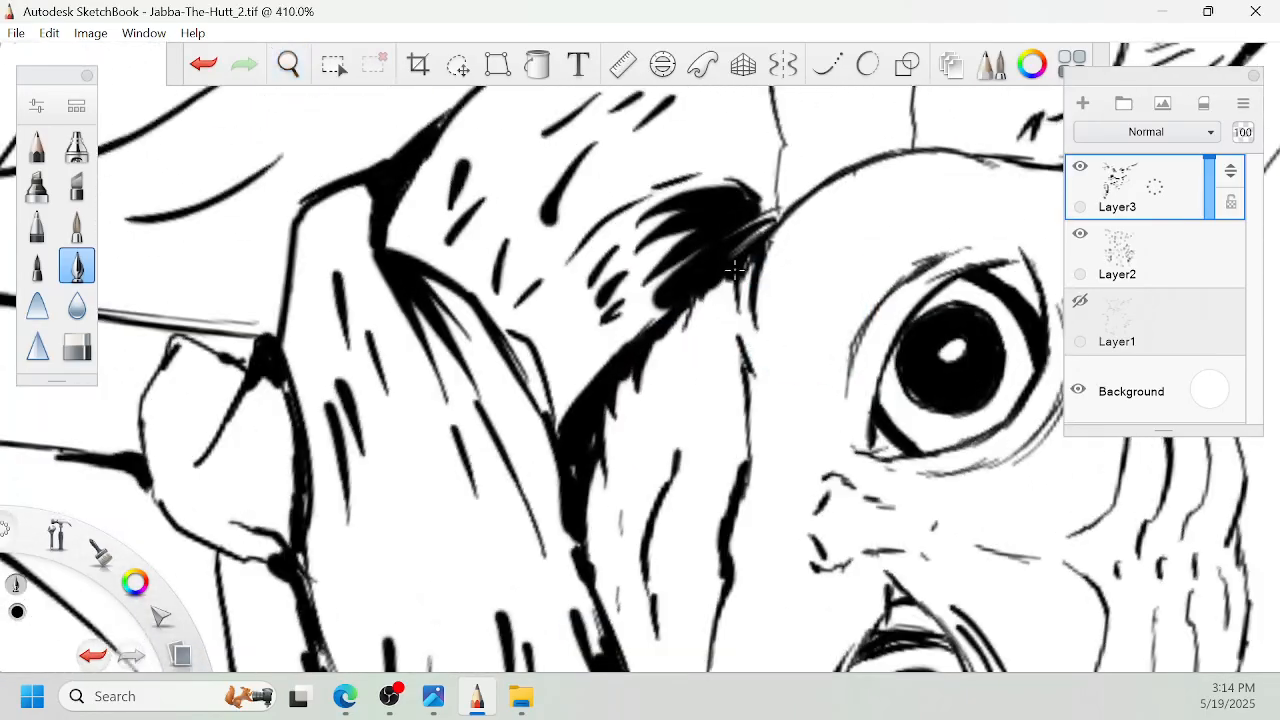
drag(722, 285, 654, 347)
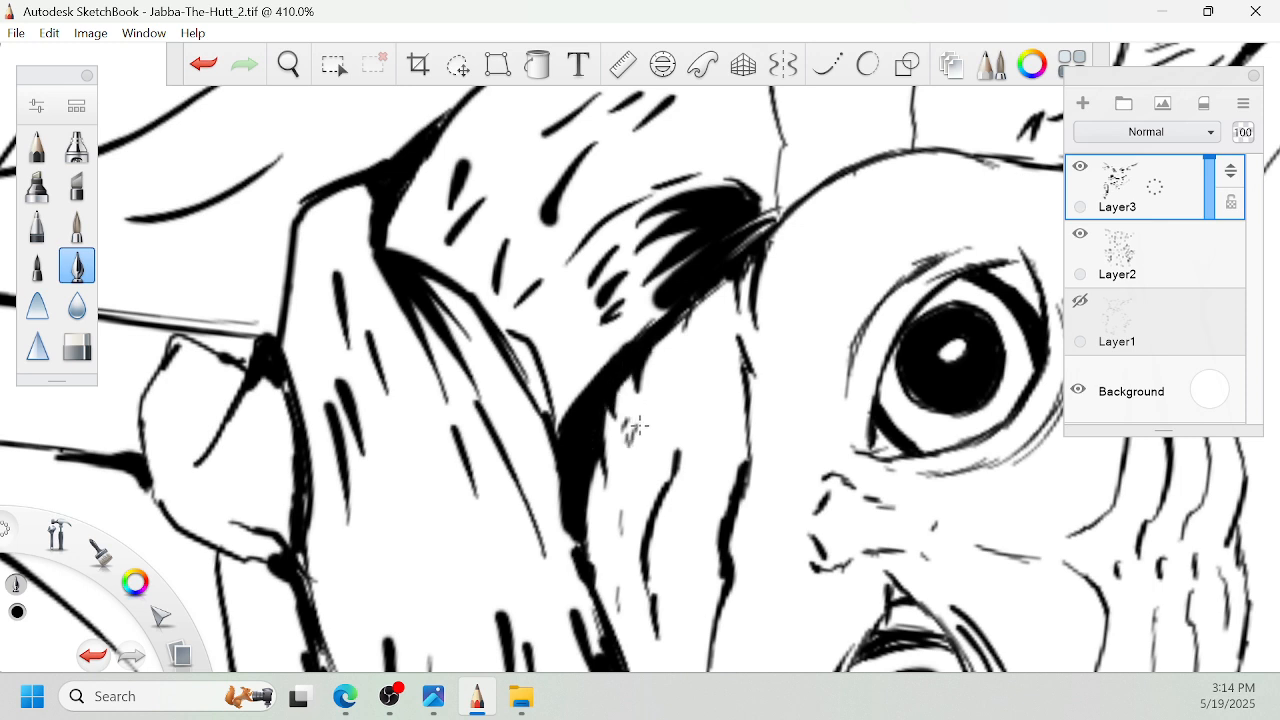
drag(673, 369, 664, 414)
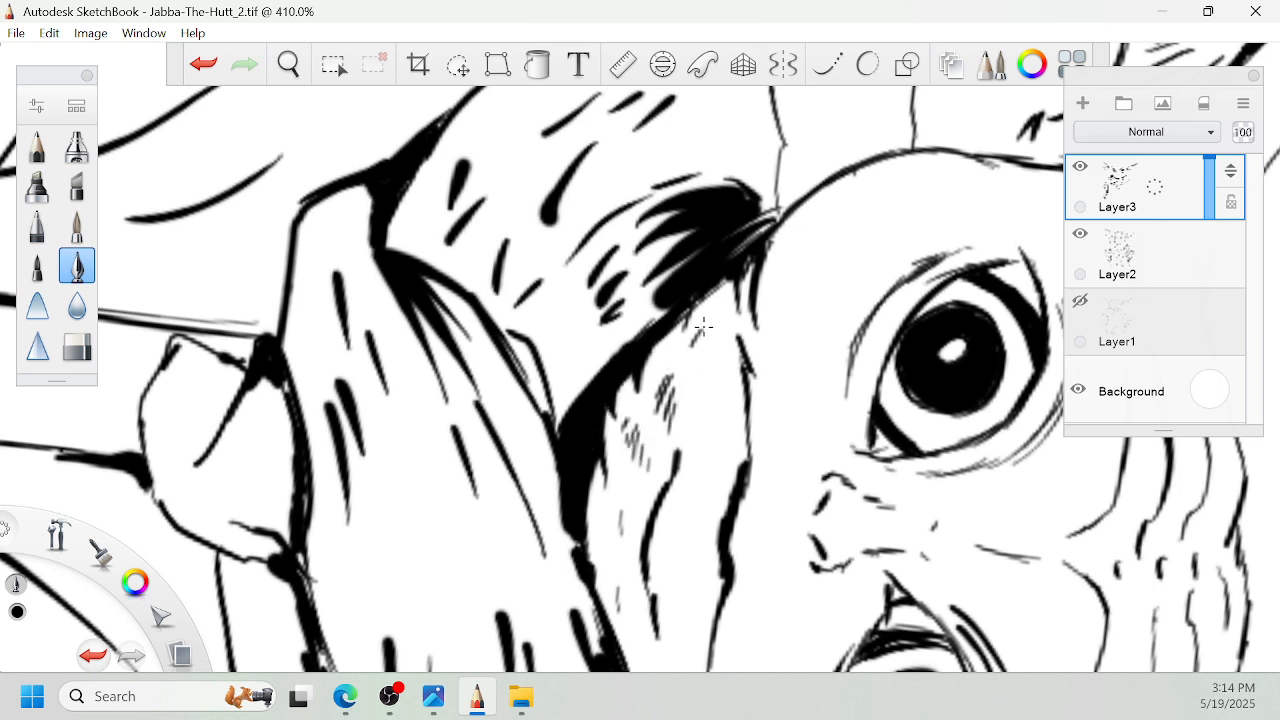
drag(704, 326, 690, 368)
mouse_move(703, 352)
mouse_down()
mouse_move(706, 386)
mouse_move(712, 222)
mouse_move(706, 342)
mouse_up()
key(space)
drag(614, 153, 632, 414)
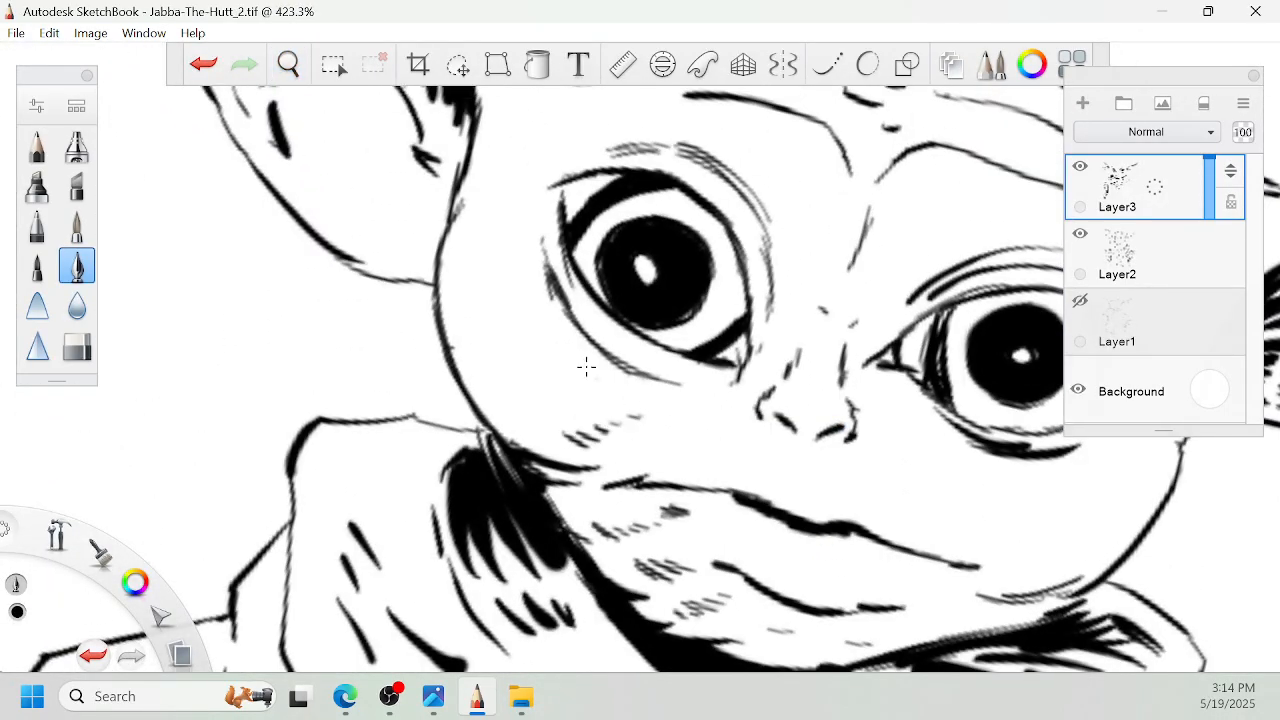
- Darken the right collar's upper inner corner and add a short hatch patch on the right cheek
key(space)
drag(582, 257, 605, 276)
drag(735, 105, 707, 252)
drag(819, 238, 746, 296)
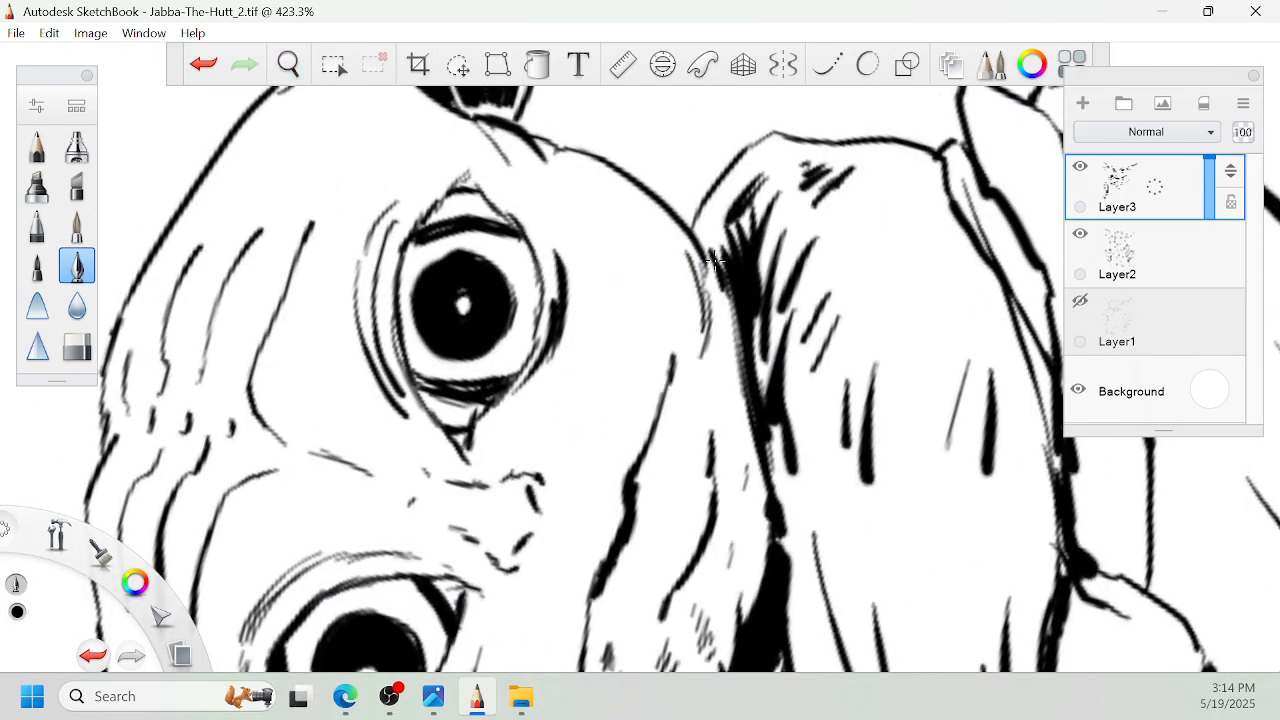
drag(701, 231, 741, 176)
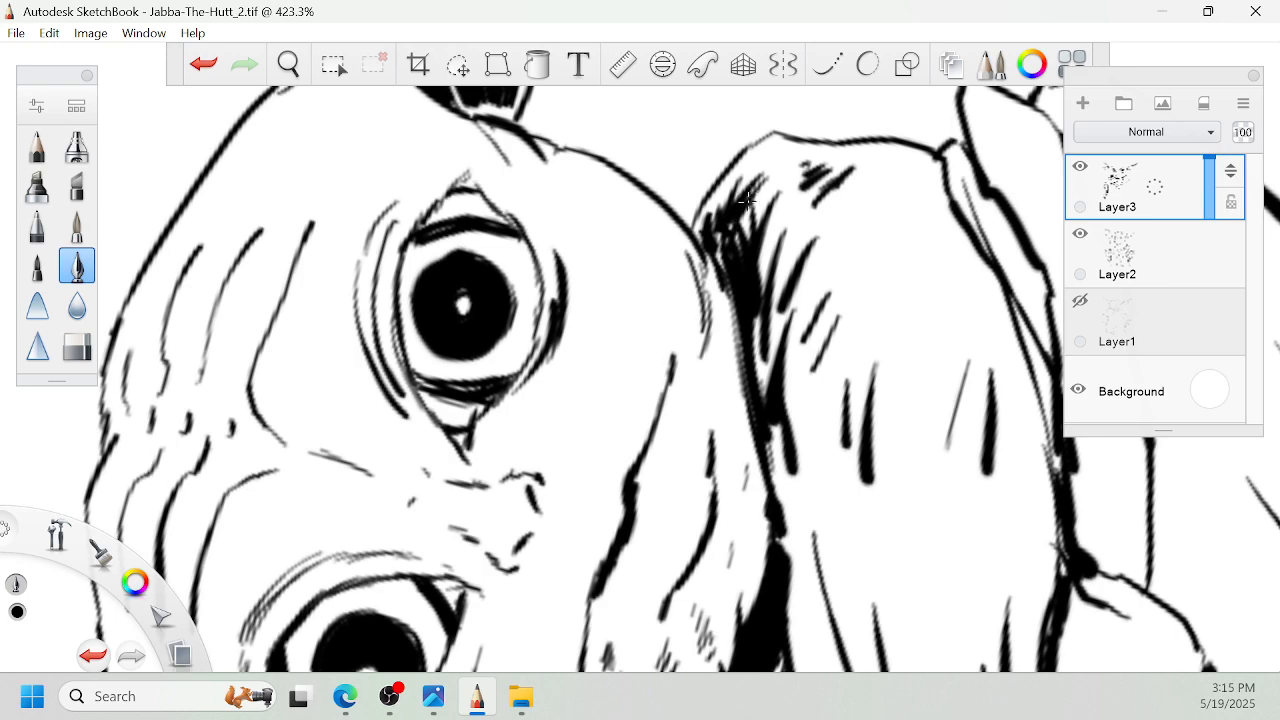
drag(638, 232, 655, 266)
- Touch up the solid black iris of the right eye with short strokes along its edge
key(space)
mouse_move(515, 290)
mouse_down()
mouse_move(611, 301)
mouse_move(602, 294)
mouse_up()
key(space)
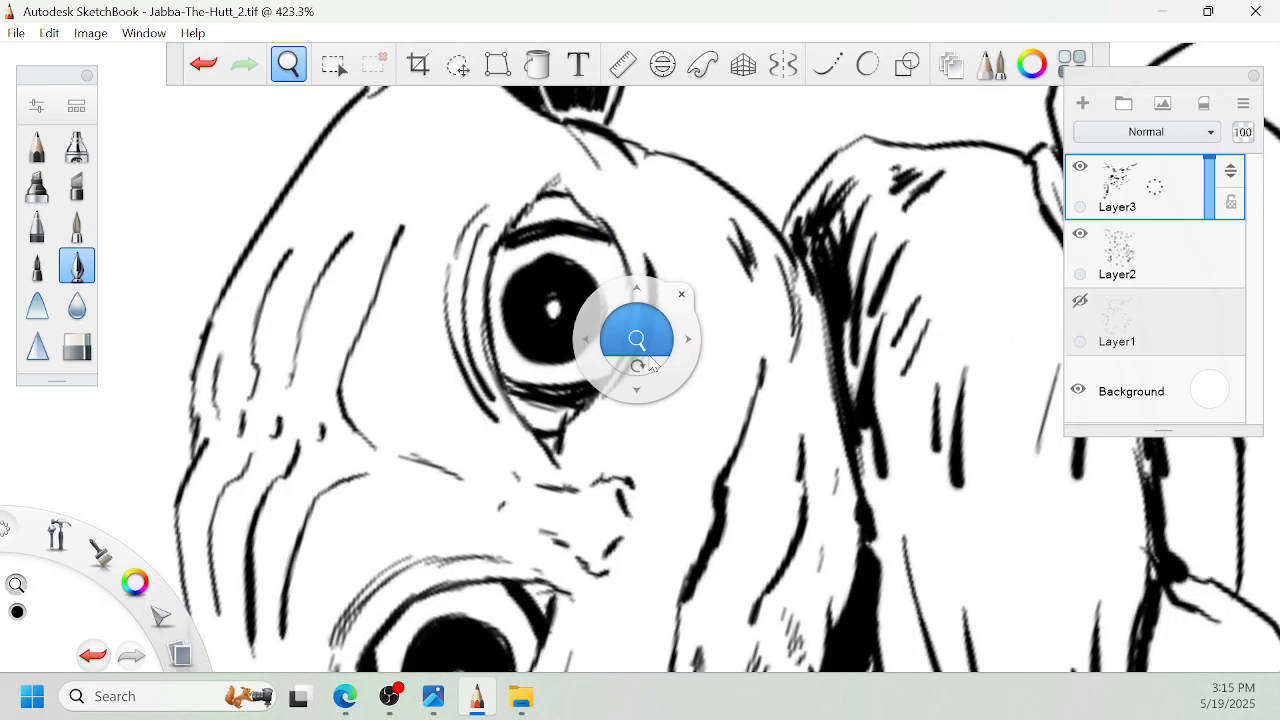
mouse_move(640, 362)
mouse_down()
mouse_move(649, 297)
mouse_move(748, 232)
mouse_move(724, 199)
mouse_up()
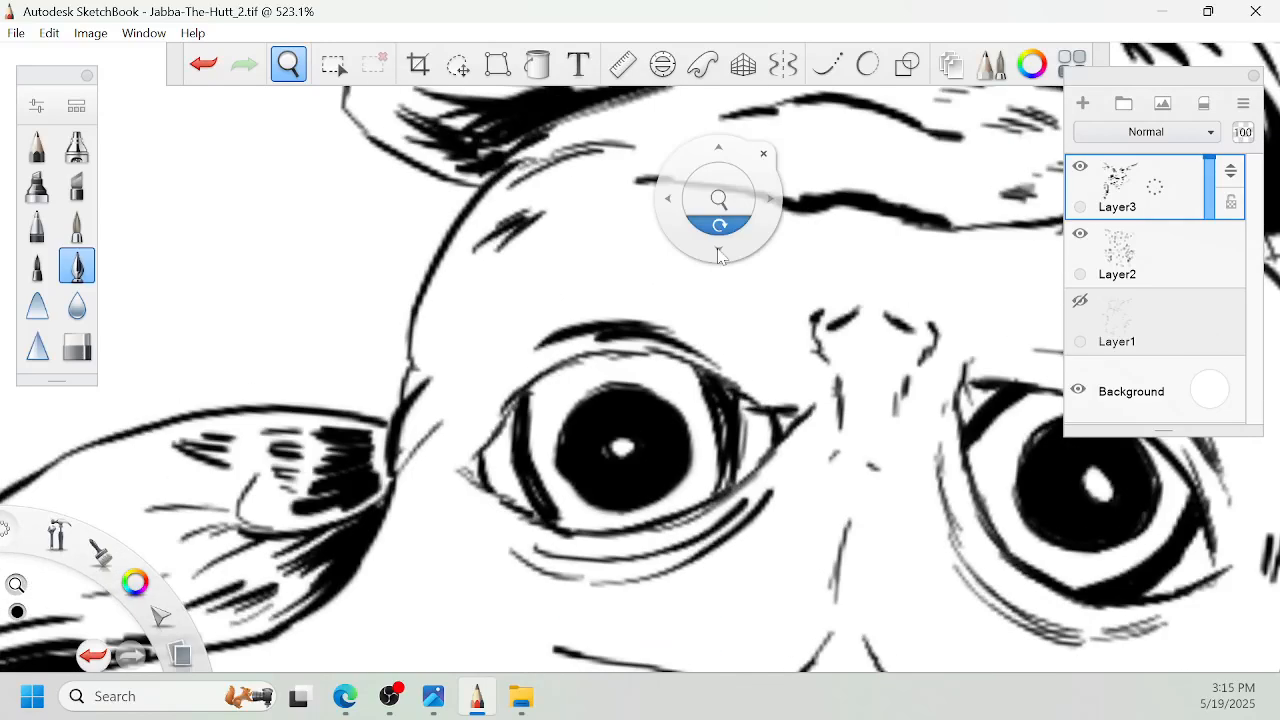
drag(720, 248, 746, 204)
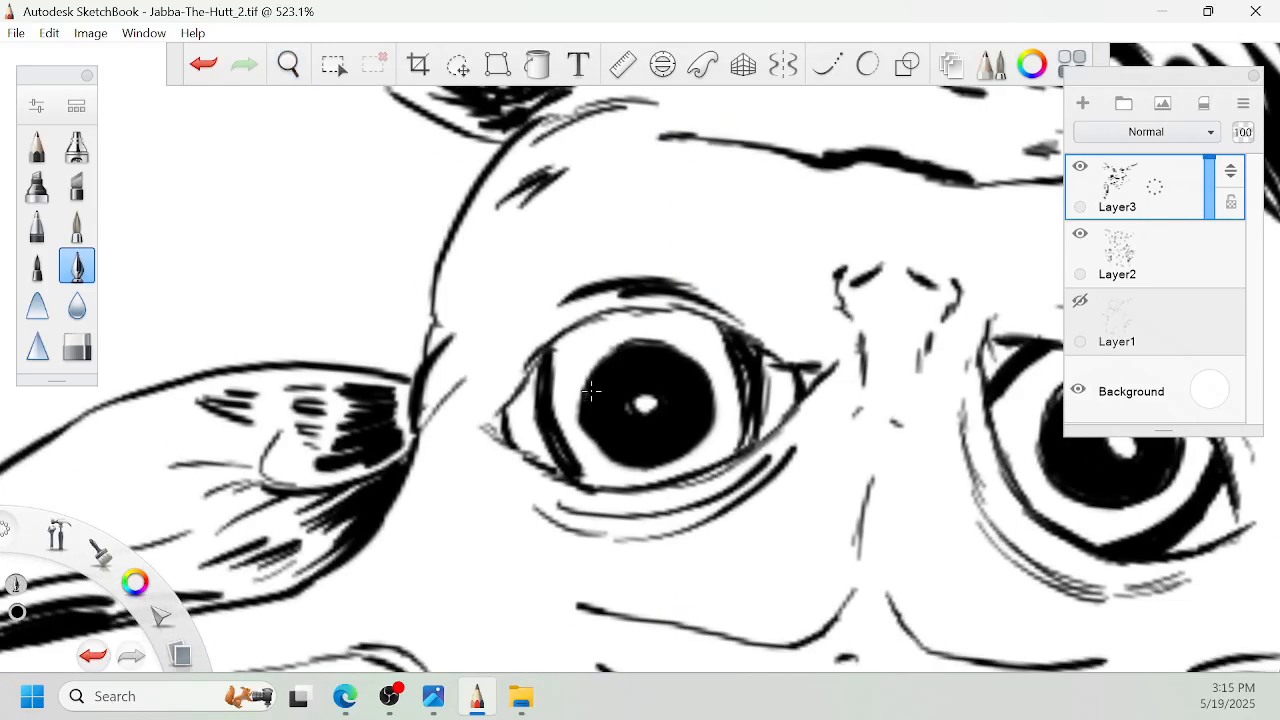
drag(596, 445, 613, 438)
drag(625, 347, 624, 441)
key(space)
drag(999, 428, 611, 378)
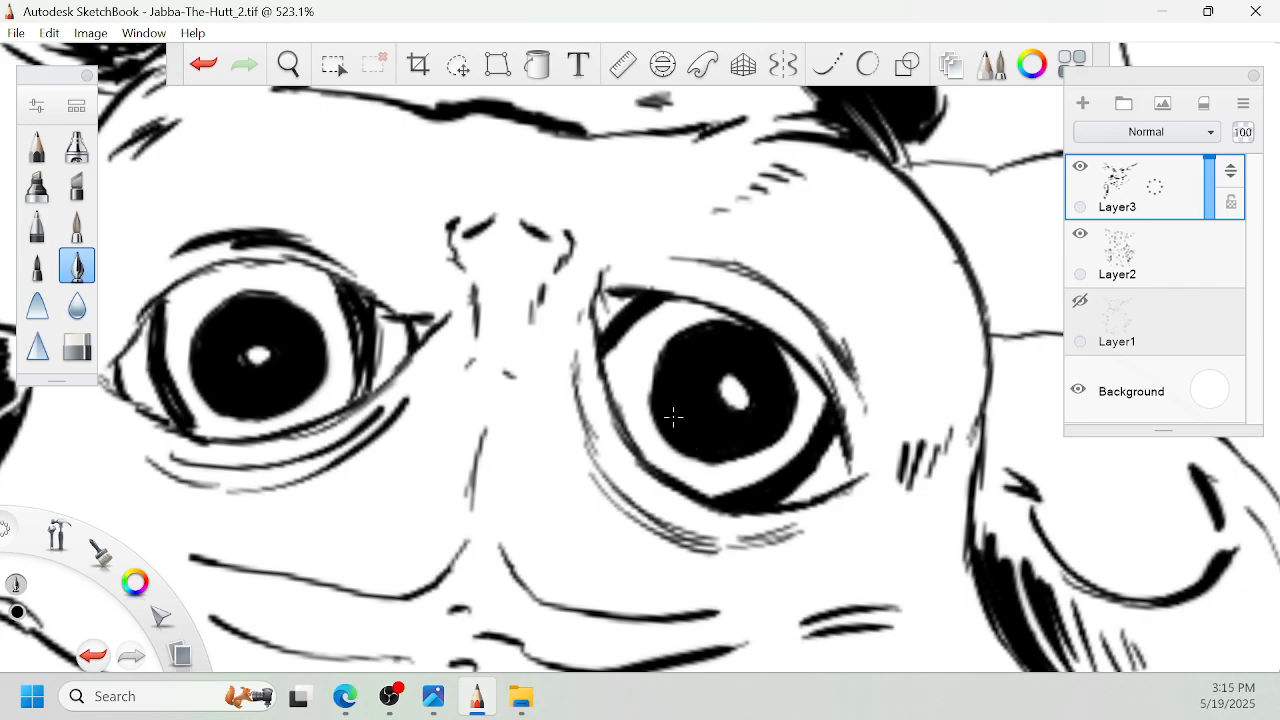
- Shade the inside of the right sleeve opening above the hand with solid black and short tapered strokes
key(space)
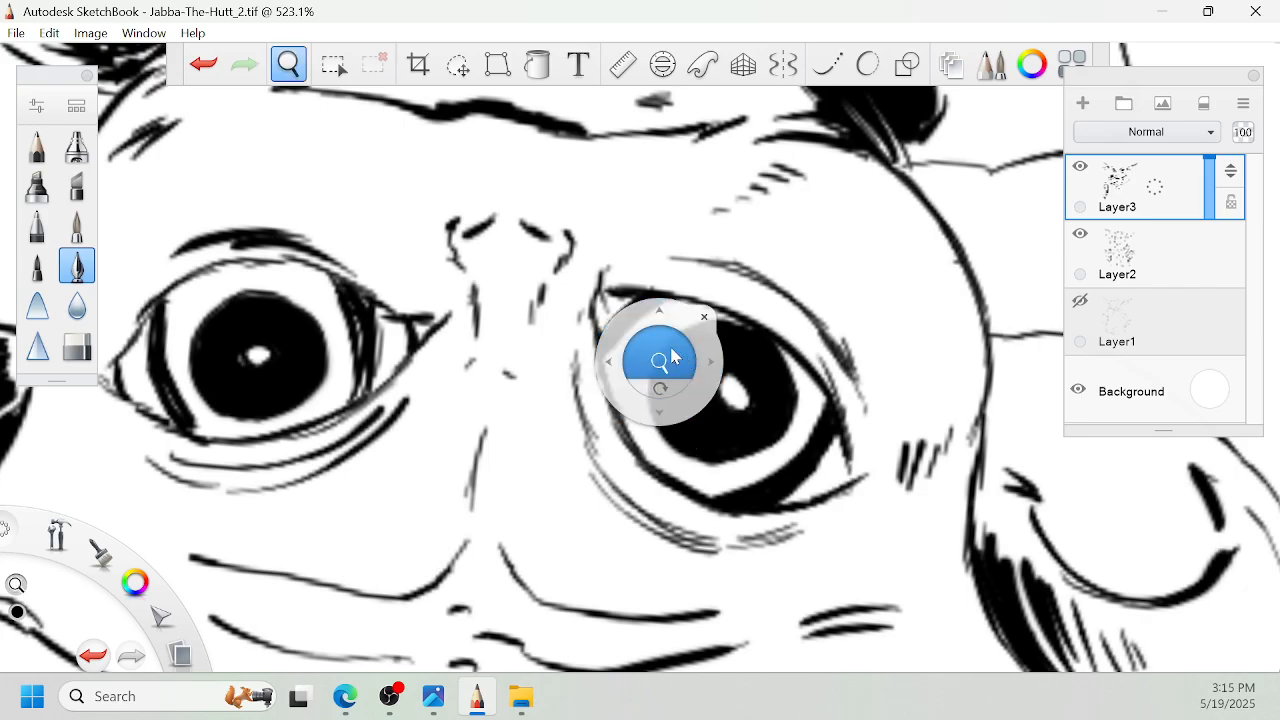
drag(674, 357, 543, 163)
drag(663, 251, 706, 252)
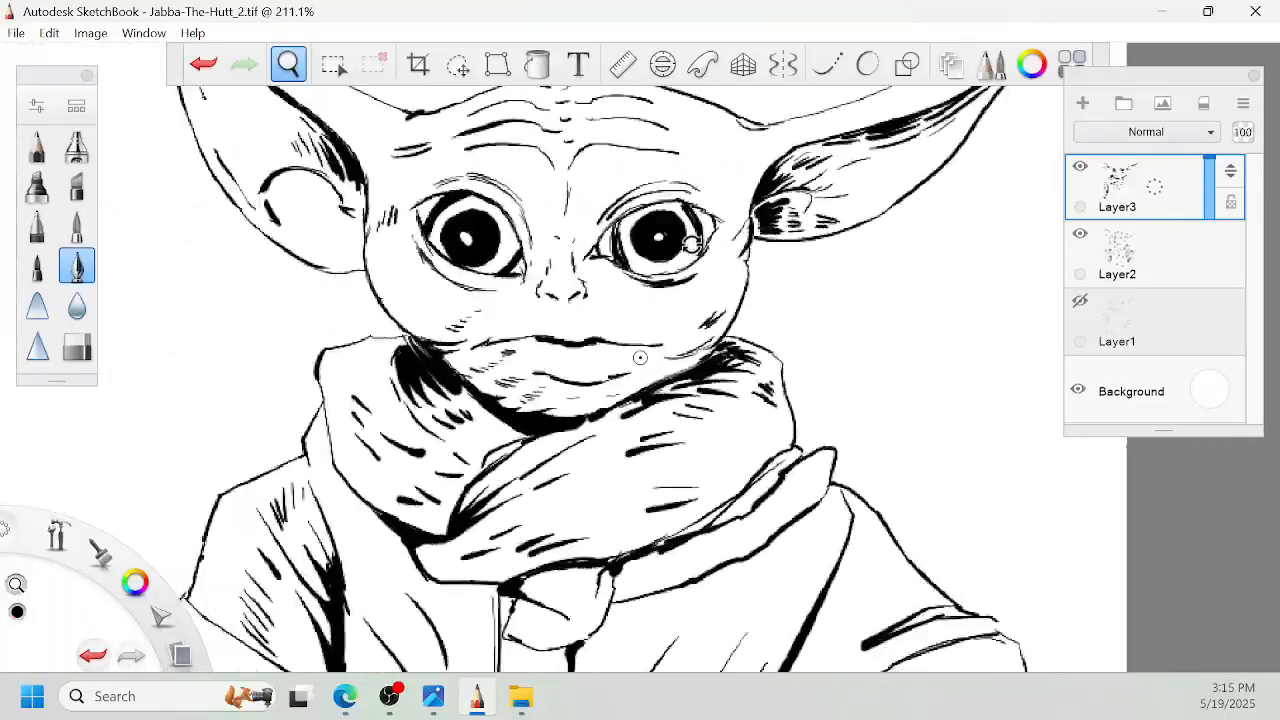
drag(786, 468, 691, 246)
drag(886, 131, 772, 333)
drag(869, 165, 840, 211)
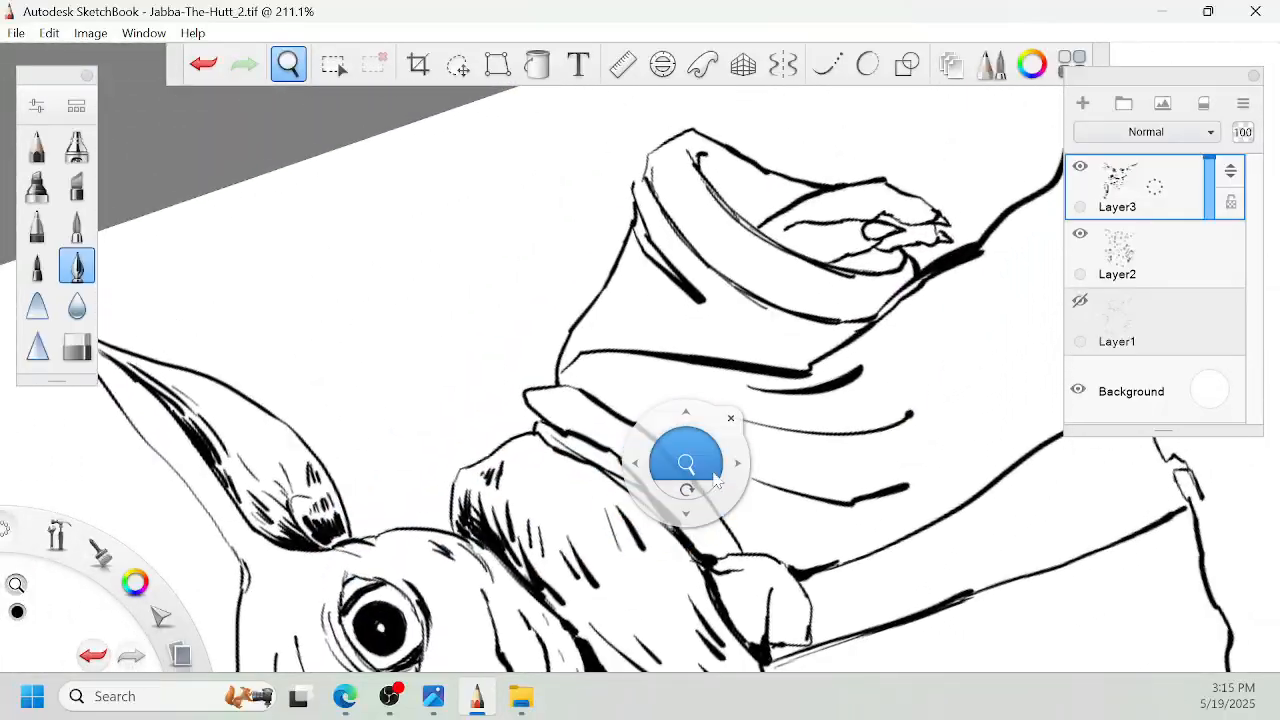
drag(740, 470, 710, 467)
mouse_move(1040, 125)
mouse_down()
mouse_move(863, 326)
mouse_move(827, 387)
mouse_up()
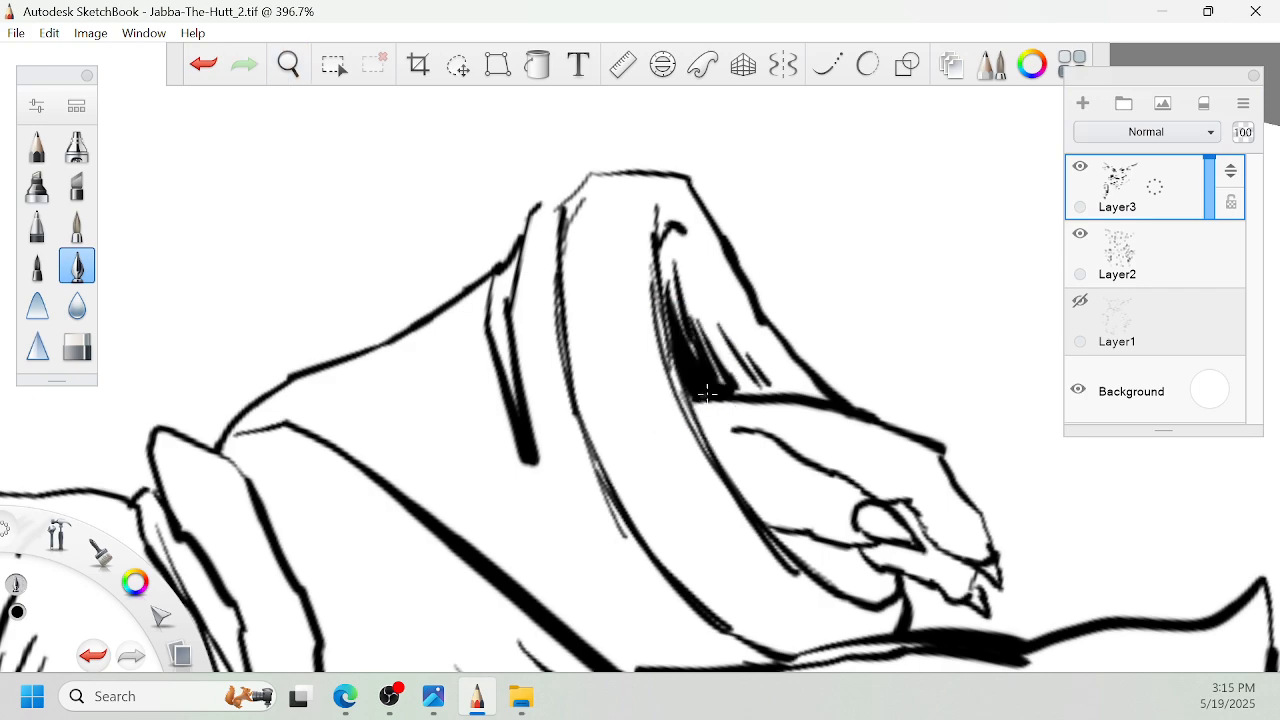
key(space)
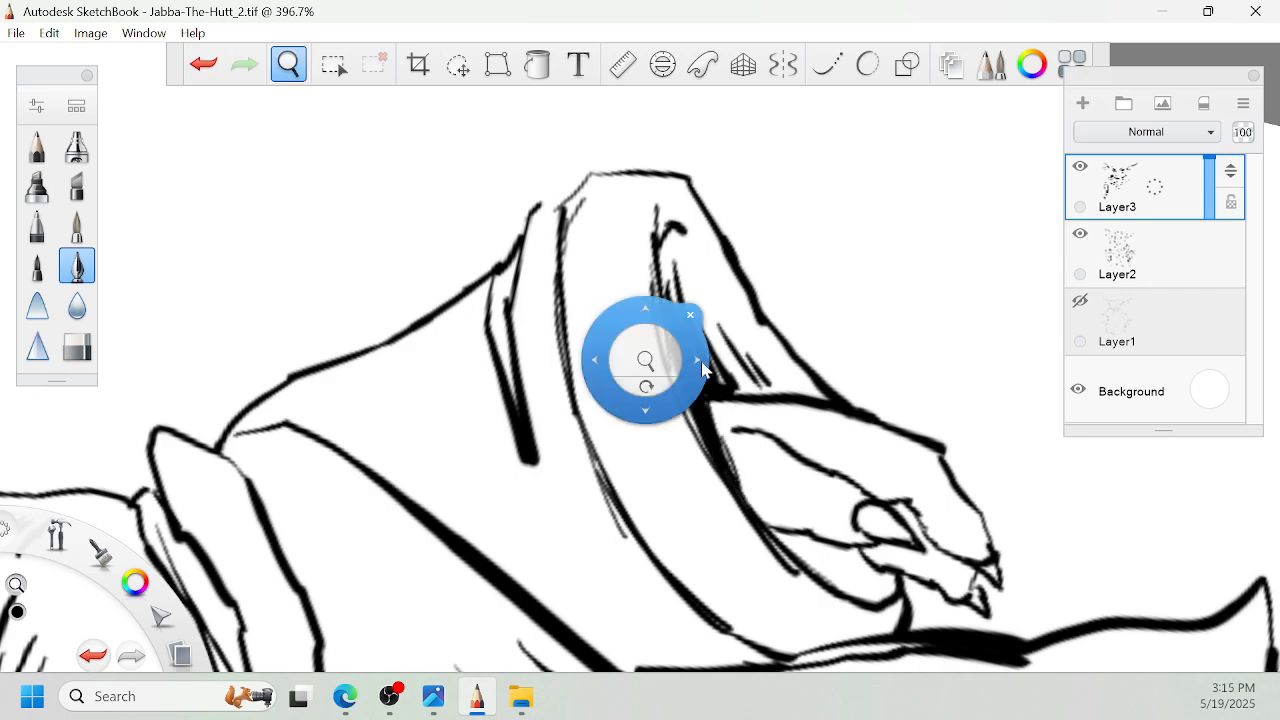
- Continue the black shadow around the inner cuff edge and hatch the gap beneath the right hand
drag(676, 342, 655, 432)
mouse_move(705, 440)
mouse_down()
mouse_move(732, 335)
mouse_move(694, 360)
mouse_move(714, 435)
mouse_move(752, 390)
mouse_up()
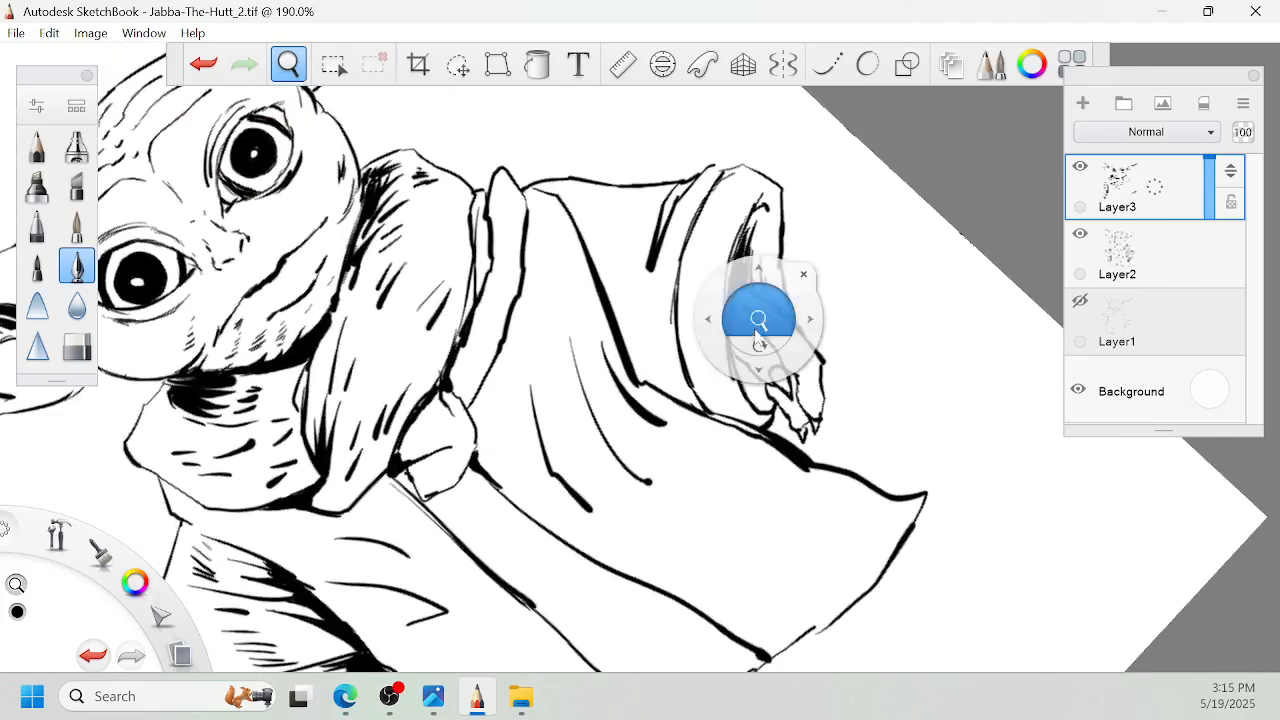
mouse_move(759, 338)
mouse_down()
mouse_move(914, 250)
mouse_move(836, 262)
mouse_up()
mouse_move(676, 394)
mouse_down()
mouse_move(741, 513)
mouse_move(689, 376)
mouse_move(722, 462)
mouse_move(730, 430)
mouse_move(740, 495)
mouse_move(750, 475)
mouse_move(772, 505)
mouse_move(736, 420)
mouse_move(760, 468)
mouse_move(716, 428)
mouse_up()
key(space)
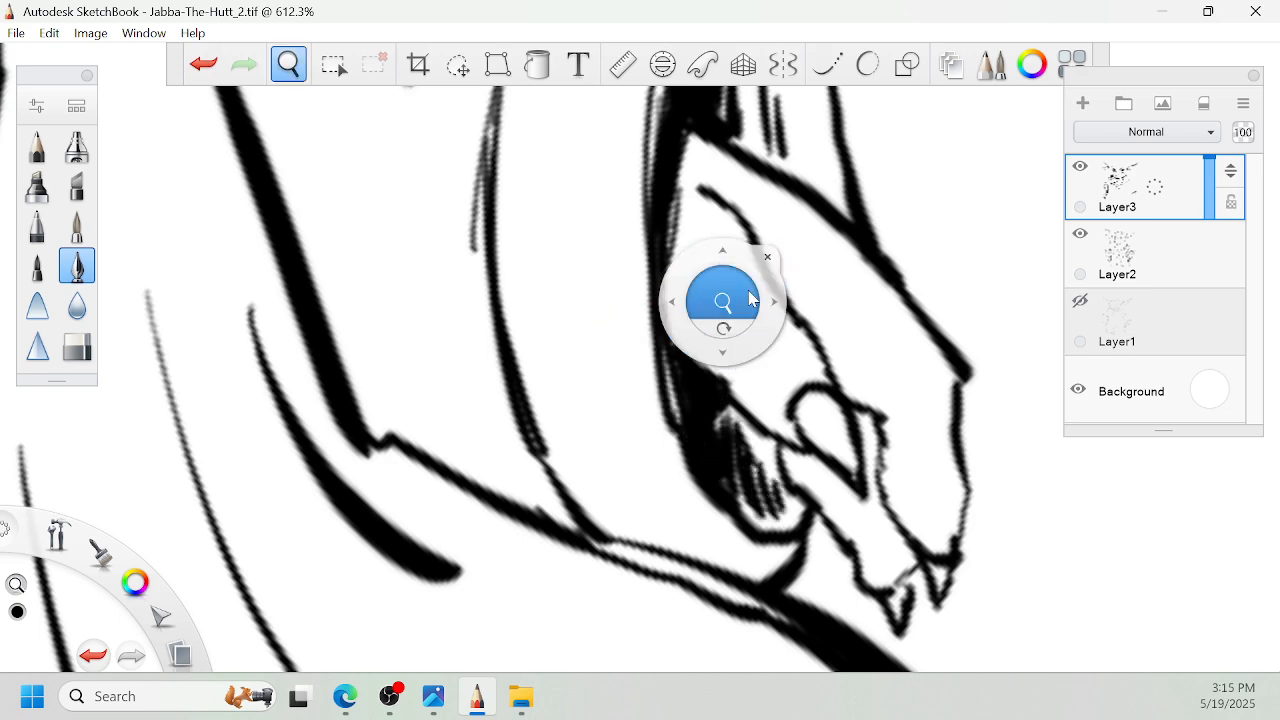
- Fill the right sleeve's lower crease beside the cuff with solid black and add thick tapered strokes above it
mouse_move(750, 297)
mouse_down()
mouse_move(400, 295)
mouse_move(566, 291)
mouse_move(620, 405)
mouse_move(530, 270)
mouse_move(500, 360)
mouse_move(502, 278)
mouse_move(586, 391)
mouse_up()
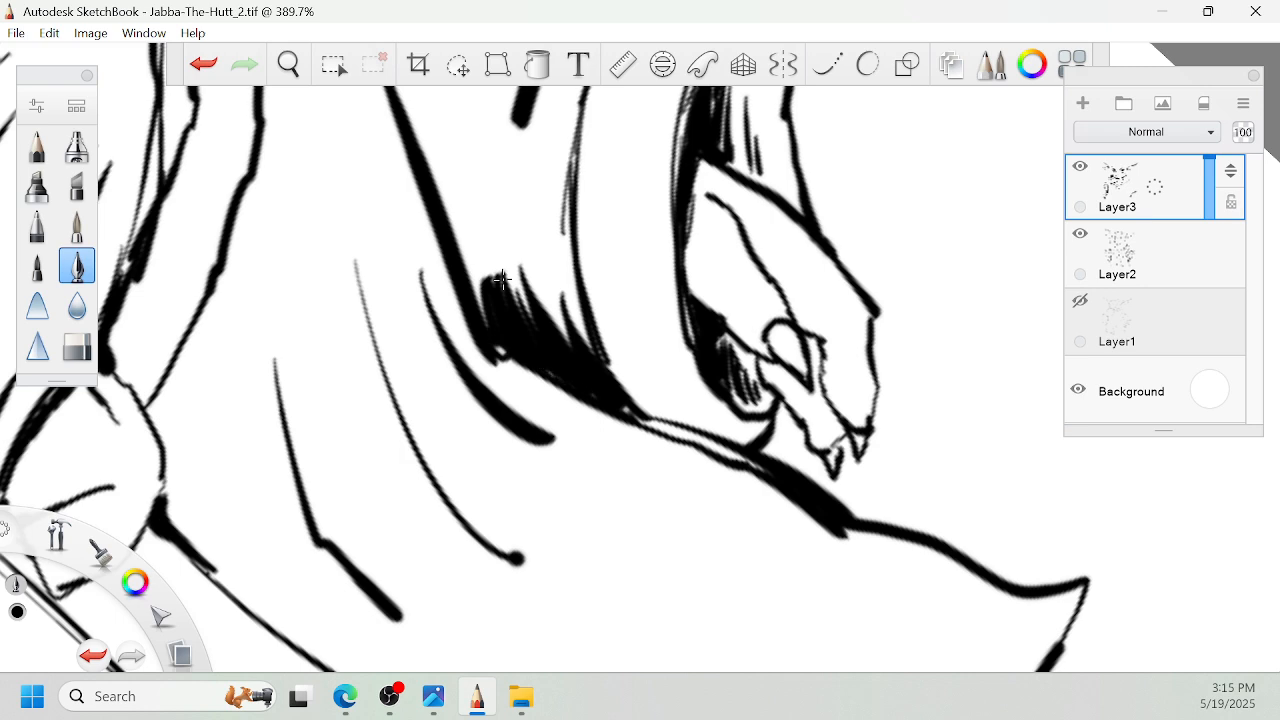
key(space)
drag(604, 324, 677, 478)
drag(617, 300, 606, 392)
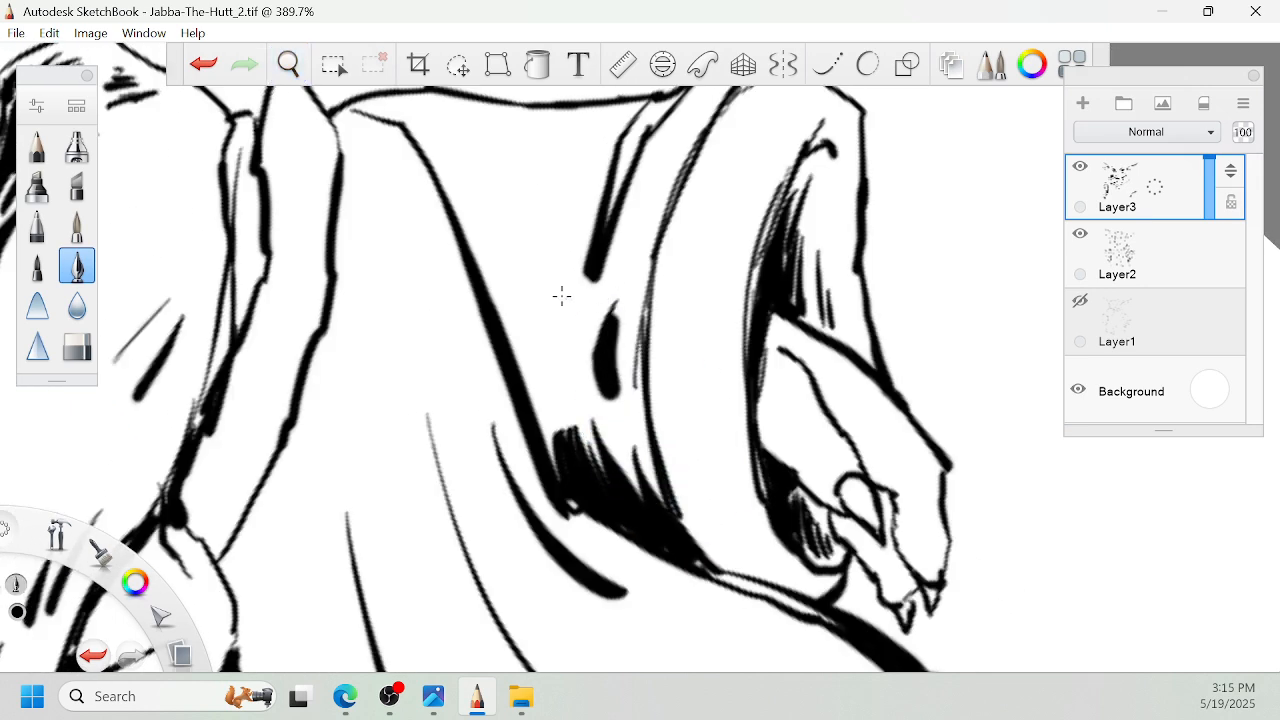
mouse_move(561, 290)
mouse_down()
mouse_move(572, 398)
mouse_move(566, 362)
mouse_move(516, 368)
mouse_up()
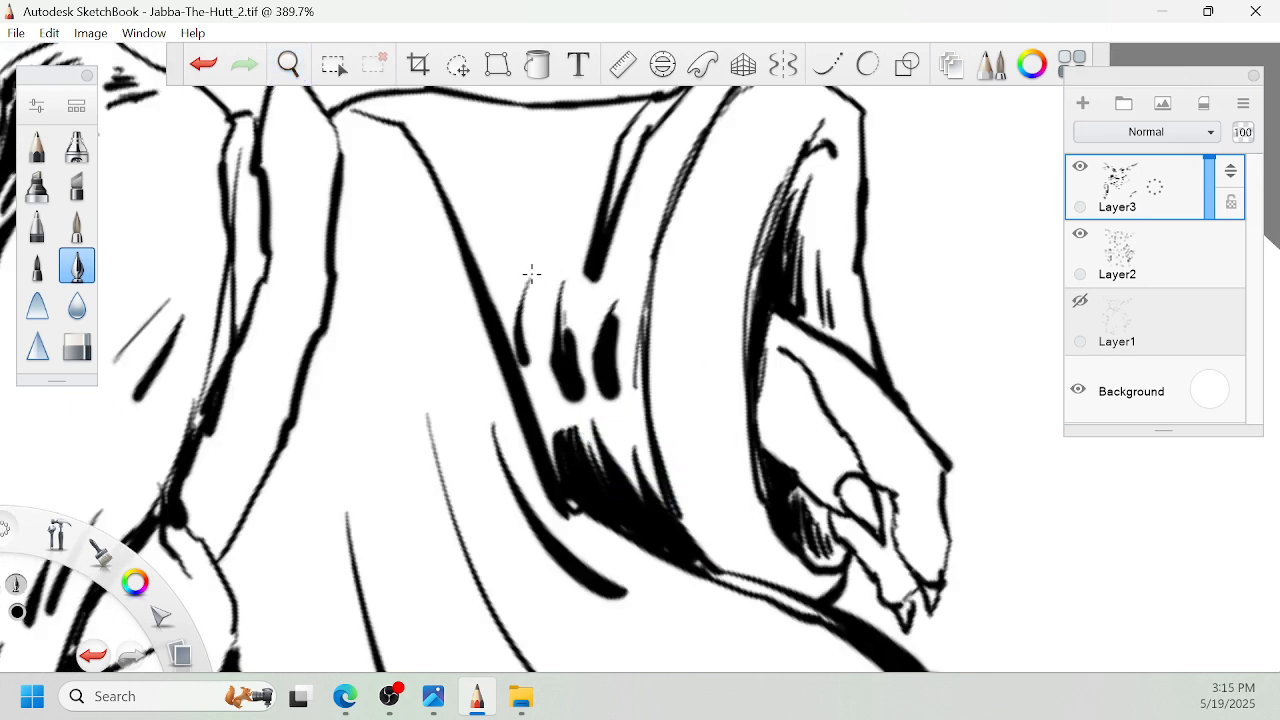
drag(529, 277, 562, 452)
- Thicken the right sleeve's inner fold line up toward the shoulder and scatter short dark strokes across the sleeve
drag(537, 253, 548, 218)
drag(546, 222, 528, 258)
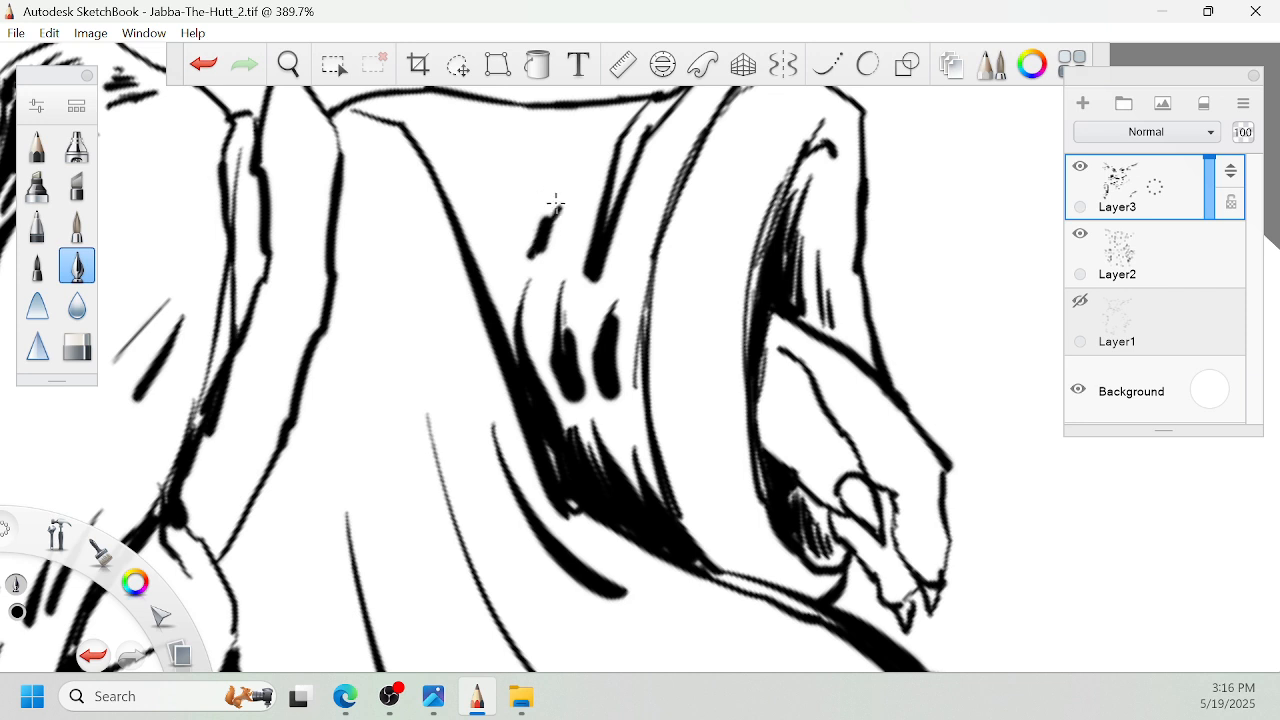
drag(482, 315, 500, 209)
mouse_move(514, 362)
mouse_down()
mouse_move(500, 211)
mouse_move(458, 228)
mouse_move(462, 212)
mouse_up()
drag(496, 165, 488, 190)
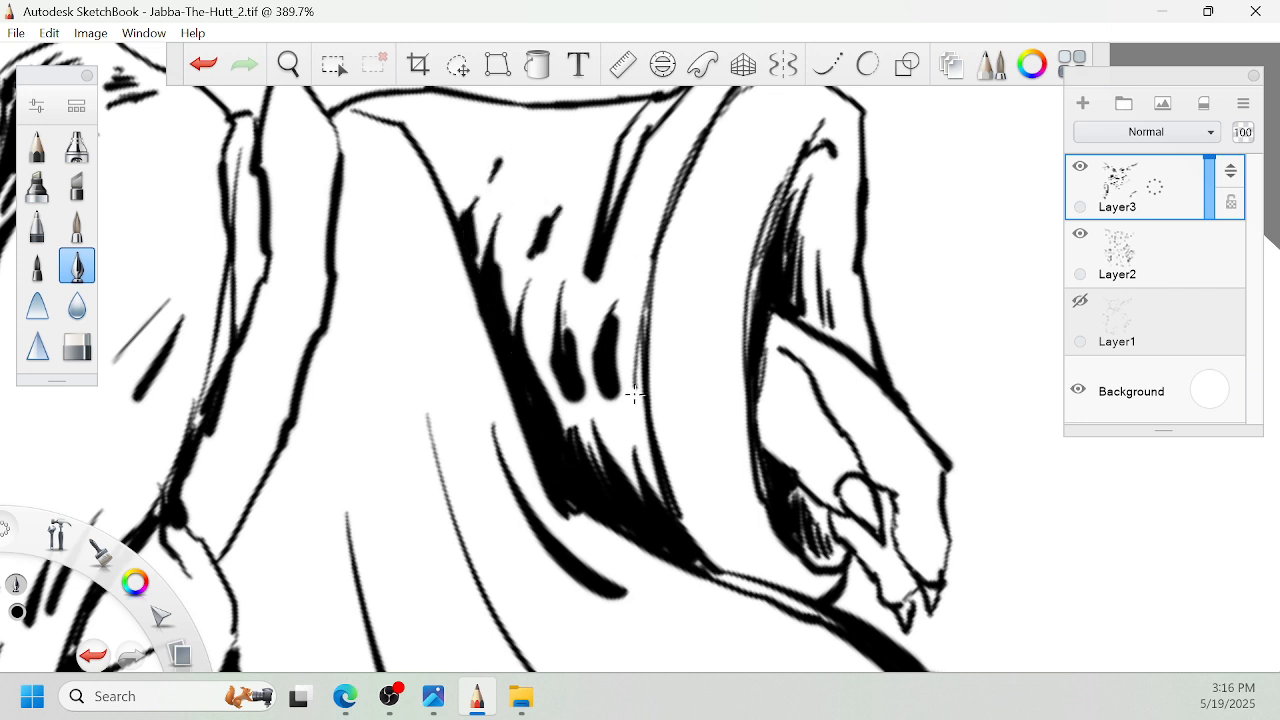
drag(635, 395, 622, 448)
- Draw a ragged, torn outer edge along the robe's bottom hem, from the right corner toward the left panel
key(space)
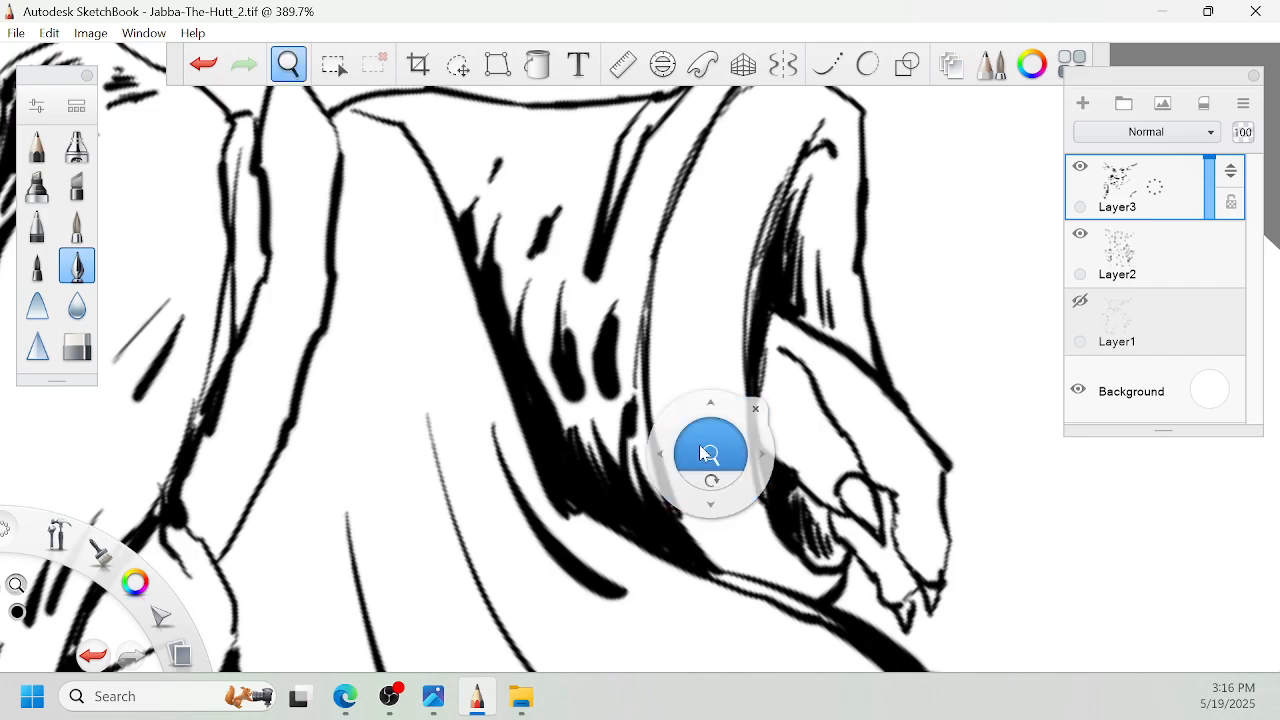
drag(709, 454, 694, 470)
mouse_move(752, 522)
mouse_down()
mouse_move(734, 497)
mouse_move(750, 321)
mouse_move(768, 290)
mouse_move(724, 252)
mouse_move(640, 357)
mouse_move(807, 335)
mouse_move(718, 280)
mouse_move(723, 260)
mouse_move(806, 343)
mouse_move(843, 257)
mouse_move(792, 450)
mouse_up()
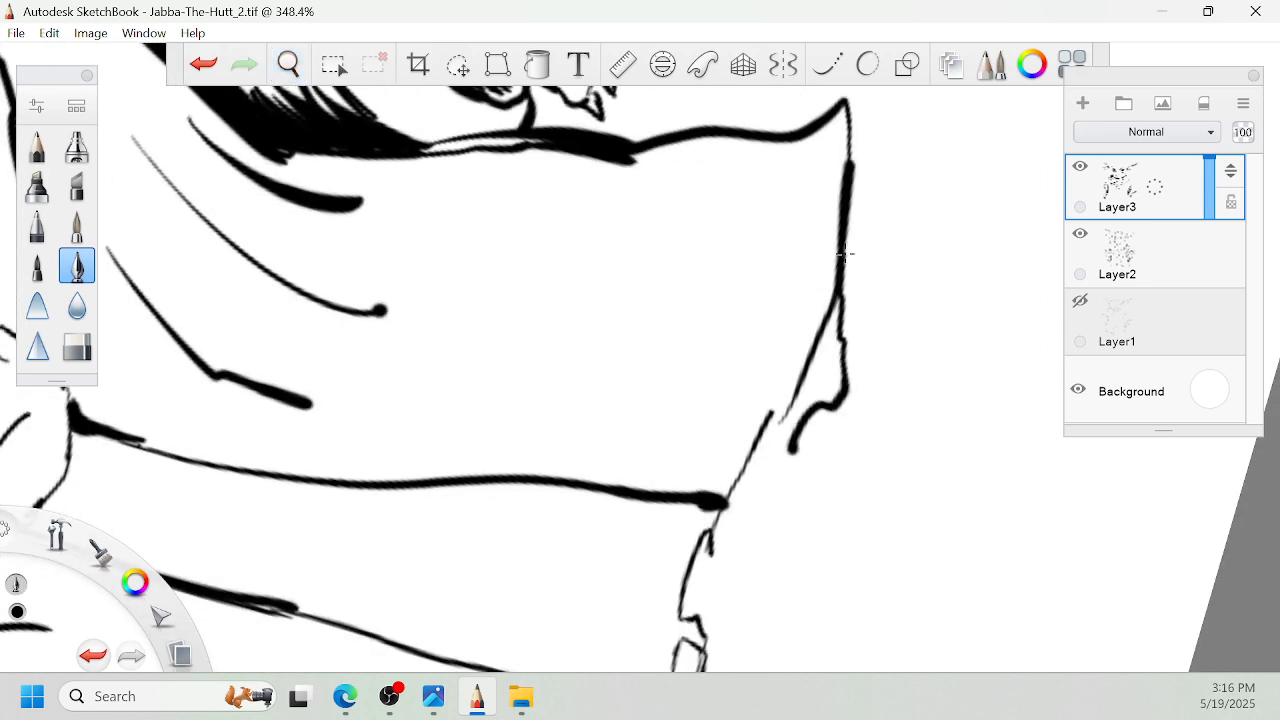
key(space)
drag(903, 472, 879, 342)
mouse_move(772, 319)
mouse_down()
mouse_move(762, 411)
mouse_move(740, 368)
mouse_move(718, 377)
mouse_move(687, 431)
mouse_move(706, 545)
mouse_up()
key(space)
drag(725, 477, 797, 314)
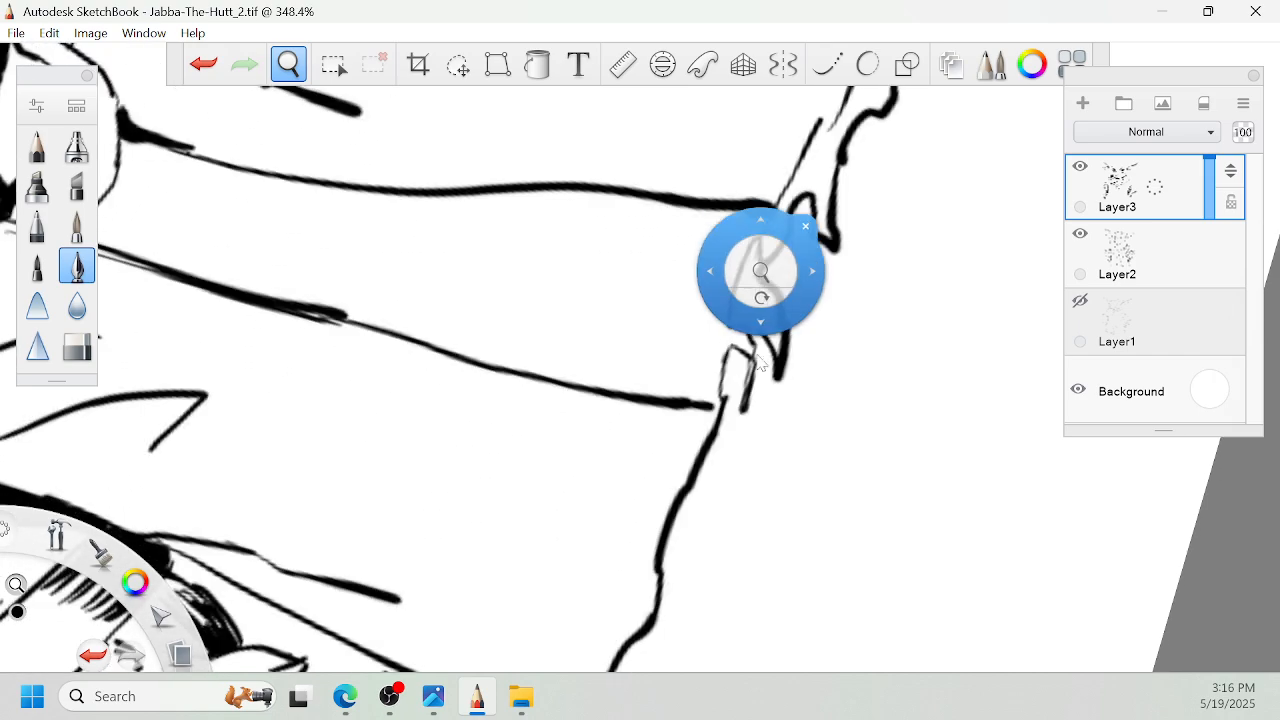
mouse_move(742, 406)
mouse_down()
mouse_move(711, 534)
mouse_move(680, 515)
mouse_up()
key(space)
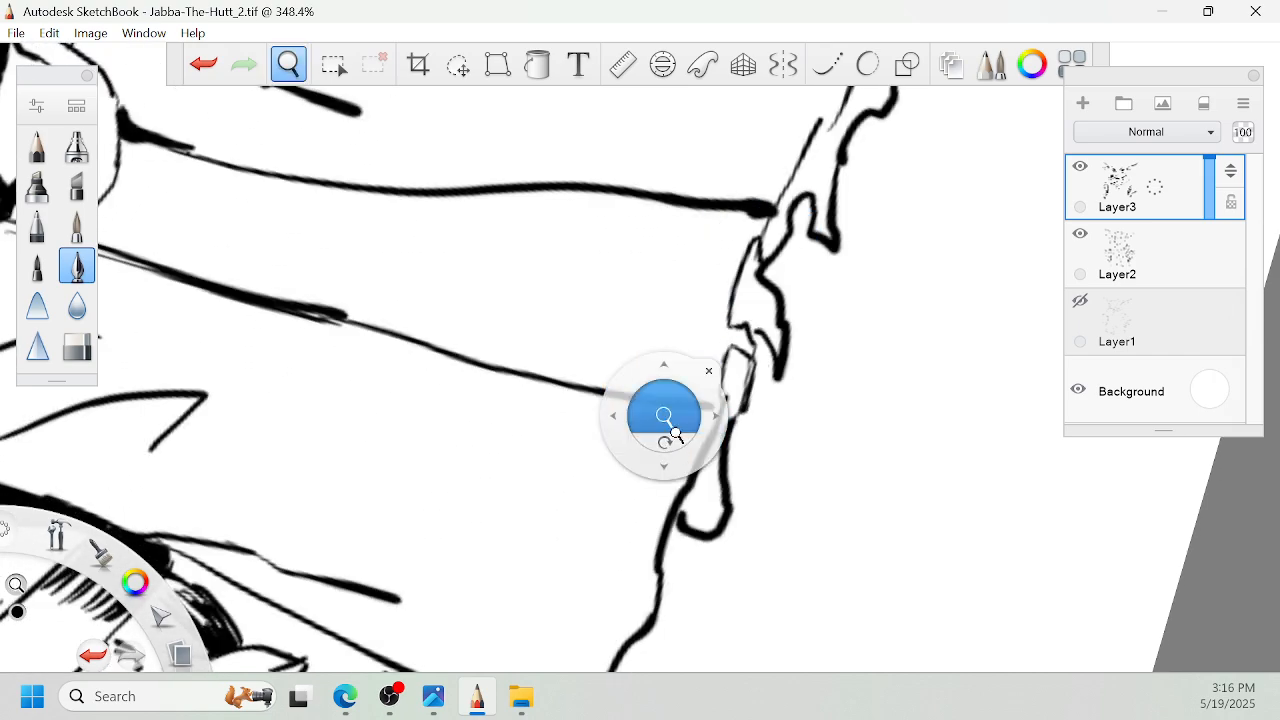
- Extend the torn hem edge along the left front panel to the robe's lower left corner
drag(669, 427, 796, 482)
drag(804, 489, 831, 355)
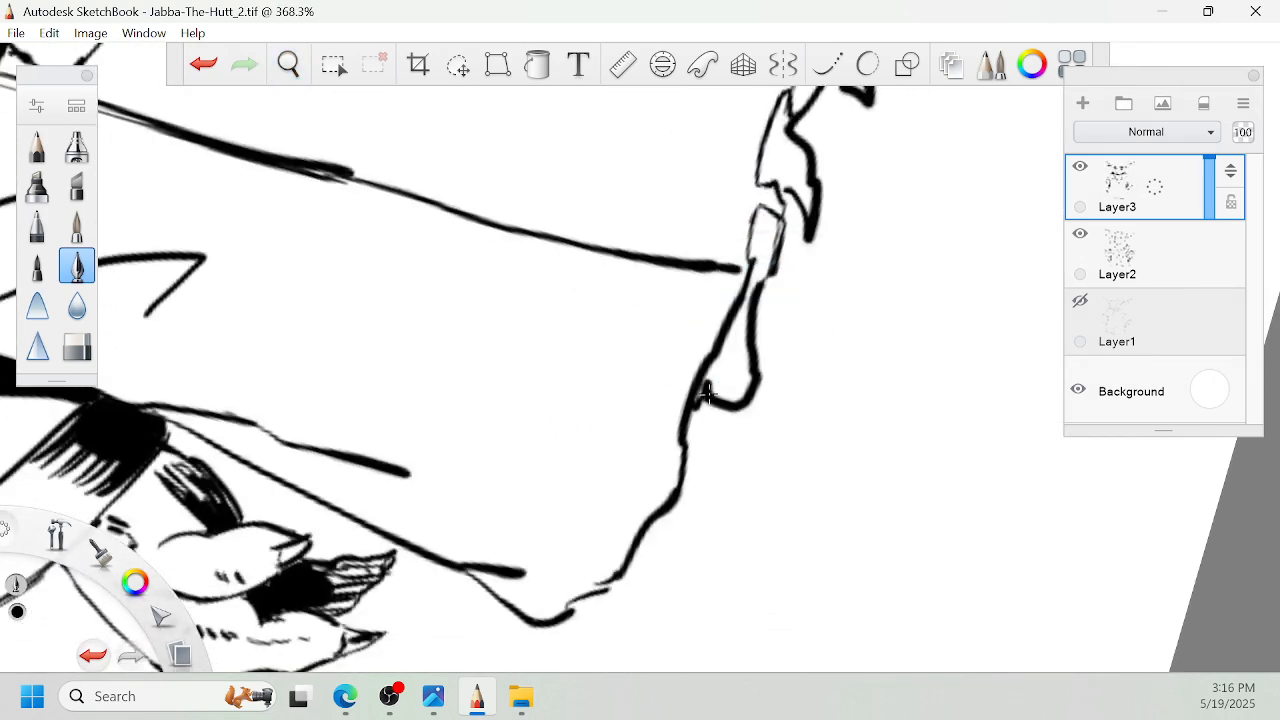
drag(700, 401, 708, 491)
key(space)
drag(744, 540, 834, 390)
mouse_move(793, 353)
mouse_down()
mouse_move(694, 507)
mouse_move(681, 499)
mouse_move(675, 460)
mouse_up()
- Draw a jagged inner contour just above the hem, crossing the ends of the two front opening lines
mouse_move(734, 389)
mouse_down()
mouse_move(717, 366)
mouse_move(768, 305)
mouse_move(712, 430)
mouse_up()
key(space)
mouse_move(745, 368)
mouse_down()
mouse_move(798, 225)
mouse_move(712, 402)
mouse_move(685, 541)
mouse_up()
key(space)
drag(717, 410, 722, 383)
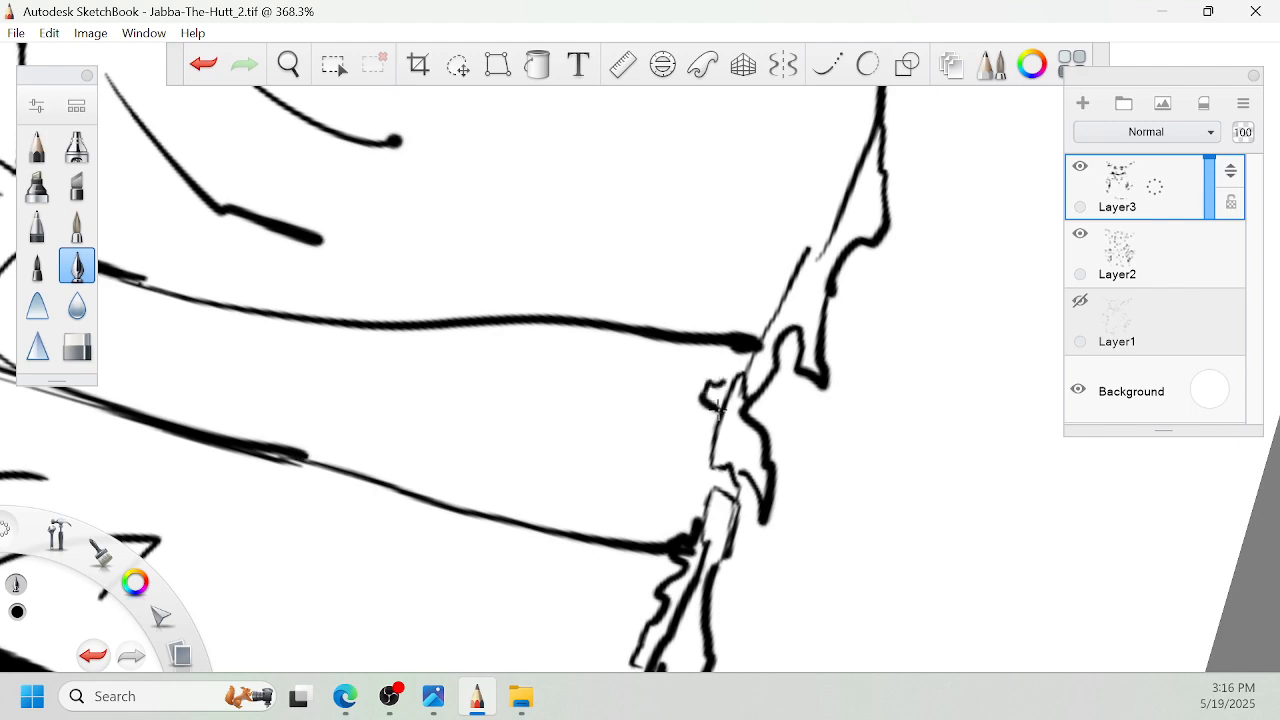
drag(750, 336, 786, 246)
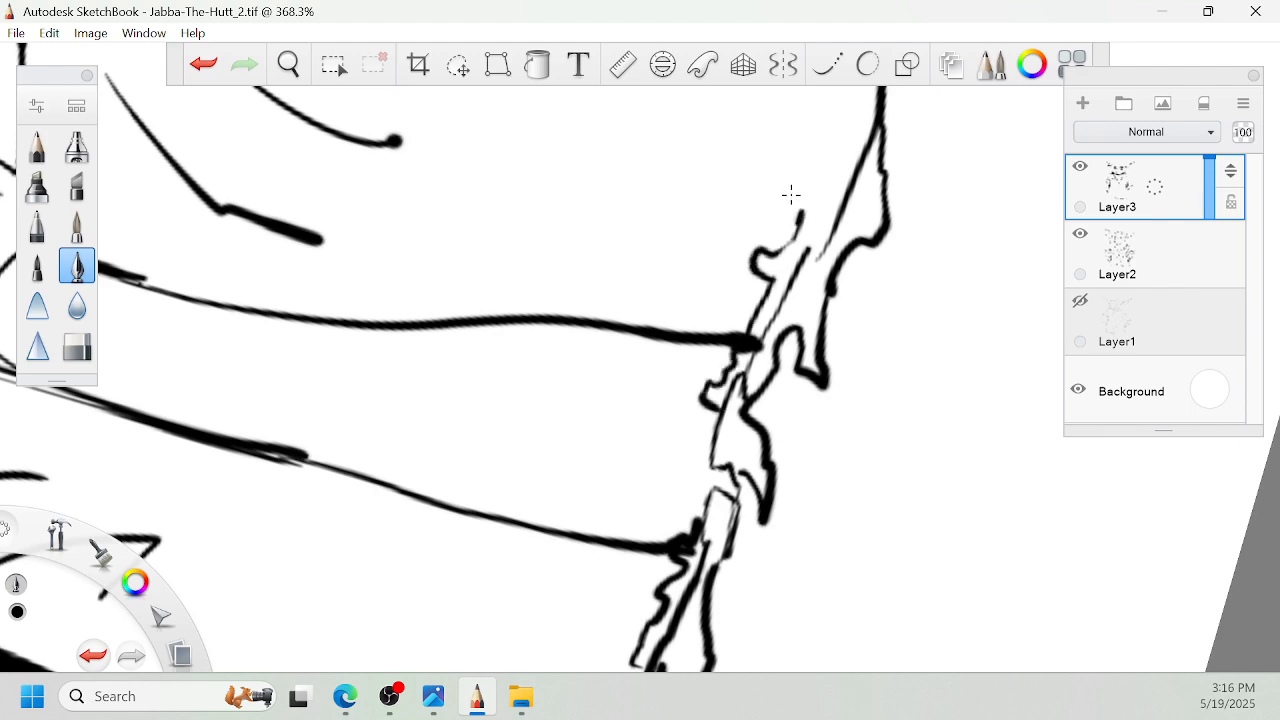
- Add long tapered fold lines above the hem on the robe's left front panel
key(space)
mouse_move(755, 206)
mouse_down()
mouse_move(789, 300)
mouse_move(646, 409)
mouse_up()
drag(675, 297, 755, 444)
mouse_move(675, 203)
mouse_down()
mouse_move(611, 436)
mouse_move(647, 275)
mouse_up()
drag(563, 411, 617, 292)
drag(580, 353, 532, 418)
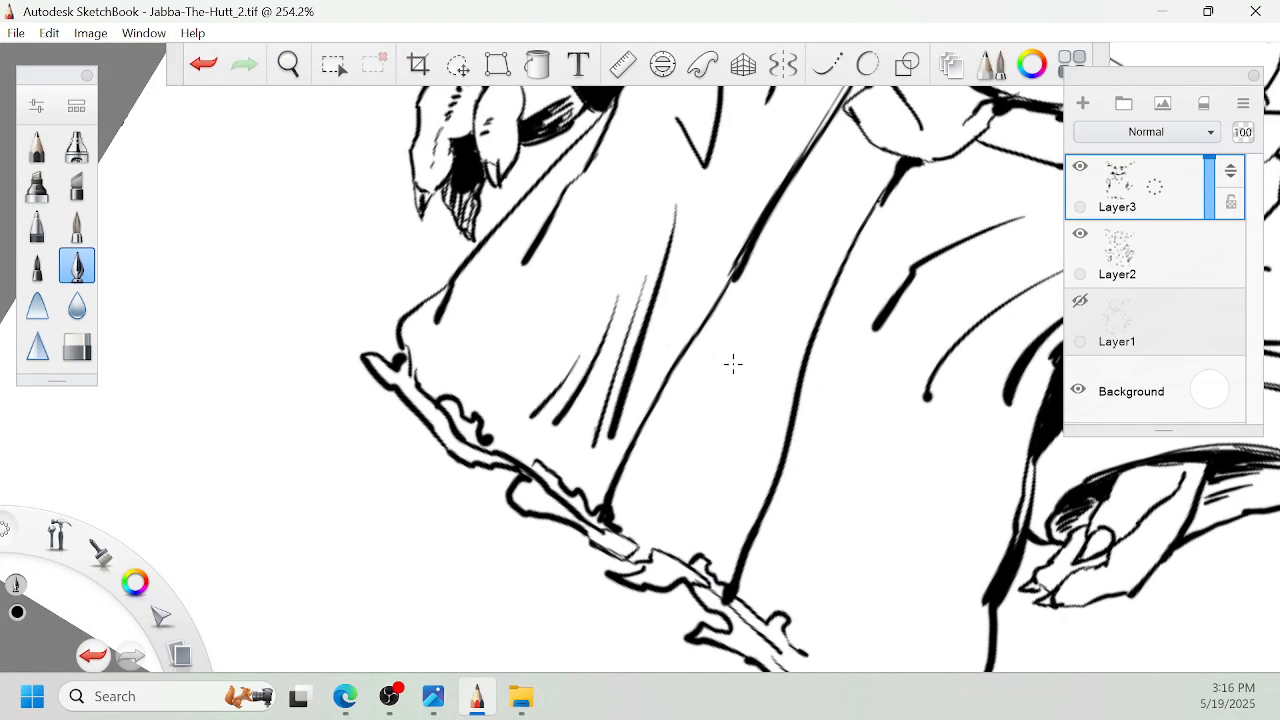
- Add one long tapered fold stroke and a shorter parallel one on the robe's lower right panel
key(space)
drag(948, 478, 816, 406)
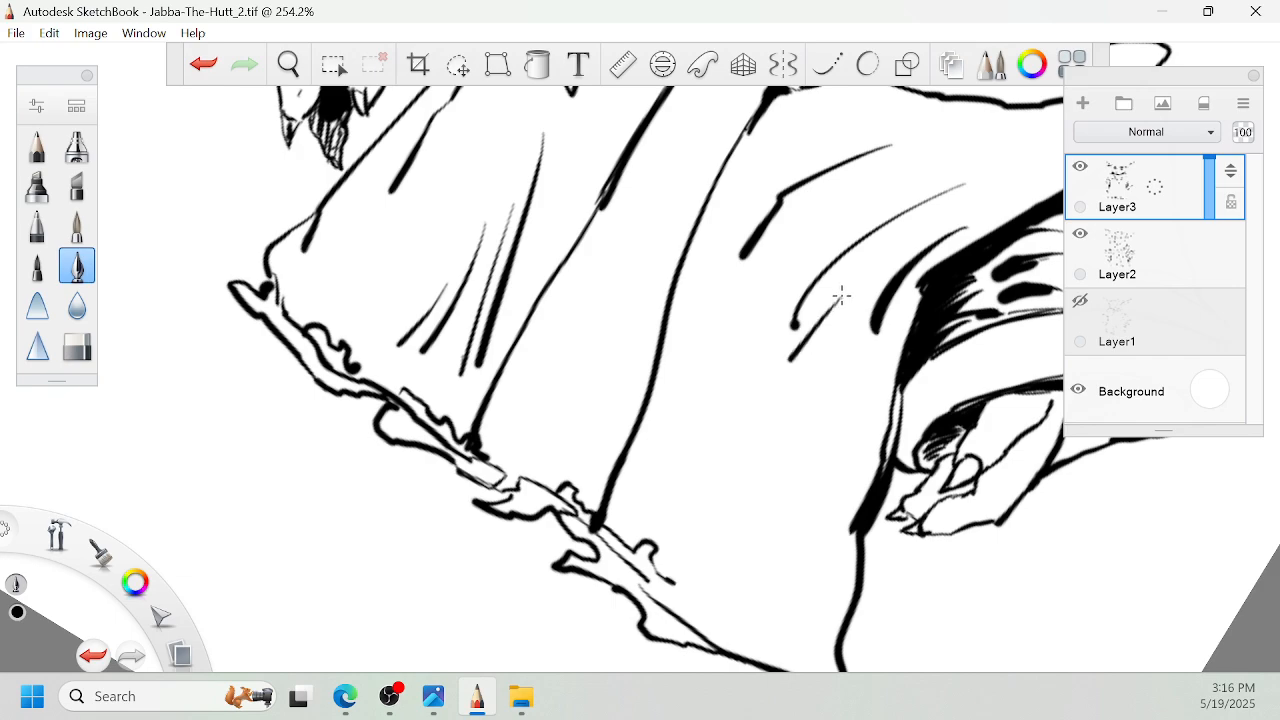
drag(838, 297, 696, 497)
drag(800, 388, 742, 474)
- Add short thick strokes near the hem's right corner and fine cross ticks along the lower right fold
key(space)
drag(807, 394, 741, 219)
drag(871, 272, 808, 323)
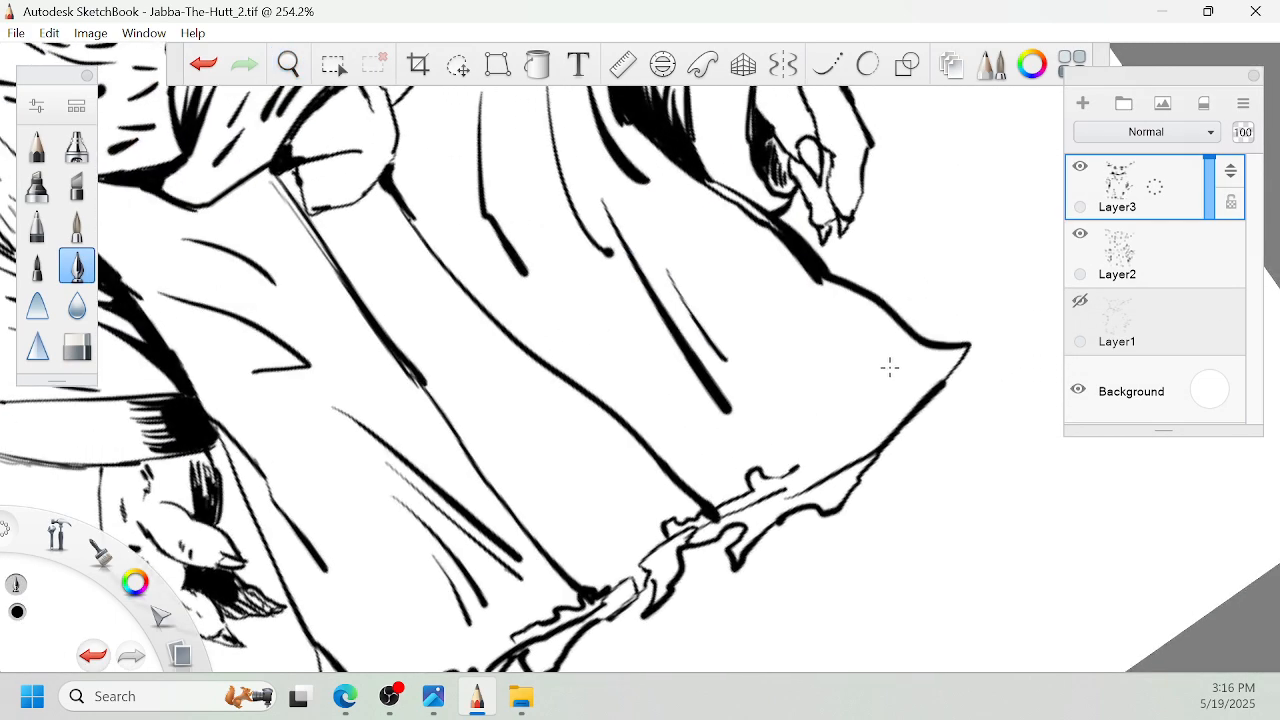
mouse_move(888, 370)
mouse_down()
mouse_move(836, 425)
mouse_move(886, 353)
mouse_up()
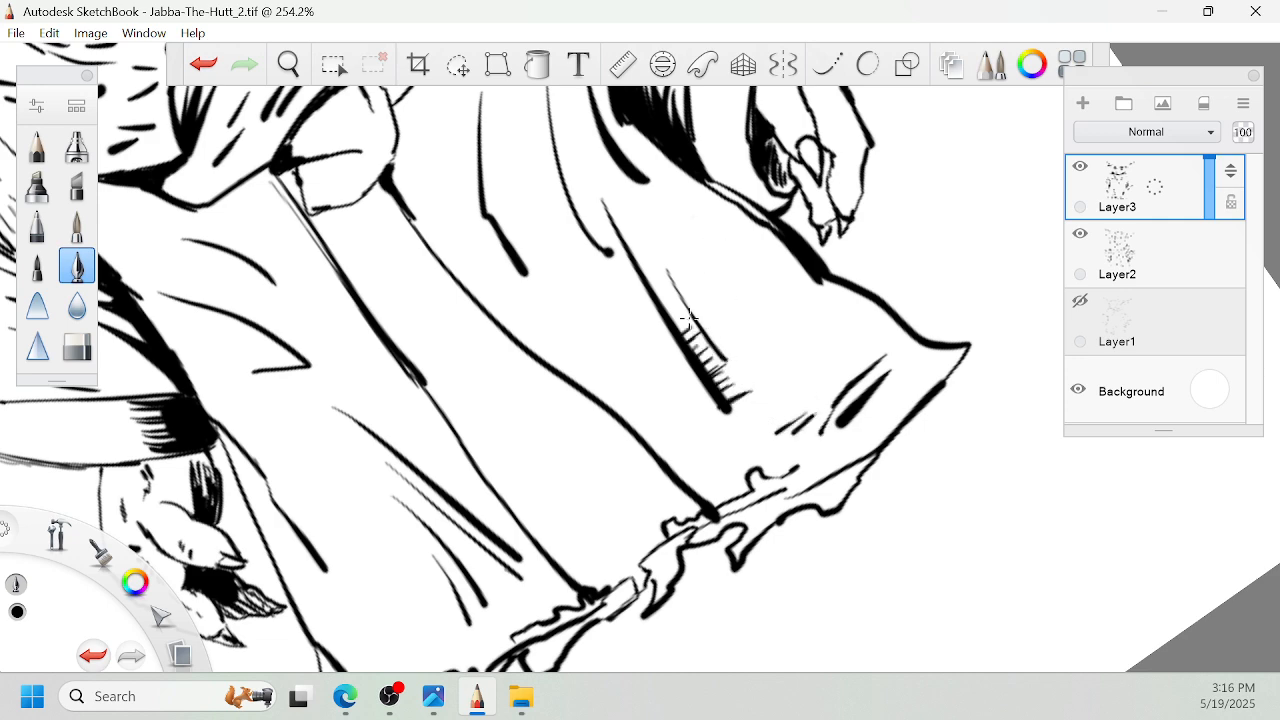
- Cross-hatch the end of the left panel's long fold and draw a small tear mark above the hem
drag(589, 449, 731, 309)
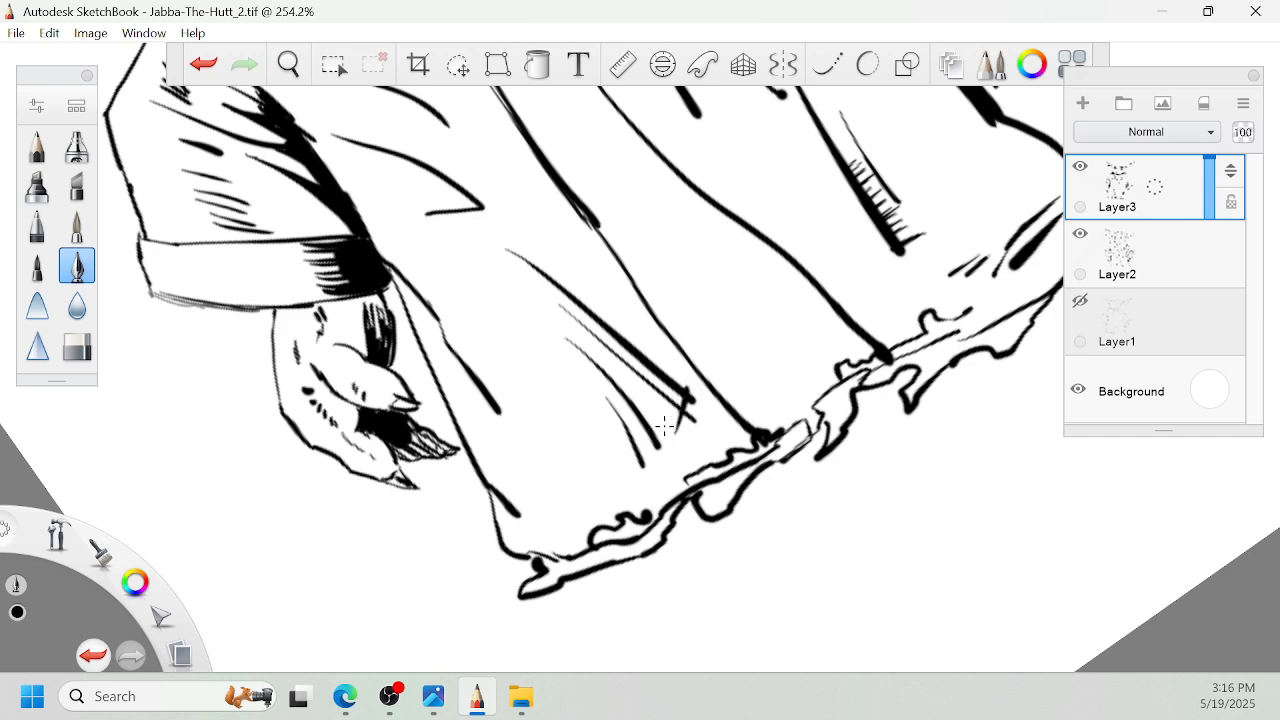
mouse_move(582, 482)
mouse_down()
mouse_move(523, 474)
mouse_move(541, 462)
mouse_up()
key(space)
drag(585, 249, 723, 298)
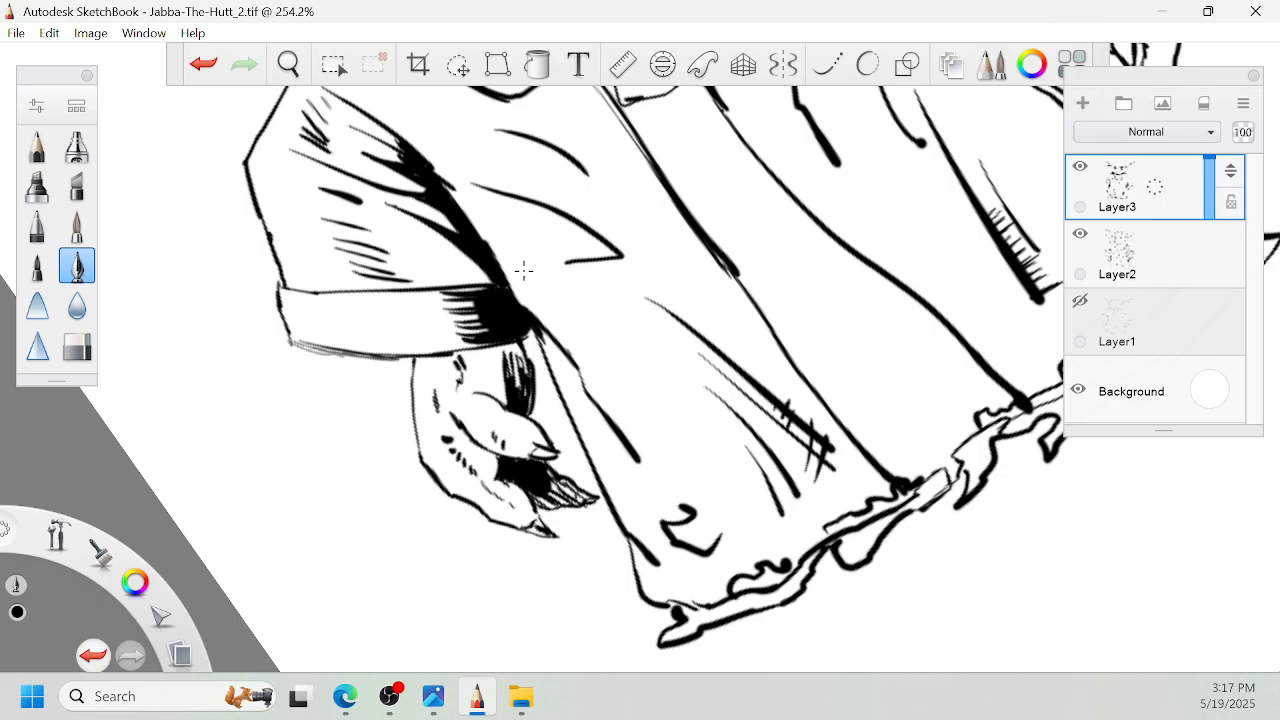
- Add fine hatch patches to the right collar's upper end and the tip of the adjoining collar flap
key(space)
drag(614, 241, 682, 62)
drag(684, 56, 670, 307)
drag(674, 425, 432, 370)
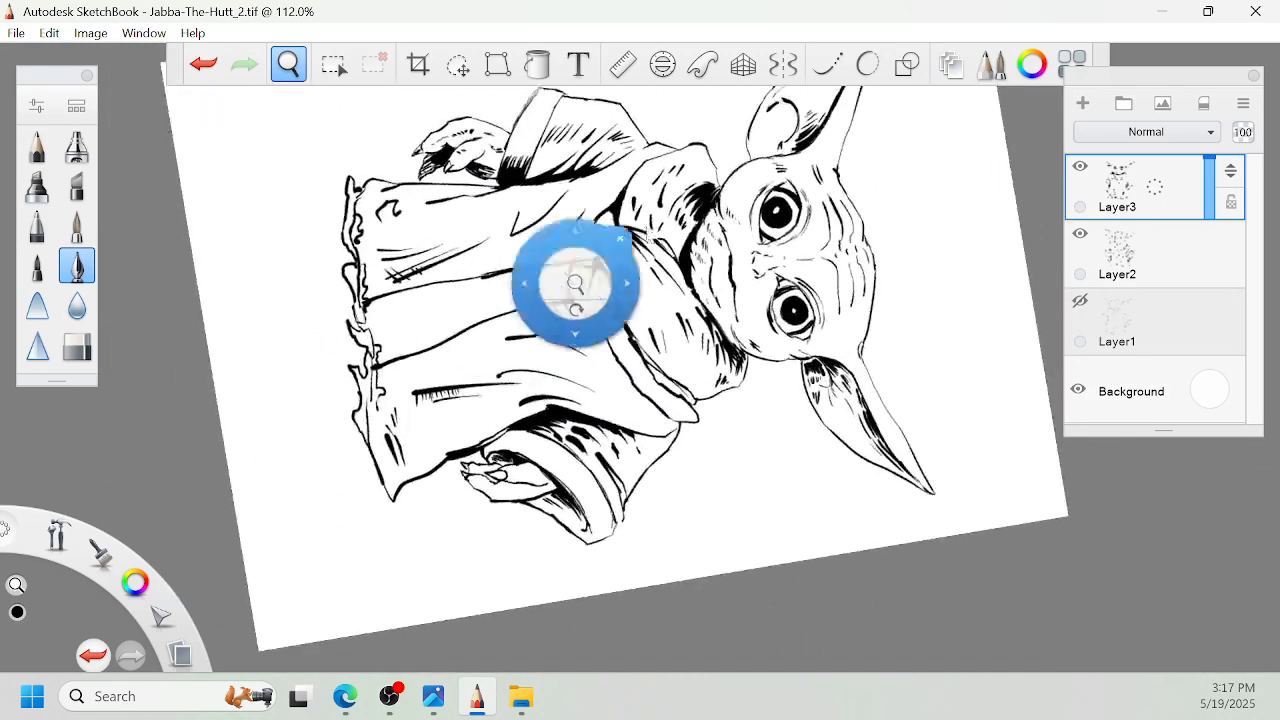
drag(788, 252, 652, 270)
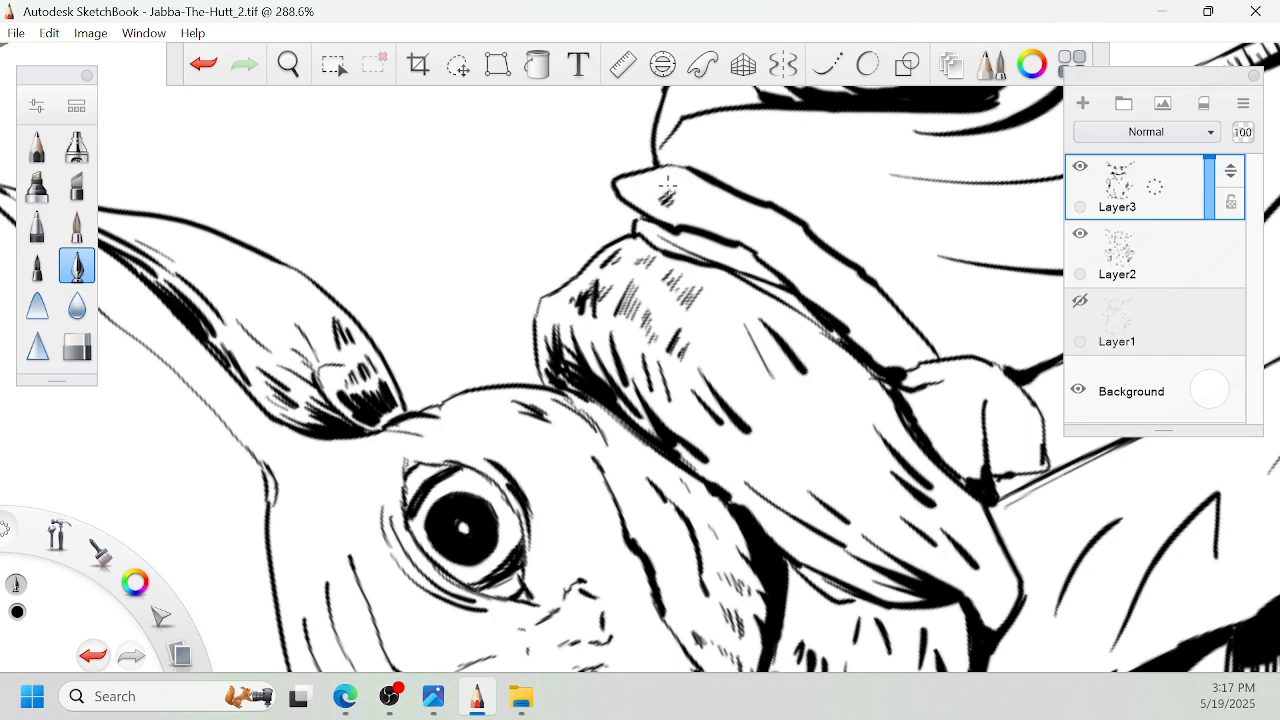
- Add rows of fine hatching down the right shoulder between the collar flap and the dark sleeve fold
key(space)
drag(674, 277, 692, 346)
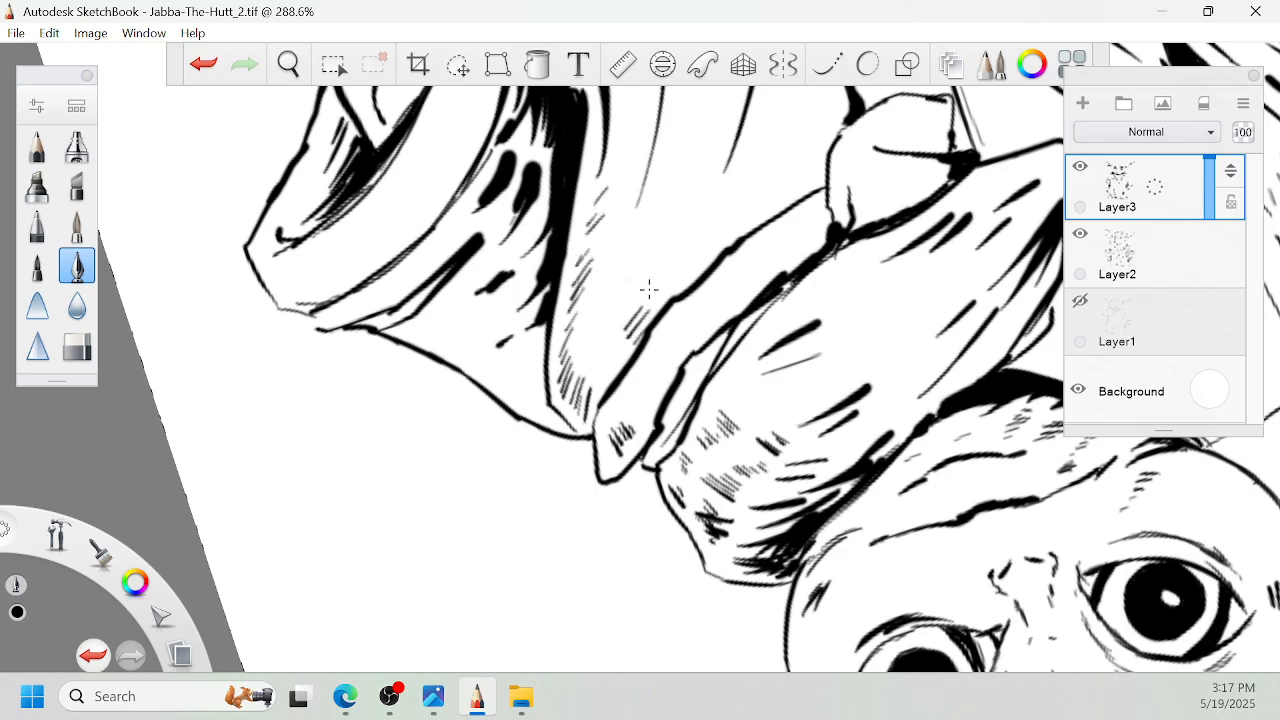
key(space)
drag(651, 271, 676, 292)
drag(685, 367, 762, 253)
drag(733, 304, 705, 238)
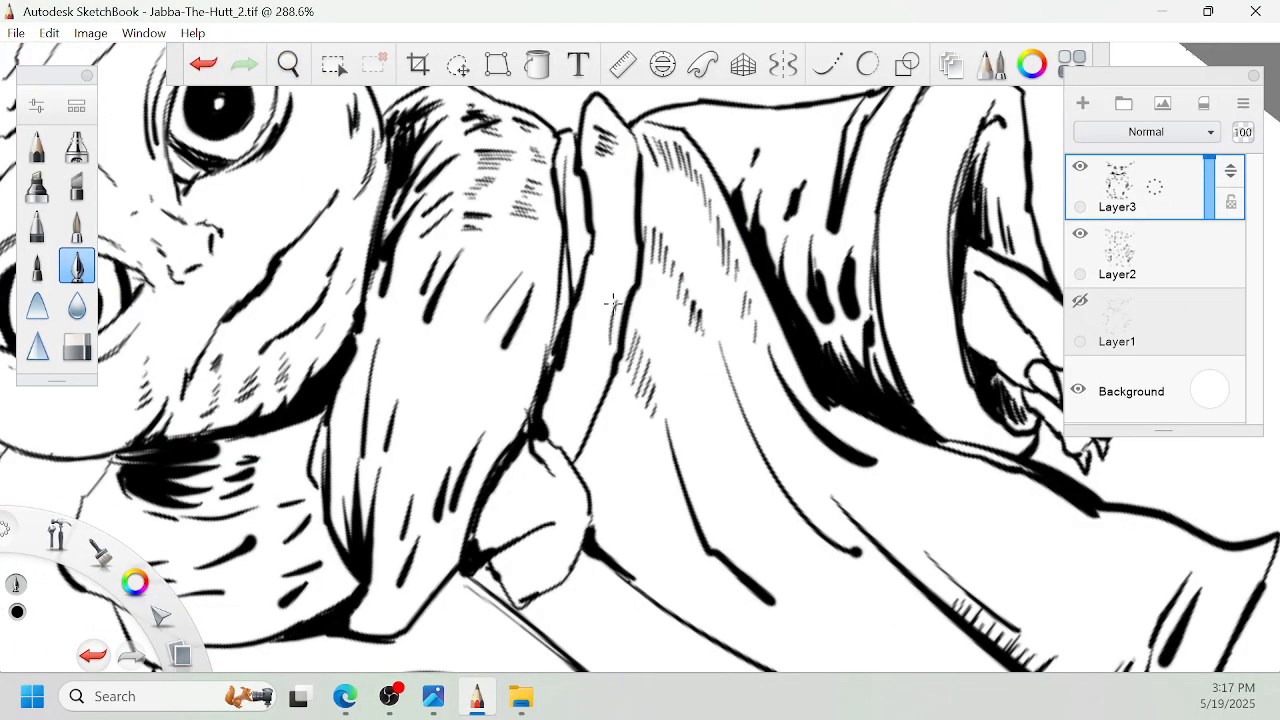
- Add fine hatching along the middle of the right collar flap and at the top of the knot
drag(610, 258, 595, 292)
drag(610, 240, 596, 272)
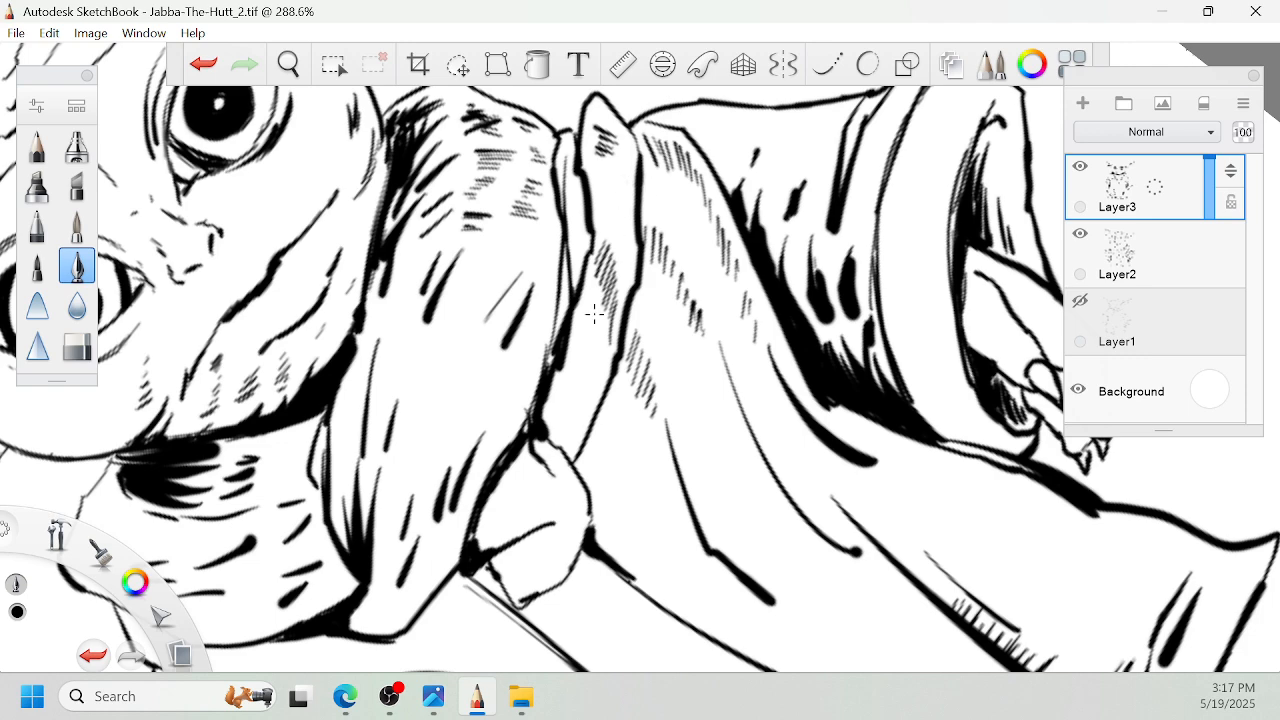
key(space)
drag(592, 421, 677, 300)
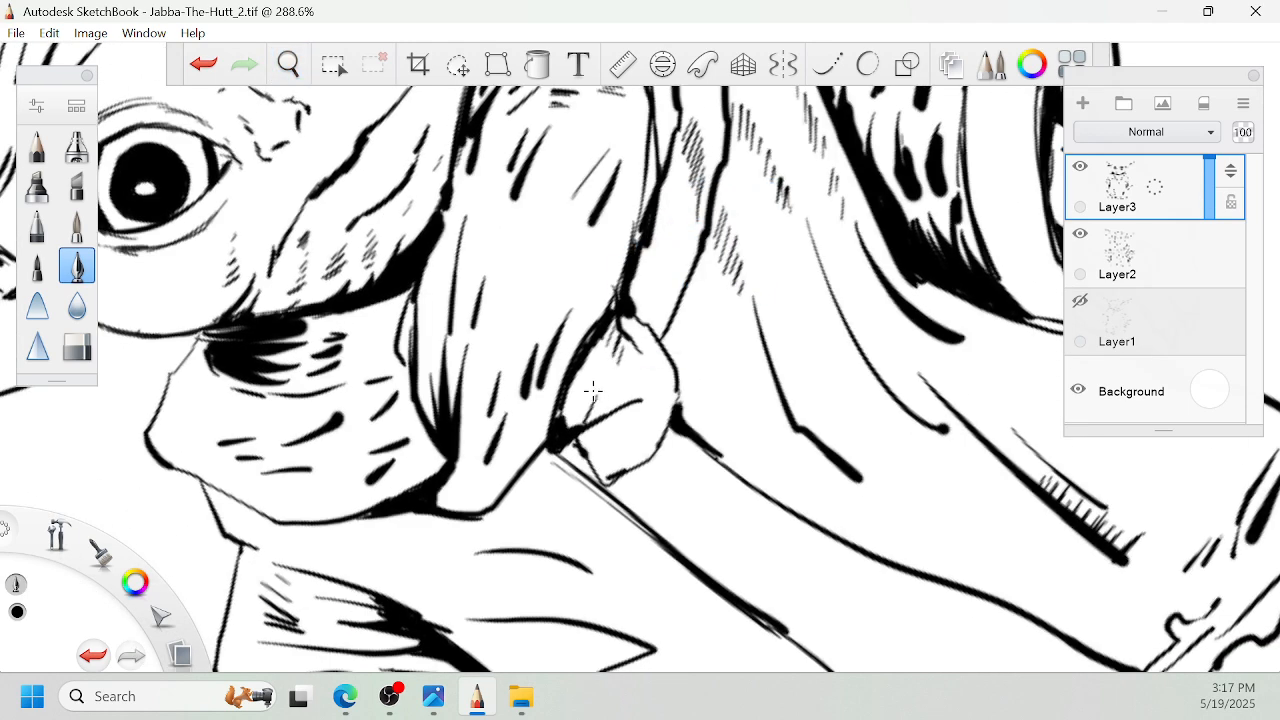
- Hatch the knot's inner side, the lower end of the collar flap and the lower part of the left collar
key(space)
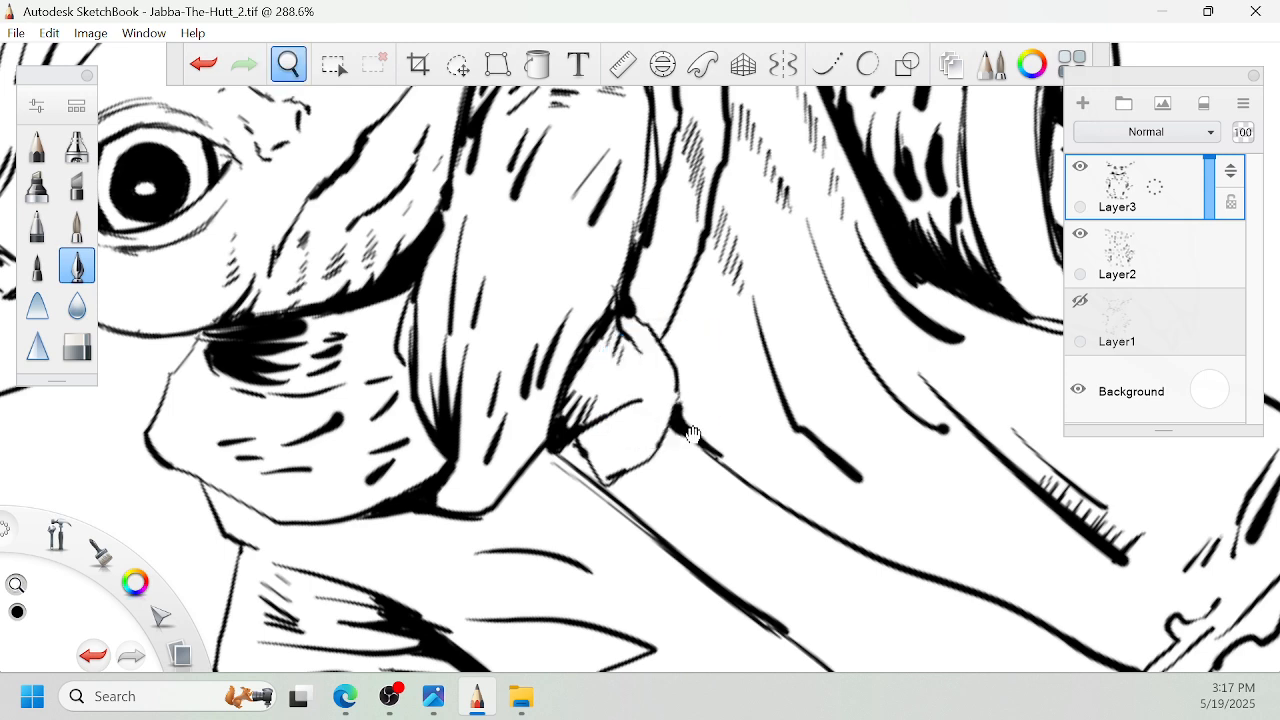
drag(608, 432, 620, 346)
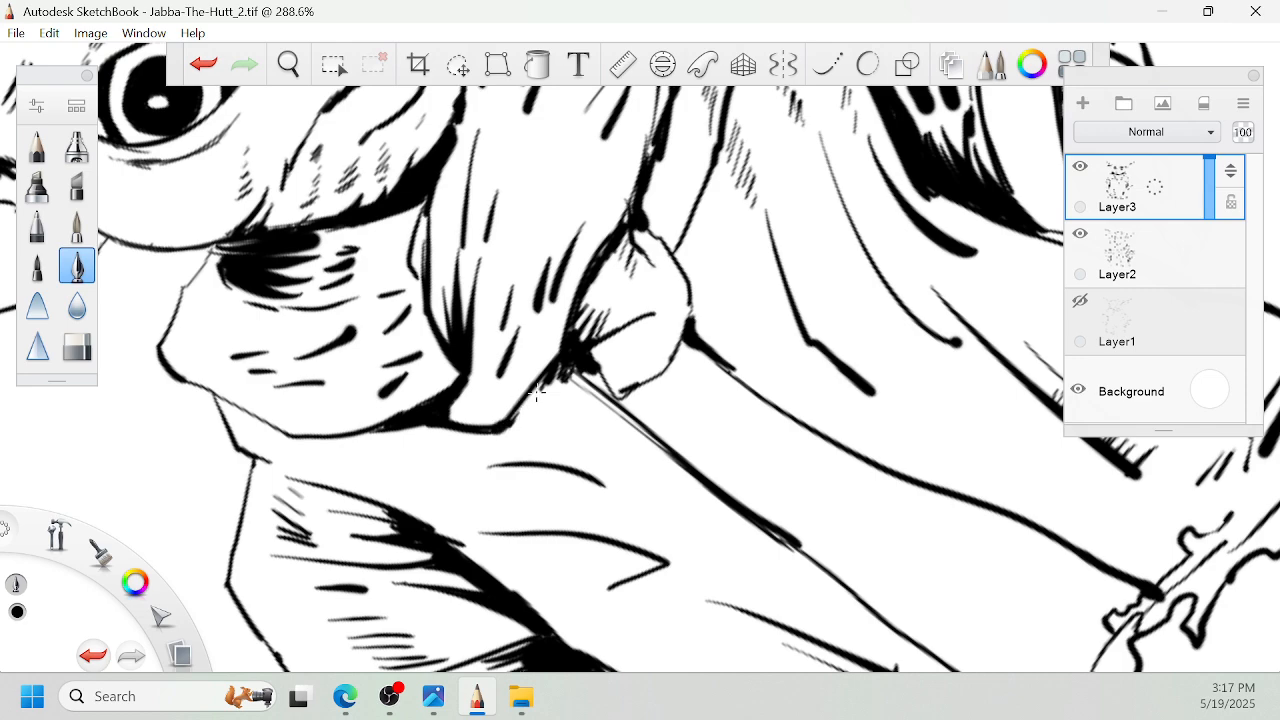
drag(537, 393, 626, 321)
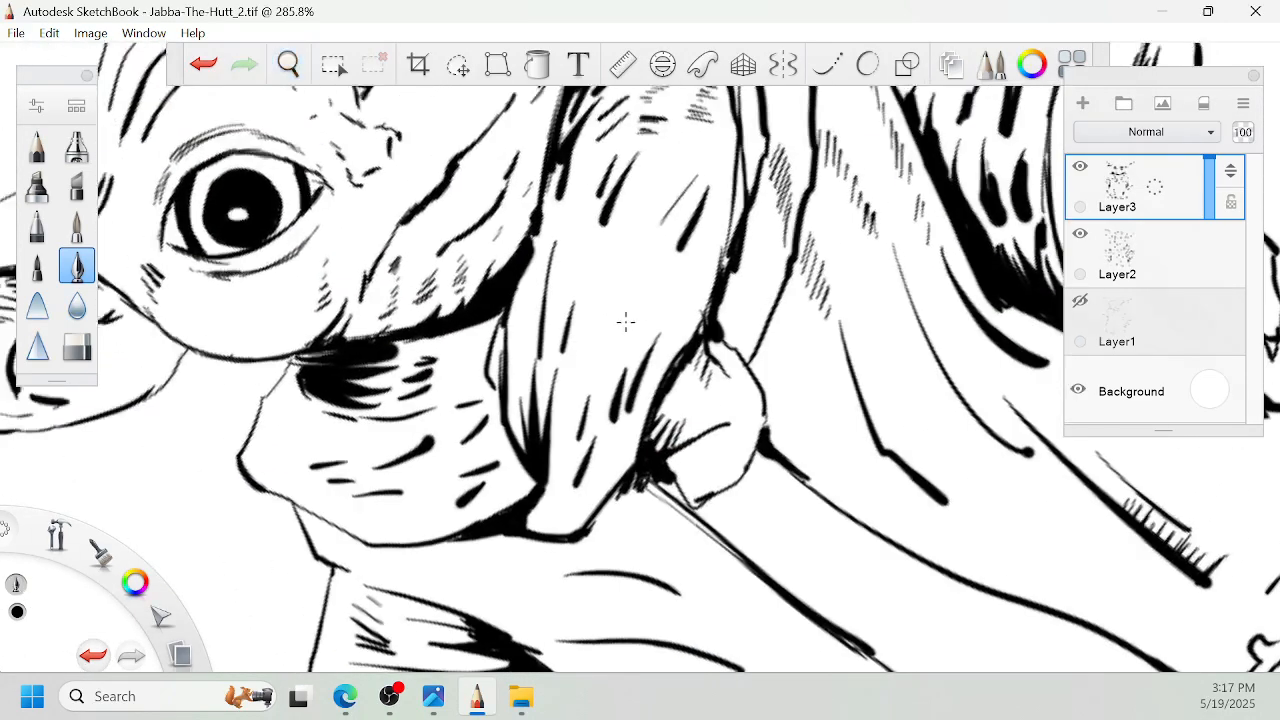
drag(614, 390, 571, 489)
key(space)
drag(471, 491, 480, 469)
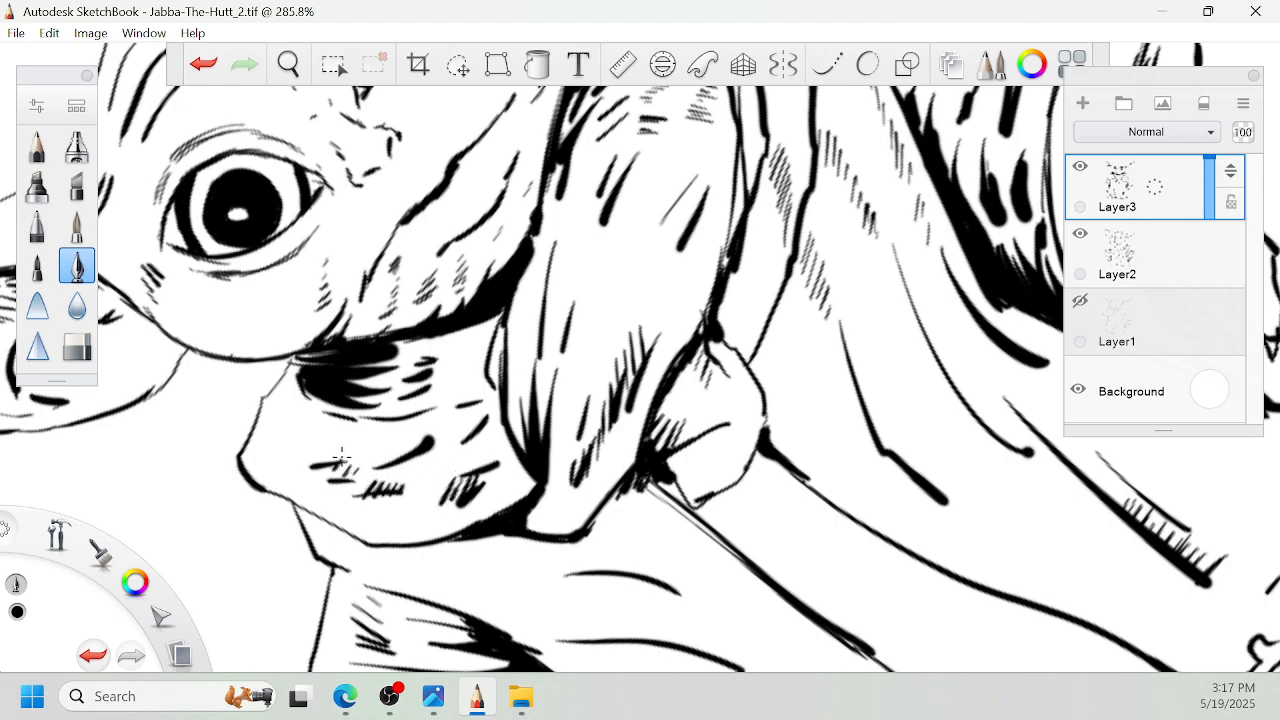
- Add a column of fine hatching along the right edge of the robe's centre panel above the hem
key(space)
drag(574, 483, 767, 276)
mouse_move(721, 230)
mouse_down()
mouse_move(626, 506)
mouse_move(721, 230)
mouse_move(783, 311)
mouse_up()
drag(759, 486, 734, 318)
drag(654, 366, 680, 498)
key(space)
mouse_move(636, 422)
mouse_down()
mouse_move(672, 484)
mouse_move(740, 251)
mouse_up()
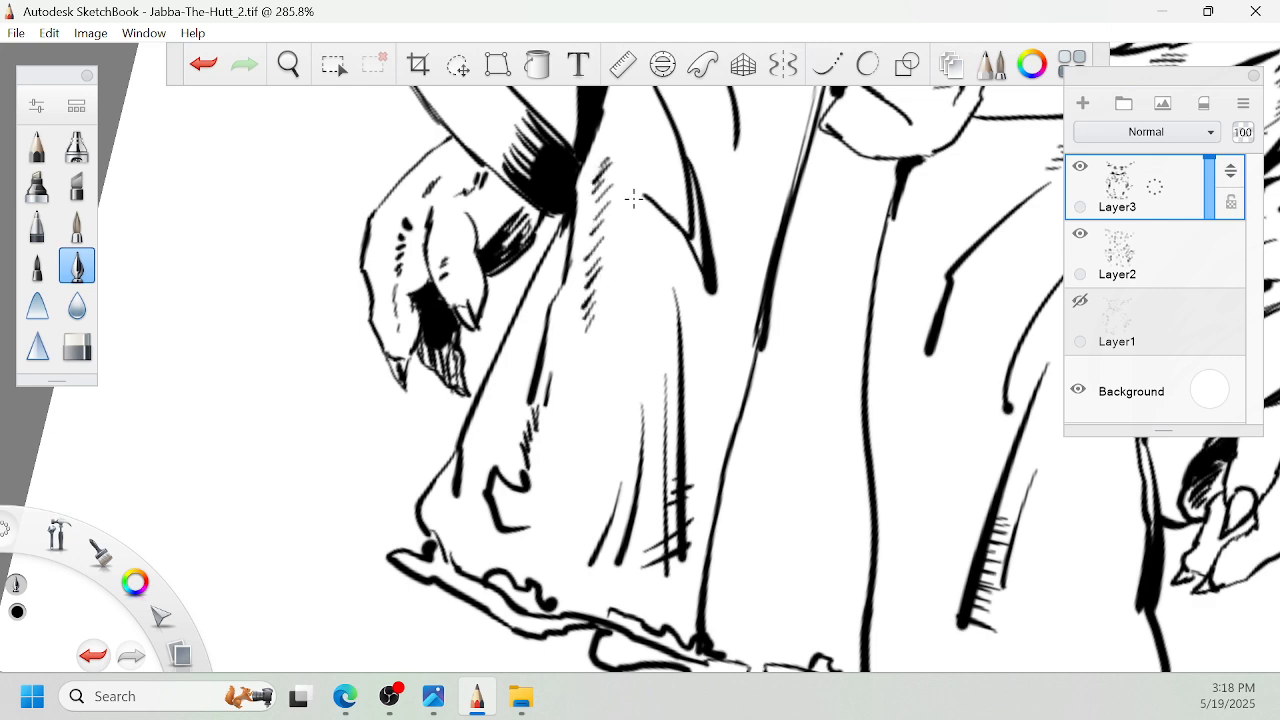
key(space)
drag(891, 550, 853, 488)
mouse_move(791, 419)
mouse_down()
mouse_move(820, 414)
mouse_move(804, 527)
mouse_up()
drag(831, 463, 804, 502)
drag(831, 444, 812, 472)
drag(828, 428, 816, 456)
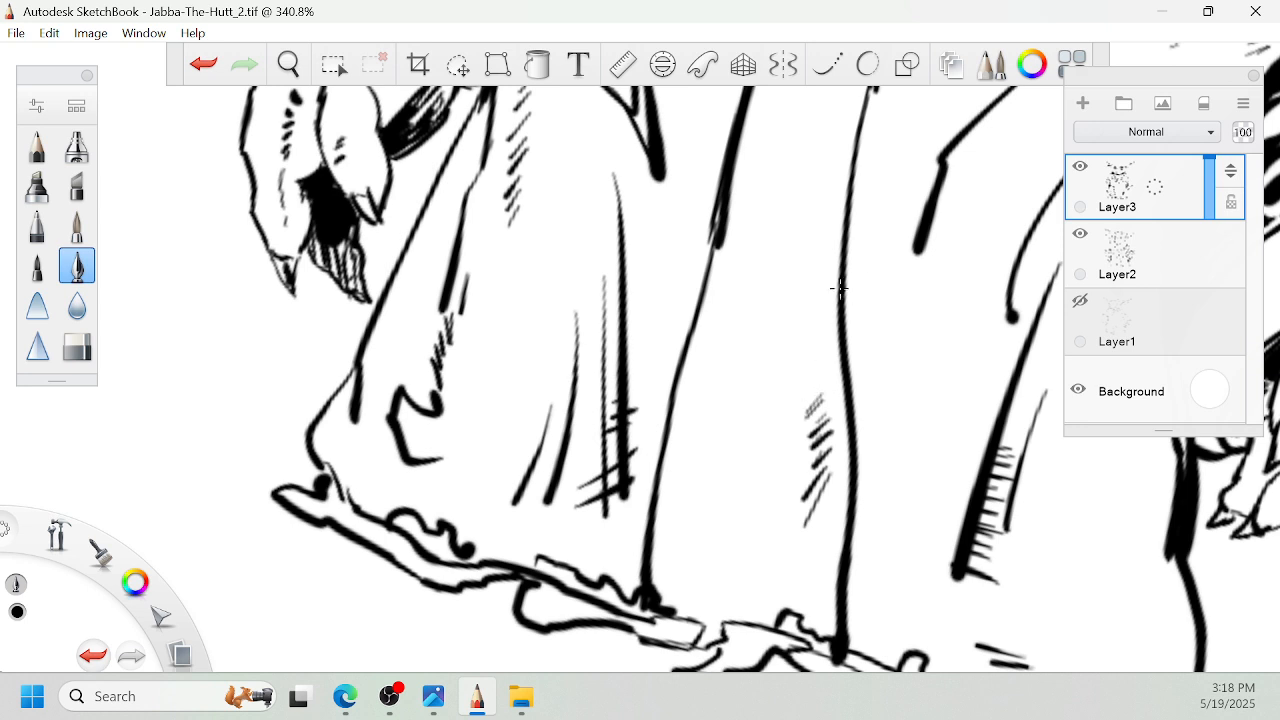
drag(800, 362, 830, 311)
- Add rows of diagonal hatching along the left edge of the robe's centre panel
drag(740, 418, 706, 462)
drag(738, 384, 694, 436)
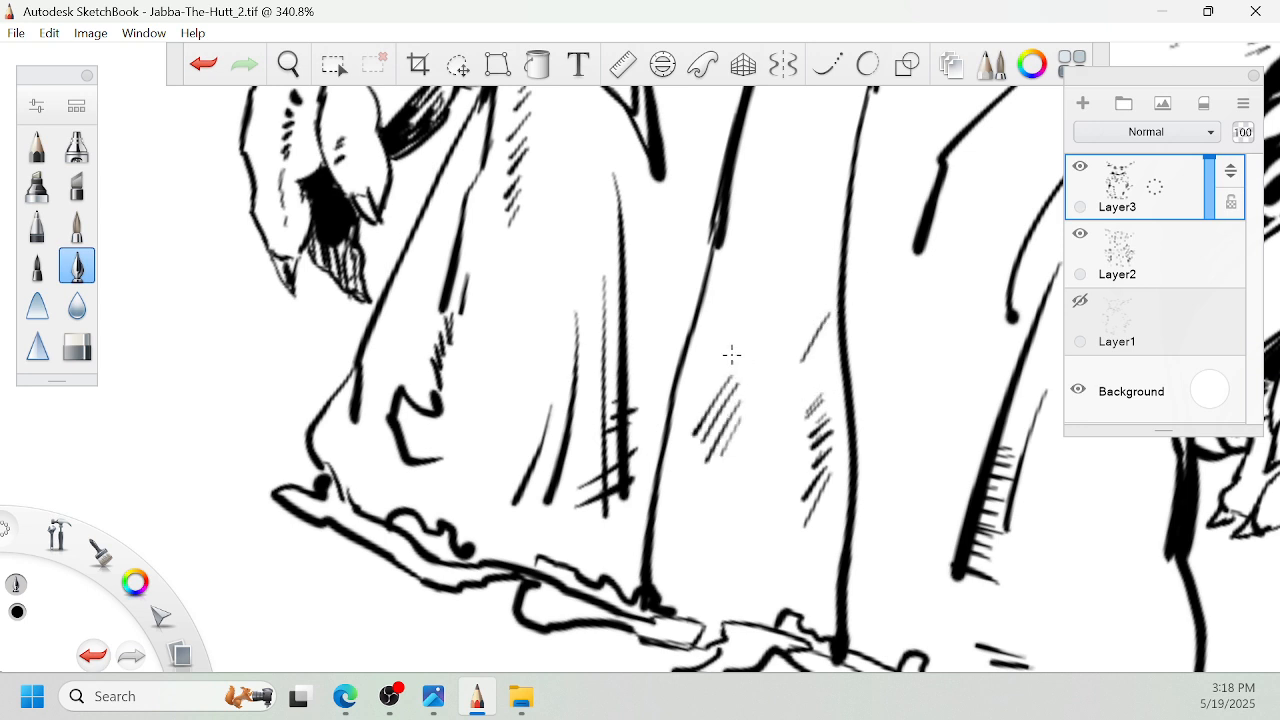
drag(734, 346, 696, 404)
drag(740, 314, 708, 360)
drag(748, 266, 720, 312)
- Draw two long fold lines down the centre panel's lower left edge and hatch the area beside them
drag(731, 361, 690, 604)
drag(672, 584, 708, 421)
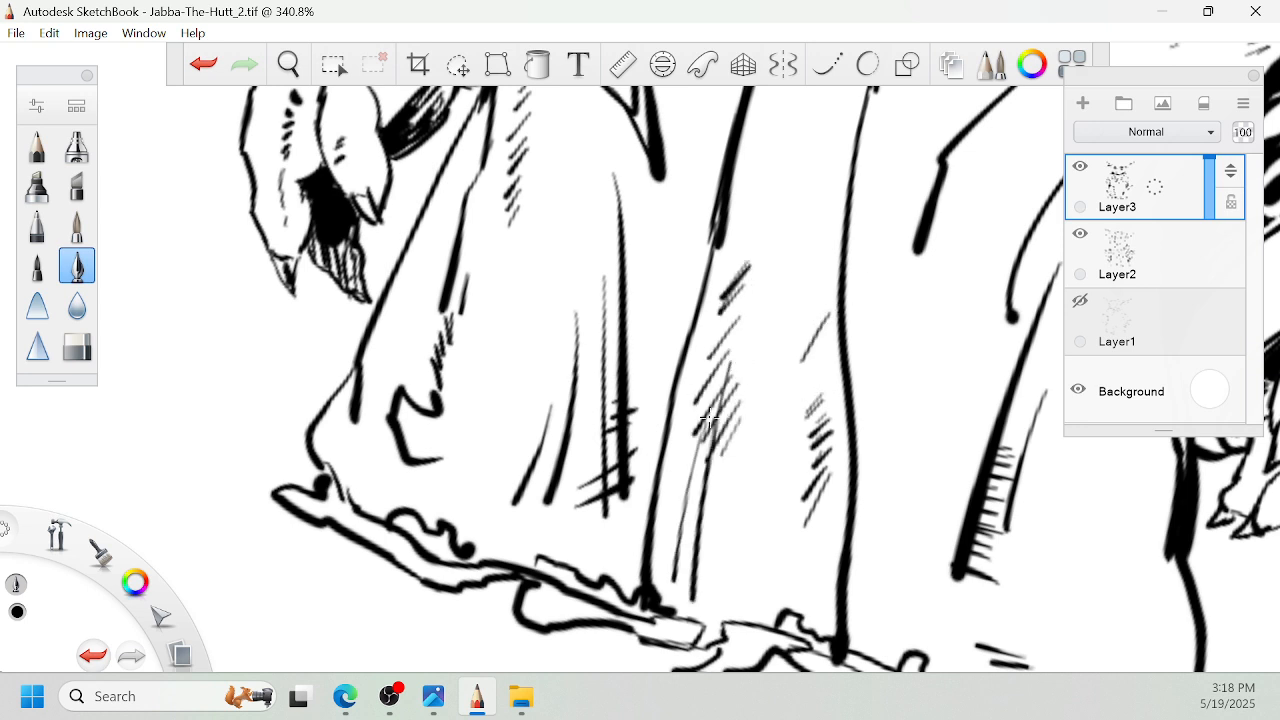
drag(764, 500, 777, 483)
drag(737, 535, 767, 464)
- Hatch the robe beside and just below the knot, and add crossing strokes at the left panel's short upper fold
key(space)
drag(756, 421, 667, 532)
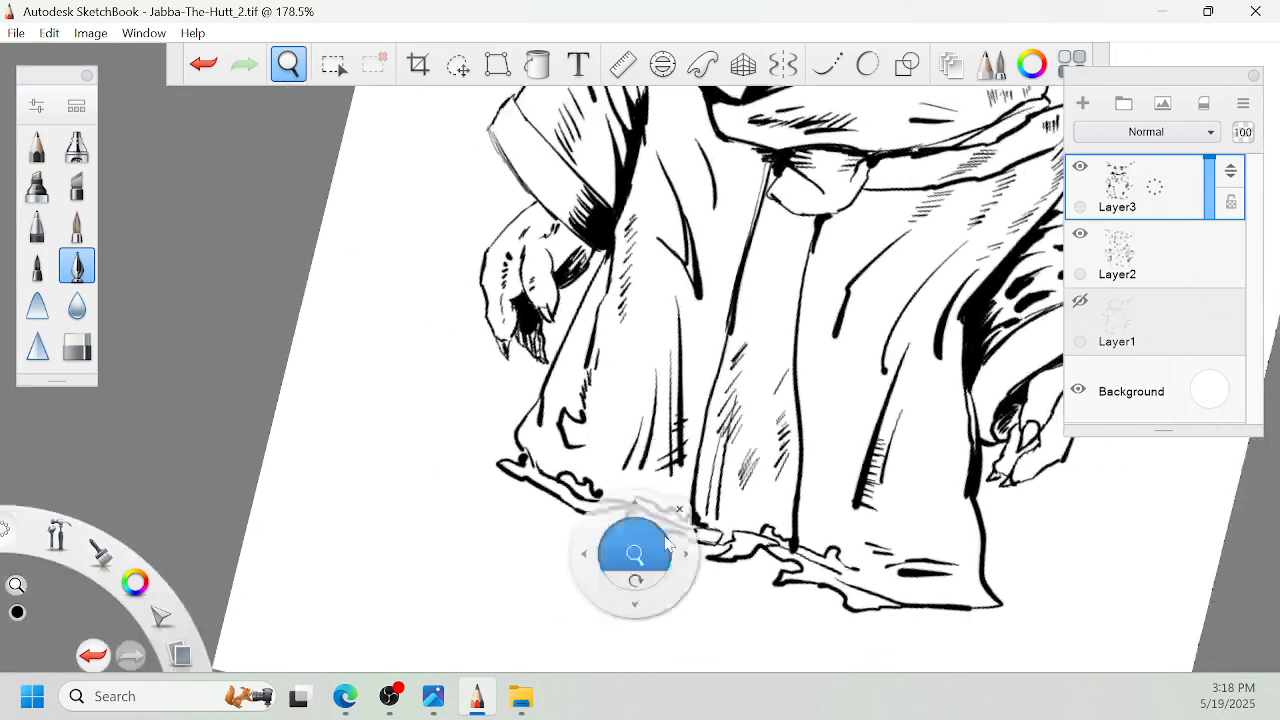
drag(846, 340, 766, 480)
drag(720, 546, 812, 405)
drag(866, 302, 826, 386)
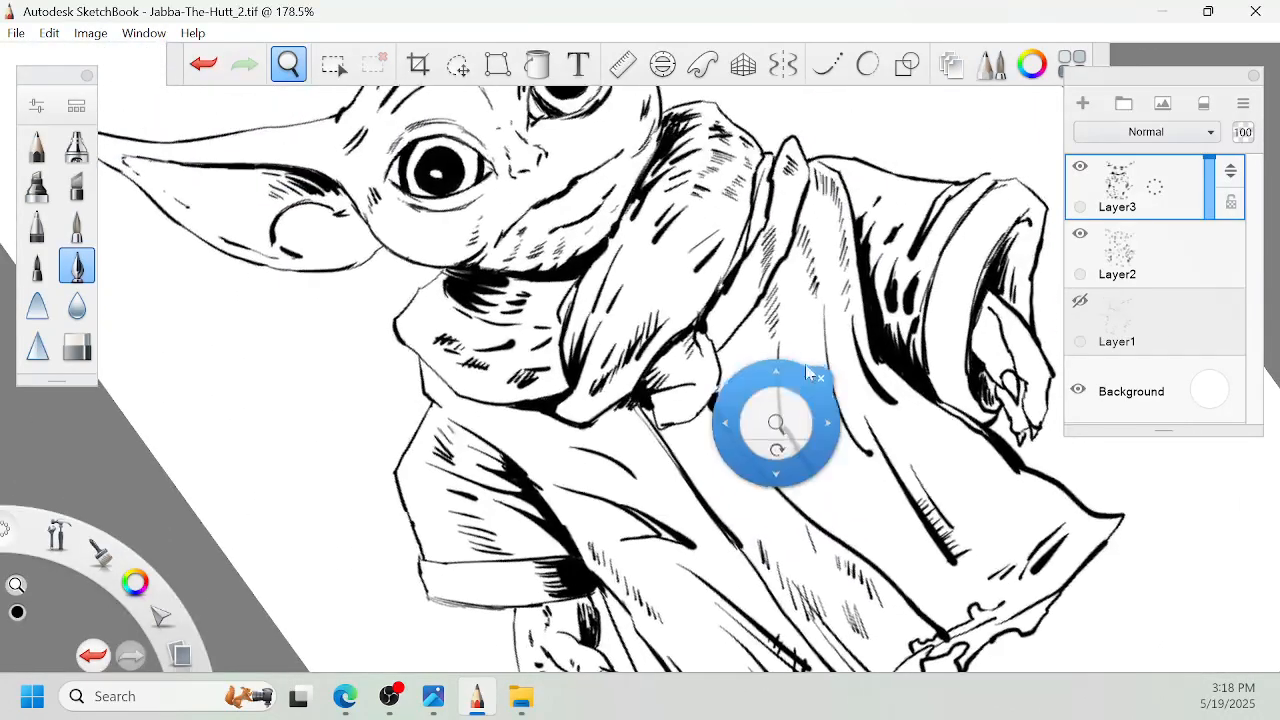
drag(750, 435, 751, 352)
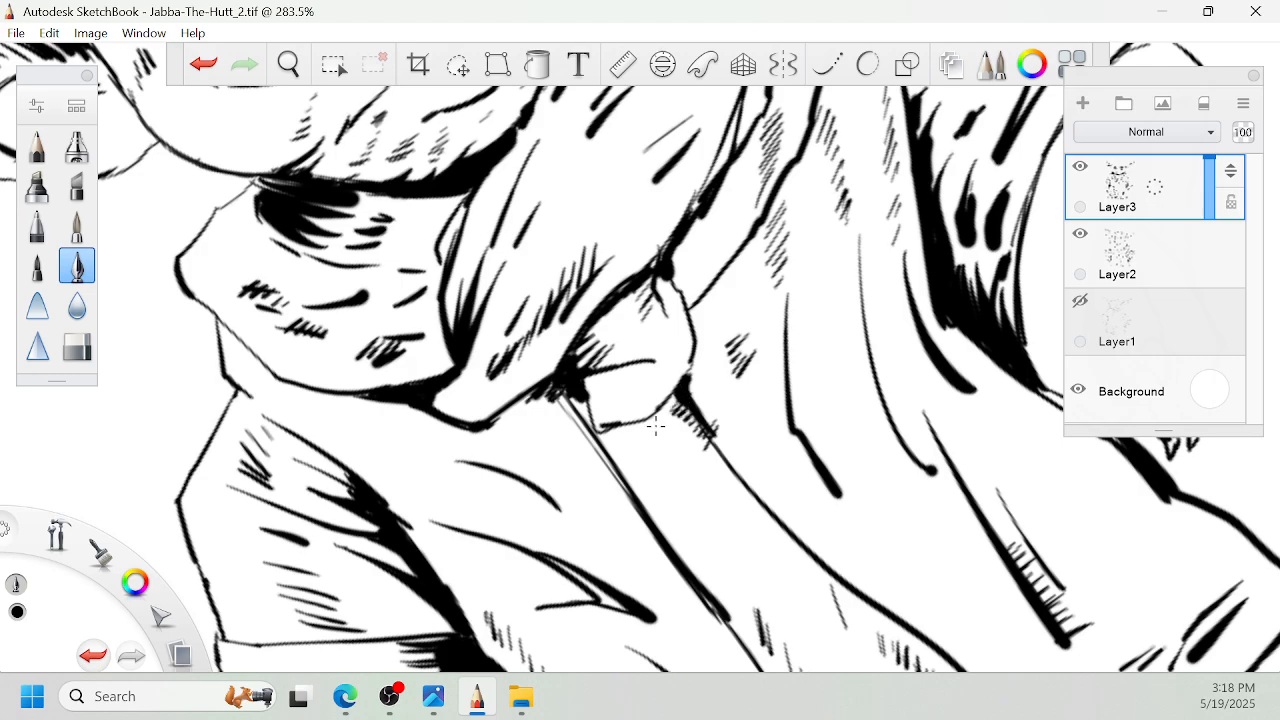
drag(525, 516, 540, 496)
drag(478, 510, 578, 518)
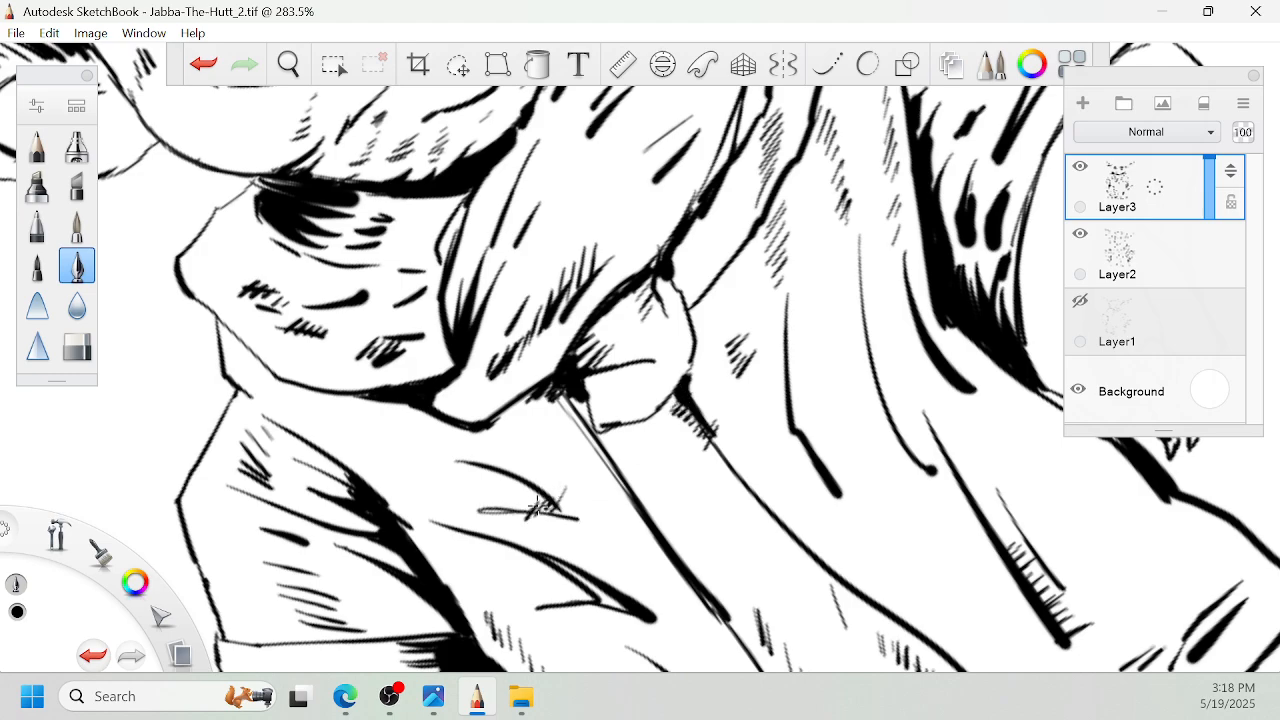
- Shade the inside of the right sleeve opening and hatch the adjoining side of the hand
key(space)
drag(622, 417, 598, 575)
mouse_move(874, 353)
mouse_down()
mouse_move(924, 337)
mouse_move(857, 362)
mouse_up()
scroll(750, 398, up, 2)
drag(911, 300, 897, 297)
drag(847, 349, 896, 305)
drag(753, 447, 765, 472)
drag(693, 282, 668, 380)
mouse_move(692, 318)
mouse_down()
mouse_move(684, 369)
mouse_move(699, 325)
mouse_move(712, 424)
mouse_up()
drag(725, 380, 718, 420)
drag(742, 366, 732, 402)
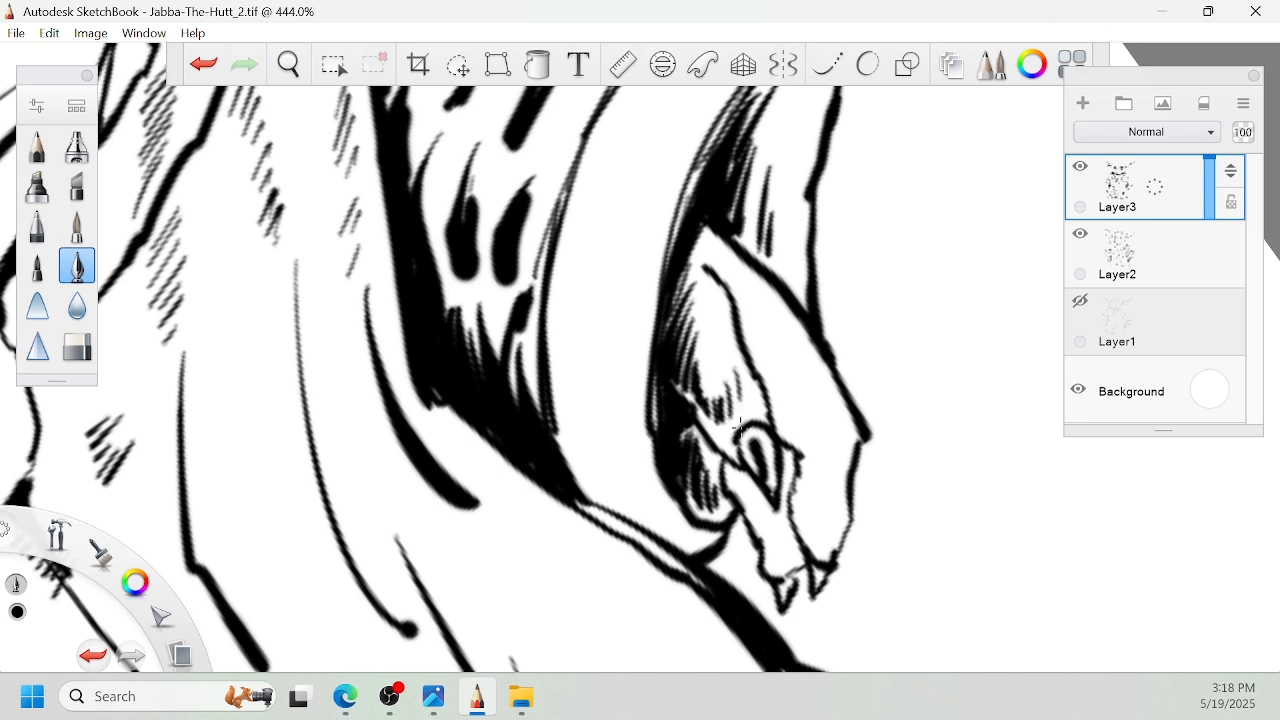
- Darken the gaps between the right hand's fingers with dense black strokes down to the claws
drag(754, 483, 726, 502)
mouse_move(756, 474)
mouse_down()
mouse_move(738, 500)
mouse_move(742, 552)
mouse_up()
drag(778, 512, 752, 548)
mouse_move(786, 488)
mouse_down()
mouse_move(758, 544)
mouse_move(760, 578)
mouse_up()
mouse_move(796, 530)
mouse_down()
mouse_move(776, 604)
mouse_move(778, 536)
mouse_up()
drag(794, 476, 776, 518)
drag(798, 448, 776, 490)
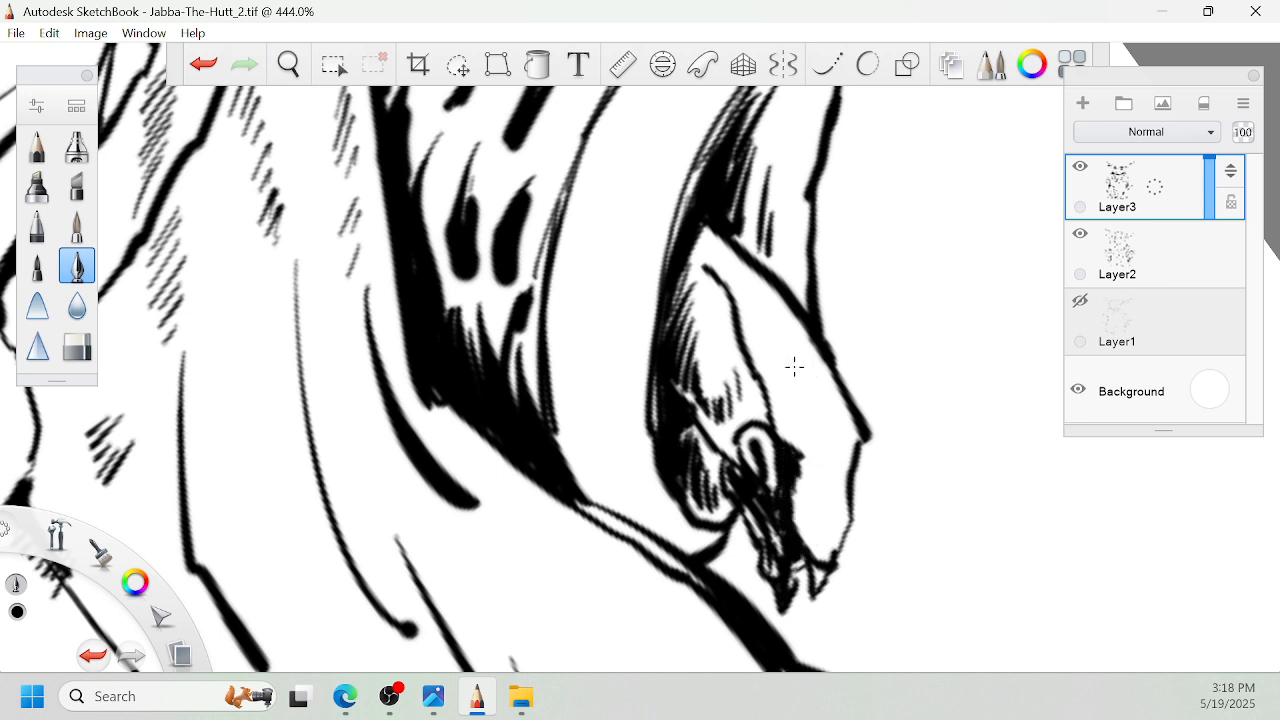
- Add short hatch marks across the back of the right hand and a small crossed mark near the wrist
mouse_move(772, 342)
mouse_down()
mouse_move(788, 396)
mouse_move(804, 398)
mouse_move(803, 431)
mouse_move(822, 440)
mouse_move(800, 510)
mouse_up()
mouse_move(822, 498)
mouse_down()
mouse_move(804, 538)
mouse_move(824, 504)
mouse_up()
drag(836, 500, 822, 540)
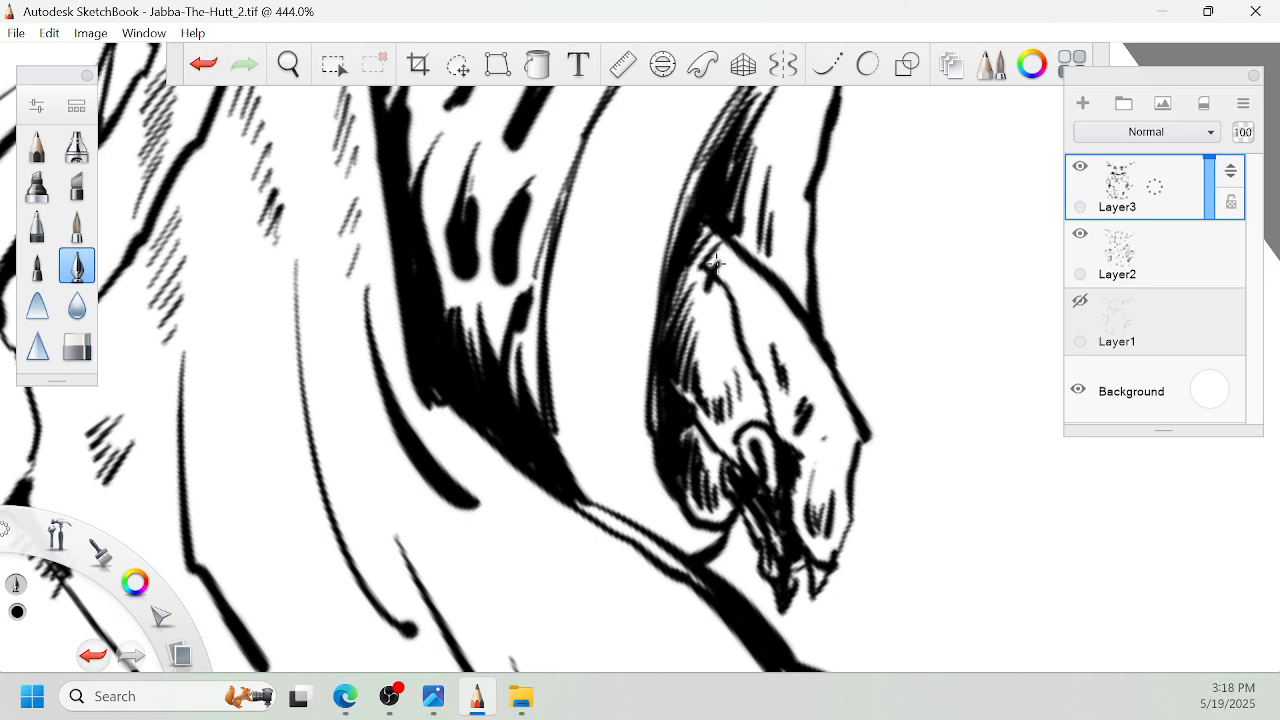
key(space)
mouse_move(692, 258)
mouse_down()
mouse_move(643, 329)
mouse_move(692, 250)
mouse_up()
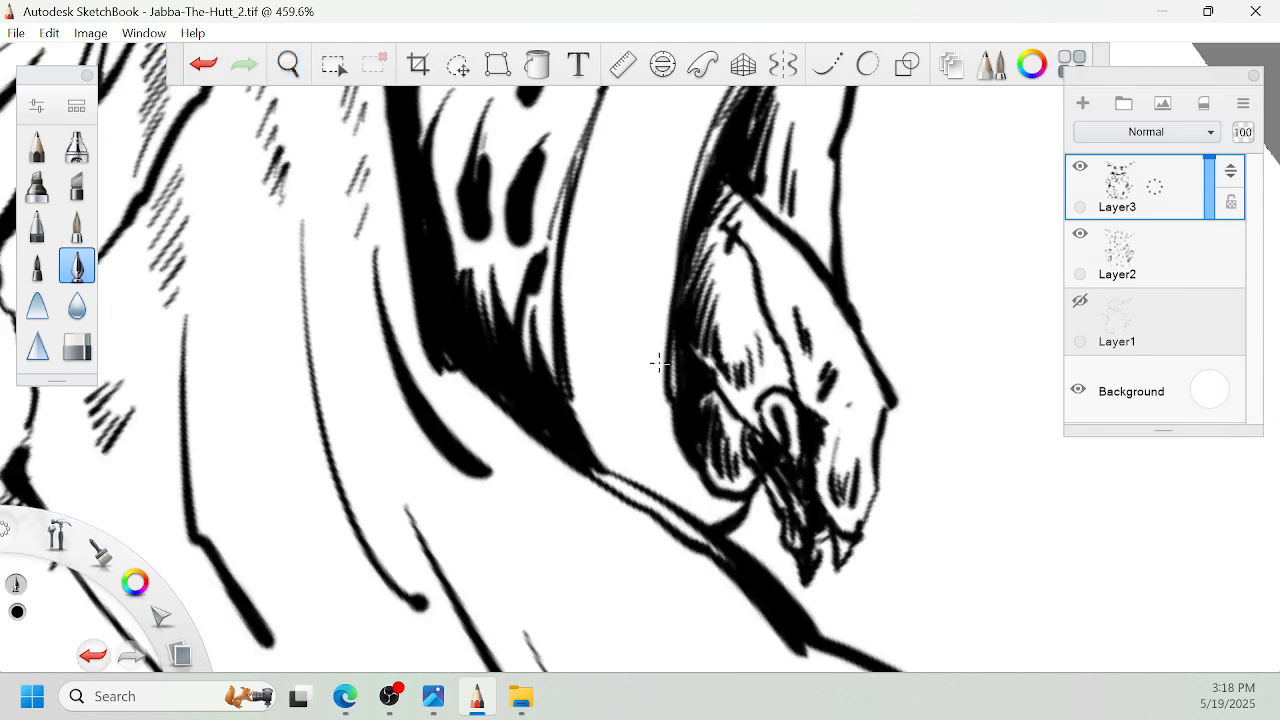
- Hatch the lower part of the right sleeve's cuff band with heavy tapered strokes and finer lines above them
drag(668, 456, 645, 360)
mouse_move(680, 480)
mouse_down()
mouse_move(662, 374)
mouse_move(632, 374)
mouse_up()
mouse_move(628, 462)
mouse_down()
mouse_move(604, 374)
mouse_move(592, 376)
mouse_up()
mouse_move(604, 456)
mouse_down()
mouse_move(578, 374)
mouse_move(586, 250)
mouse_up()
drag(584, 344, 588, 254)
mouse_move(587, 318)
mouse_down()
mouse_move(604, 237)
mouse_move(597, 273)
mouse_move(648, 218)
mouse_move(638, 226)
mouse_up()
drag(630, 310, 648, 228)
drag(644, 332, 660, 240)
drag(648, 358, 662, 276)
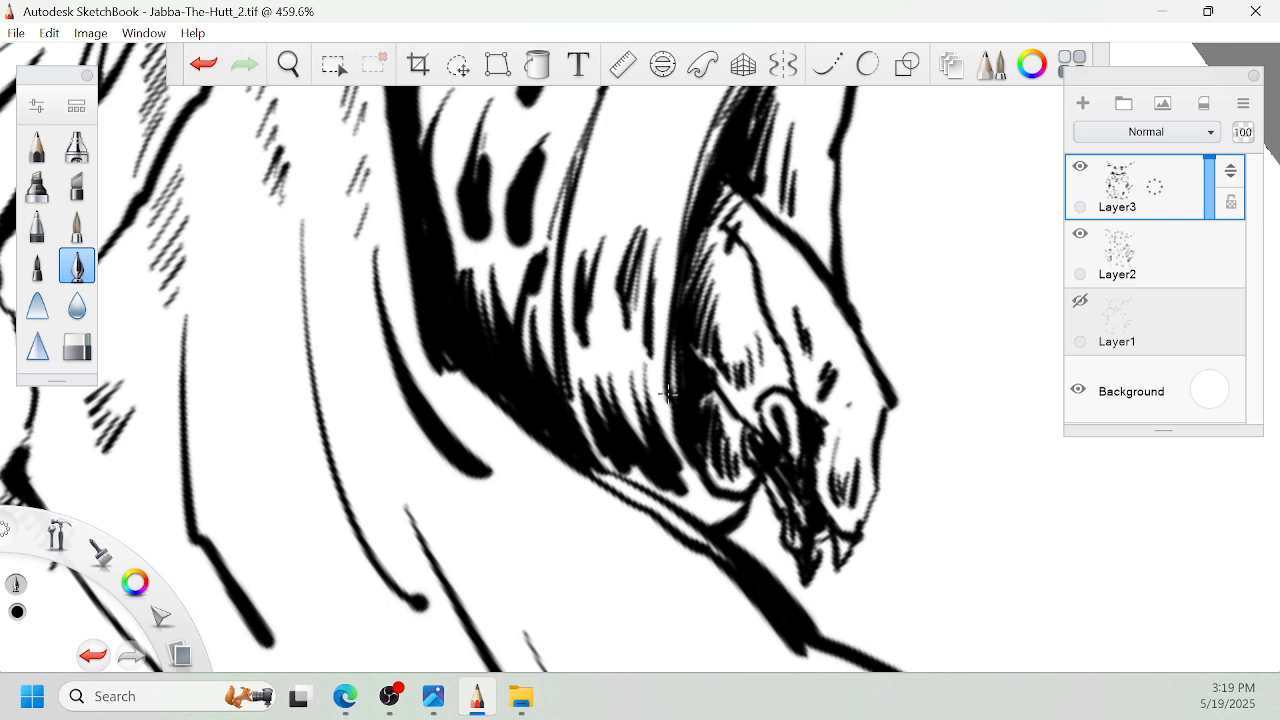
- Thicken the shadow along the bottom edge of the right cuff with solid black strokes
mouse_move(692, 508)
mouse_down()
mouse_move(726, 486)
mouse_move(719, 499)
mouse_up()
mouse_move(602, 462)
mouse_down()
mouse_move(686, 508)
mouse_move(736, 498)
mouse_up()
drag(712, 492, 682, 469)
drag(663, 426, 690, 480)
- Add rows of fine hatching up the middle of the right sleeve's cuff band
key(space)
mouse_move(667, 360)
mouse_down()
mouse_move(600, 410)
mouse_move(577, 417)
mouse_move(562, 404)
mouse_up()
mouse_move(522, 468)
mouse_down()
mouse_move(542, 416)
mouse_move(532, 412)
mouse_move(609, 330)
mouse_up()
drag(578, 380, 591, 348)
drag(556, 380, 576, 334)
drag(540, 386, 554, 354)
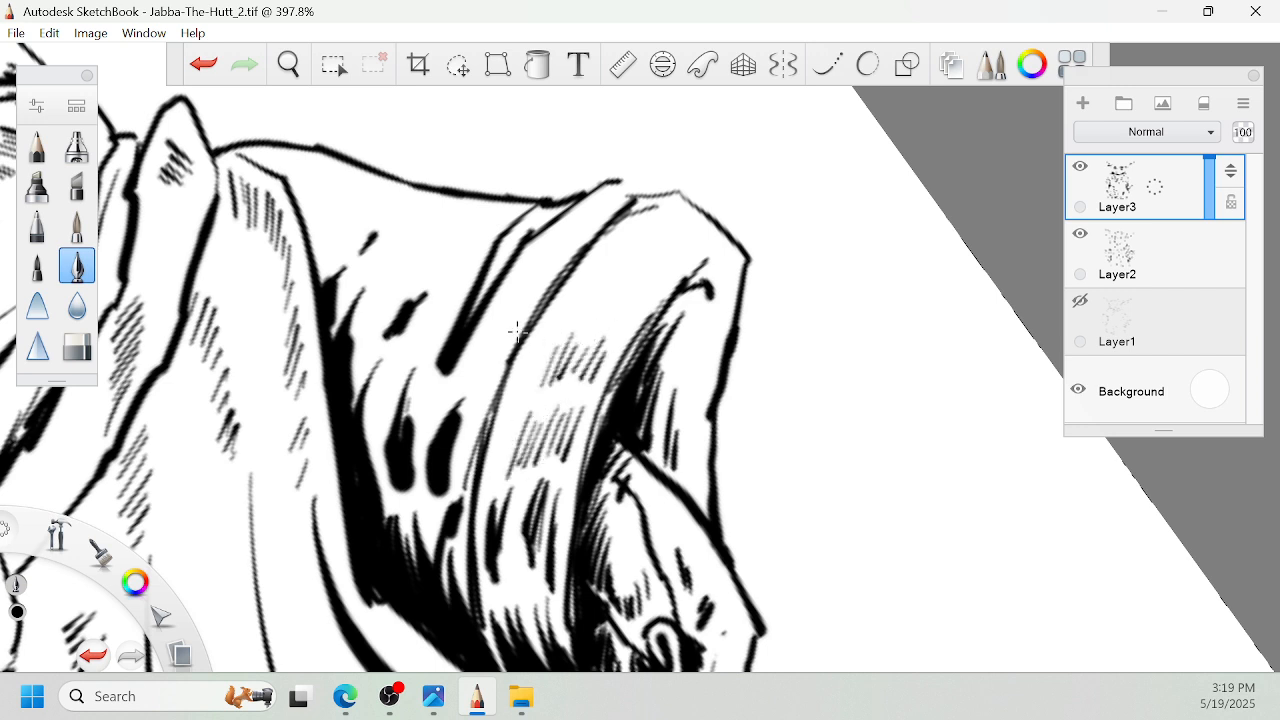
- Add hatch patches across the right sleeve between the cuff fold and the dark shoulder fold
mouse_move(464, 406)
mouse_down()
mouse_move(490, 366)
mouse_move(476, 372)
mouse_up()
mouse_move(430, 420)
mouse_down()
mouse_move(464, 374)
mouse_move(434, 322)
mouse_up()
mouse_move(402, 350)
mouse_down()
mouse_move(424, 324)
mouse_move(412, 323)
mouse_up()
drag(372, 331, 384, 298)
mouse_move(354, 336)
mouse_down()
mouse_move(376, 298)
mouse_move(365, 303)
mouse_up()
- Add a row of fine hatching across the top of the right sleeve below the shoulder line
key(space)
drag(492, 335, 642, 400)
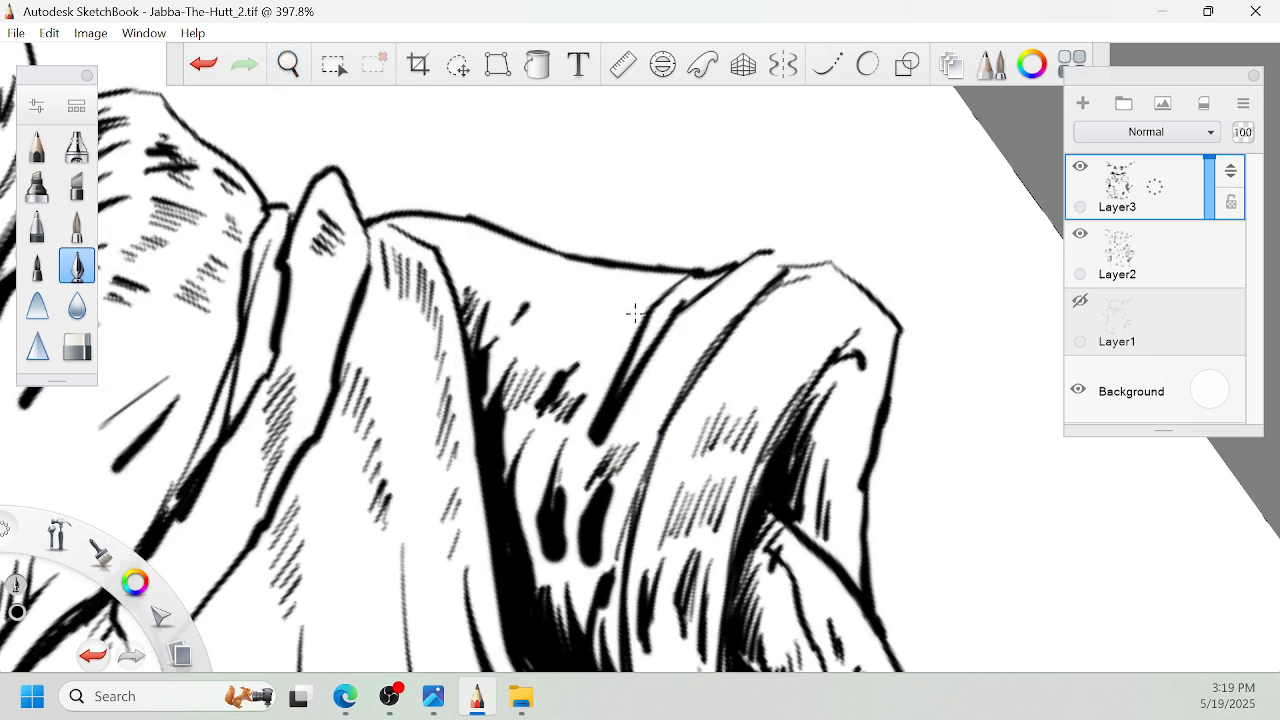
mouse_move(612, 340)
mouse_down()
mouse_move(630, 310)
mouse_move(618, 300)
mouse_up()
mouse_move(576, 326)
mouse_down()
mouse_move(600, 294)
mouse_move(586, 288)
mouse_up()
mouse_move(546, 316)
mouse_down()
mouse_move(572, 280)
mouse_move(552, 270)
mouse_up()
drag(512, 286, 520, 276)
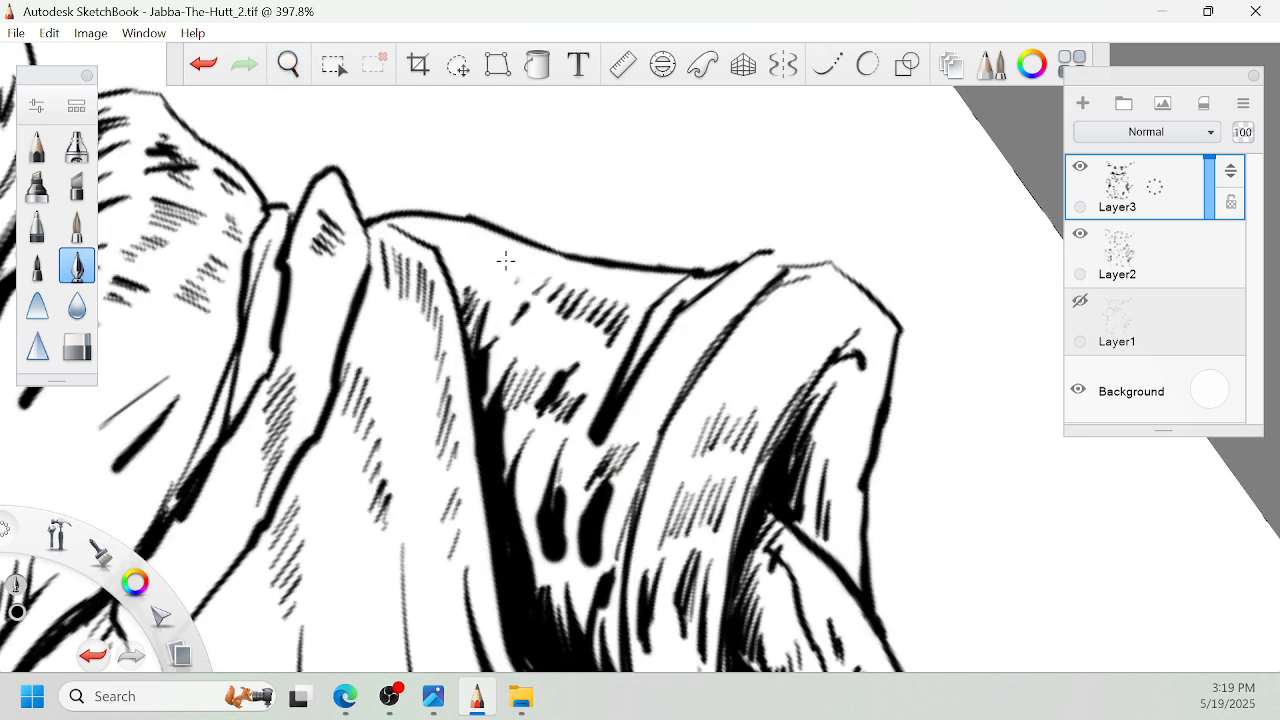
- Hatch the shoulder corner beside the collar and the upper folds of the right cuff
drag(445, 243, 506, 261)
drag(768, 250, 778, 268)
drag(704, 352, 754, 286)
drag(699, 352, 732, 306)
drag(666, 408, 718, 311)
mouse_move(651, 425)
mouse_down()
mouse_move(690, 351)
mouse_move(665, 348)
mouse_move(604, 495)
mouse_move(621, 516)
mouse_move(490, 470)
mouse_move(502, 490)
mouse_move(482, 522)
mouse_up()
- Sign the drawing with the artist's name and the year 2025 on the blank paper beside the hem's right corner
key(space)
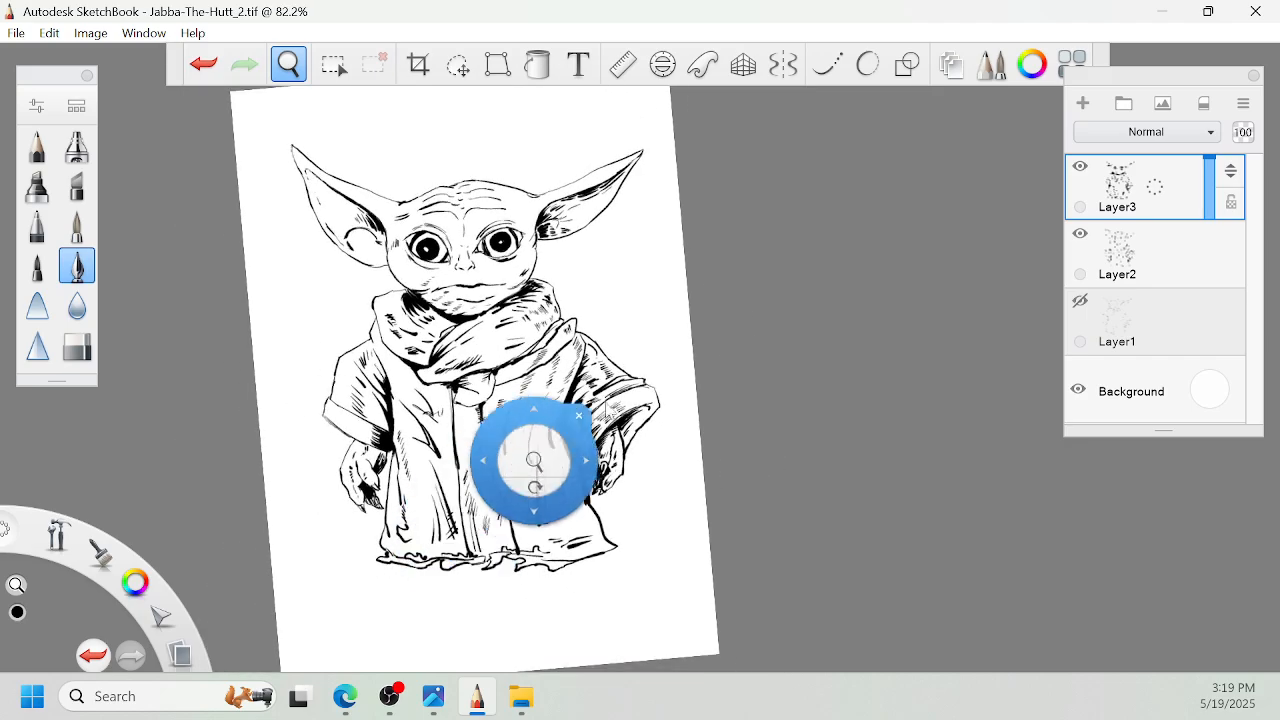
drag(577, 474, 650, 490)
drag(656, 442, 728, 443)
drag(838, 607, 742, 422)
drag(682, 264, 736, 262)
drag(749, 443, 746, 372)
drag(730, 319, 777, 282)
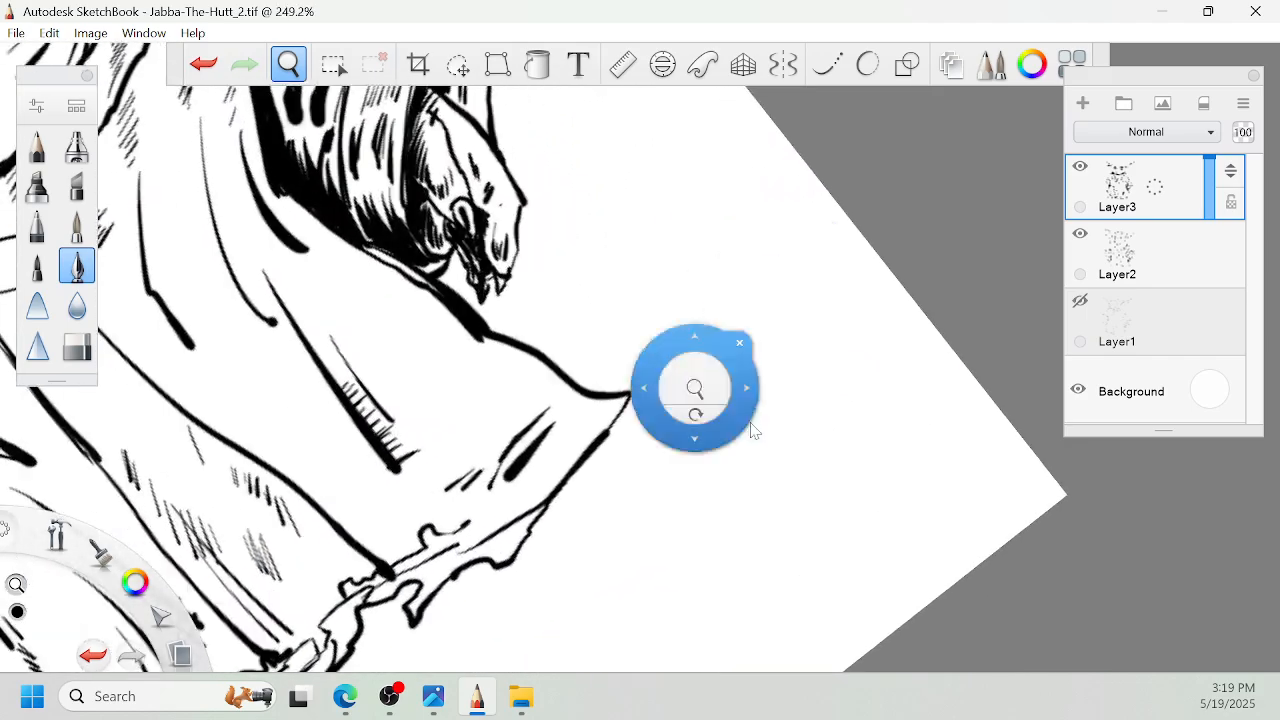
drag(700, 378, 646, 486)
mouse_move(676, 420)
mouse_down()
mouse_move(700, 497)
mouse_move(752, 420)
mouse_up()
mouse_move(740, 372)
mouse_down()
mouse_move(790, 450)
mouse_move(817, 418)
mouse_up()
drag(798, 462, 818, 486)
mouse_move(822, 462)
mouse_down()
mouse_move(835, 437)
mouse_move(850, 455)
mouse_up()
drag(856, 410, 858, 442)
drag(856, 412, 870, 408)
click(830, 345)
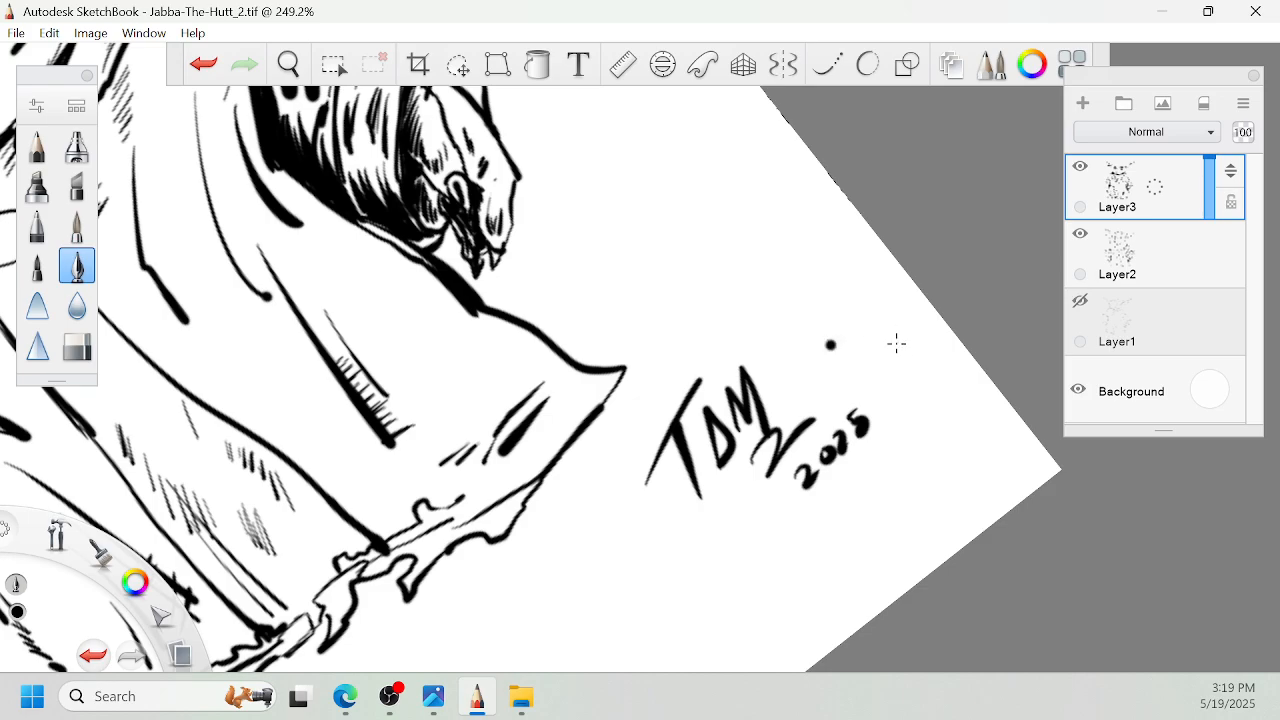
key(ctrl+z)
- Straighten the canvas and fit the whole page in view to examine the signed drawing
key(space)
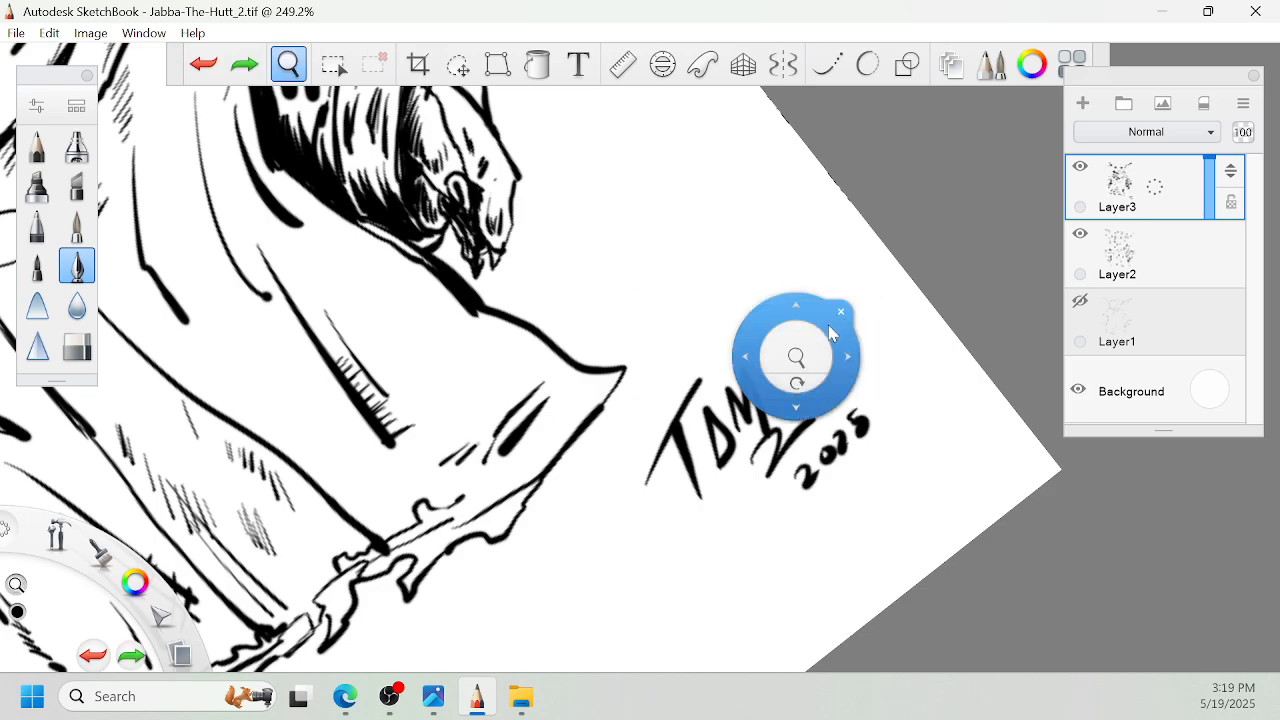
drag(810, 348, 751, 487)
drag(642, 478, 628, 506)
drag(645, 440, 656, 535)
drag(686, 476, 669, 509)
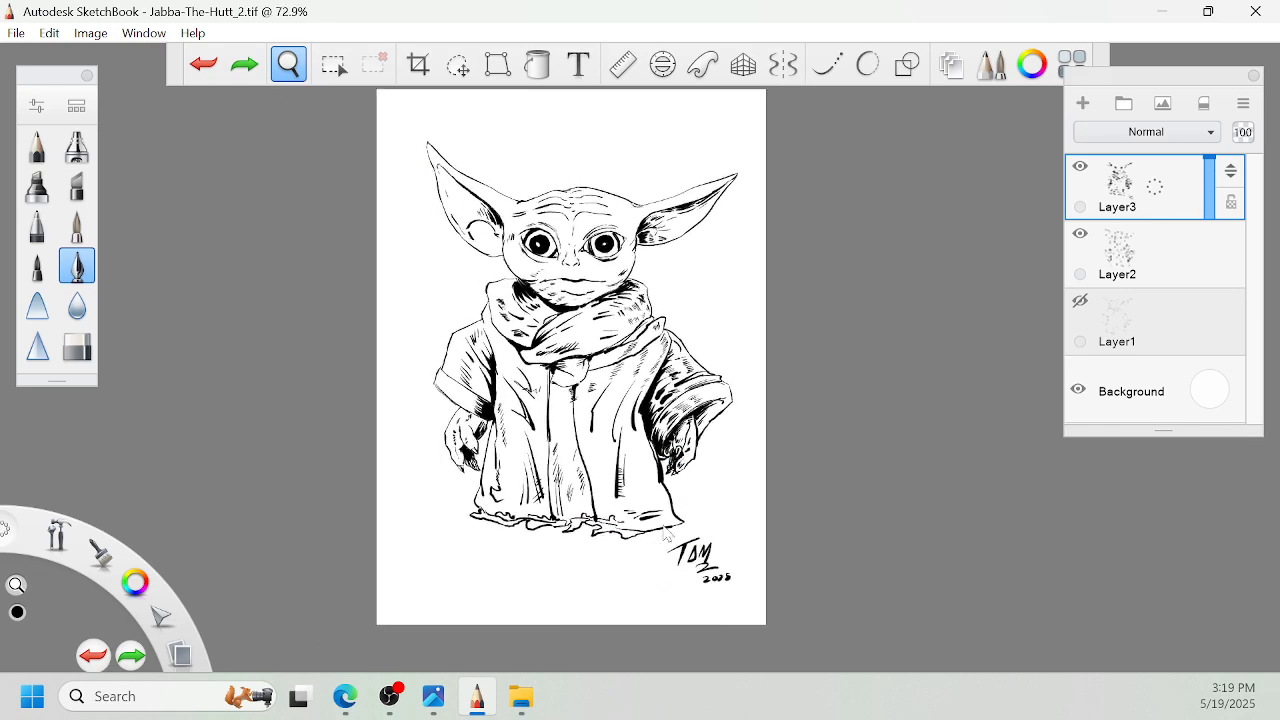
drag(834, 326, 831, 343)
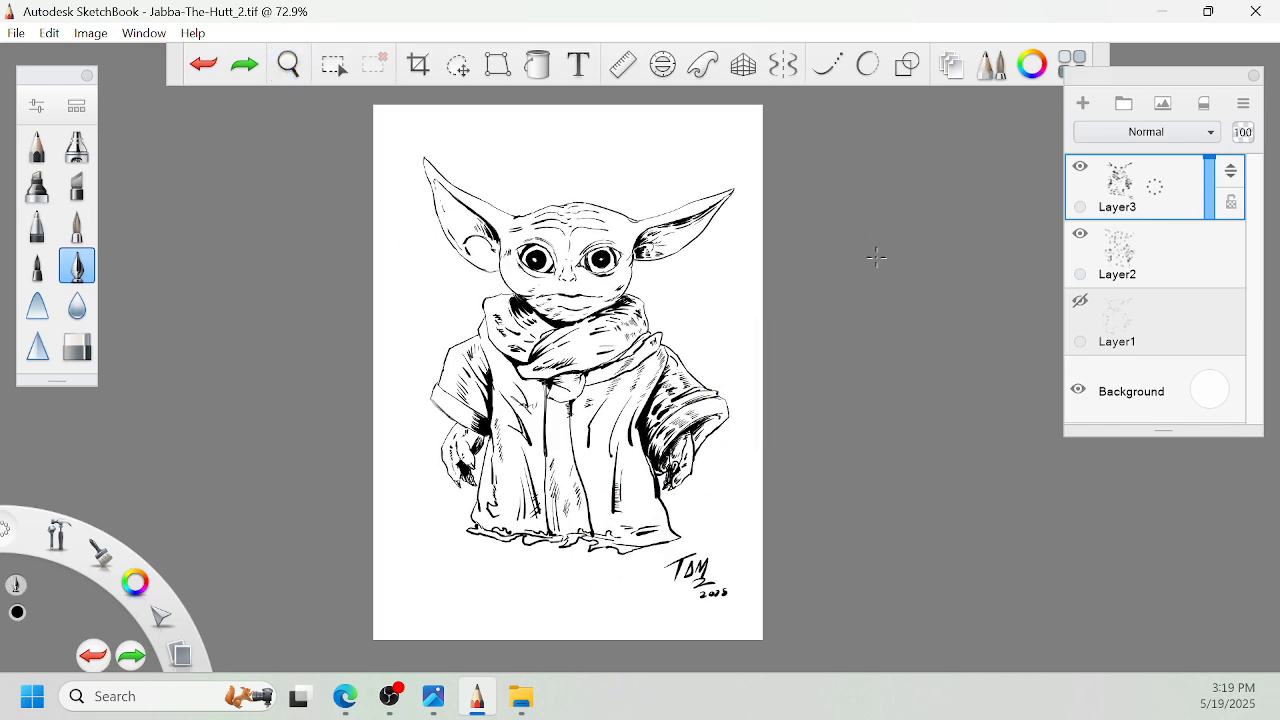